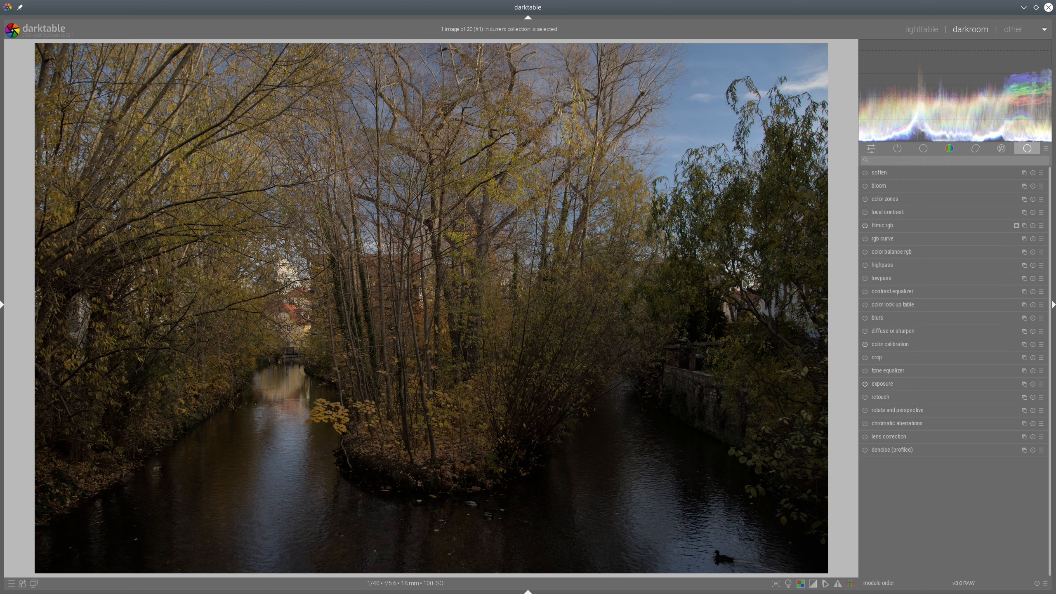
- In filmic rgb, set the look contrast to 0.833 and lower the scene black relative exposure
{"action": "left_click", "coordinate": [887, 227]}
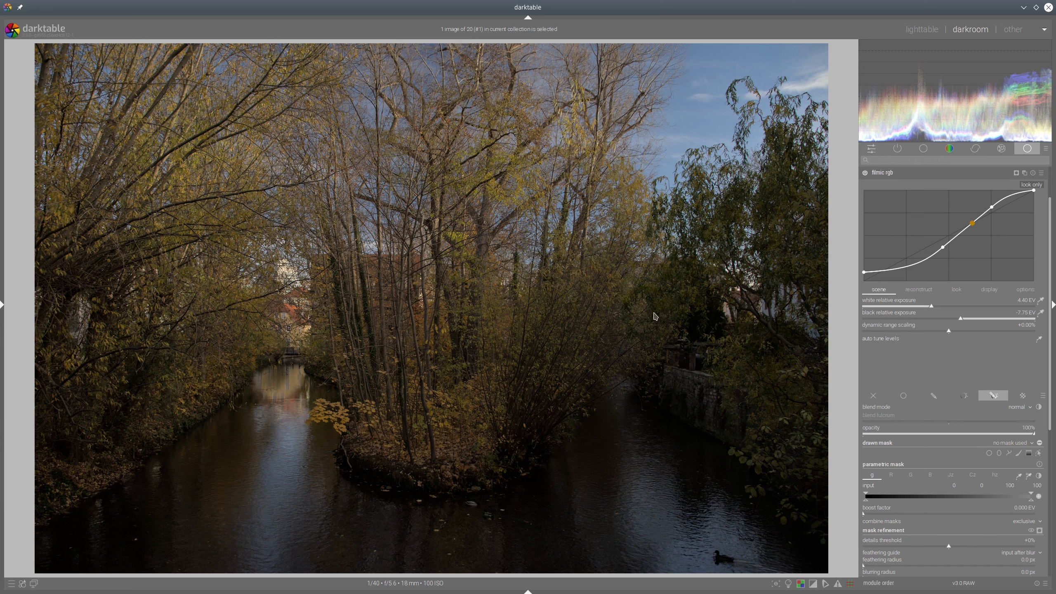
{"action": "left_click", "coordinate": [957, 290]}
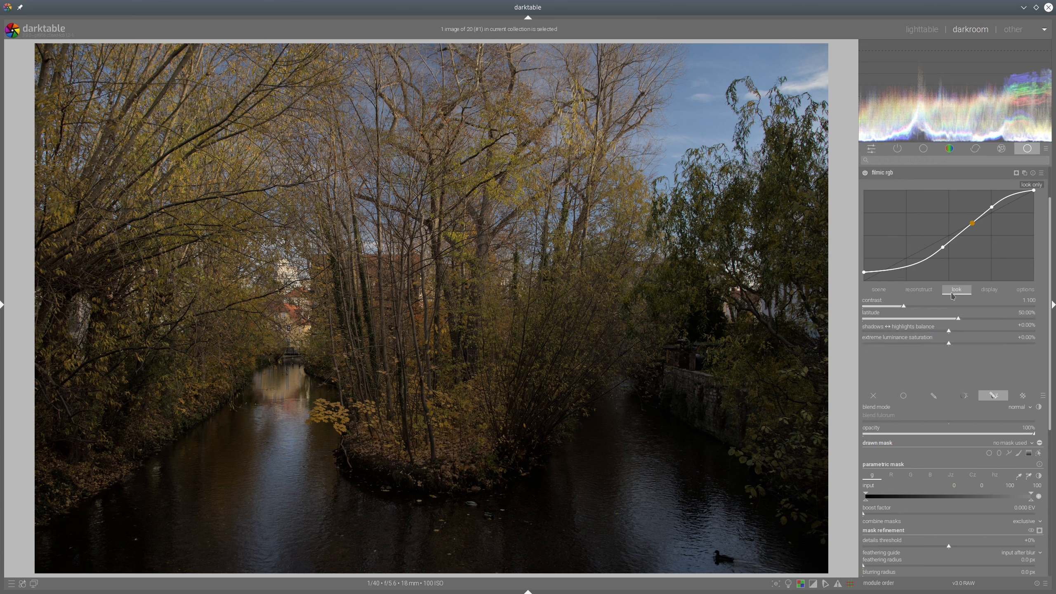
{"action": "left_click", "coordinate": [888, 307]}
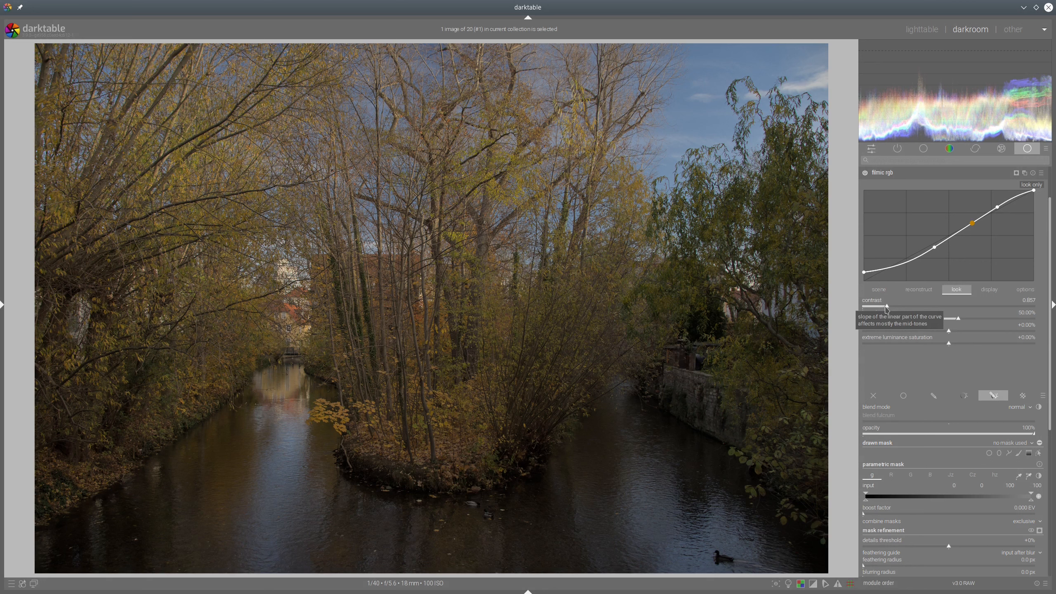
{"action": "left_click", "coordinate": [885, 307]}
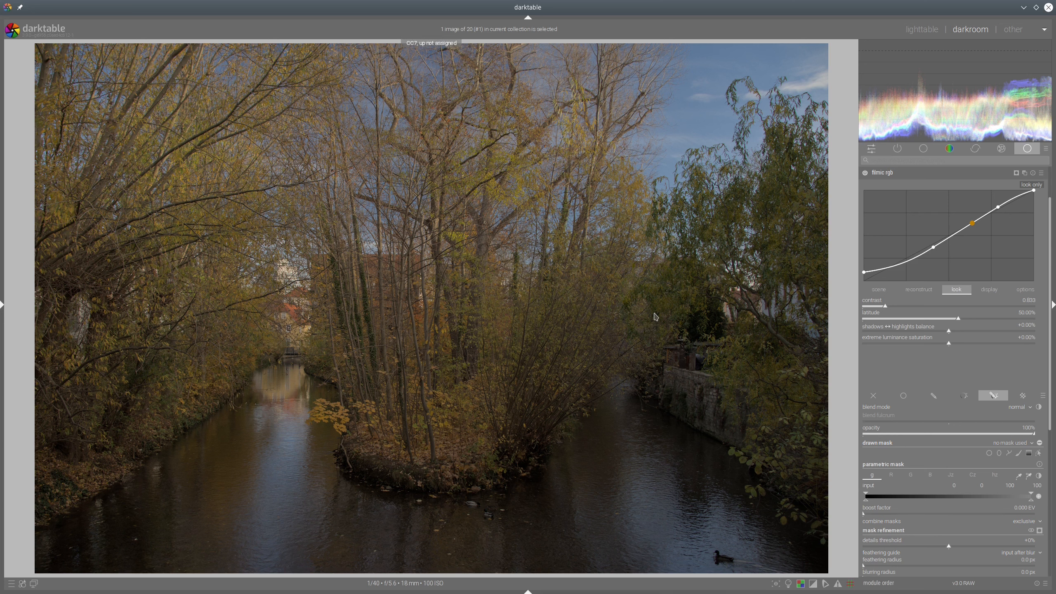
{"action": "left_click", "coordinate": [878, 293]}
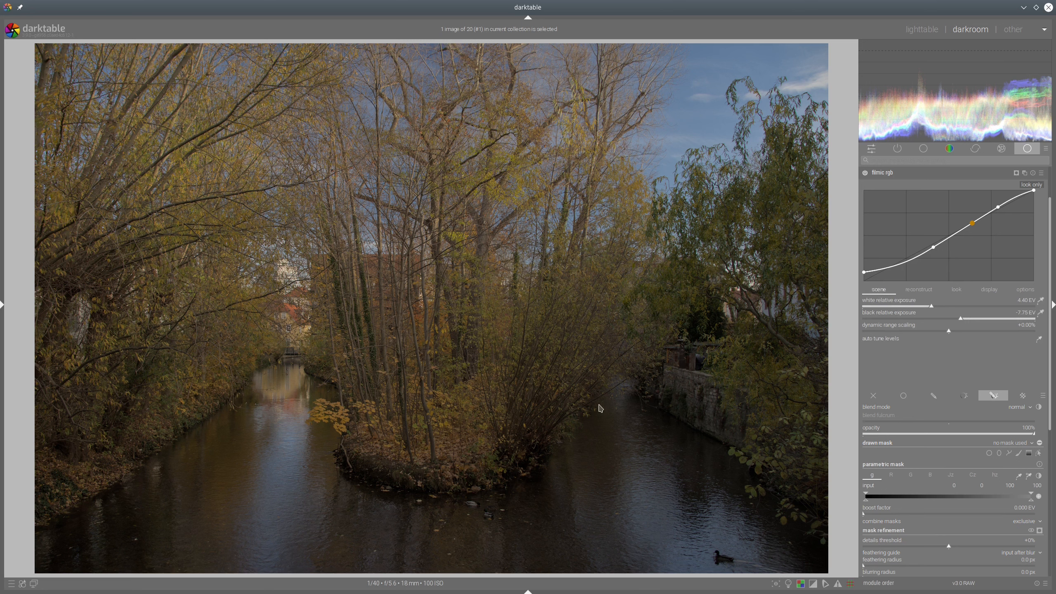
{"action": "left_click", "coordinate": [885, 319]}
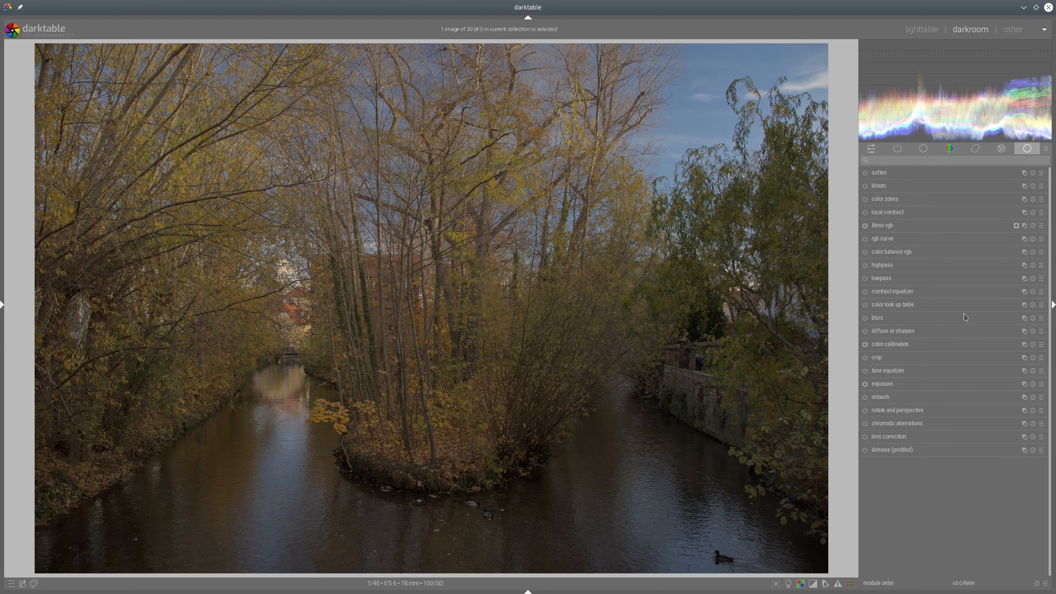
- Set the main exposure module to +1.267 EV with camera exposure compensation enabled
{"action": "left_click", "coordinate": [892, 386]}
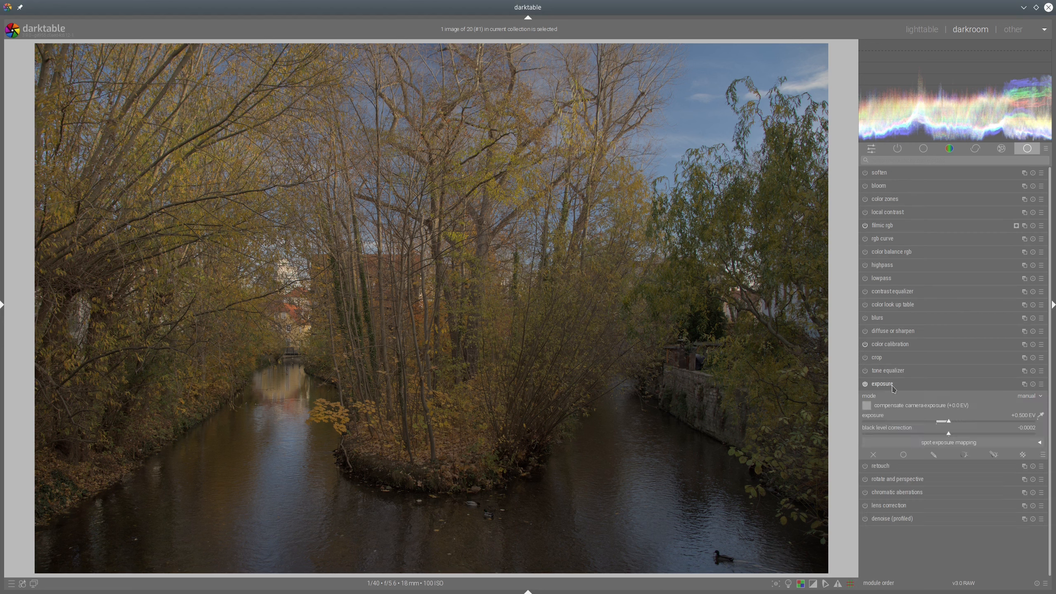
{"action": "left_click", "coordinate": [969, 422]}
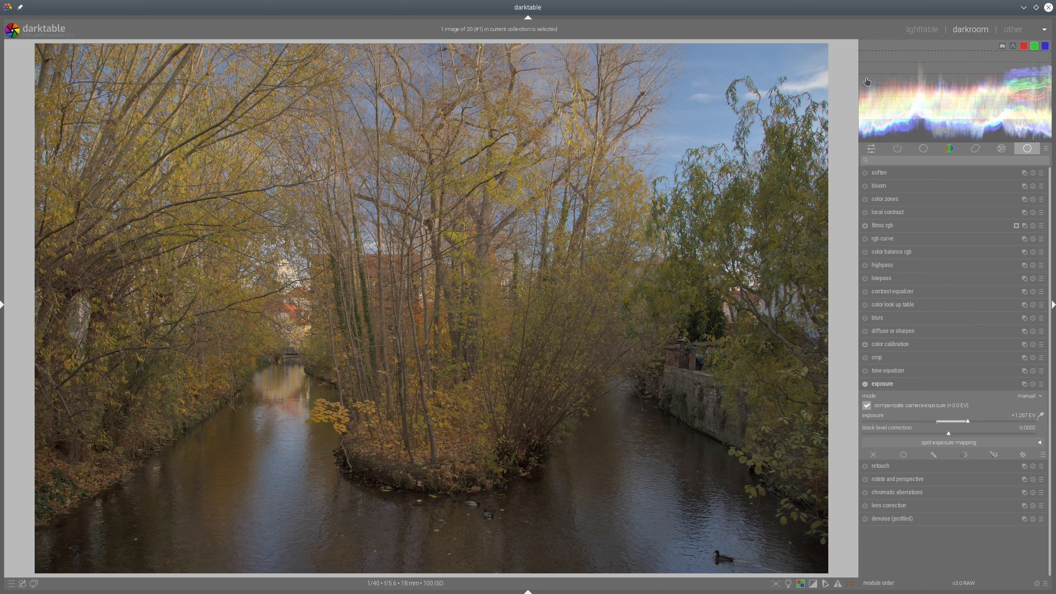
{"action": "mouse_move", "coordinate": [870, 76]}
{"action": "left_mouse_down"}
{"action": "mouse_move", "coordinate": [1055, 69]}
{"action": "mouse_move", "coordinate": [1041, 49]}
{"action": "mouse_move", "coordinate": [895, 46]}
{"action": "mouse_move", "coordinate": [861, 49]}
{"action": "mouse_move", "coordinate": [887, 76]}
{"action": "left_mouse_up"}
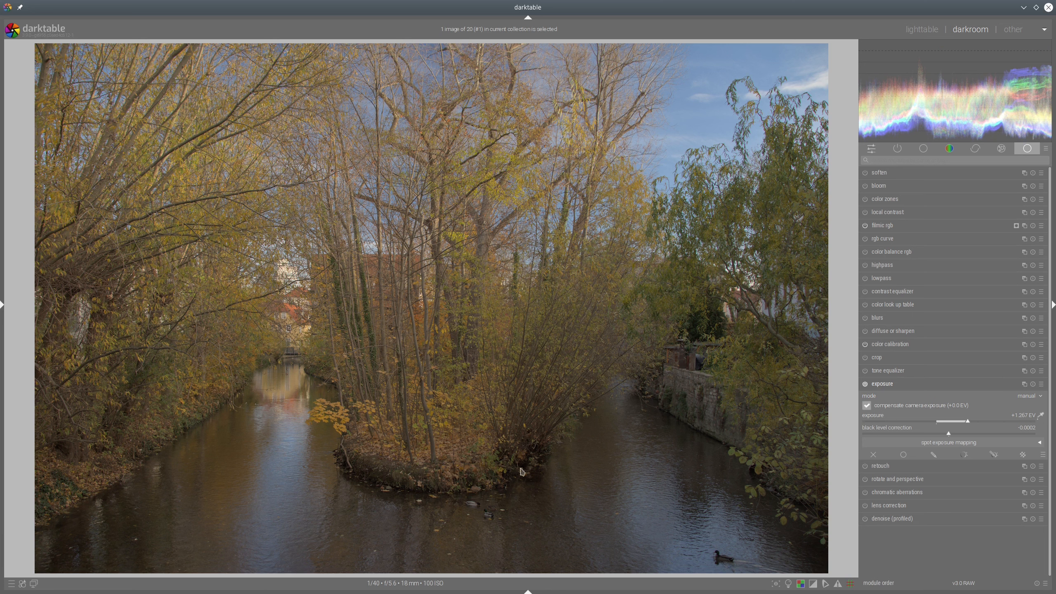
- Create a new instance of the exposure module and enable its drawn and parametric mask
{"action": "left_click", "coordinate": [1025, 387]}
{"action": "left_click", "coordinate": [993, 395]}
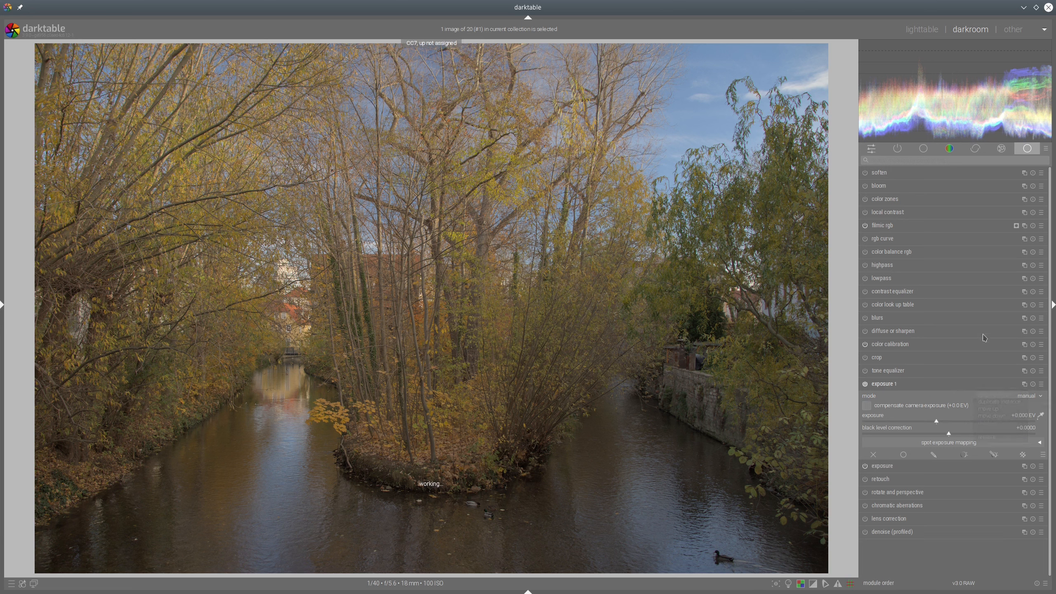
{"action": "left_click", "coordinate": [993, 454]}
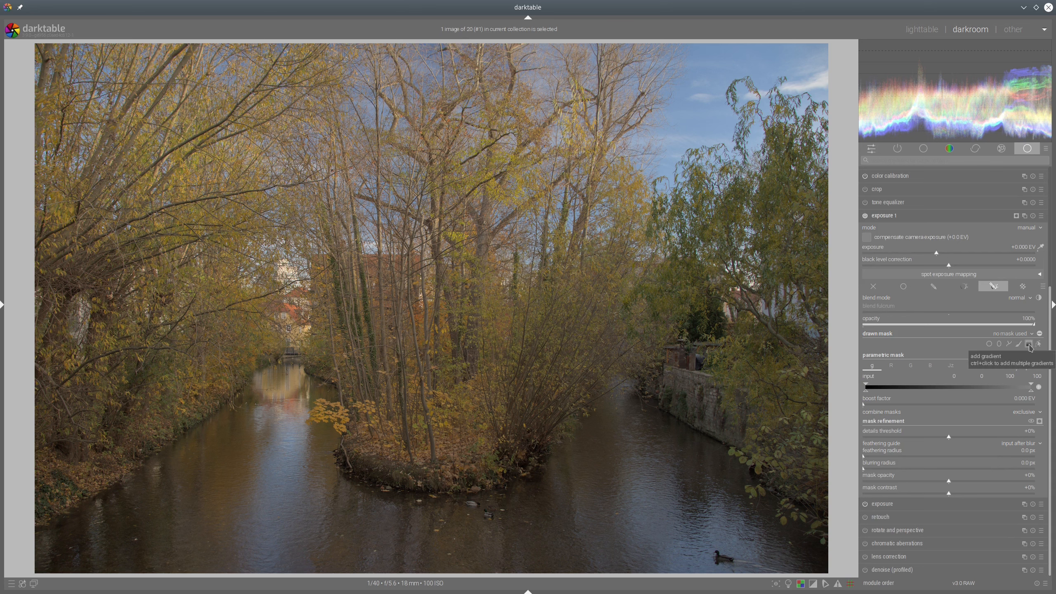
- Add a horizontal gradient mask across the middle of the photo, widening its transition and moving it up slightly
{"action": "left_click", "coordinate": [1030, 345]}
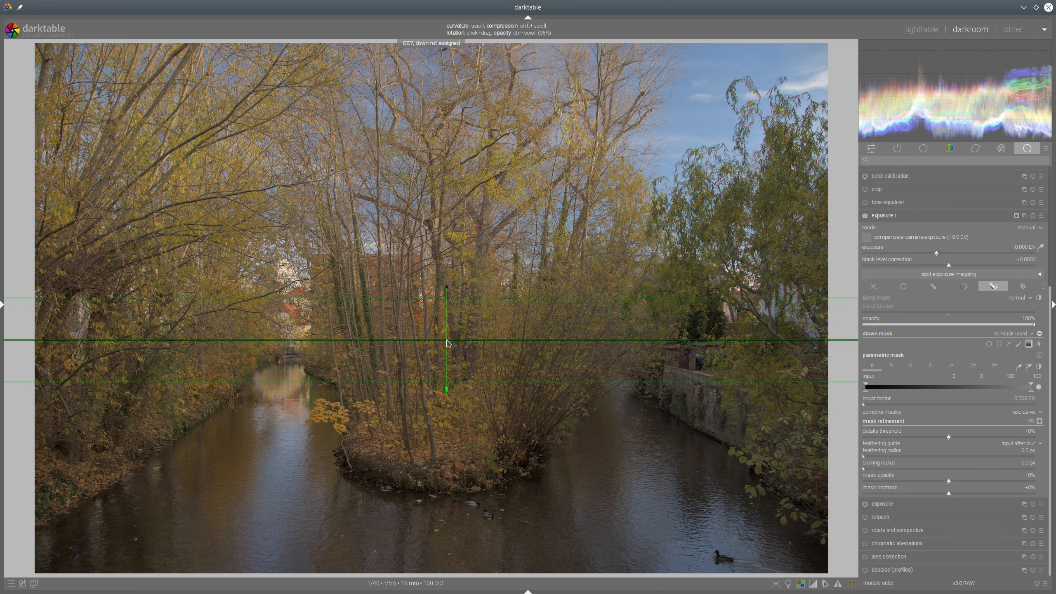
{"action": "left_click", "coordinate": [448, 343]}
{"action": "scroll", "coordinate": [449, 344], "scroll_direction": "down", "scroll_amount": 5}
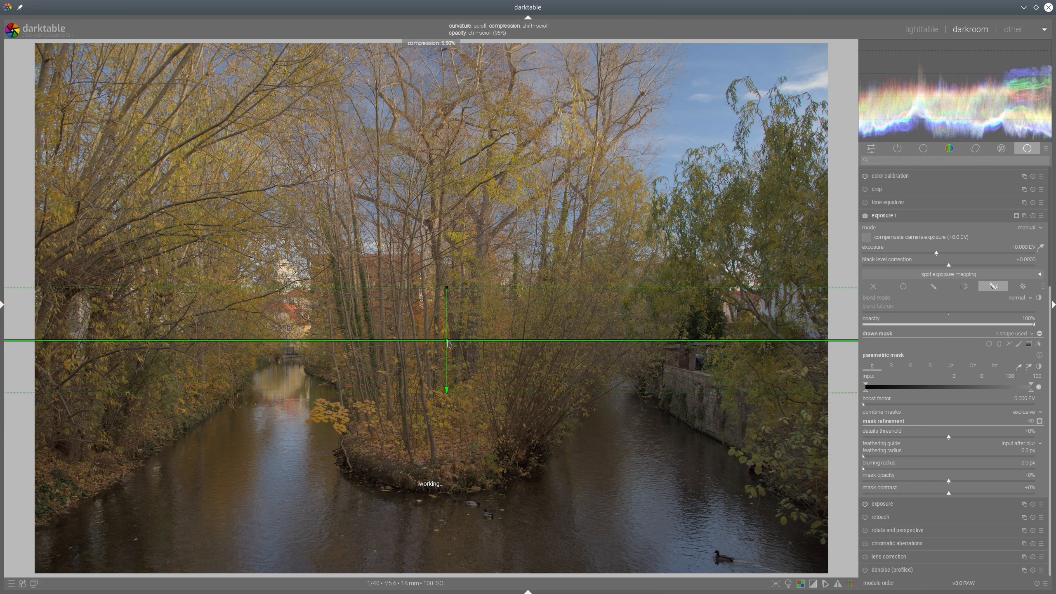
{"action": "left_click_drag", "start_coordinate": [449, 344], "coordinate": [448, 317]}
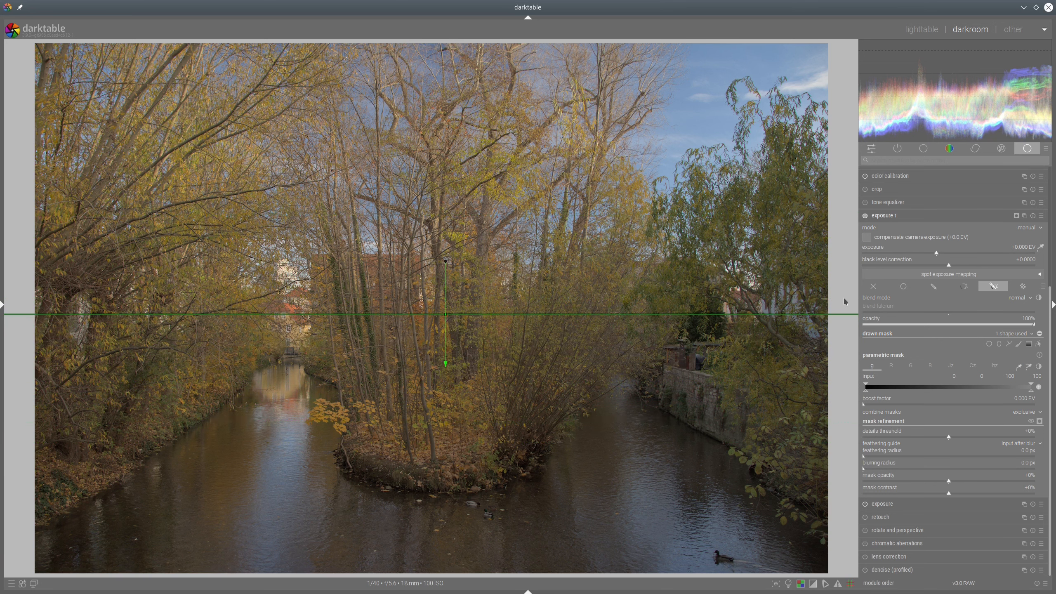
- Using the mask overlay, invert the drawn mask to cover the lower half, and widen and slightly raise its gradient
{"action": "left_click", "coordinate": [1039, 421]}
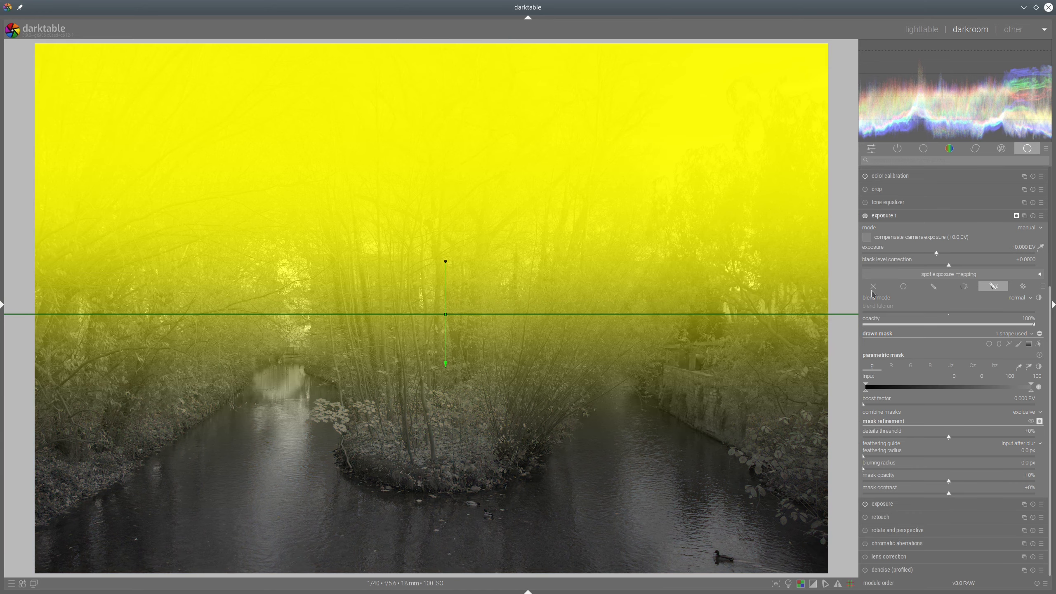
{"action": "left_click", "coordinate": [1039, 335]}
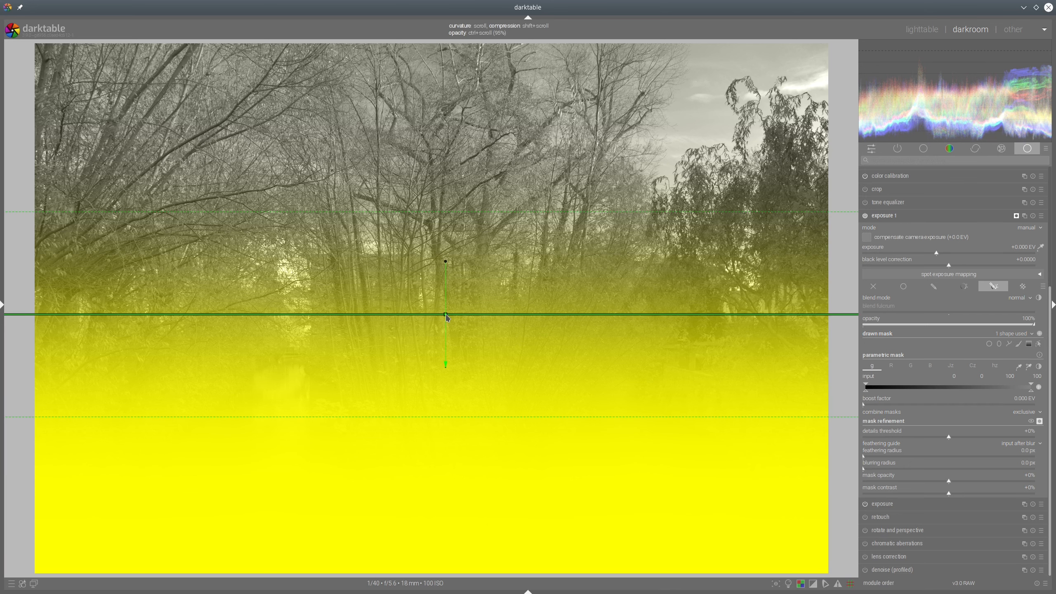
{"action": "scroll", "coordinate": [446, 313], "scroll_direction": "up", "scroll_amount": 2}
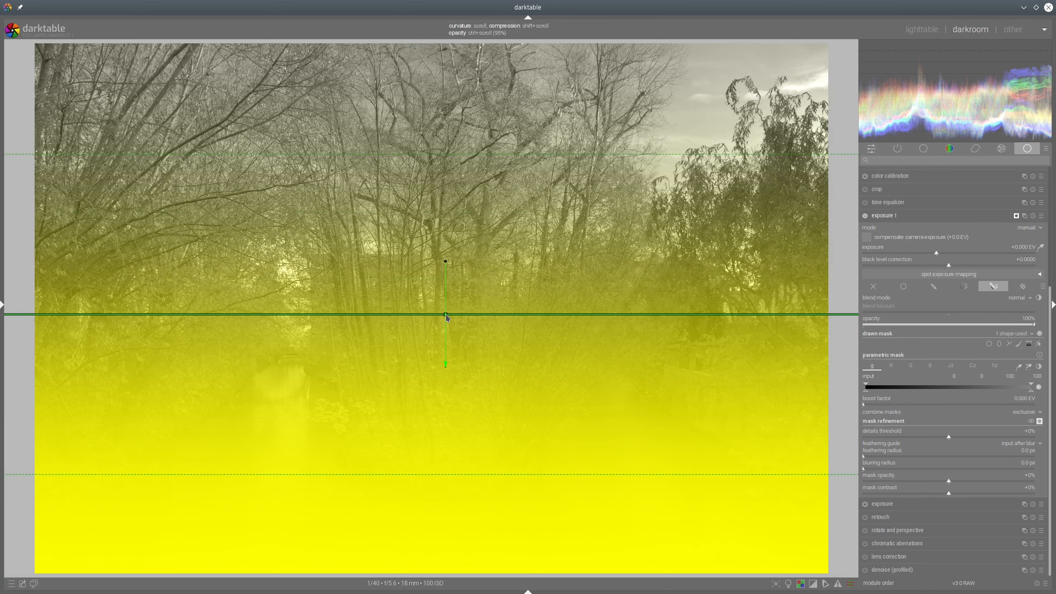
{"action": "left_click_drag", "start_coordinate": [445, 313], "coordinate": [445, 307]}
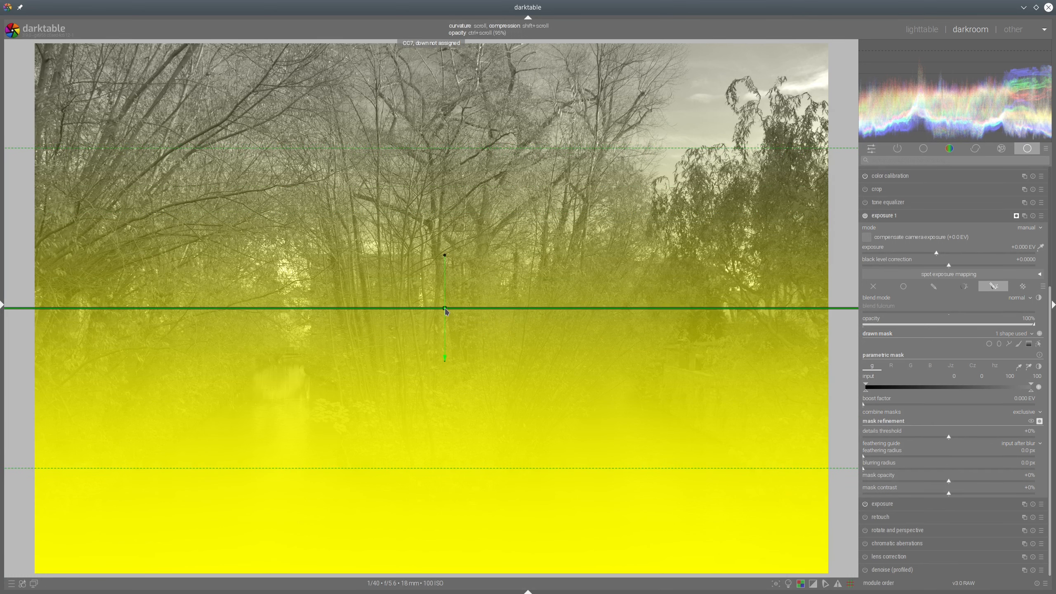
{"action": "left_click", "coordinate": [1040, 421]}
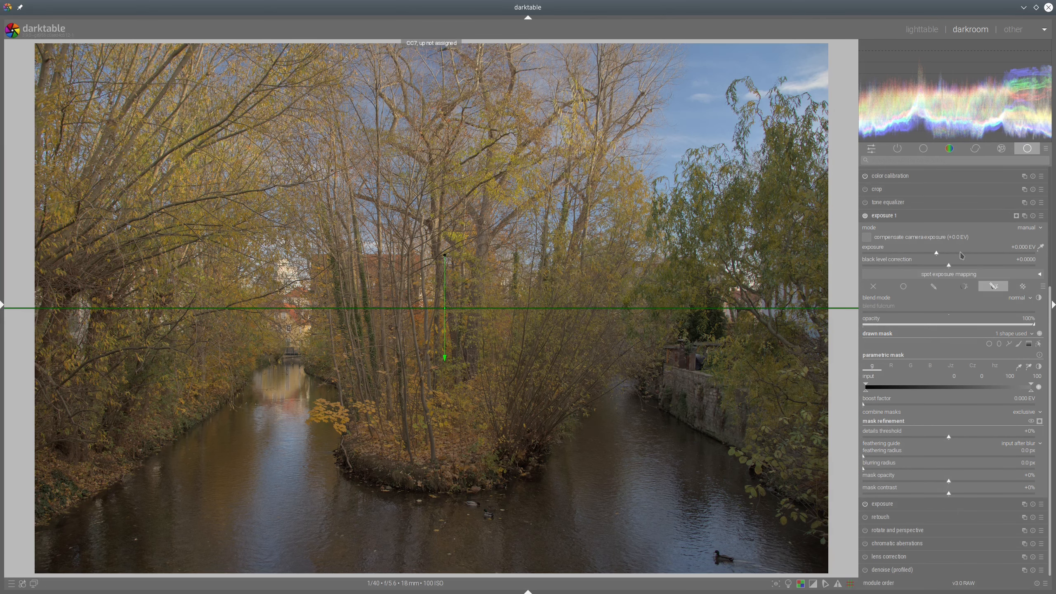
- Set the masked exposure instance to +1.500 EV and collapse the module
{"action": "left_click_drag", "start_coordinate": [960, 252], "coordinate": [973, 253]}
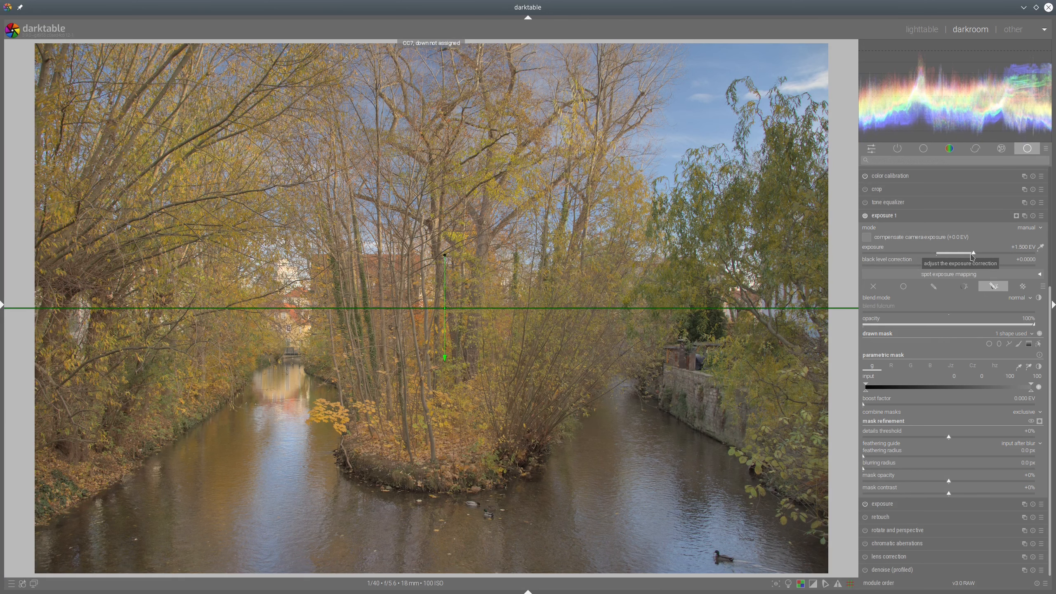
{"action": "left_click", "coordinate": [899, 217]}
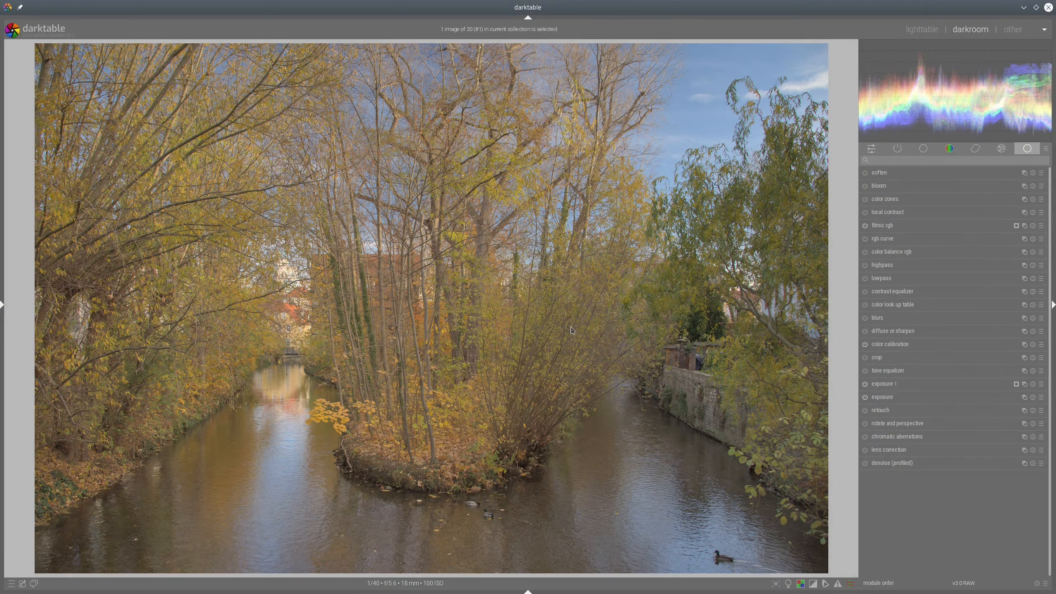
- In color balance rgb, set global vibrance to +21.67% and perceptual saturation to +21.55% shadows, +8.93% mid-tones and -8.21% highlights
{"action": "left_click", "coordinate": [909, 256]}
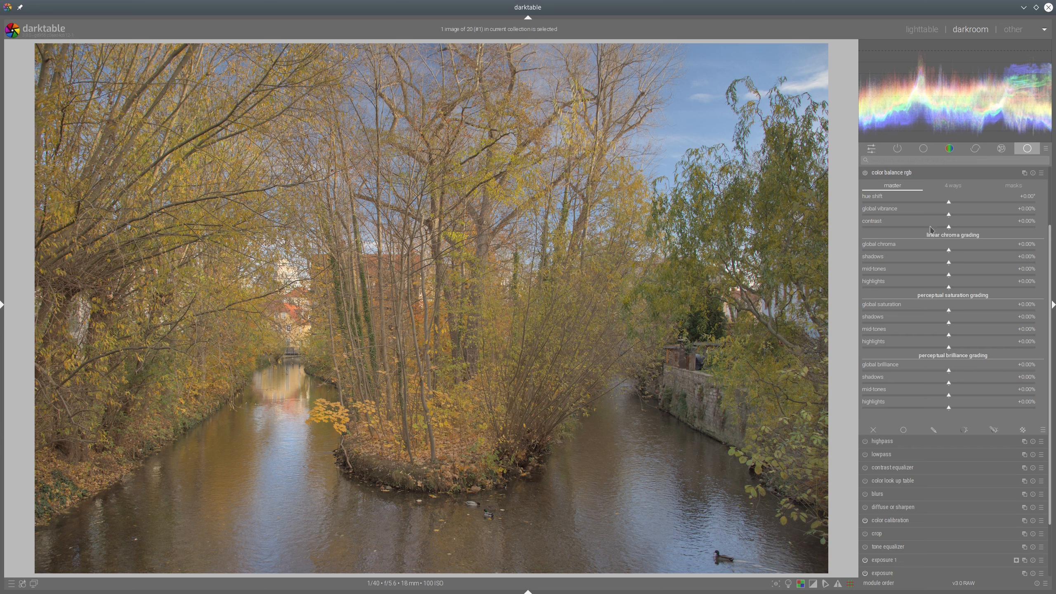
{"action": "left_click", "coordinate": [986, 216]}
{"action": "left_click", "coordinate": [1024, 325]}
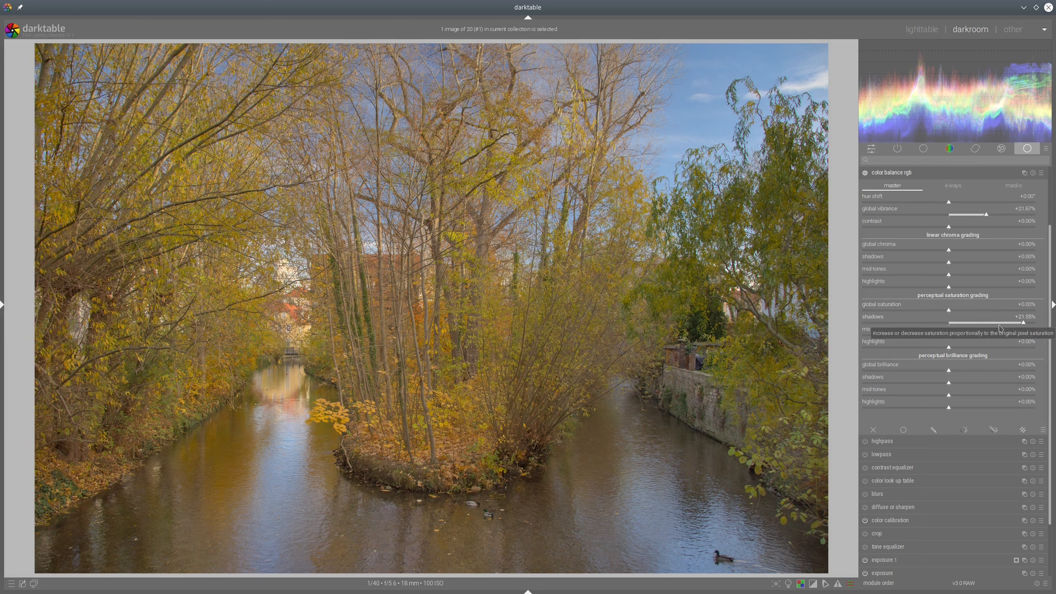
{"action": "left_click", "coordinate": [981, 337]}
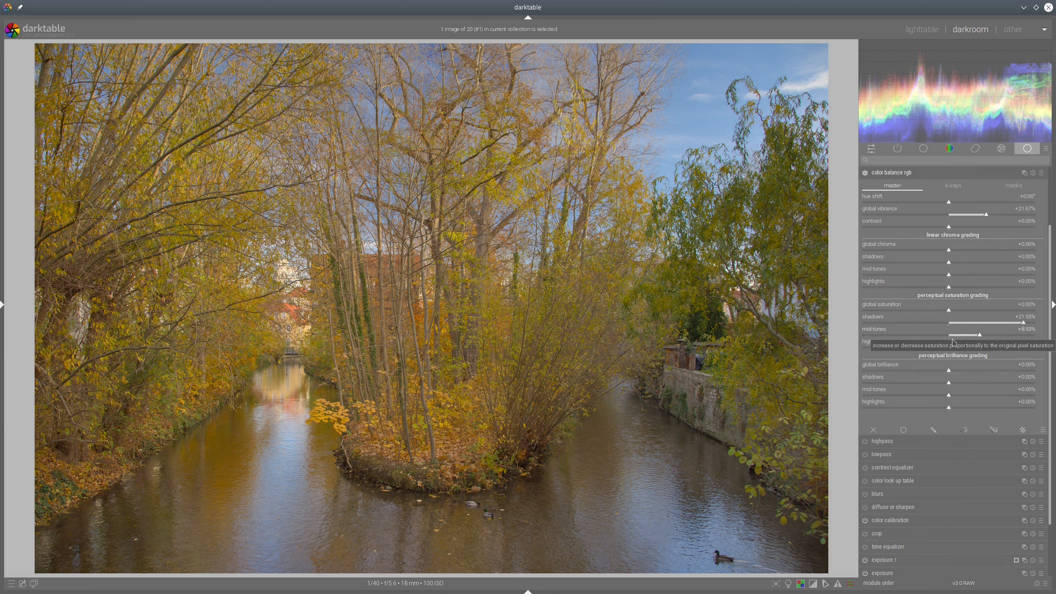
{"action": "left_click", "coordinate": [920, 351]}
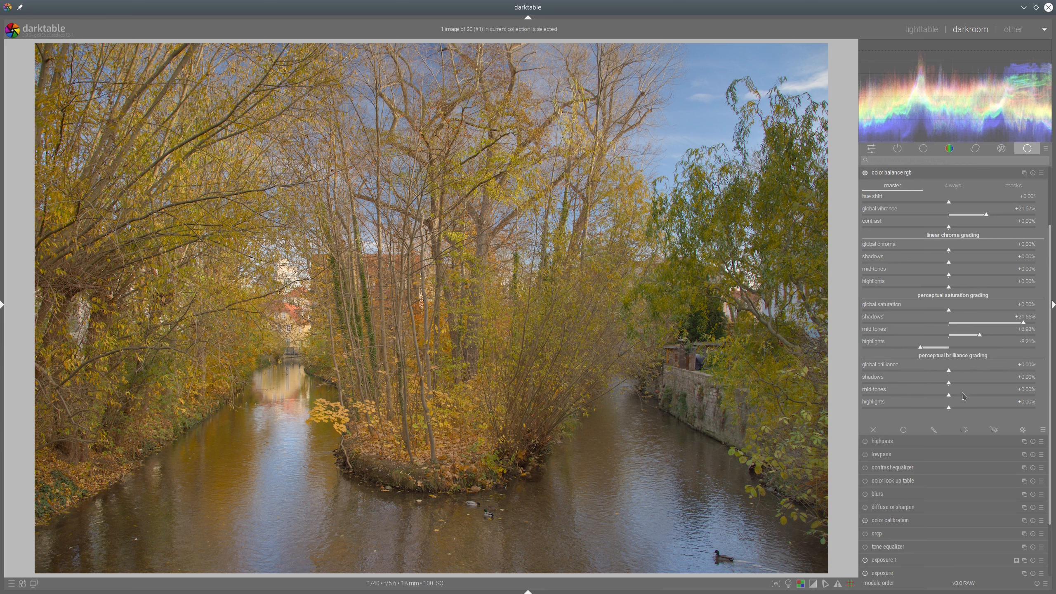
- Set the perceptual brilliance grading to +17.14% for highlights and -6.67% globally
{"action": "left_click", "coordinate": [997, 410]}
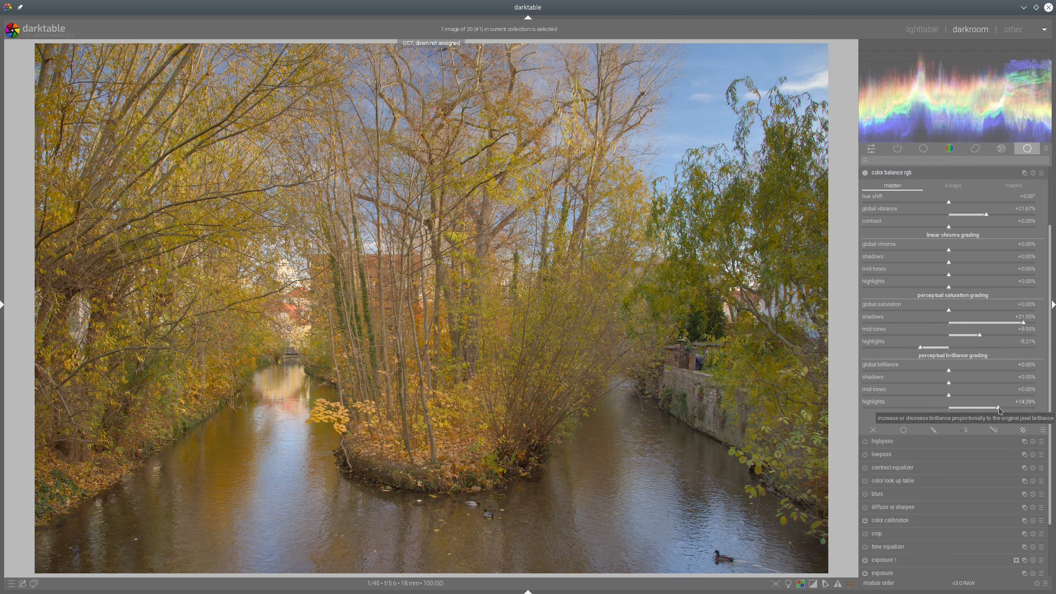
{"action": "left_click_drag", "start_coordinate": [999, 407], "coordinate": [1008, 408]}
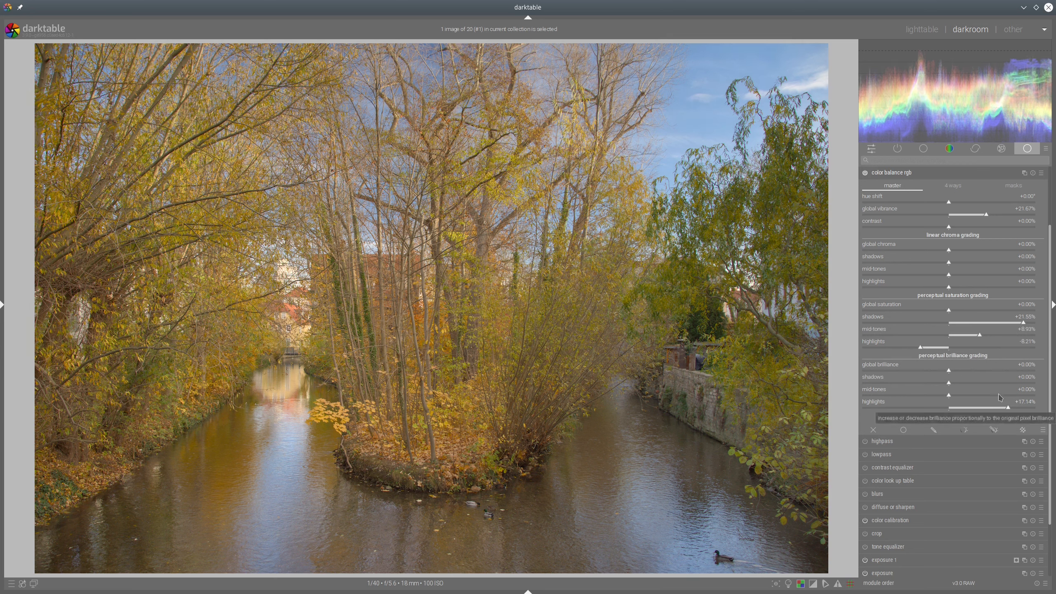
{"action": "left_click", "coordinate": [926, 370]}
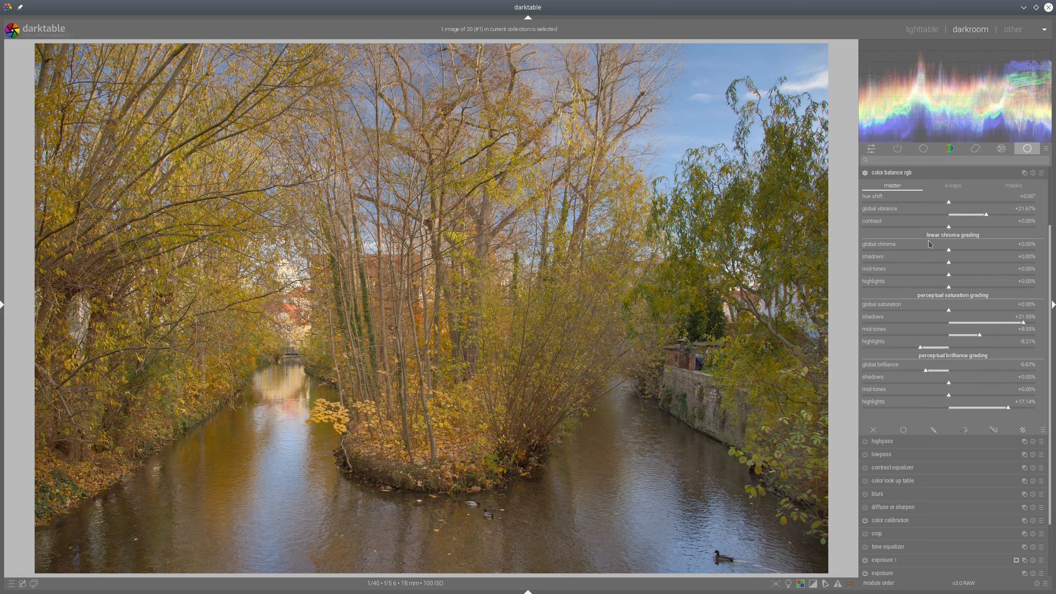
- Set the linear chroma grading to +17.86% globally, +23.81% for mid-tones and +17.62% for highlights
{"action": "left_click", "coordinate": [980, 252]}
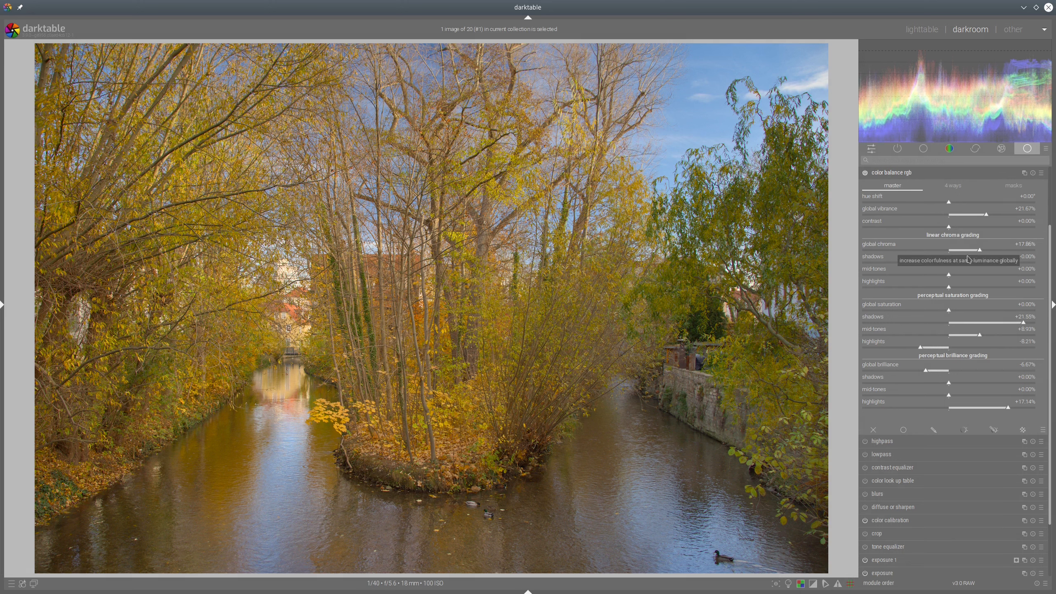
{"action": "left_click", "coordinate": [971, 276]}
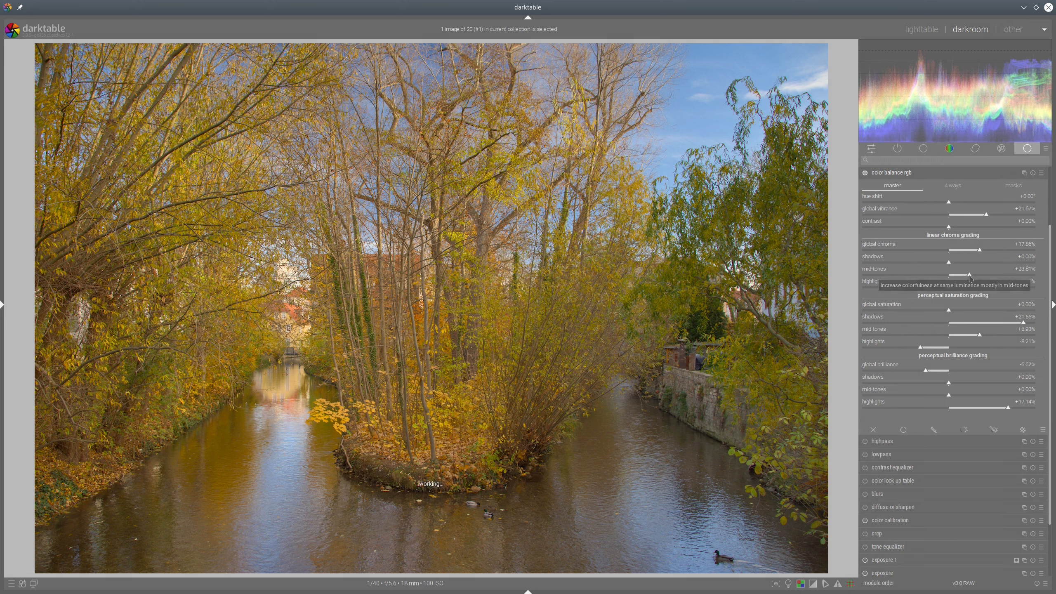
{"action": "left_click", "coordinate": [964, 287]}
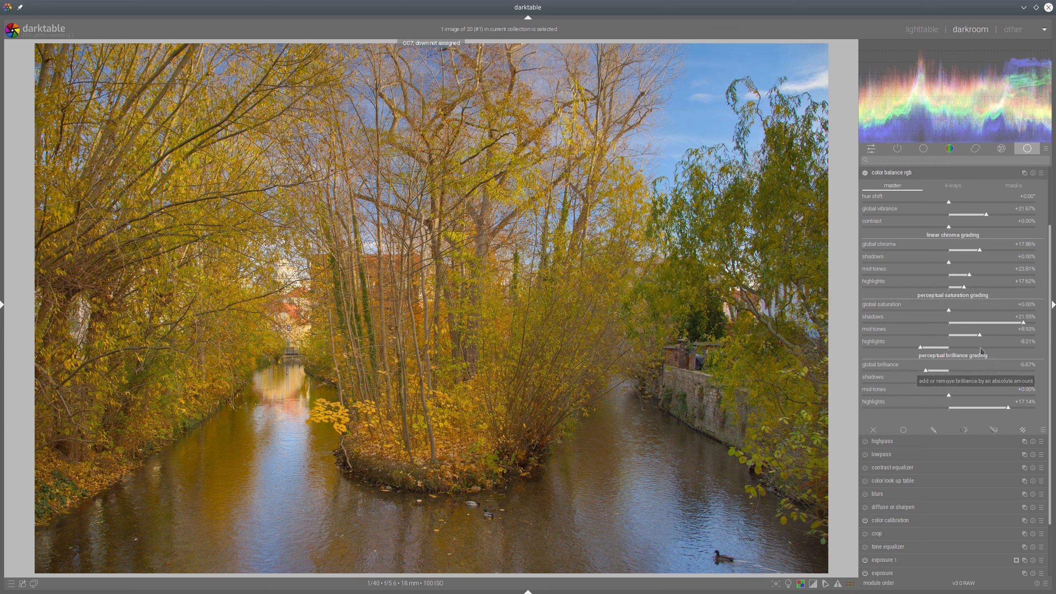
- Compare the photo with color balance rgb switched off and on, and collapse the module
{"action": "left_click", "coordinate": [866, 172]}
{"action": "left_click", "coordinate": [866, 172]}
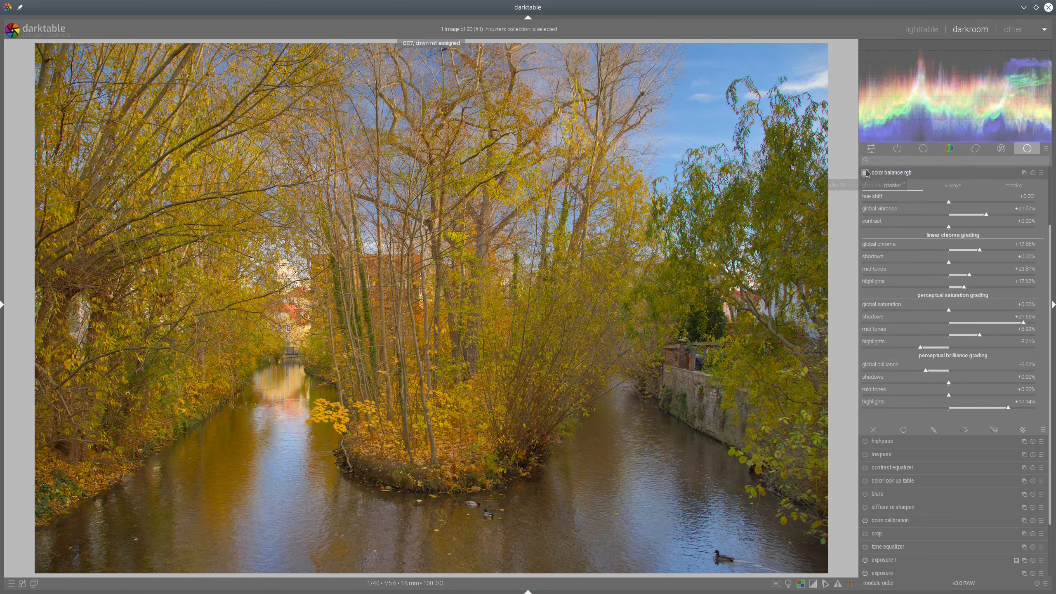
{"action": "left_click", "coordinate": [901, 177]}
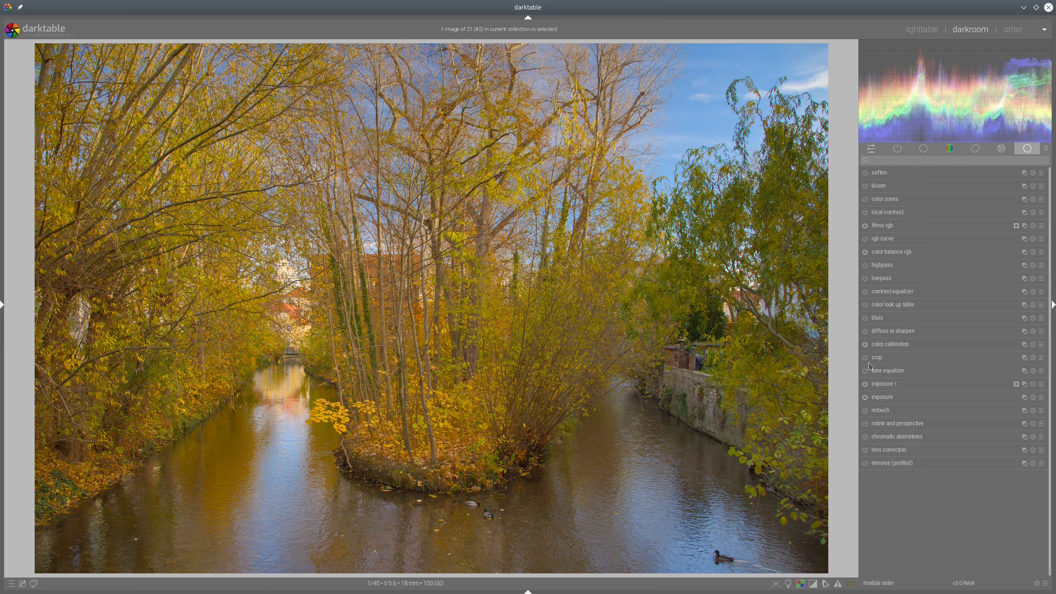
- Apply the simple tone curve preset in tone equalizer and set its mask exposure compensation to -1.66 EV
{"action": "left_click", "coordinate": [881, 371]}
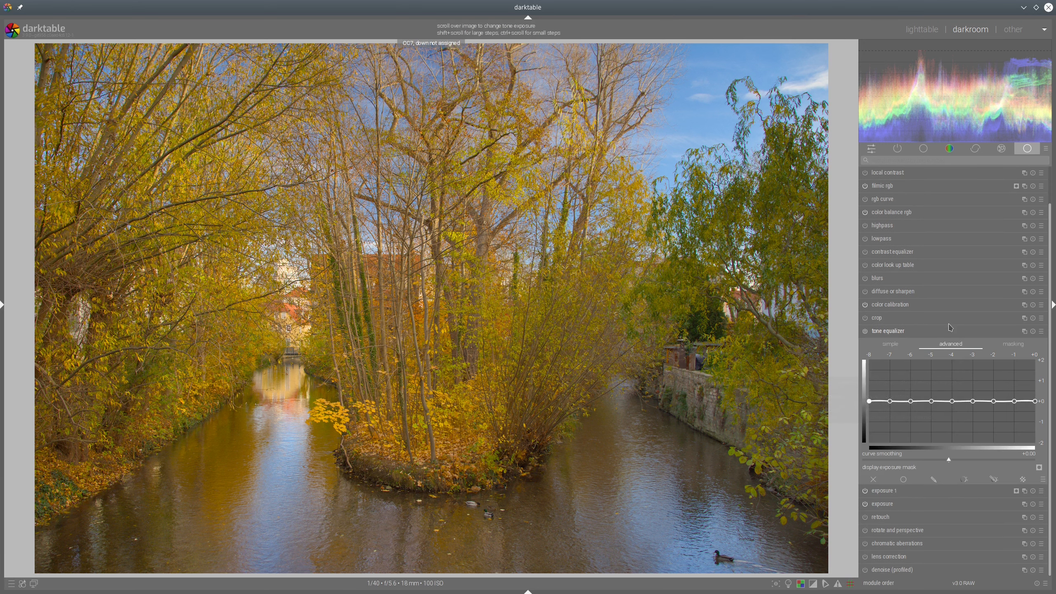
{"action": "left_click", "coordinate": [1041, 332]}
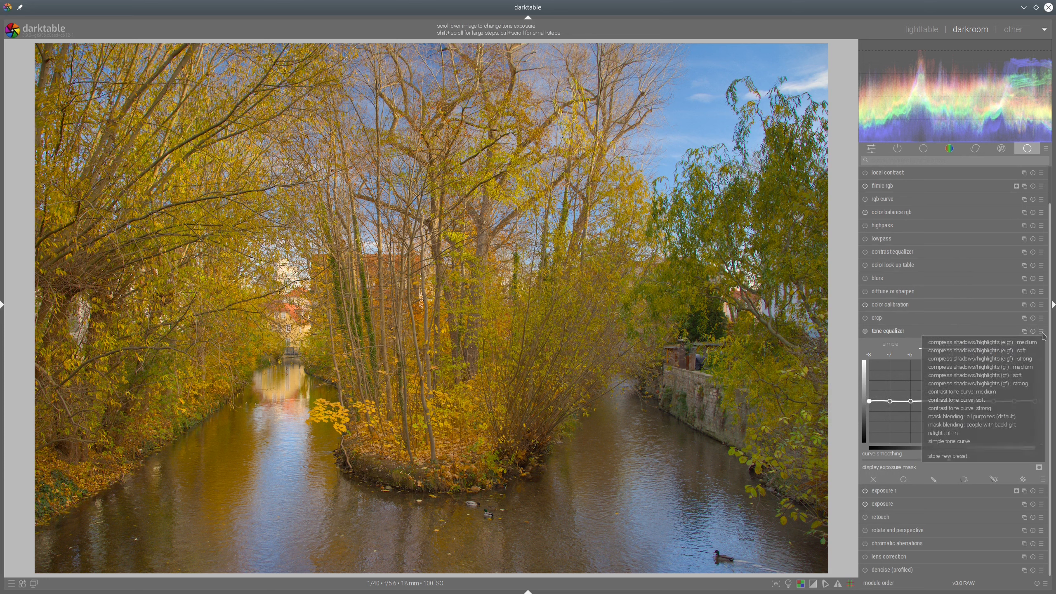
{"action": "left_click", "coordinate": [950, 441]}
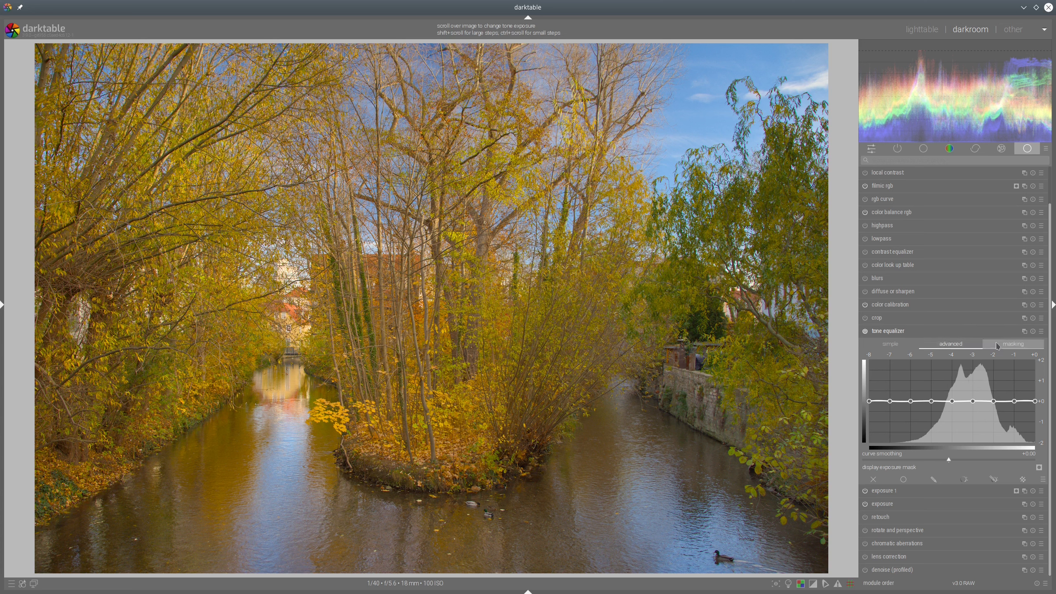
{"action": "left_click", "coordinate": [1014, 348]}
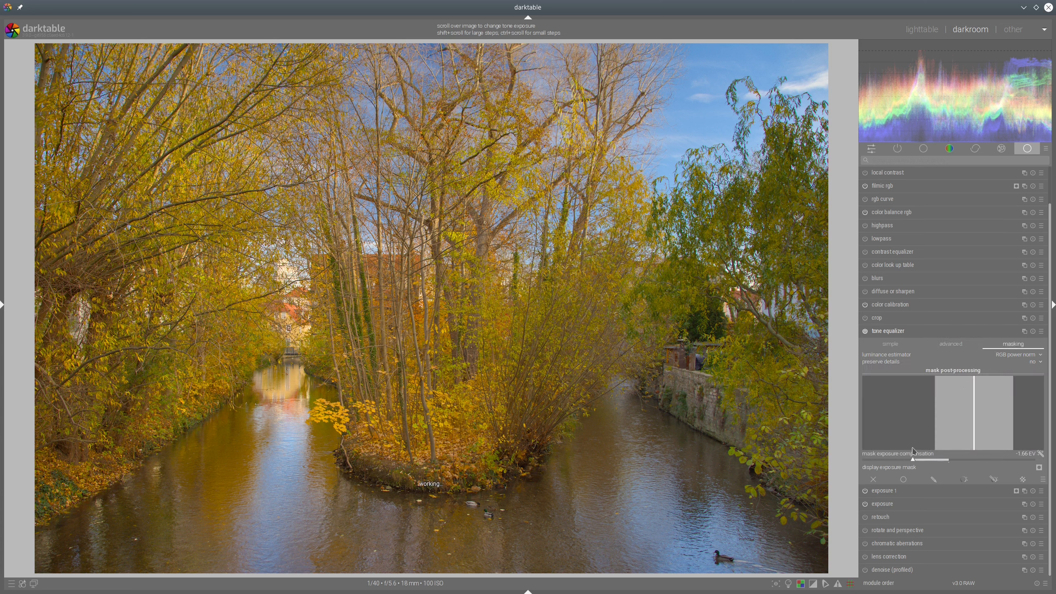
{"action": "left_click", "coordinate": [951, 344]}
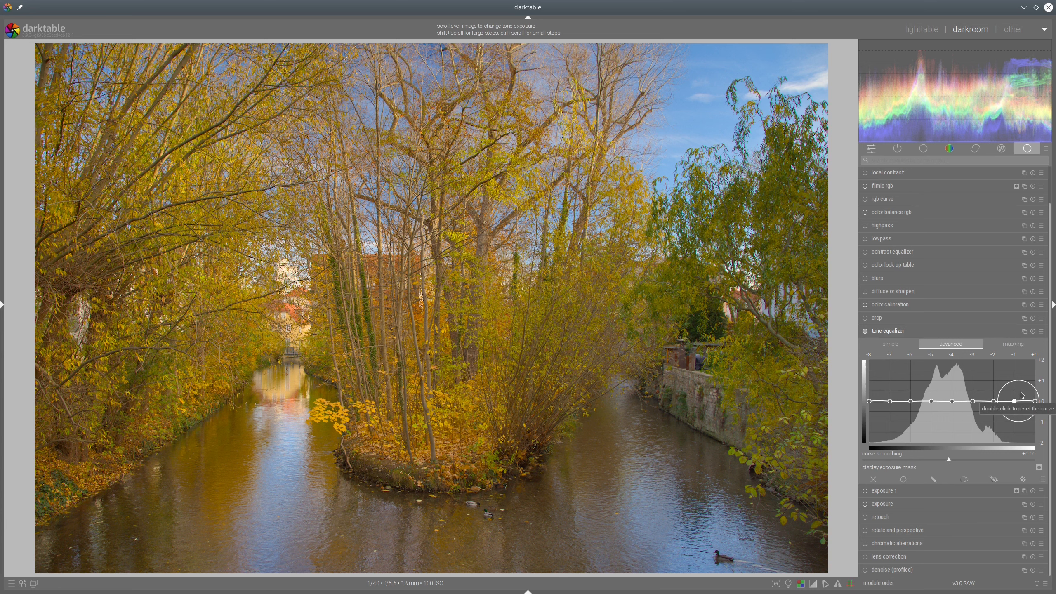
- Raise the tone equalizer curve near -1 EV to about +1.2 EV, dip it slightly around -6 EV, and compare the module off and on
{"action": "left_click_drag", "start_coordinate": [1021, 396], "coordinate": [994, 370]}
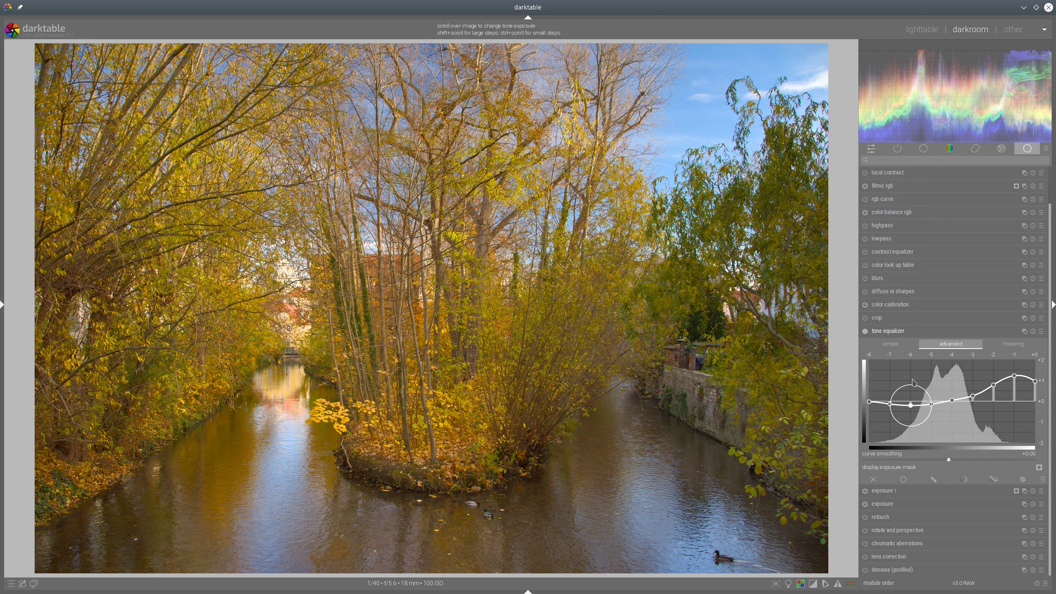
{"action": "scroll", "coordinate": [938, 377], "scroll_direction": "down", "scroll_amount": 2}
{"action": "left_click_drag", "start_coordinate": [973, 382], "coordinate": [973, 380]}
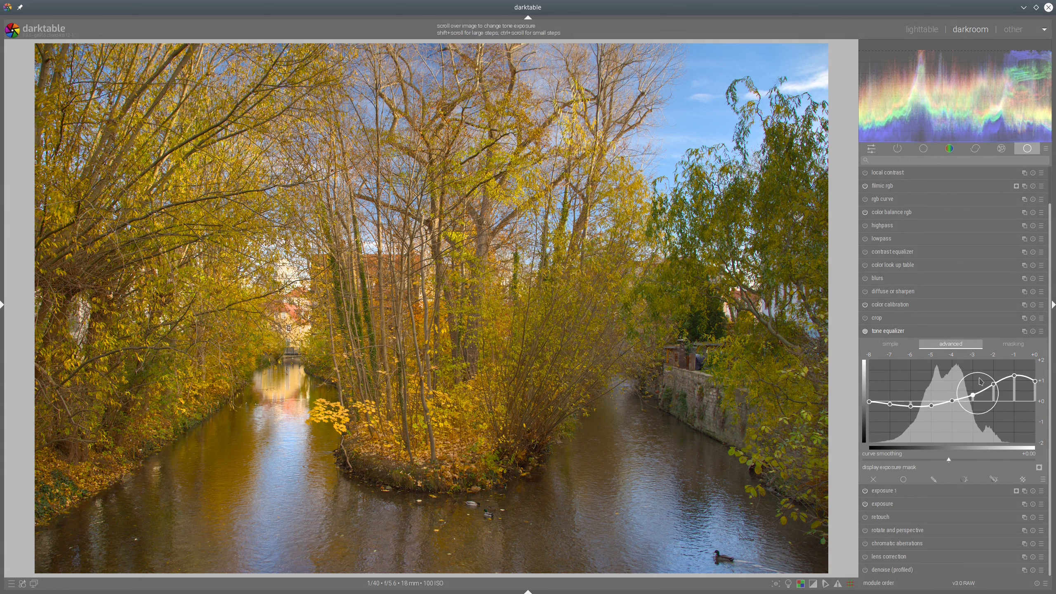
{"action": "left_click", "coordinate": [865, 332]}
{"action": "left_click", "coordinate": [865, 331]}
- Reduce the curve's lift near -1 EV to about +0.7 EV, deepen the shadow dip slightly, and compare tone equalizer off and on
{"action": "left_click_drag", "start_coordinate": [1018, 374], "coordinate": [1019, 381]}
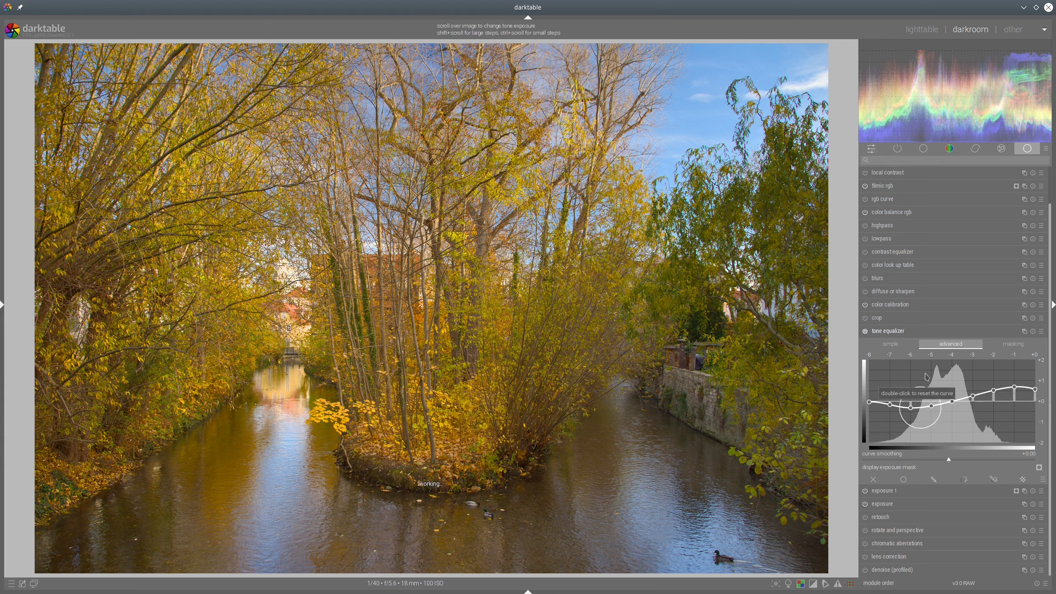
{"action": "left_click_drag", "start_coordinate": [931, 372], "coordinate": [930, 374]}
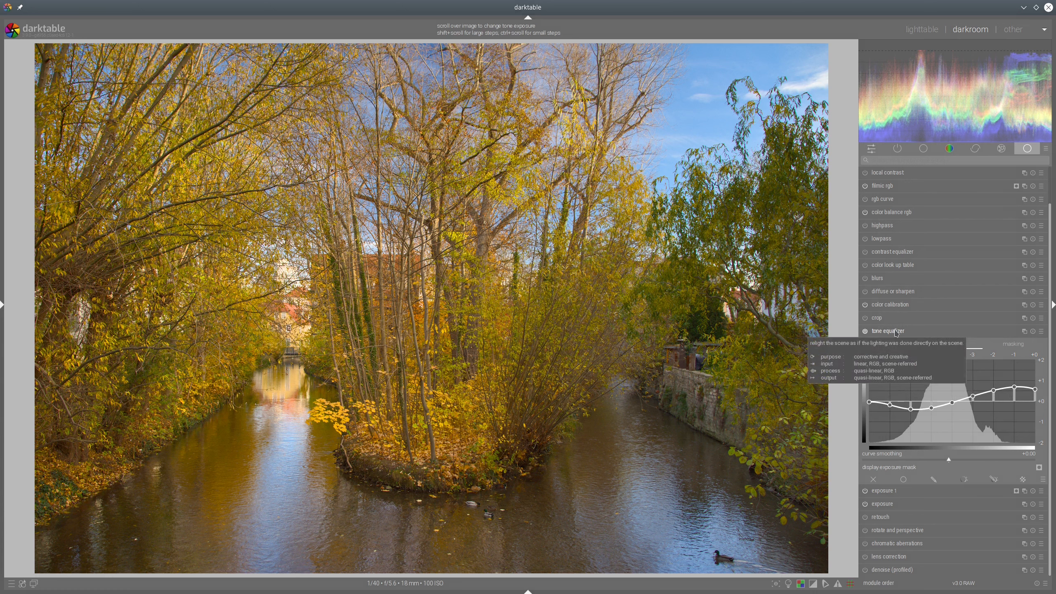
{"action": "left_click", "coordinate": [865, 332]}
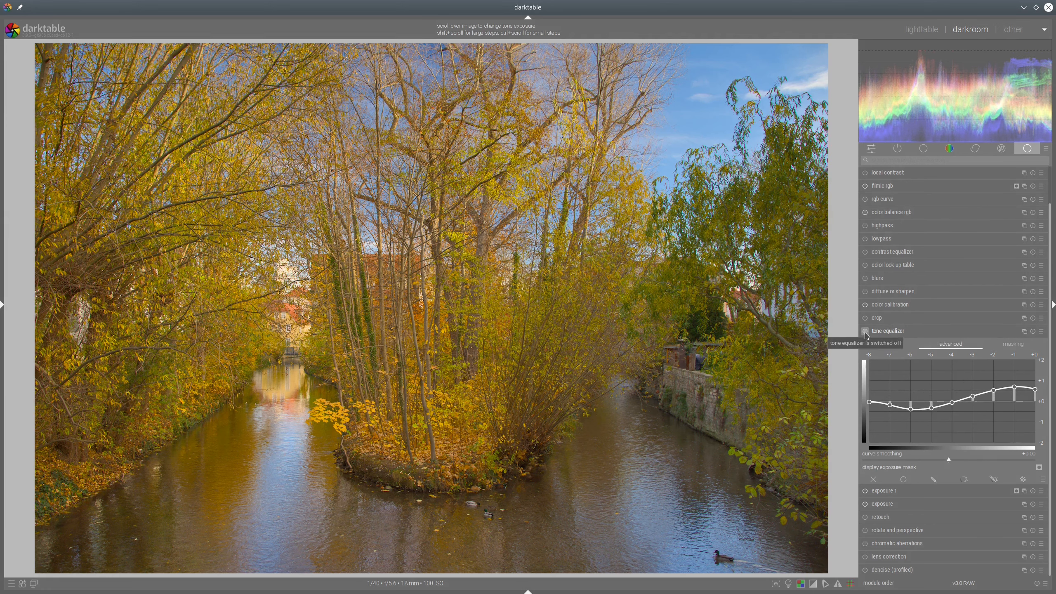
{"action": "left_click", "coordinate": [864, 332]}
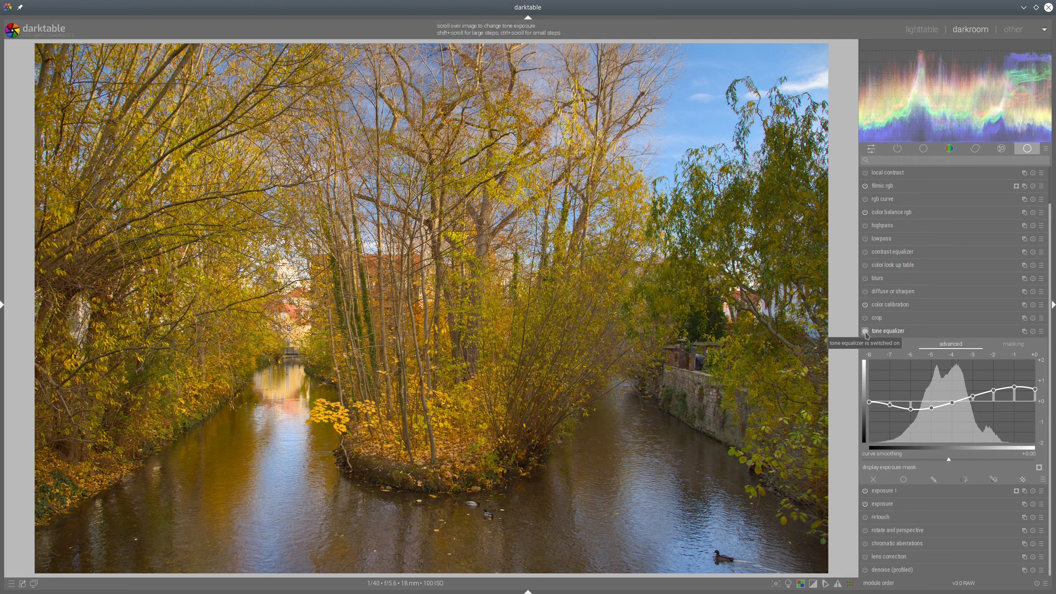
{"action": "left_click", "coordinate": [865, 332]}
{"action": "left_click", "coordinate": [865, 332]}
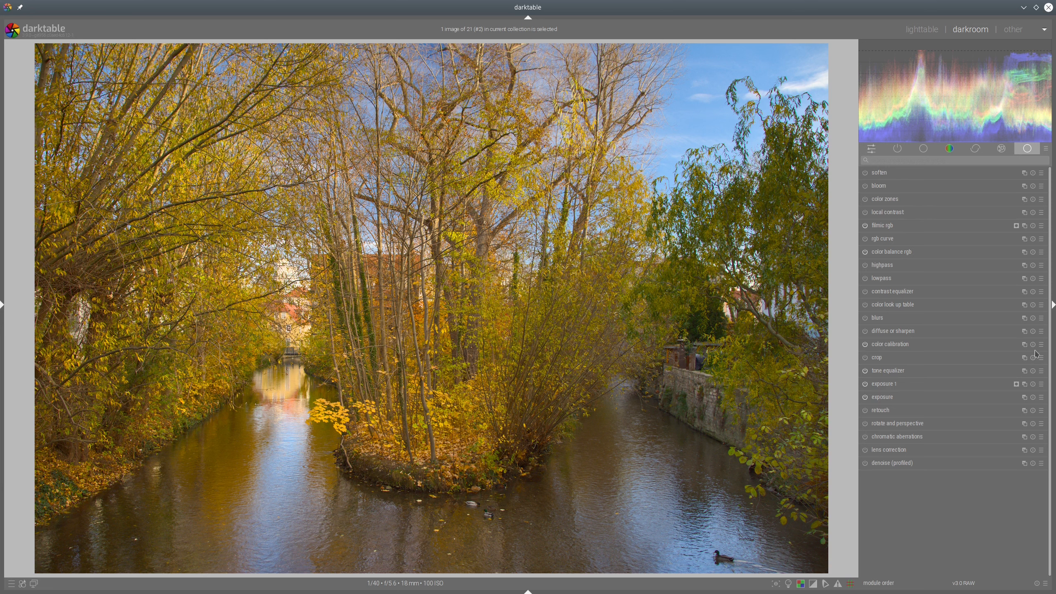
- Add a second color calibration instance and set the blue input of its brightness mix to -0.476
{"action": "left_click", "coordinate": [1023, 344]}
{"action": "left_click", "coordinate": [998, 358]}
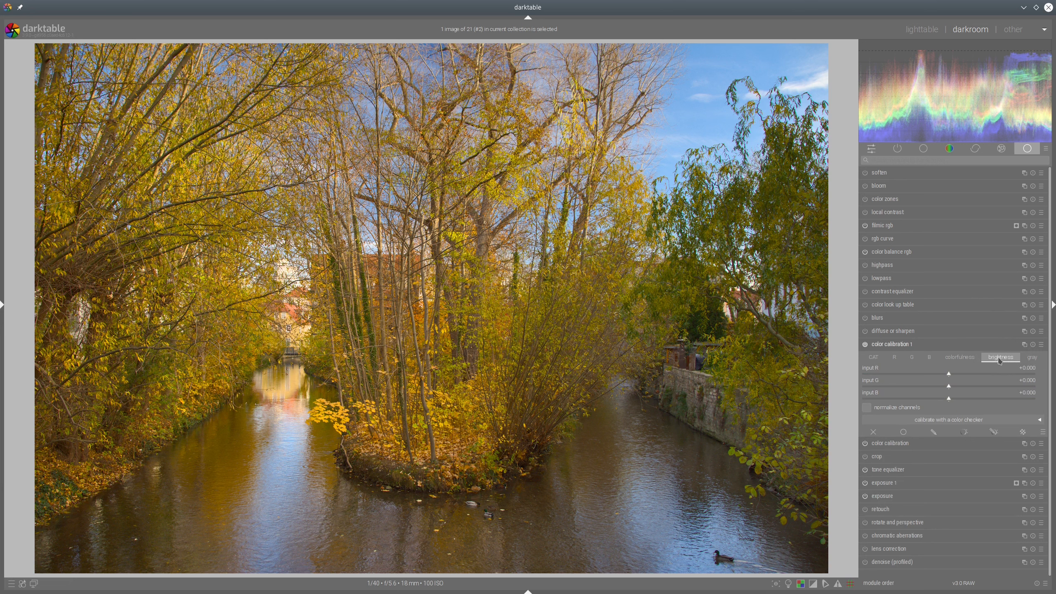
{"action": "left_click", "coordinate": [908, 400]}
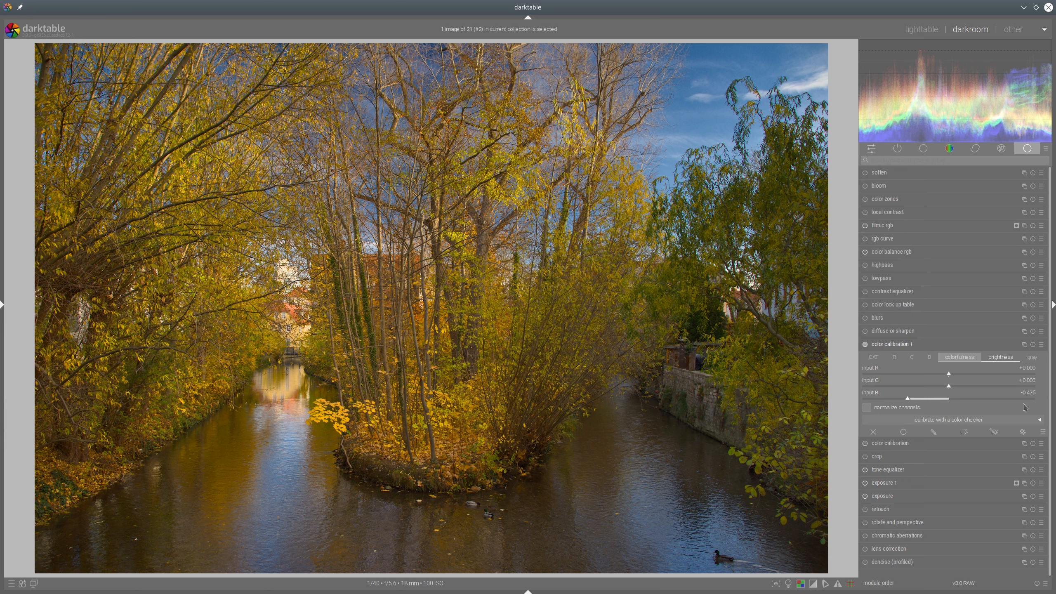
- Give the new color calibration instance a drawn and parametric mask with a horizontal gradient across the riverbank, and narrow the gradient's transition
{"action": "left_click", "coordinate": [994, 432]}
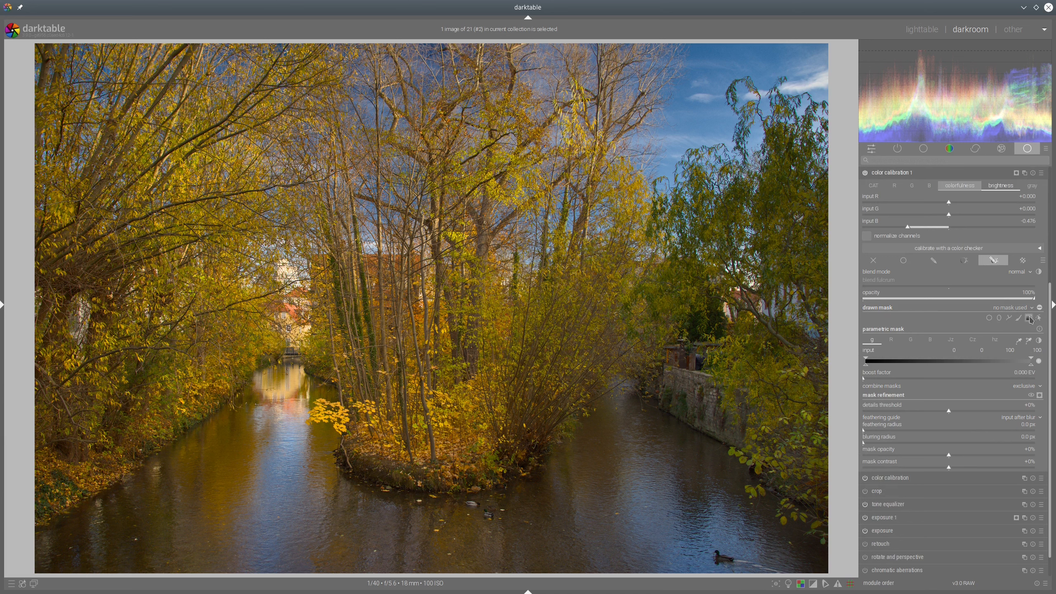
{"action": "left_click", "coordinate": [1029, 319]}
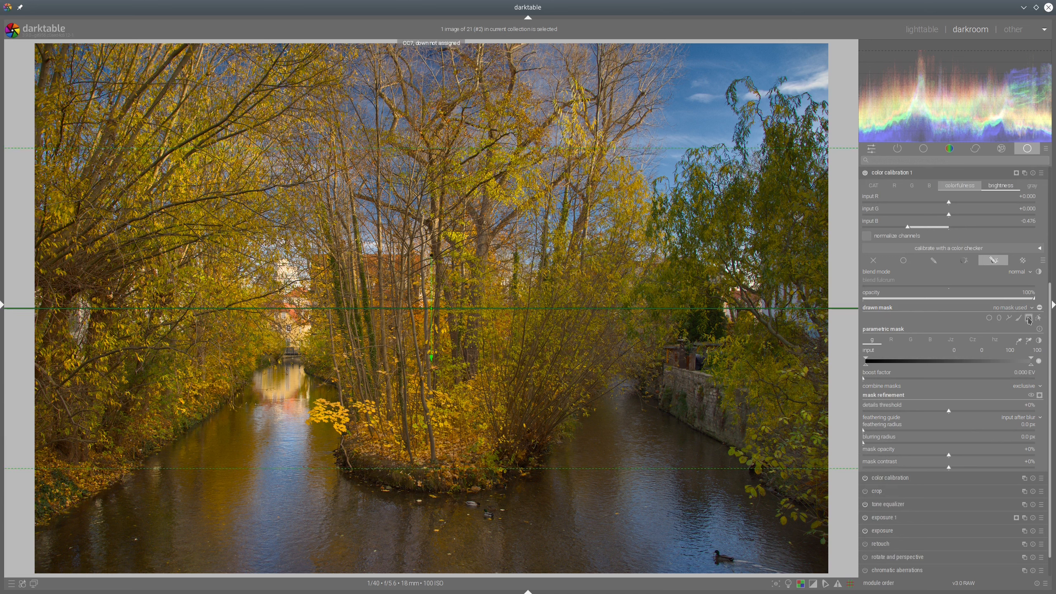
{"action": "left_click", "coordinate": [429, 392]}
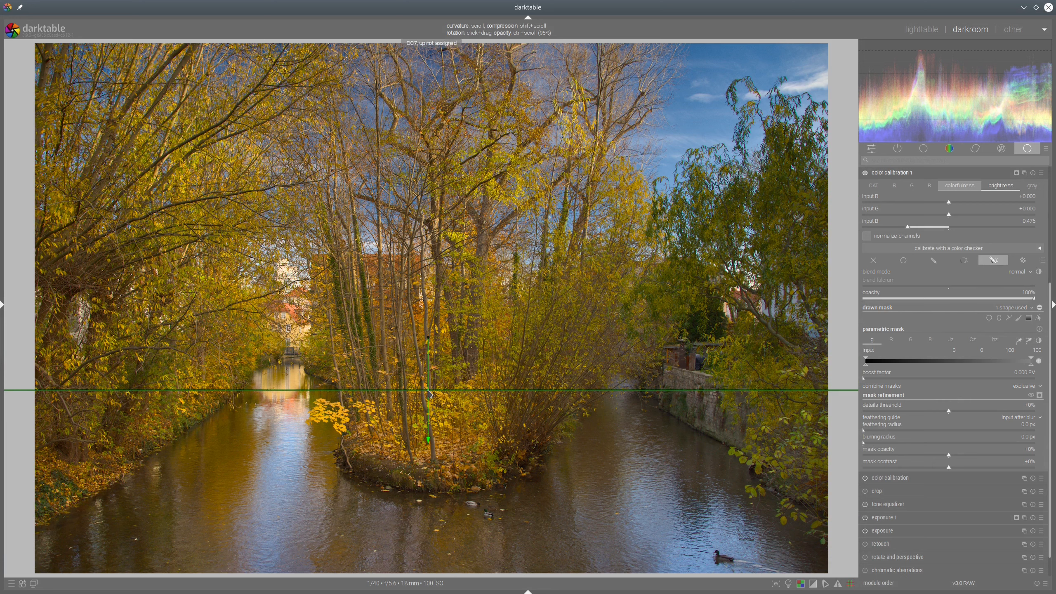
{"action": "scroll", "coordinate": [429, 393], "scroll_direction": "down", "scroll_amount": 3}
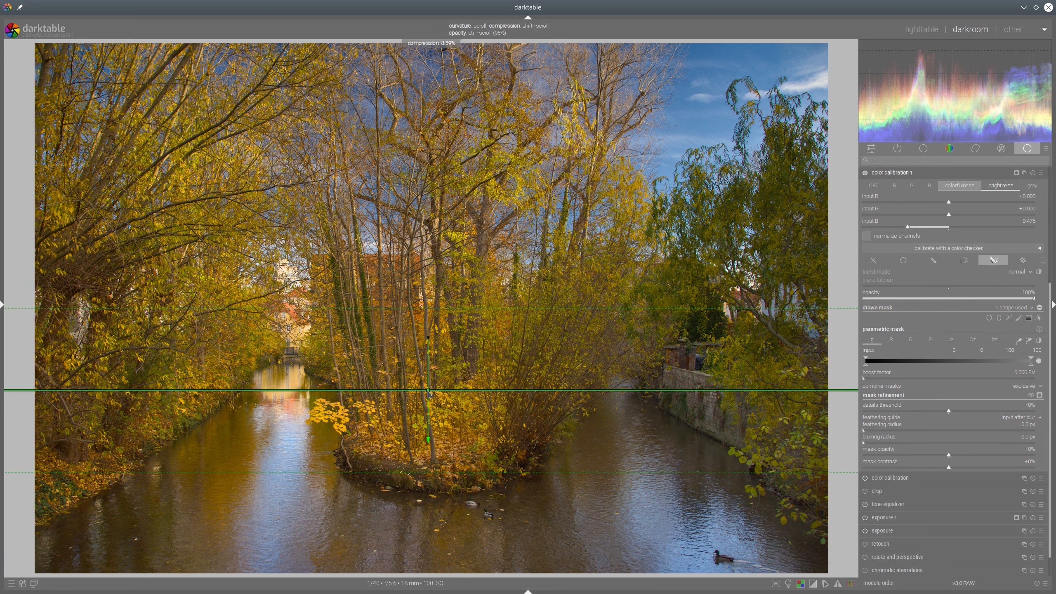
{"action": "scroll", "coordinate": [429, 392], "scroll_direction": "up", "scroll_amount": 3}
{"action": "mouse_move", "coordinate": [429, 392]}
{"action": "left_mouse_down"}
{"action": "mouse_move", "coordinate": [431, 377]}
{"action": "mouse_move", "coordinate": [429, 392]}
{"action": "left_mouse_up"}
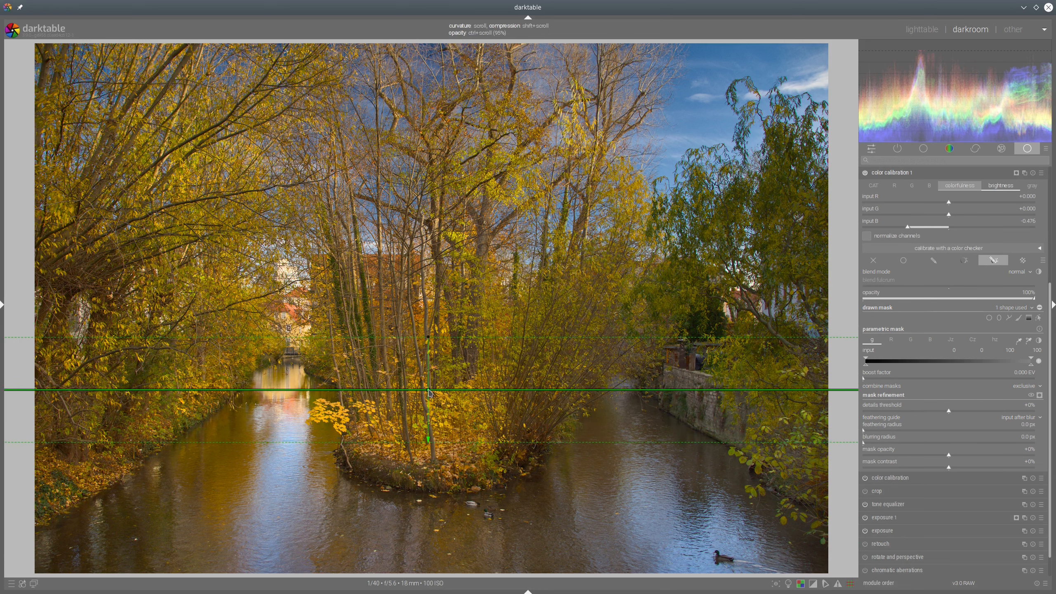
{"action": "left_click_drag", "start_coordinate": [428, 392], "coordinate": [429, 389]}
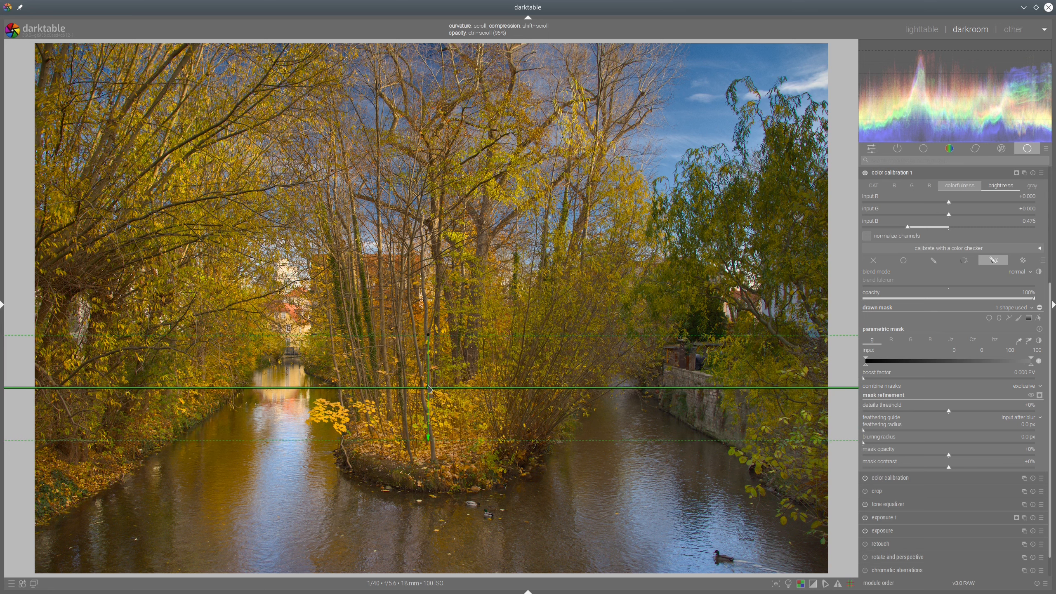
{"action": "scroll", "coordinate": [428, 389], "scroll_direction": "down", "scroll_amount": 3}
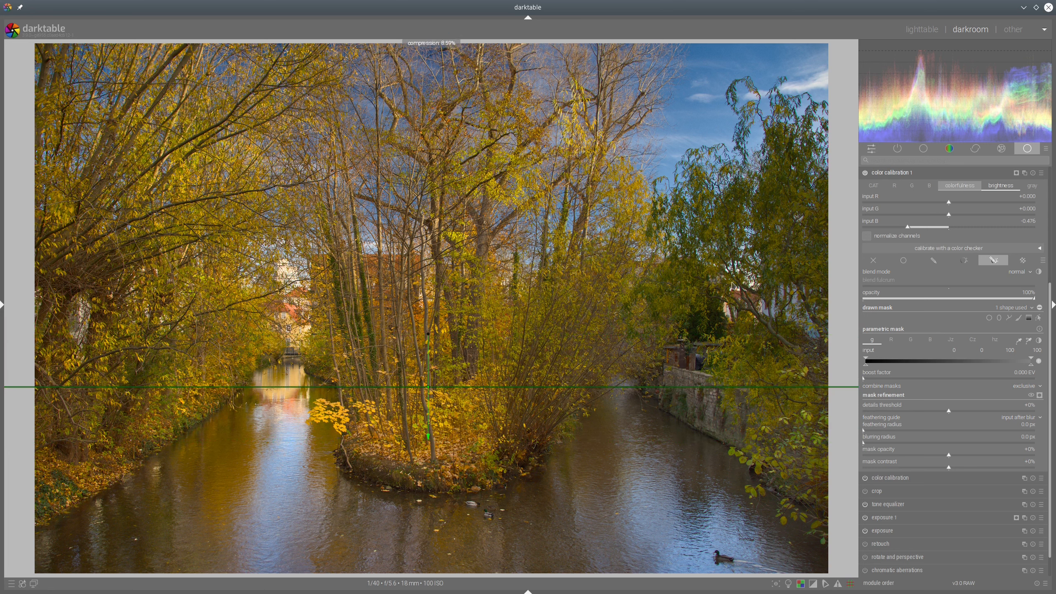
- Set the brightness mix of the masked color calibration instance to -0.576 for input B and +0.086 for input R
{"action": "left_click", "coordinate": [912, 186]}
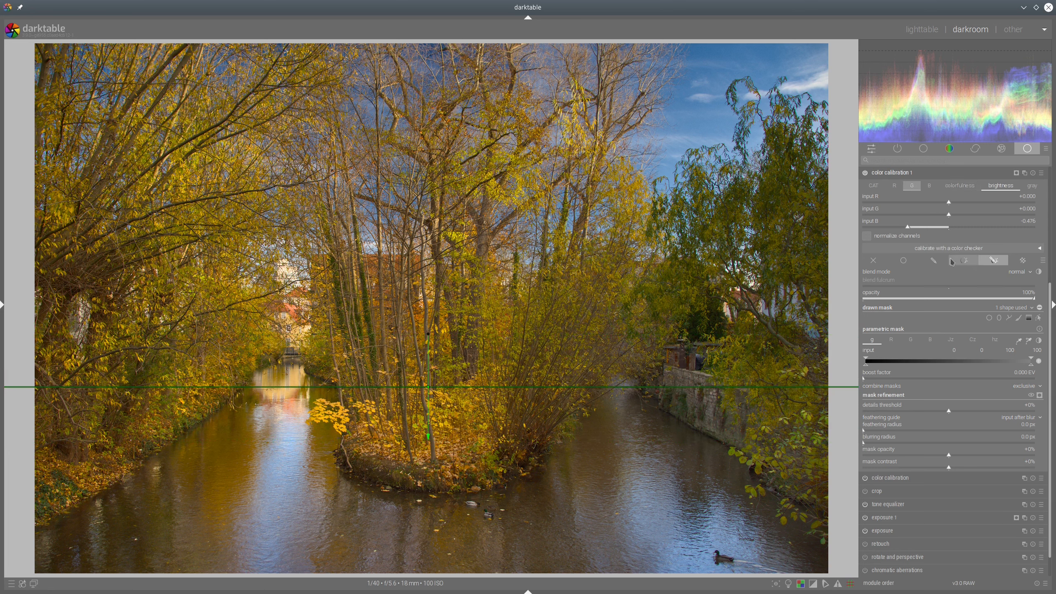
{"action": "left_click", "coordinate": [900, 228]}
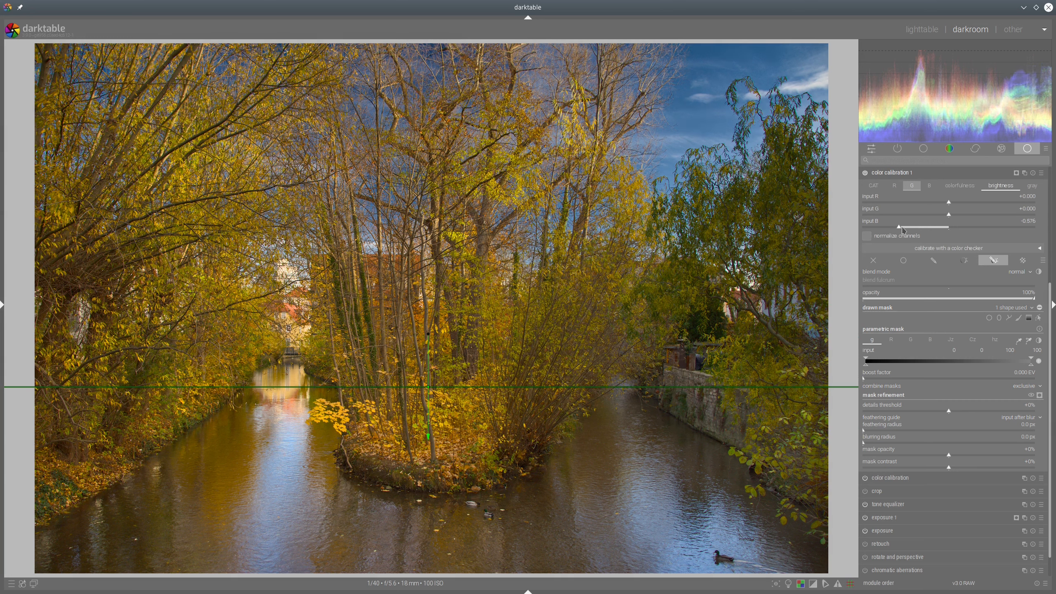
{"action": "left_click", "coordinate": [953, 205]}
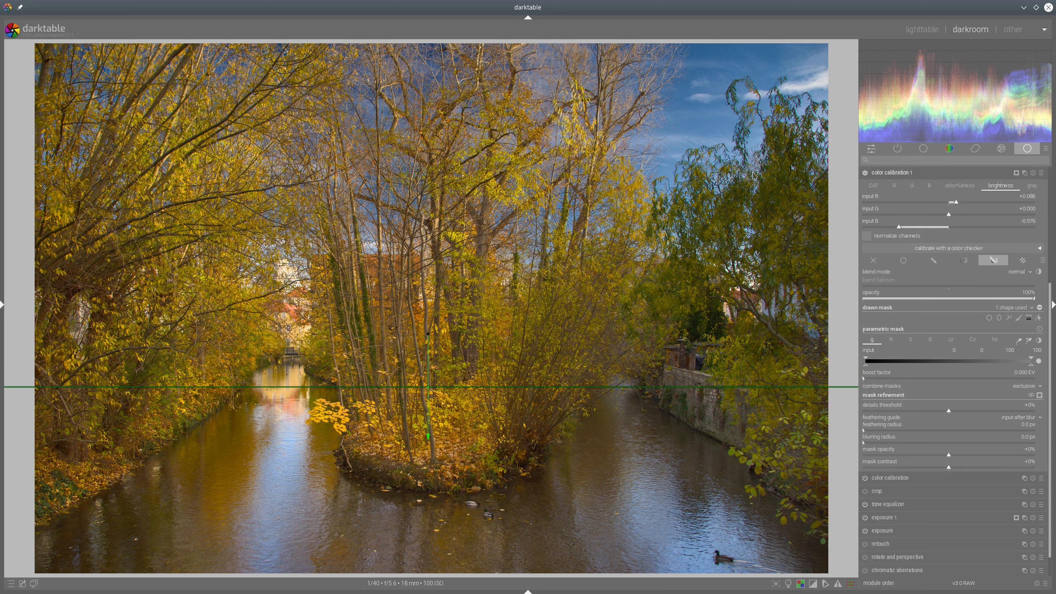
- Compare the photo with the second color calibration instance switched off and on, and collapse the module
{"action": "left_click", "coordinate": [865, 174]}
{"action": "left_click", "coordinate": [865, 174]}
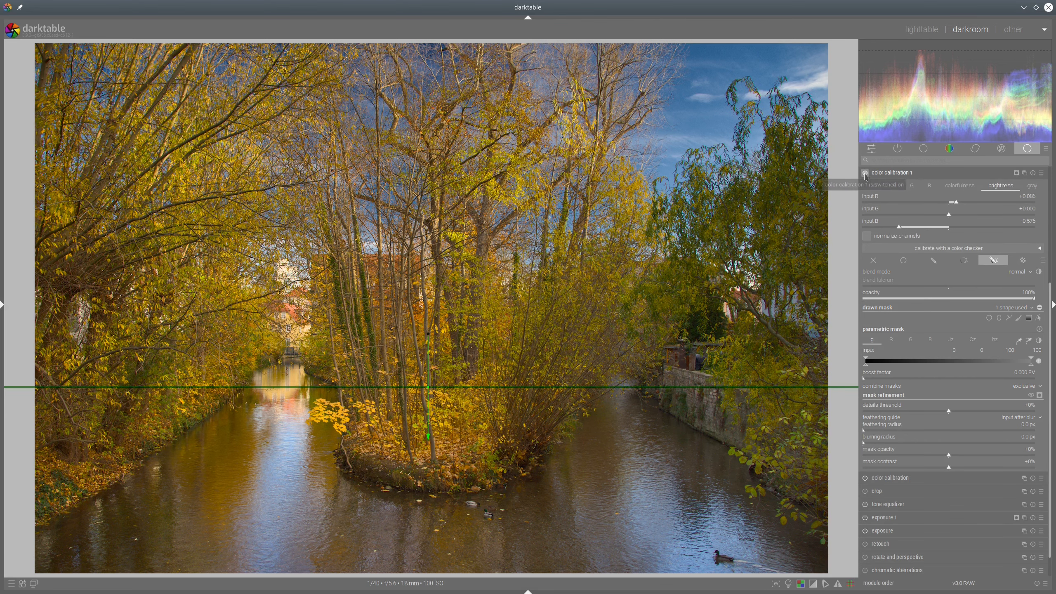
{"action": "left_click", "coordinate": [865, 174]}
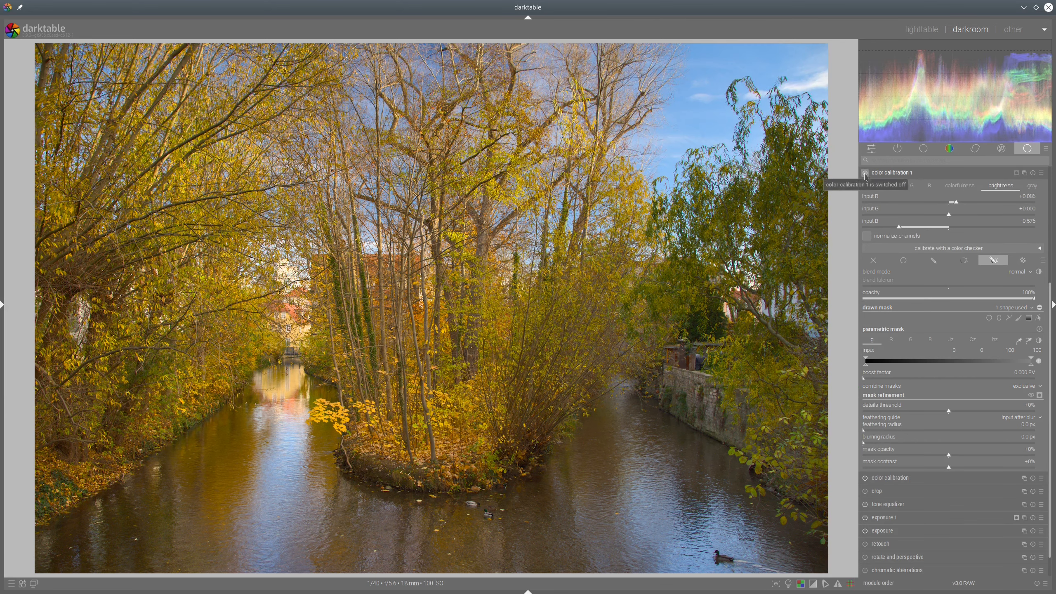
{"action": "left_click", "coordinate": [865, 174]}
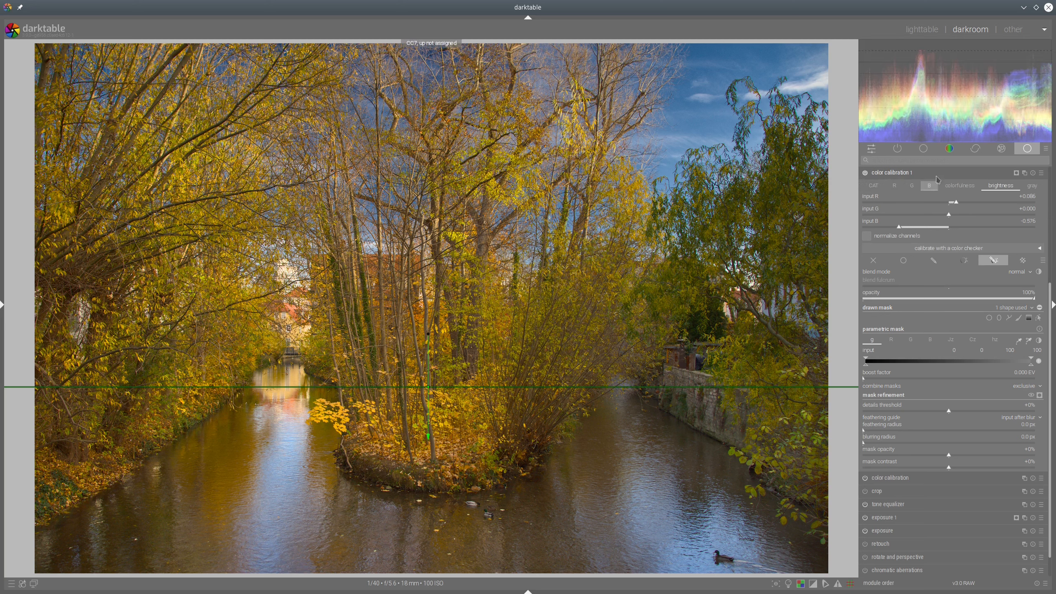
{"action": "left_click", "coordinate": [903, 177]}
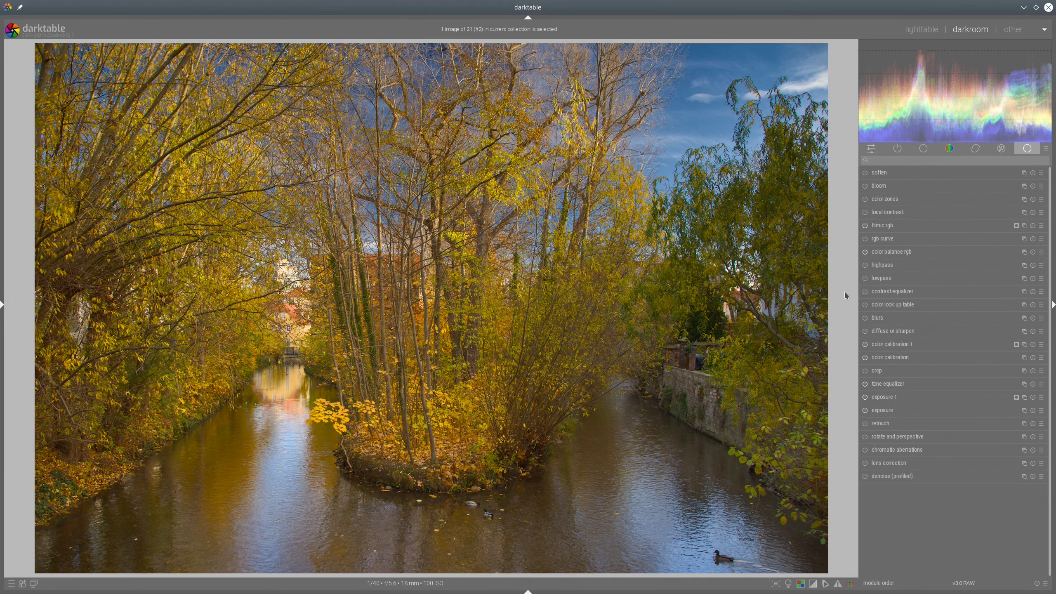
- Apply the add local contrast preset in diffuse or sharpen, with edge threshold +0.71 and central radius 478 px
{"action": "left_click", "coordinate": [892, 331]}
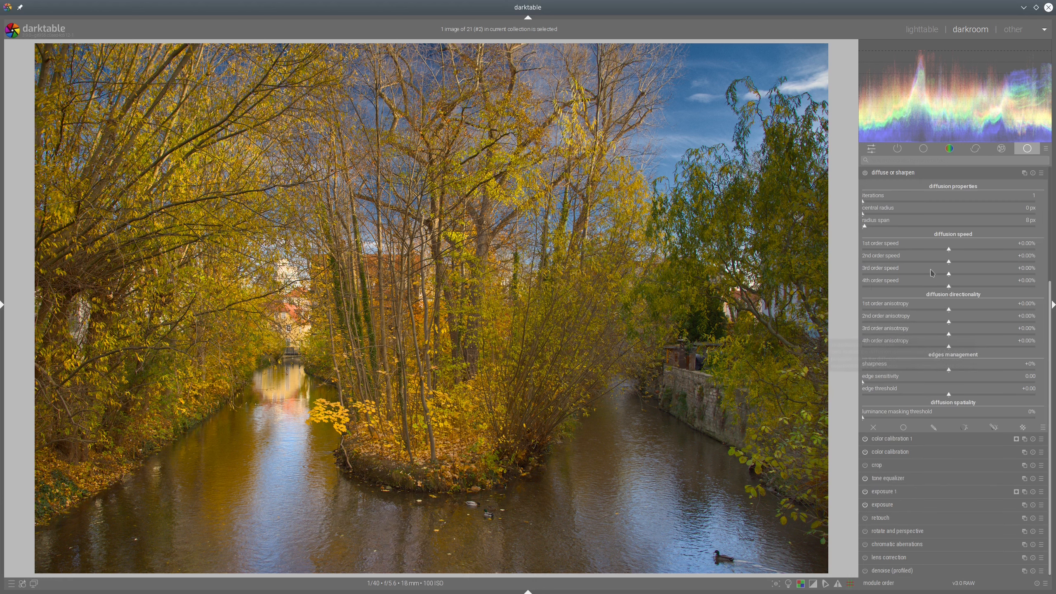
{"action": "left_click", "coordinate": [1041, 172]}
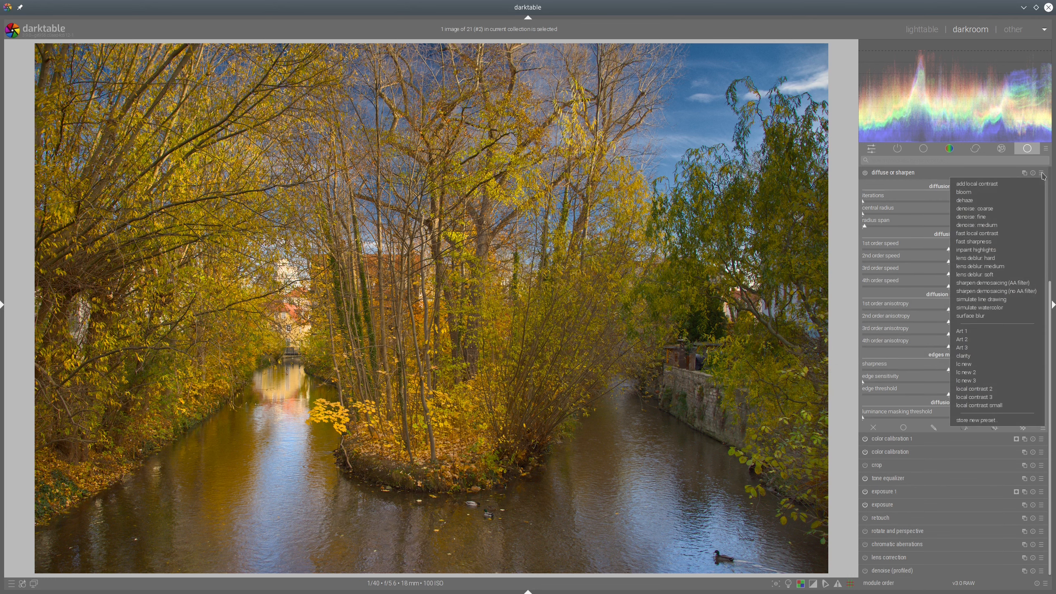
{"action": "left_click", "coordinate": [1004, 187]}
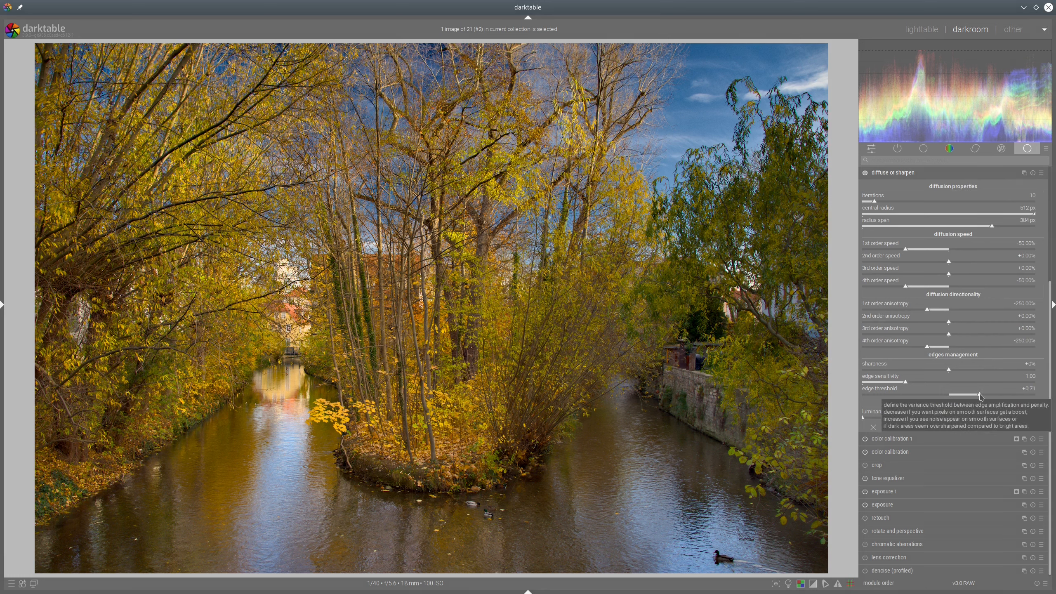
{"action": "left_click", "coordinate": [980, 395]}
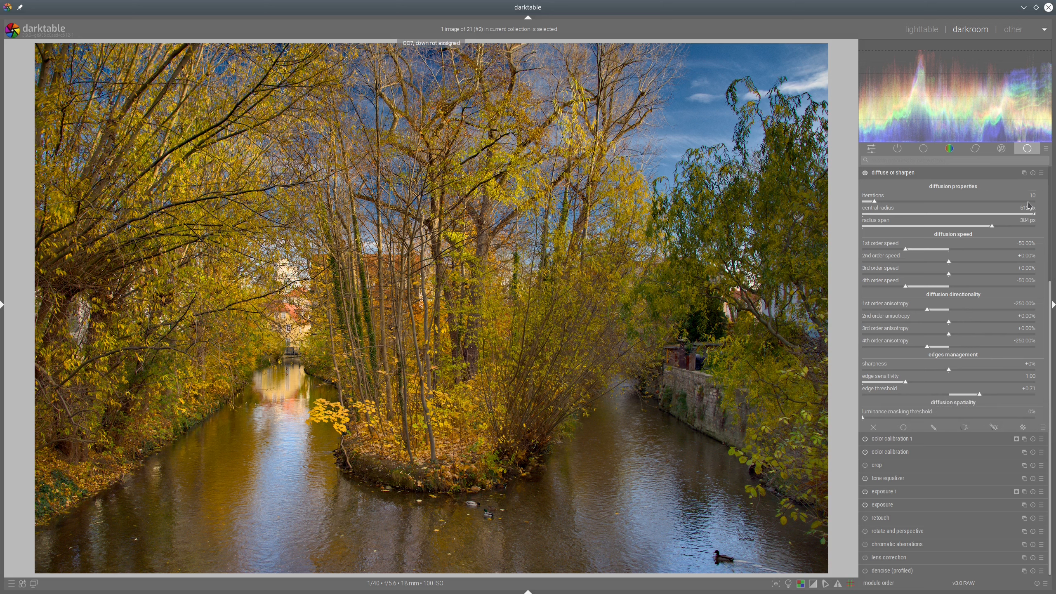
{"action": "left_click", "coordinate": [1024, 214]}
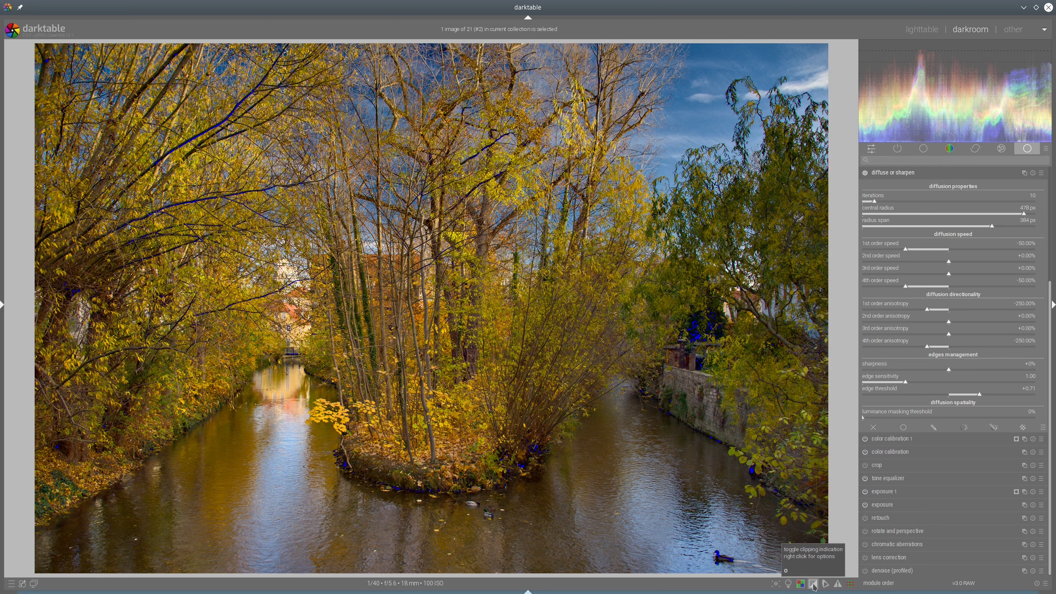
- Turn on clipping indication and give diffuse or sharpen a drawn and parametric mask whose g input excludes the darkest tones up to 3.9
{"action": "left_click", "coordinate": [812, 584]}
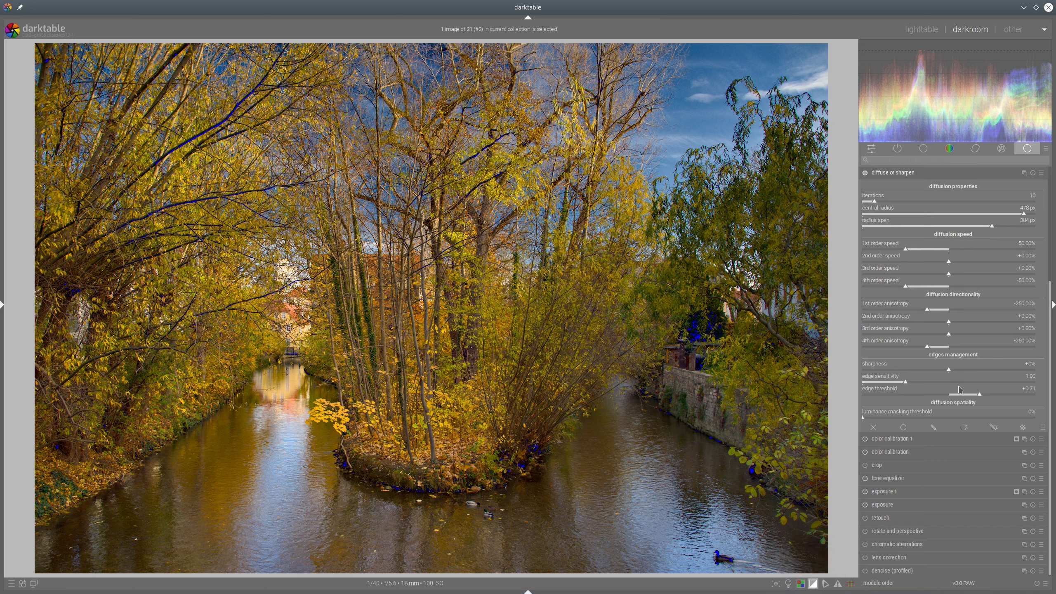
{"action": "left_click", "coordinate": [993, 428]}
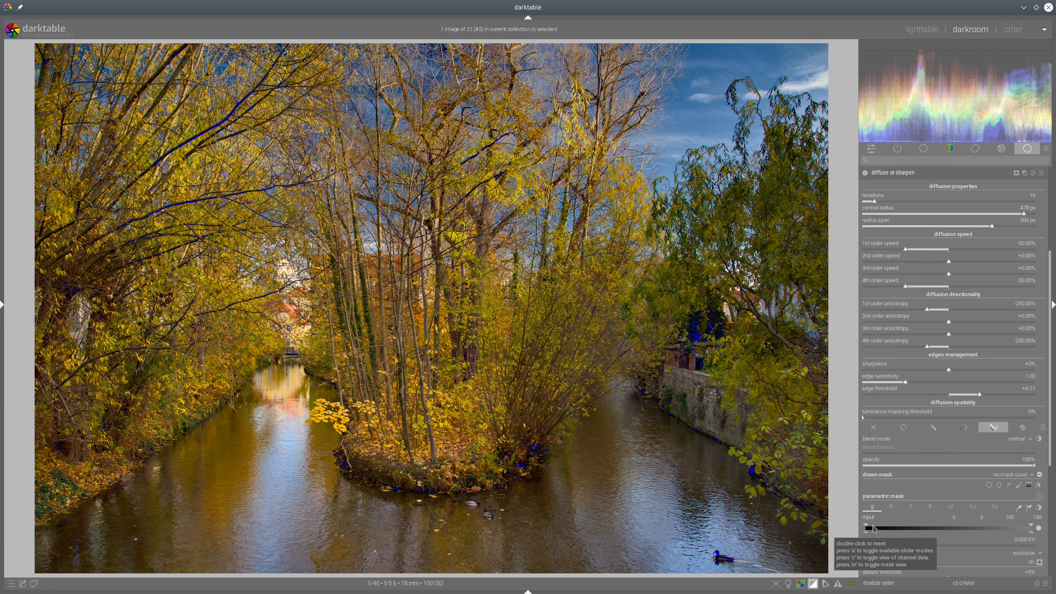
{"action": "left_click", "coordinate": [873, 528]}
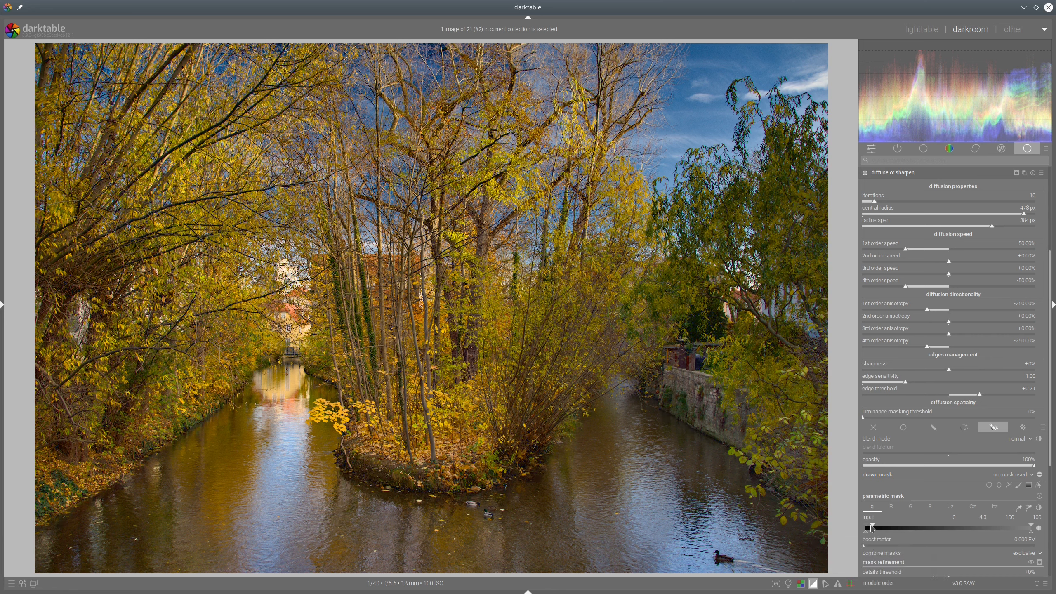
{"action": "left_click", "coordinate": [872, 526]}
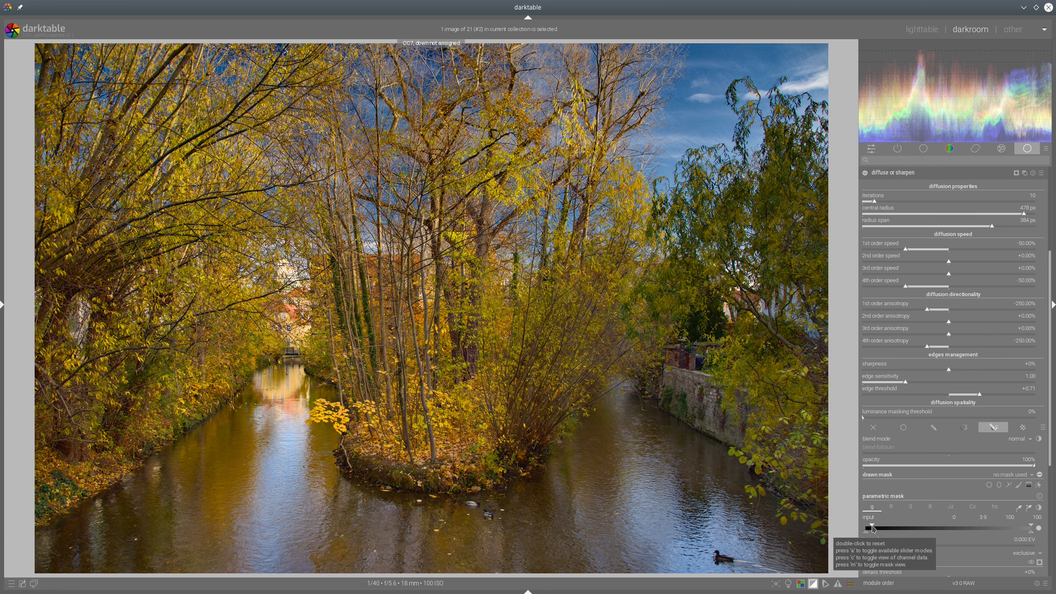
{"action": "scroll", "coordinate": [880, 206], "scroll_direction": "up", "scroll_amount": 2}
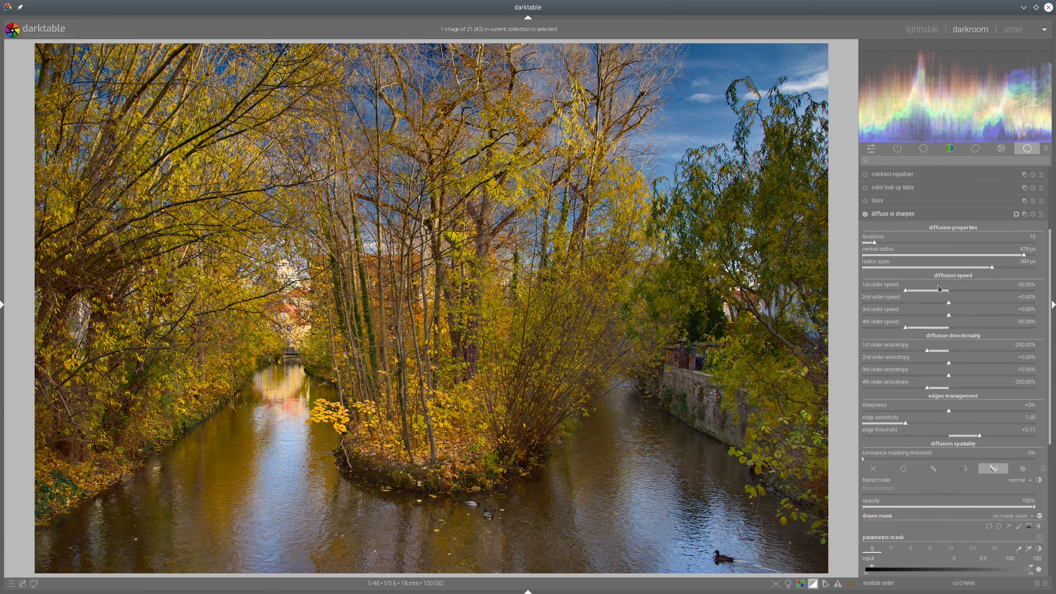
{"action": "left_click", "coordinate": [890, 215]}
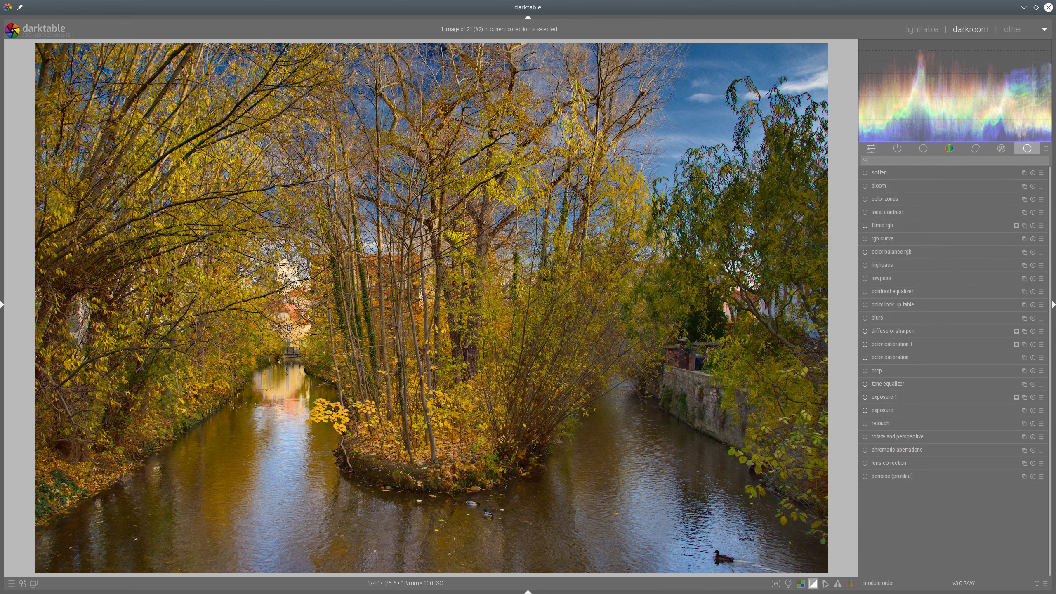
- Enable lens correction and denoise (profiled) while inspecting the sky and willow branches up close
{"action": "scroll", "coordinate": [769, 160], "scroll_direction": "up", "scroll_amount": 4}
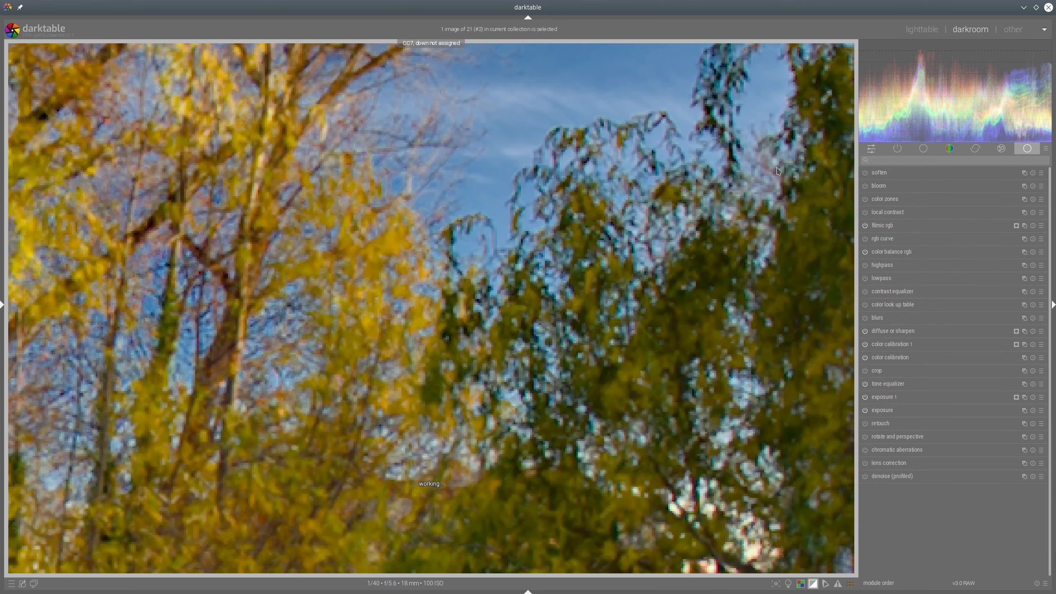
{"action": "left_click_drag", "start_coordinate": [802, 189], "coordinate": [611, 349]}
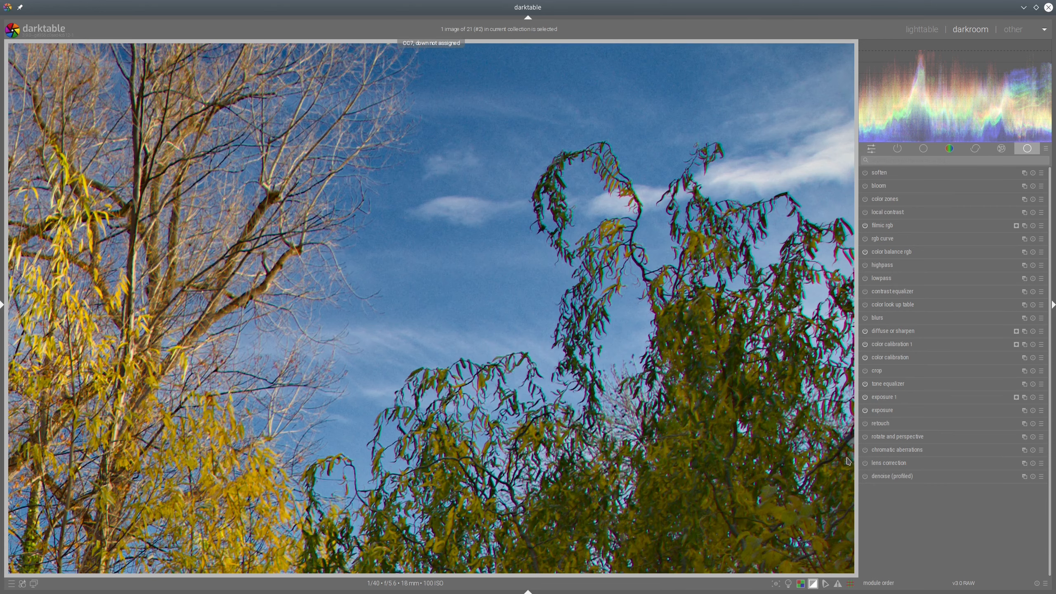
{"action": "left_click", "coordinate": [865, 464]}
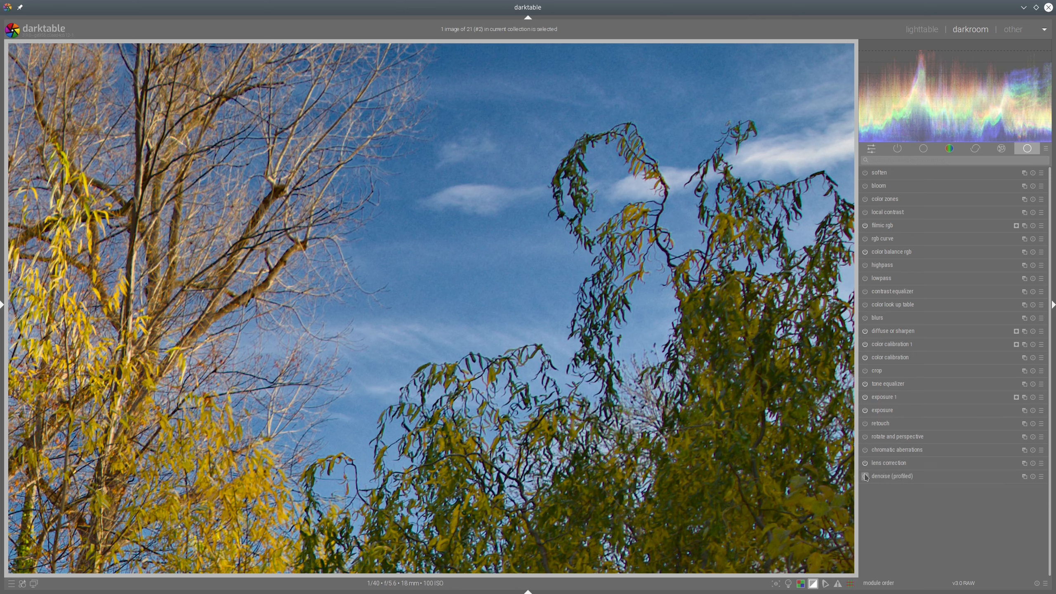
{"action": "left_click", "coordinate": [865, 475]}
- Overwrite TCA in lens correction with red 1.00067 and blue 1.00048, and enable the chromatic aberrations module
{"action": "left_click", "coordinate": [891, 466]}
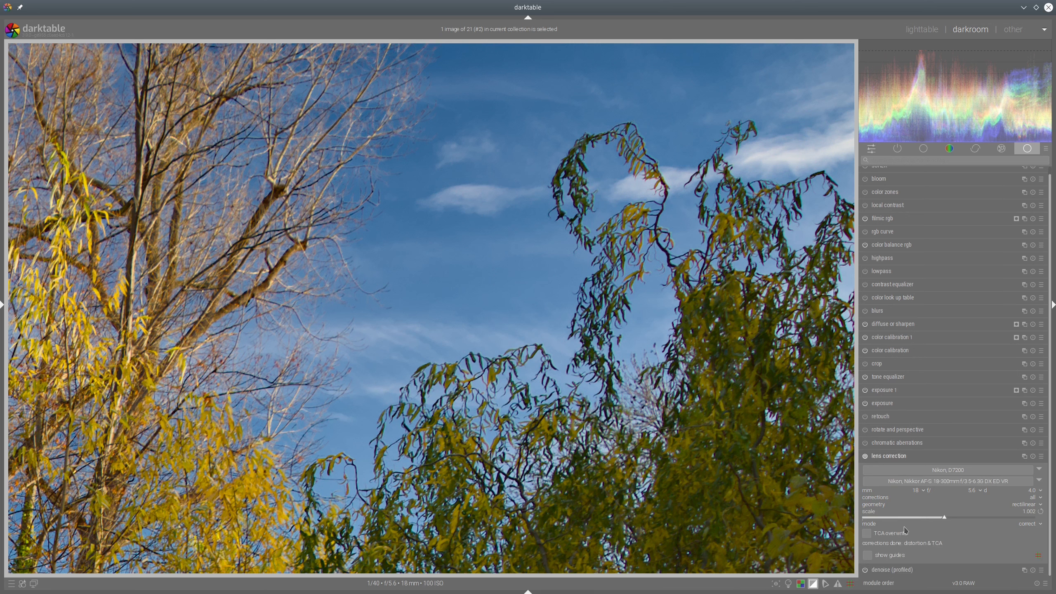
{"action": "left_click", "coordinate": [867, 534]}
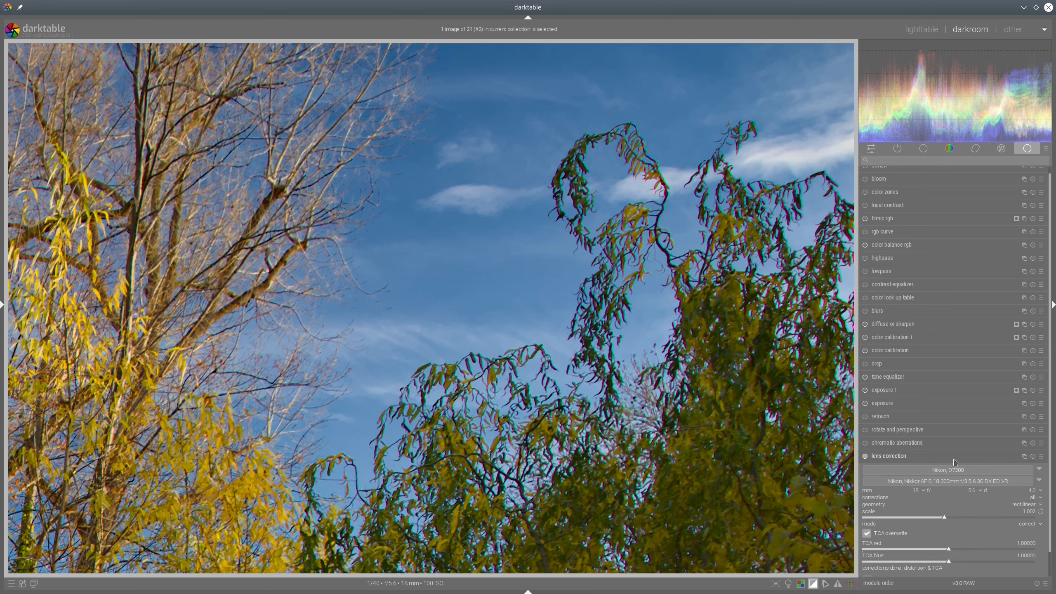
{"action": "left_click", "coordinate": [954, 551]}
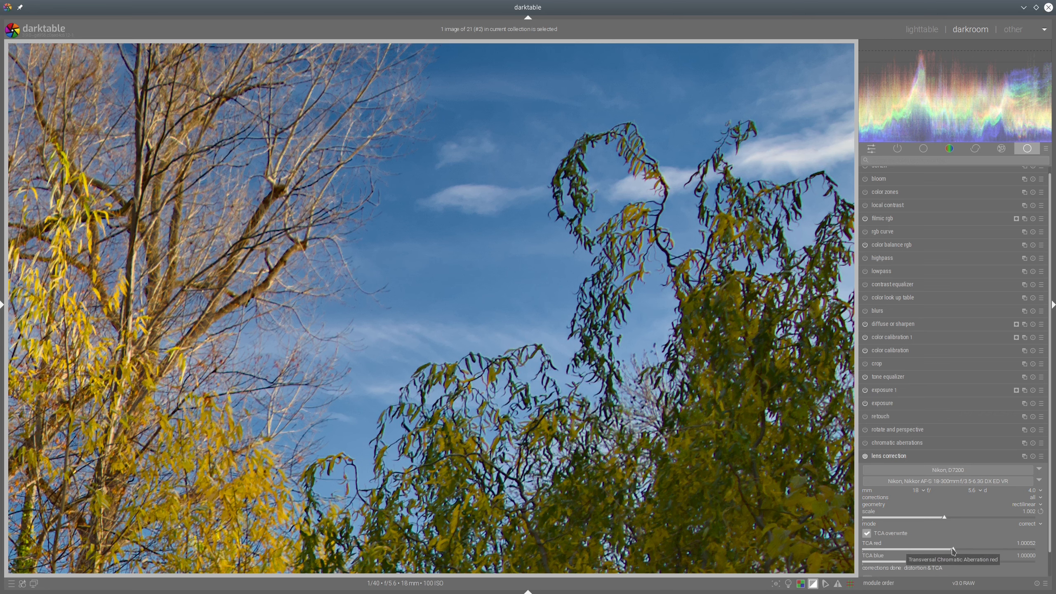
{"action": "left_click_drag", "start_coordinate": [953, 552], "coordinate": [955, 549]}
{"action": "left_click", "coordinate": [953, 562]}
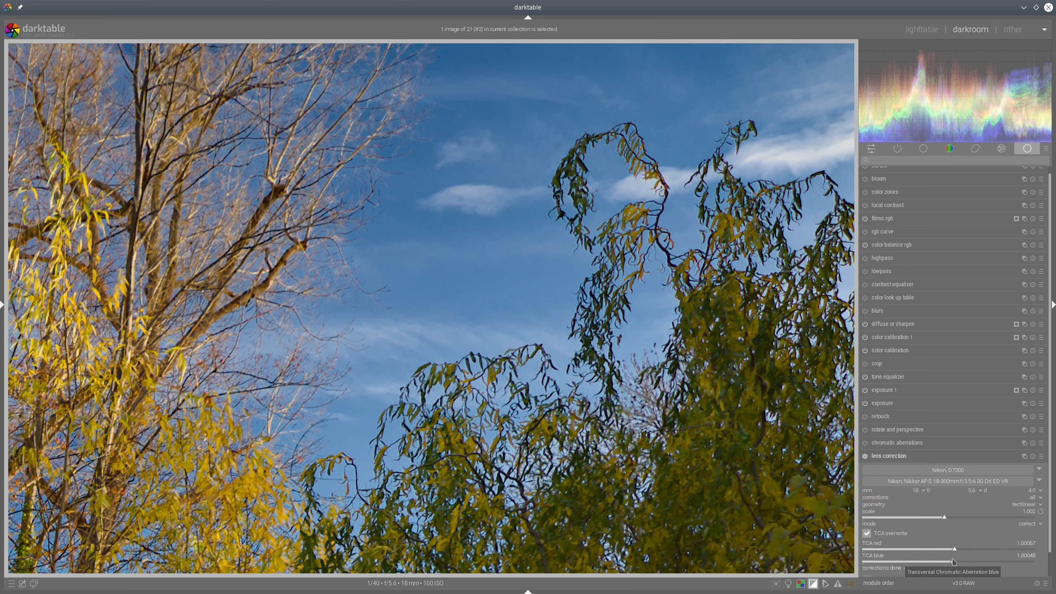
{"action": "left_click", "coordinate": [898, 455]}
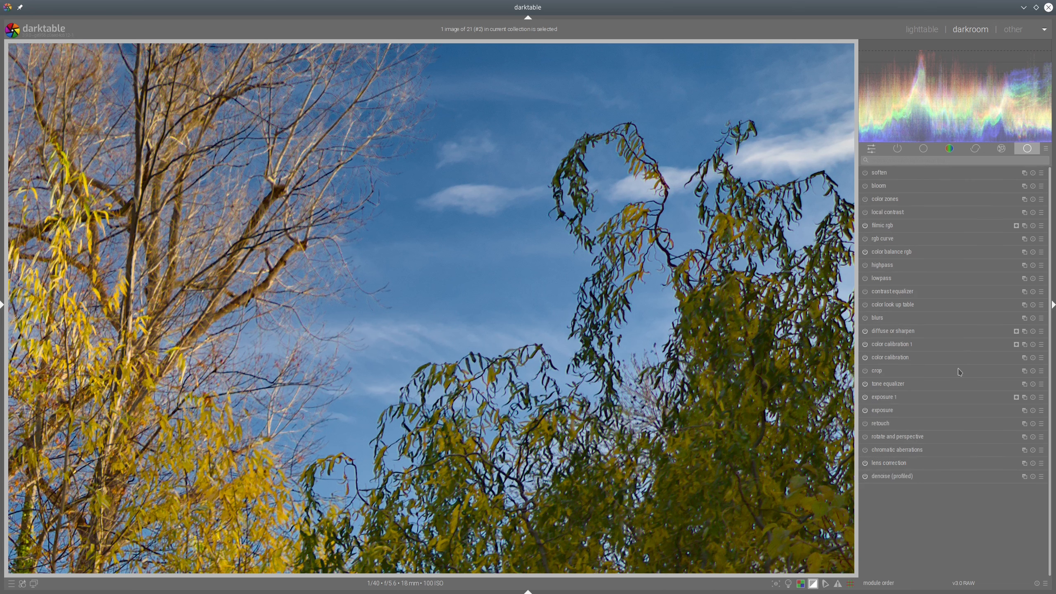
{"action": "left_click", "coordinate": [865, 452]}
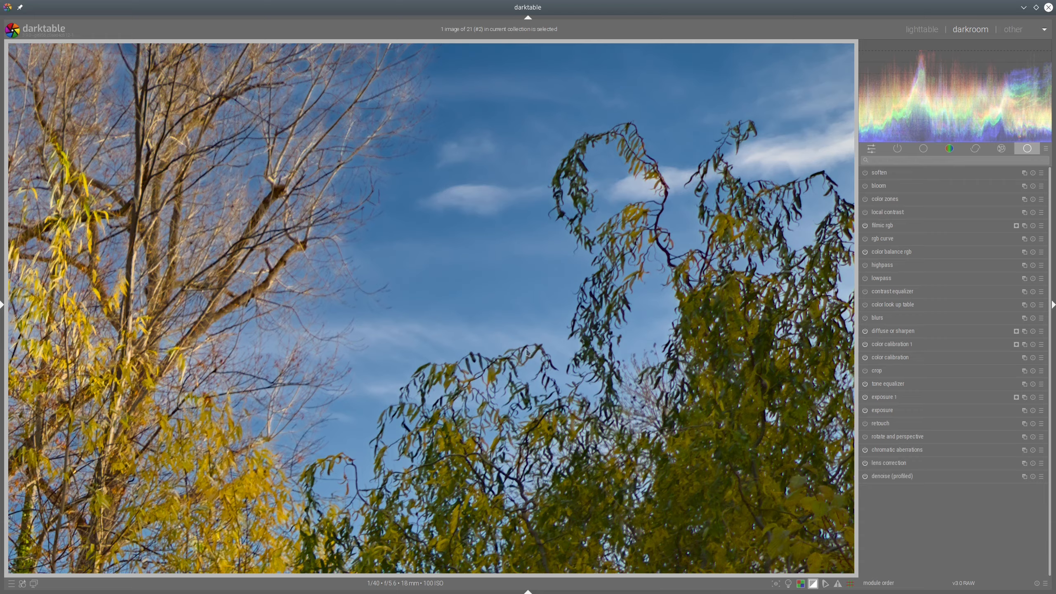
{"action": "scroll", "coordinate": [531, 353], "scroll_direction": "down", "scroll_amount": 5}
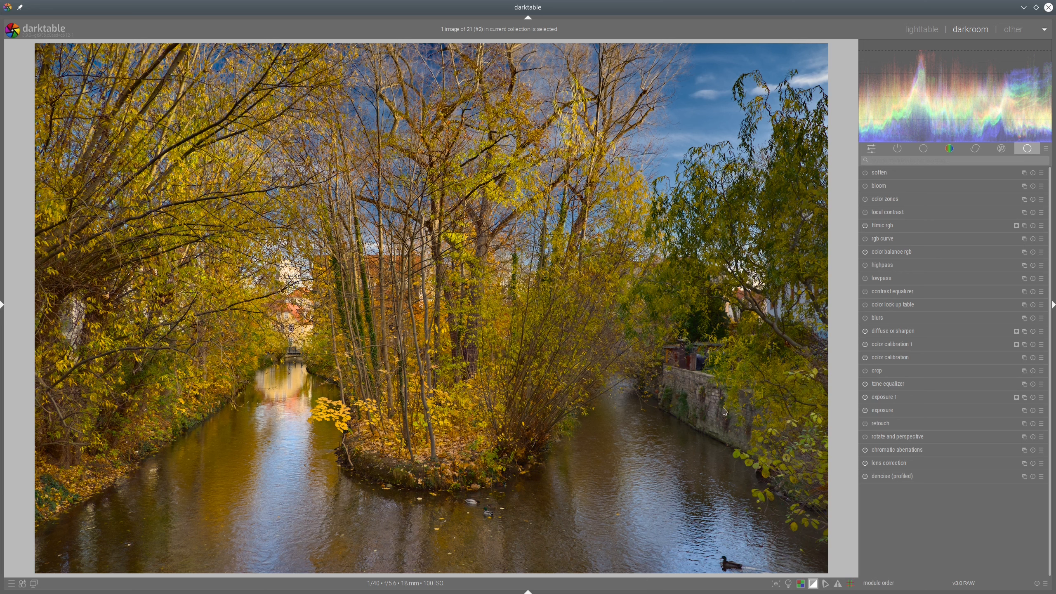
- Add a new exposure instance with a drawn and parametric mask, outlining the river's right arm and stone wall with a path
{"action": "left_click", "coordinate": [1025, 400]}
{"action": "left_click", "coordinate": [987, 409]}
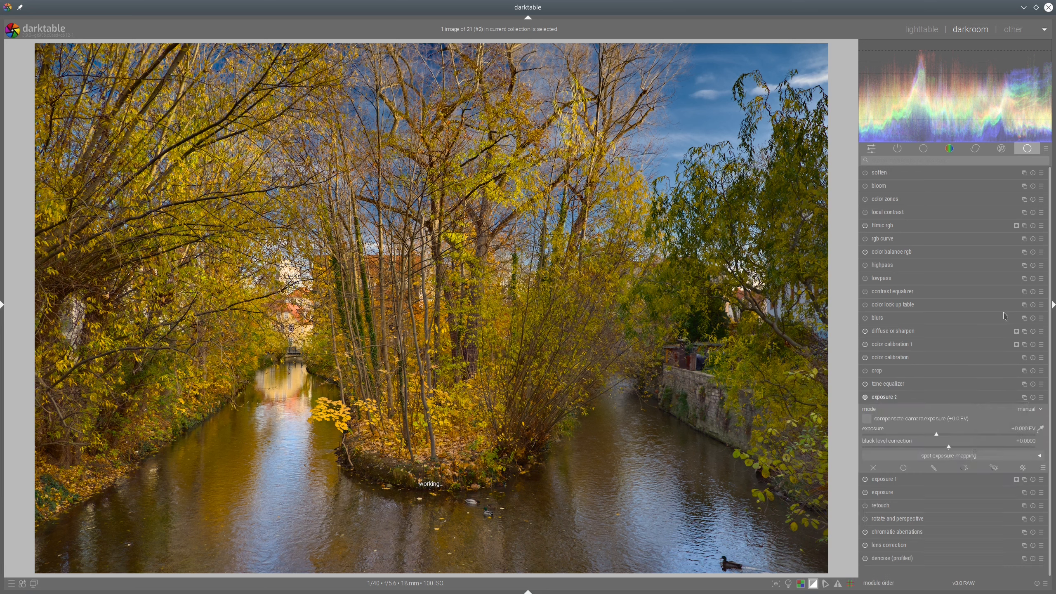
{"action": "left_click", "coordinate": [993, 467]}
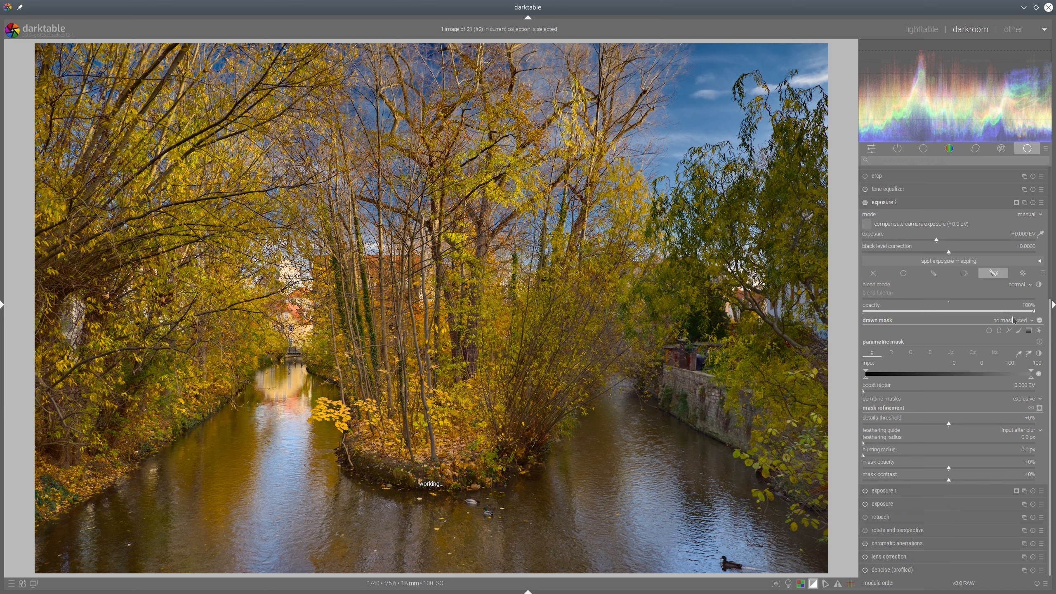
{"action": "left_click", "coordinate": [1010, 332]}
{"action": "left_click", "coordinate": [543, 461]}
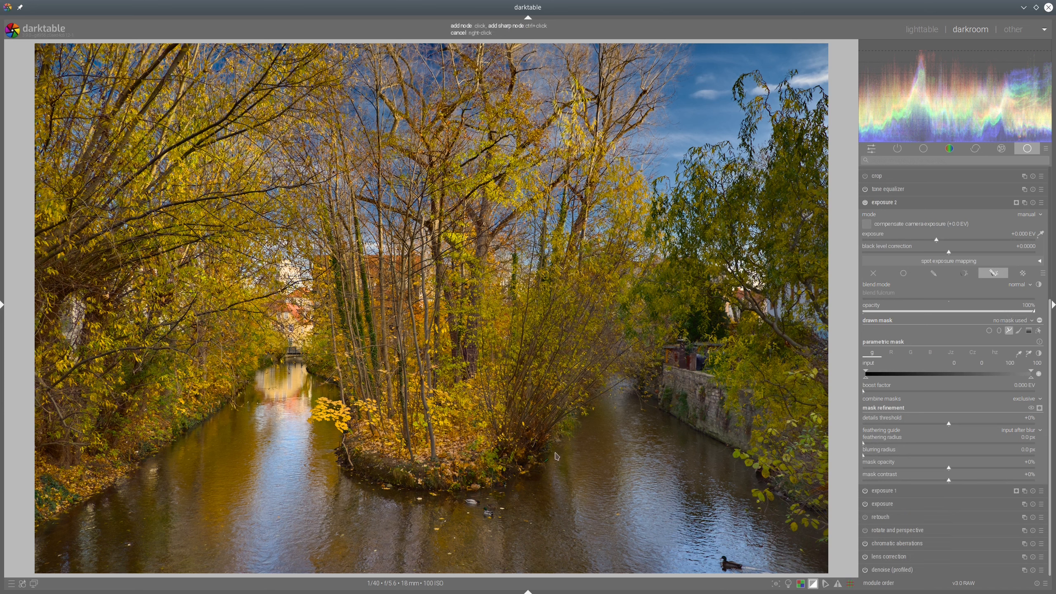
{"action": "left_click", "coordinate": [781, 461]}
{"action": "left_click", "coordinate": [486, 535]}
{"action": "right_click", "coordinate": [656, 489]}
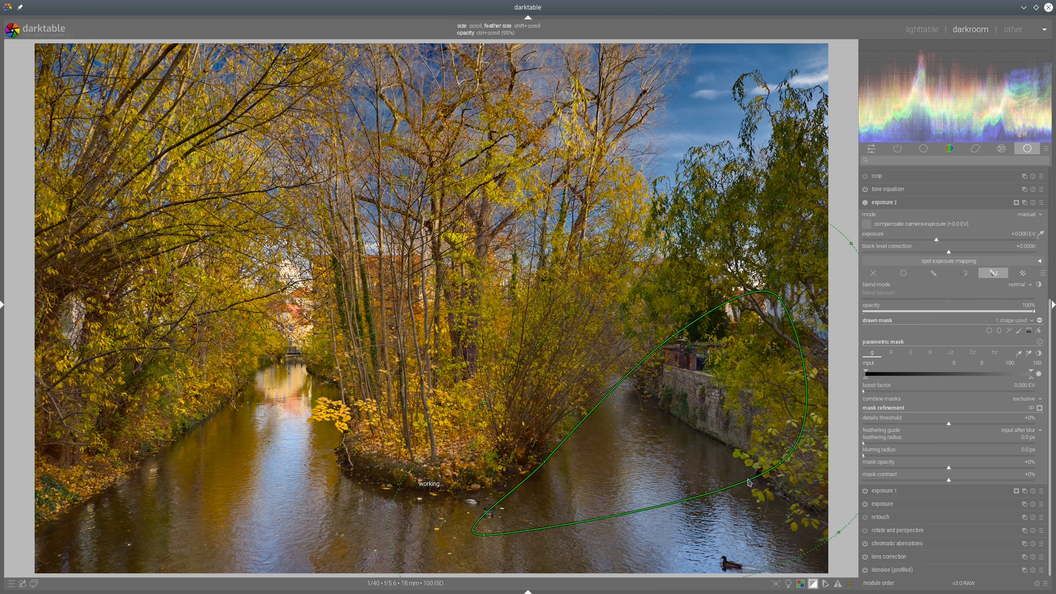
{"action": "left_click_drag", "start_coordinate": [781, 464], "coordinate": [788, 528]}
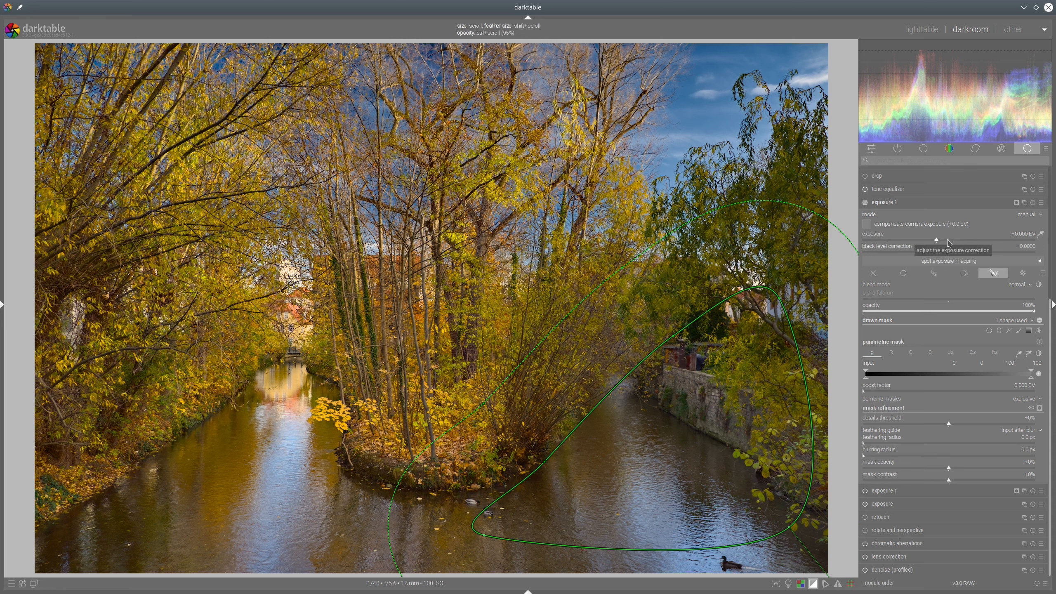
- Set the masked exposure to about +0.68 EV and soften its mask with about 90% path feather and a 71.2 px feathering radius
{"action": "left_click_drag", "start_coordinate": [949, 243], "coordinate": [956, 243]}
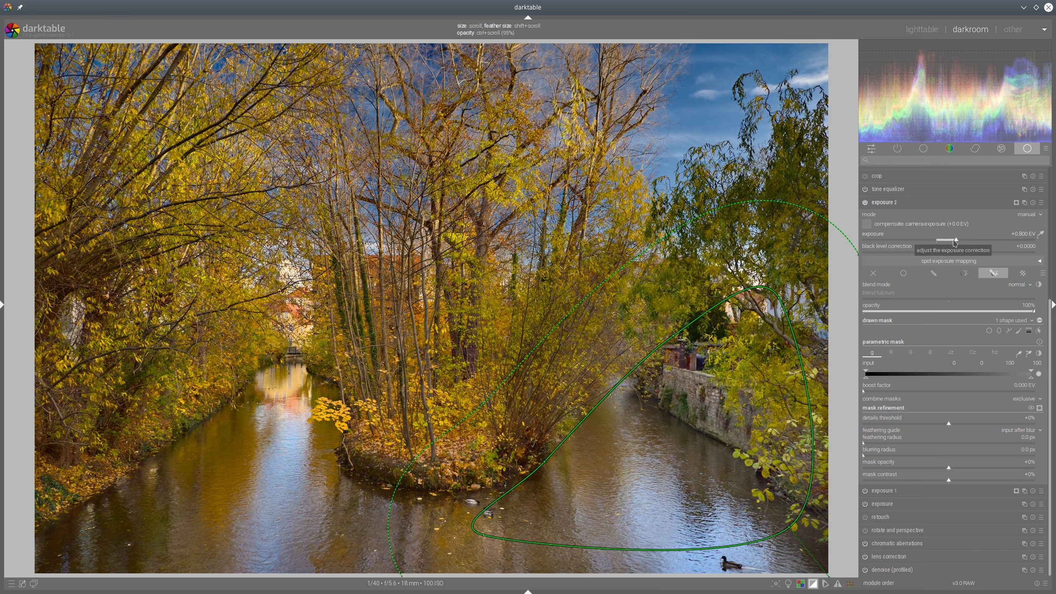
{"action": "left_click", "coordinate": [953, 240]}
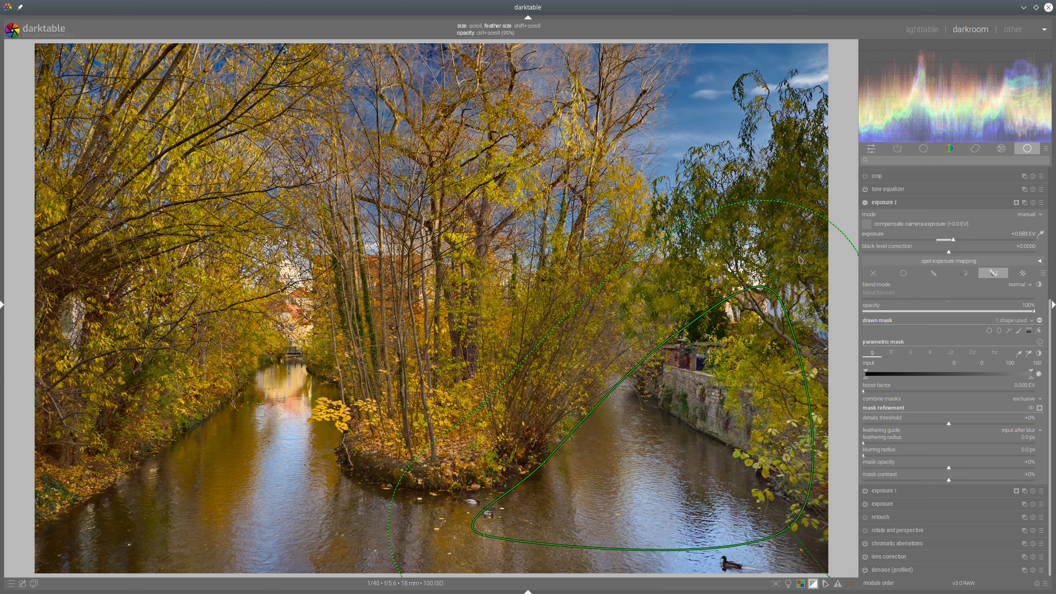
{"action": "scroll", "coordinate": [808, 257], "scroll_direction": "up", "scroll_amount": 4}
{"action": "scroll", "coordinate": [806, 258], "scroll_direction": "up", "scroll_amount": 3}
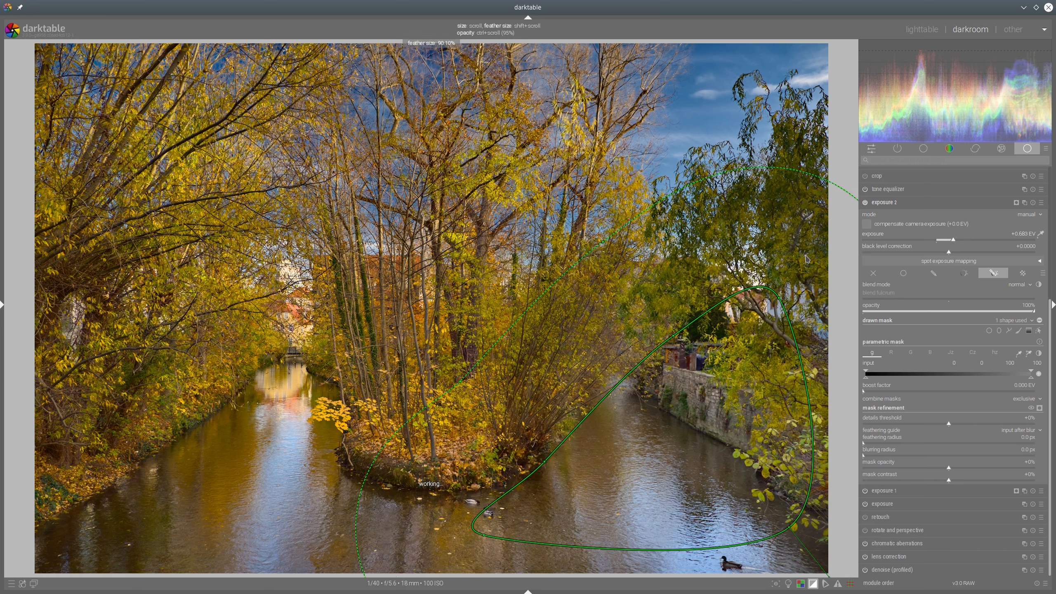
{"action": "scroll", "coordinate": [808, 258], "scroll_direction": "up", "scroll_amount": 2}
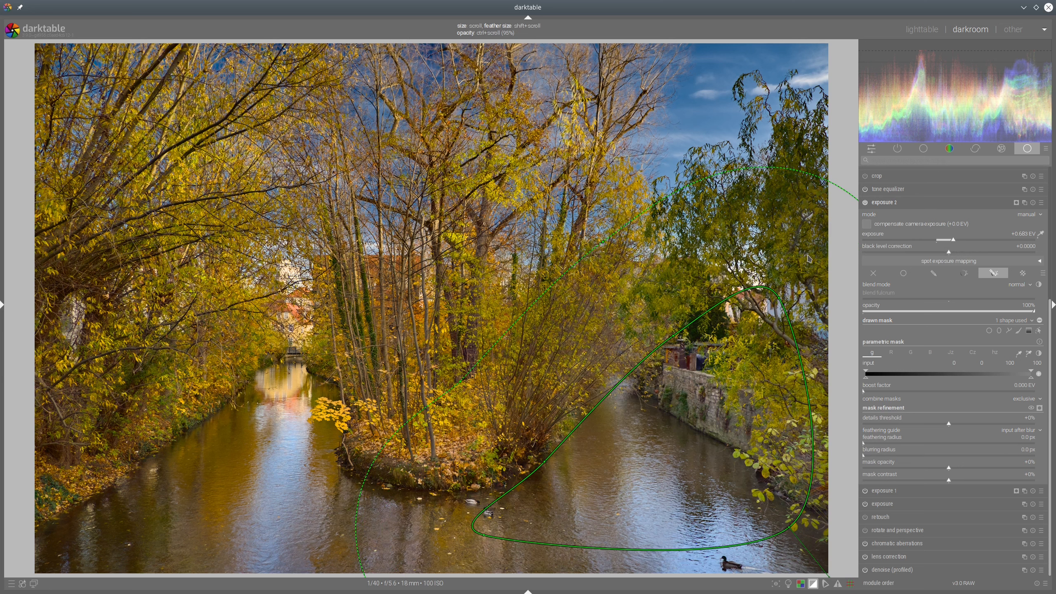
{"action": "left_click", "coordinate": [912, 445]}
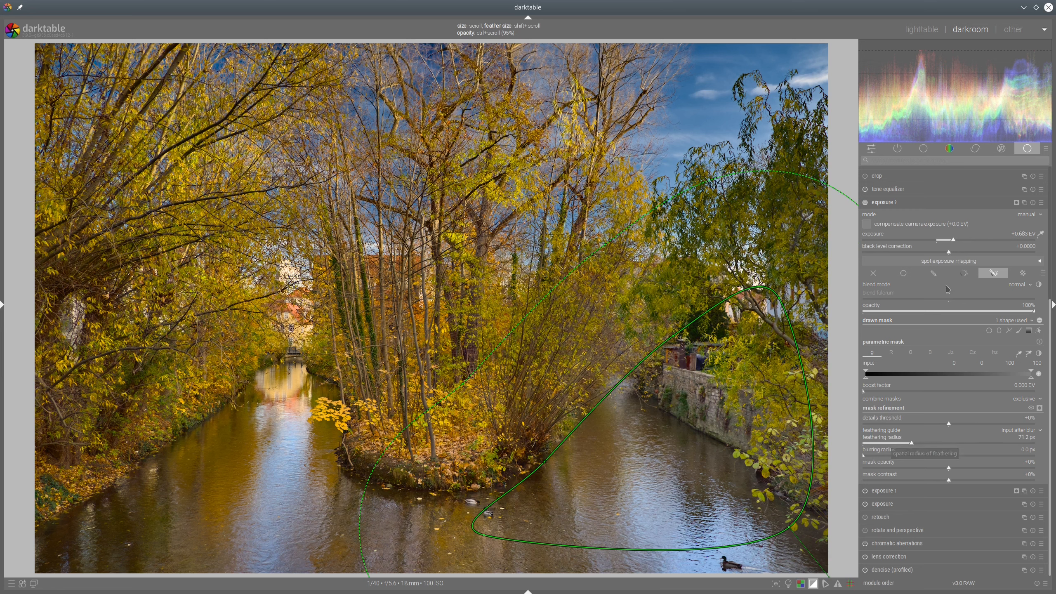
- Collapse the newest exposure instance and compare the photo with it switched off and on
{"action": "left_click", "coordinate": [887, 201]}
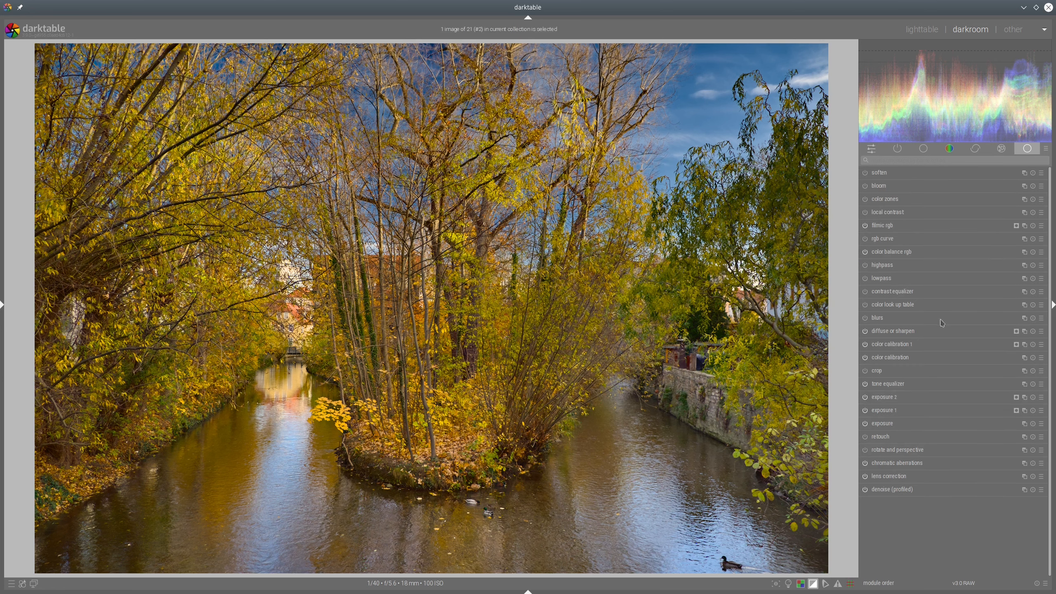
{"action": "left_click", "coordinate": [865, 398]}
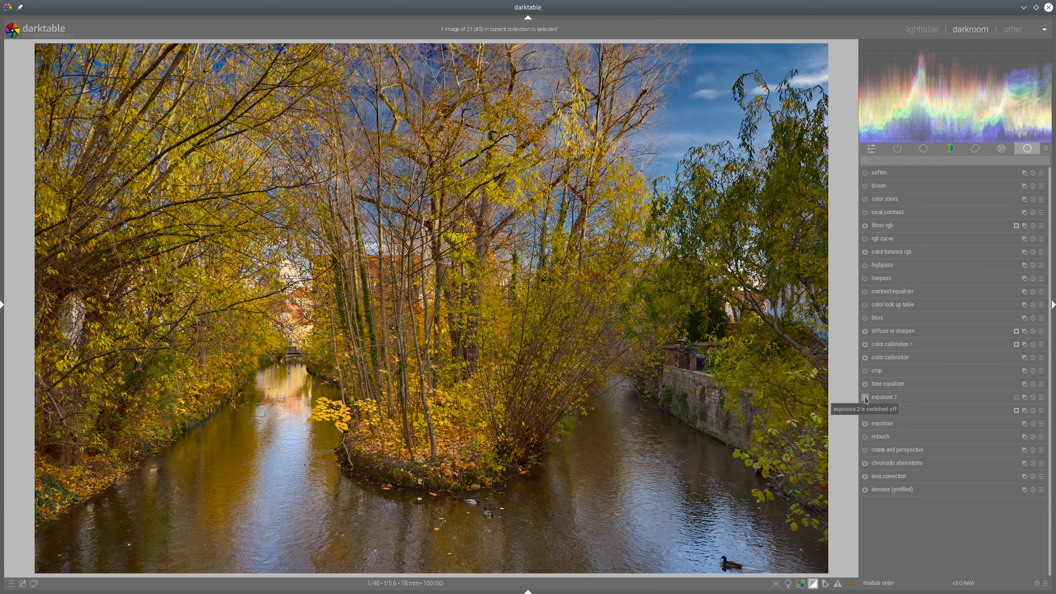
{"action": "left_click", "coordinate": [866, 398]}
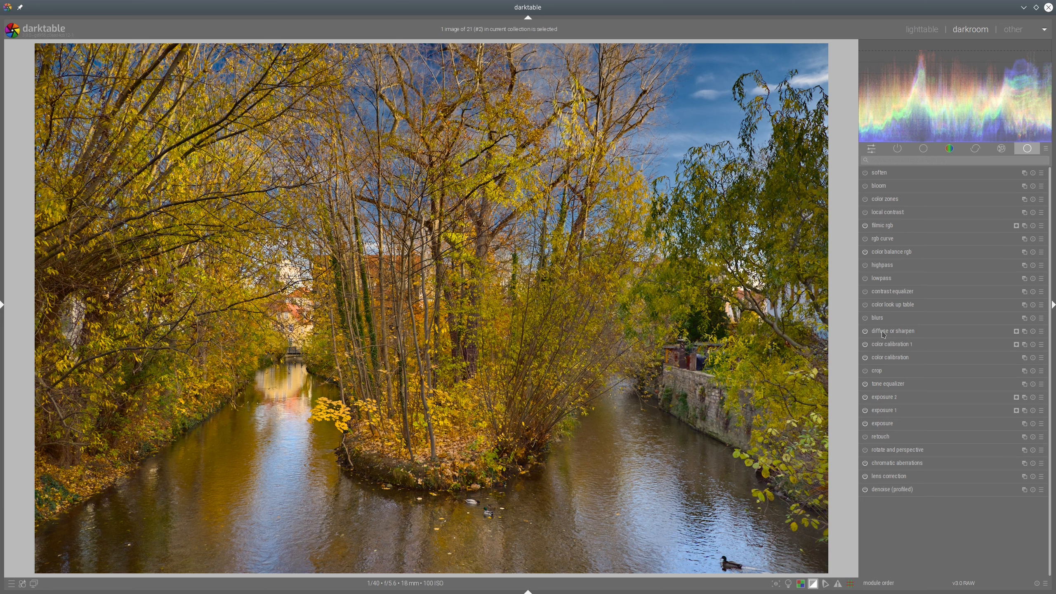
- Add a new color calibration instance and set its R channel to -0.114 for input B and +1.048 for input R
{"action": "left_click", "coordinate": [1024, 346]}
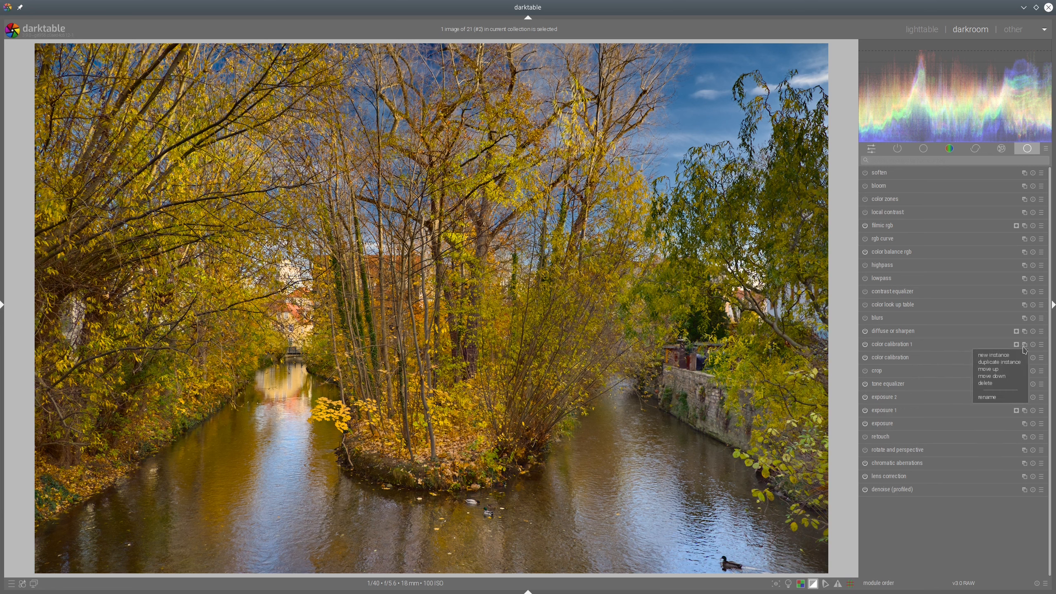
{"action": "left_click", "coordinate": [993, 355]}
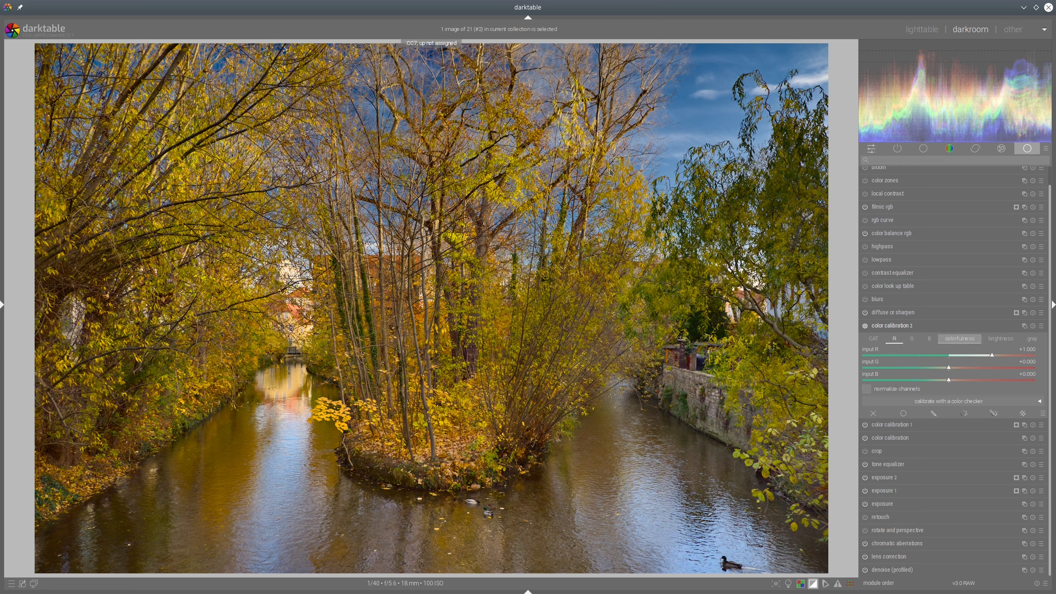
{"action": "left_click", "coordinate": [945, 381]}
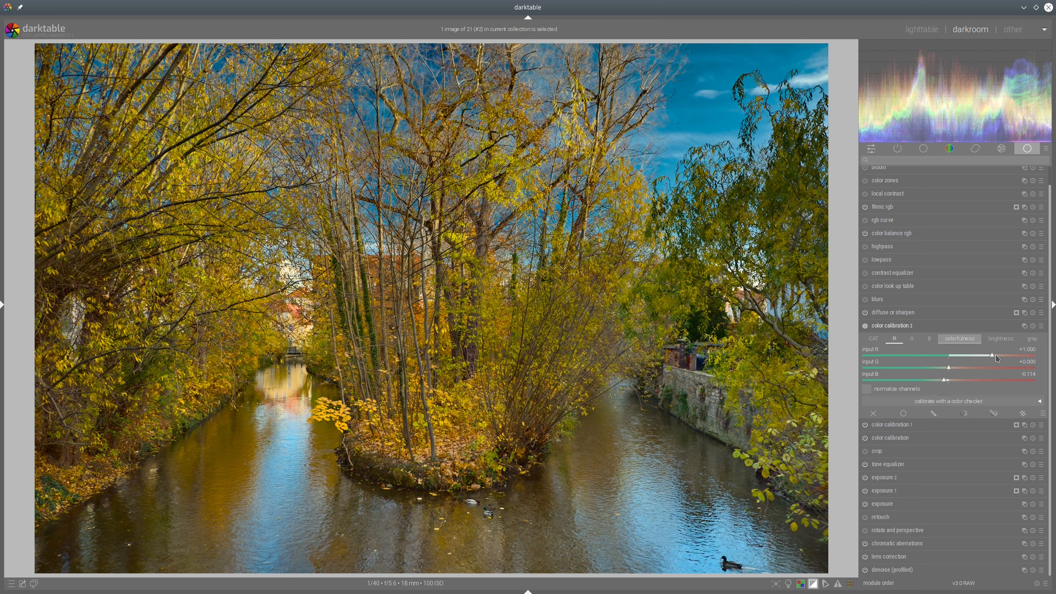
{"action": "left_click", "coordinate": [996, 357]}
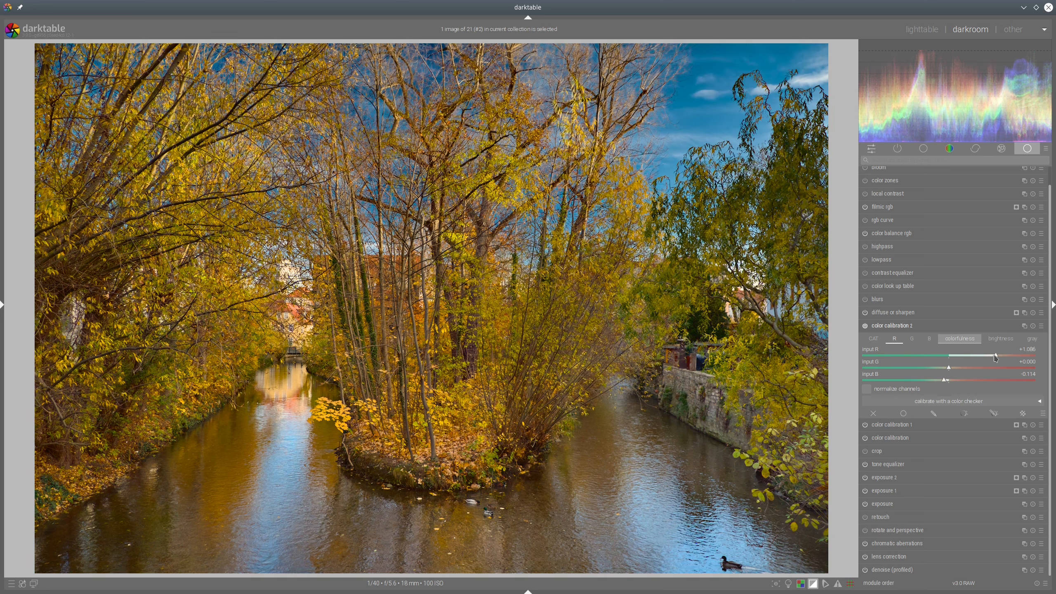
{"action": "left_click", "coordinate": [994, 356]}
- Compare the photo with the third color calibration instance switched off and on, and collapse the module
{"action": "left_click", "coordinate": [866, 328]}
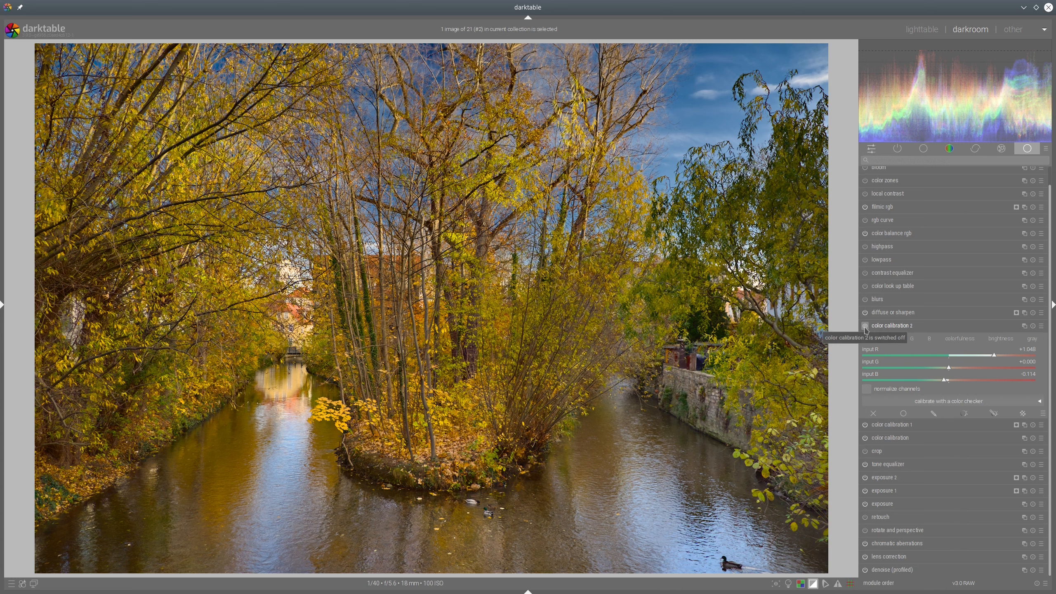
{"action": "left_click", "coordinate": [864, 327]}
{"action": "left_click", "coordinate": [890, 326]}
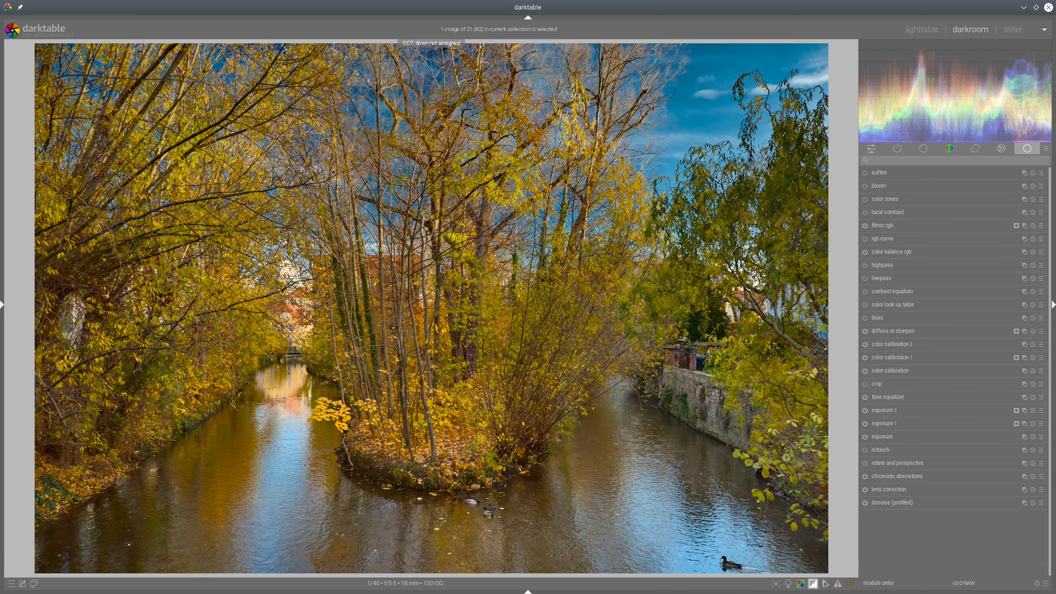
- Take a snapshot of the river photo at history step 7, color calibration
{"action": "left_click", "coordinate": [2, 307]}
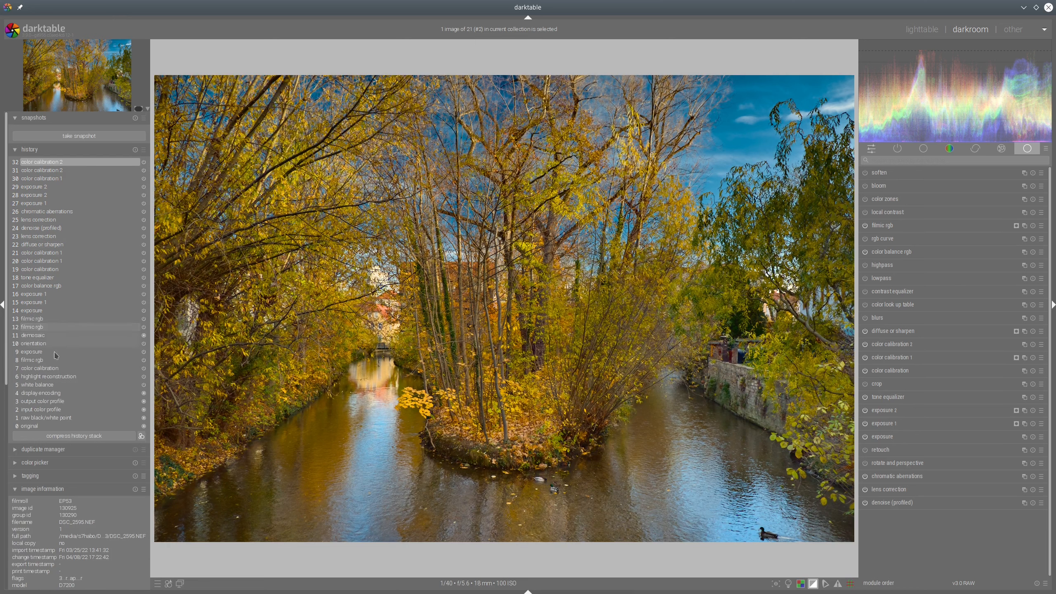
{"action": "left_click", "coordinate": [36, 369]}
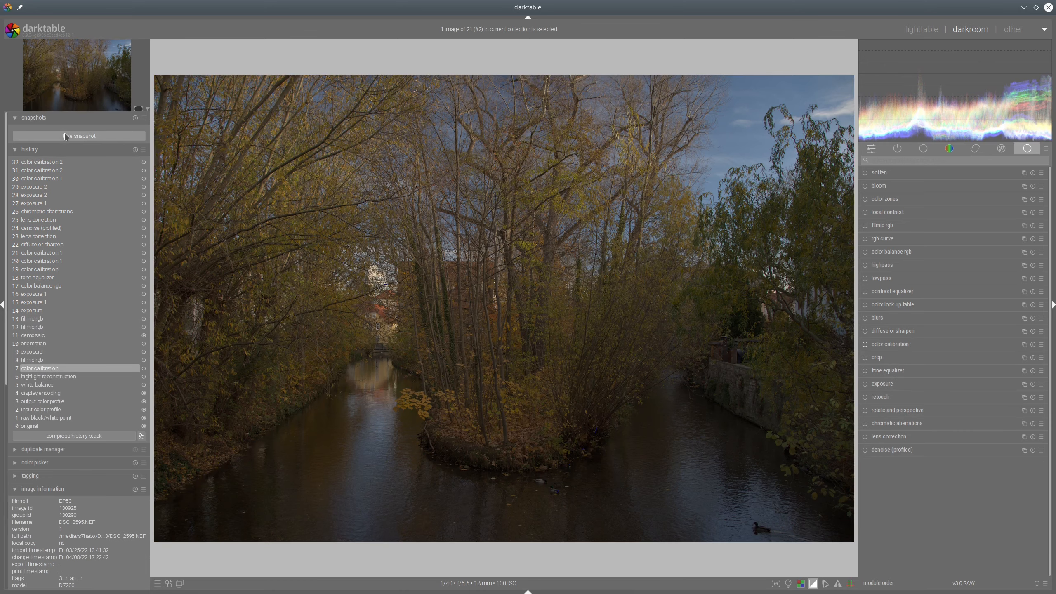
{"action": "left_click", "coordinate": [65, 136]}
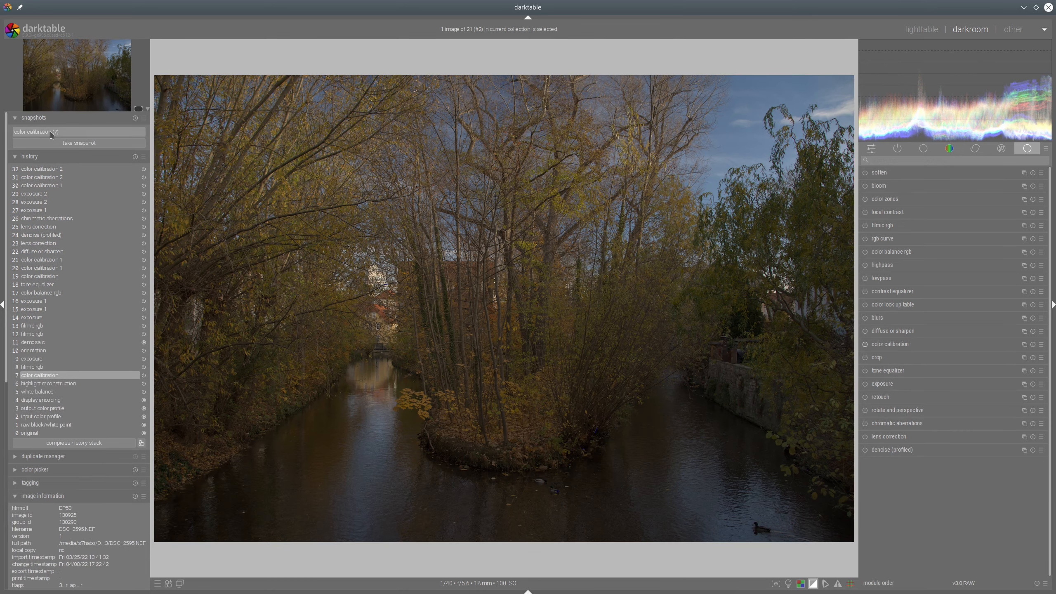
- Compare the snapshot with history step 32 across the whole photo, and reset the snapshots
{"action": "left_click", "coordinate": [51, 133]}
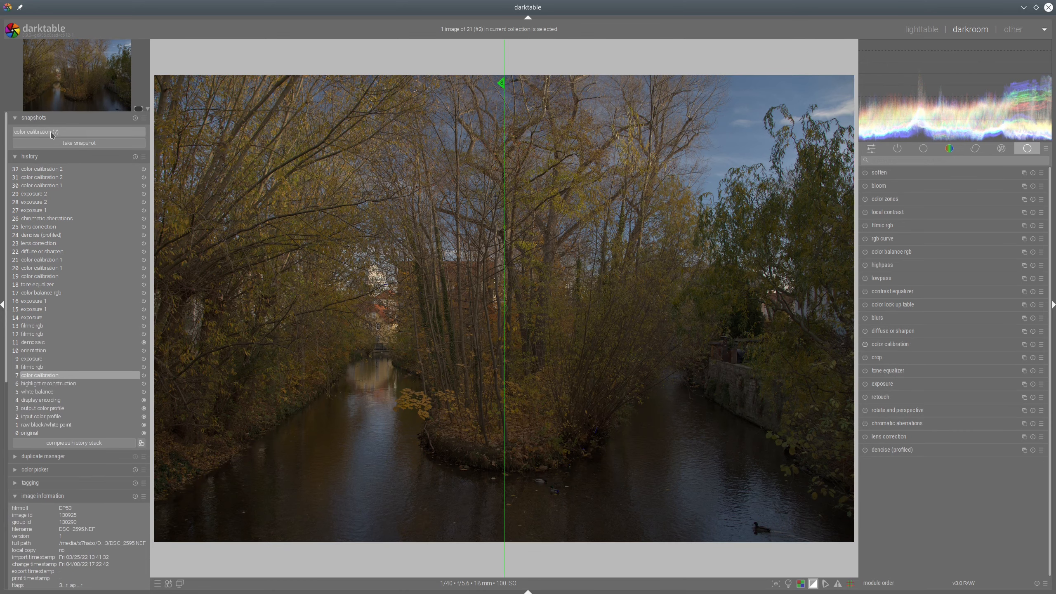
{"action": "left_click", "coordinate": [38, 169]}
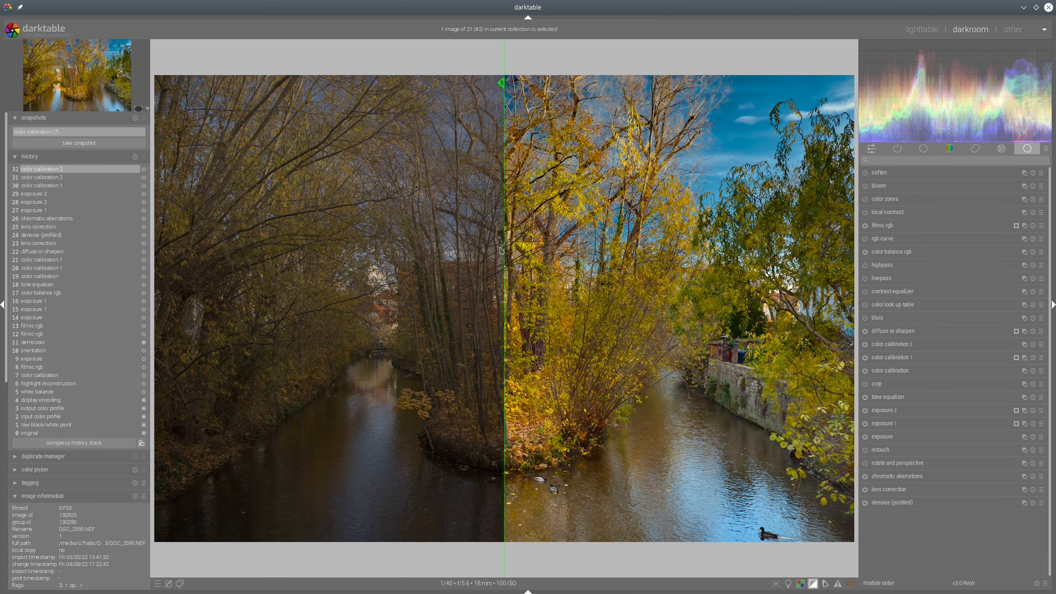
{"action": "left_click_drag", "start_coordinate": [505, 251], "coordinate": [179, 228]}
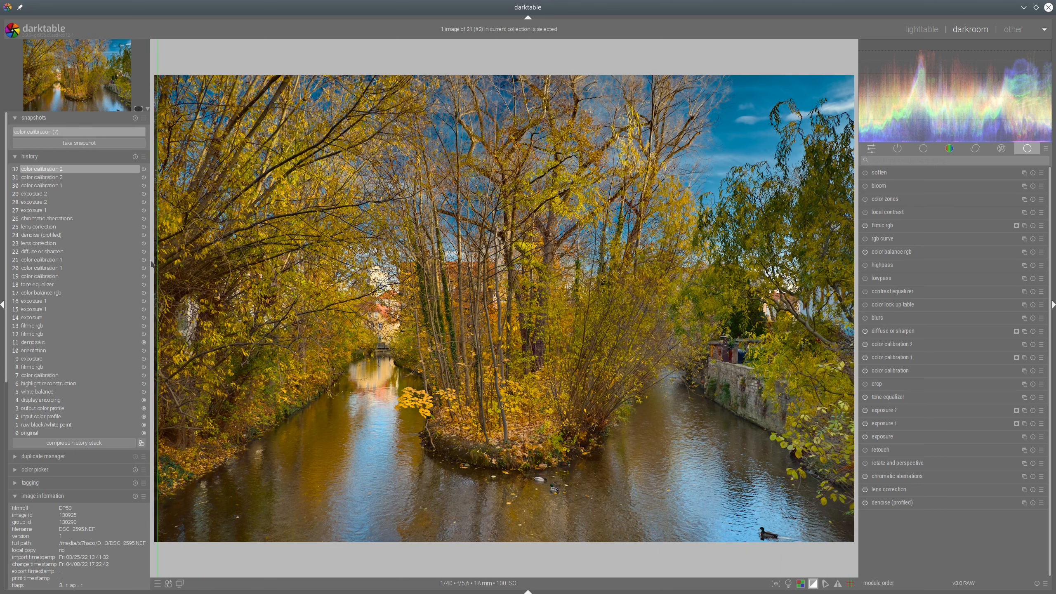
{"action": "left_click", "coordinate": [137, 119]}
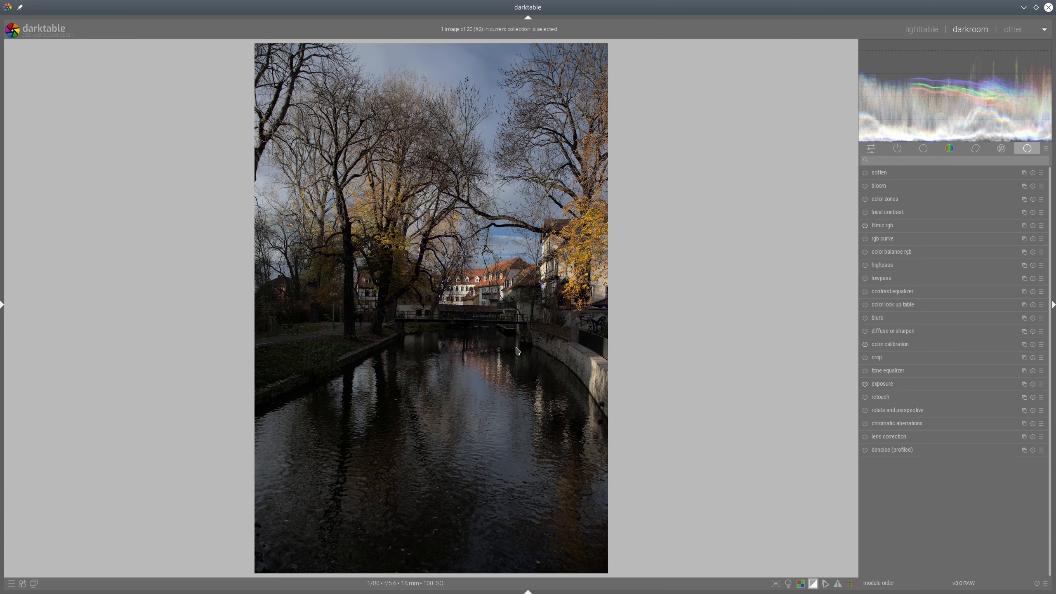
- In filmic rgb, set the contrast to about 0.798 and the black relative exposure to about -12.48 EV
{"action": "left_click", "coordinate": [885, 226]}
{"action": "left_click", "coordinate": [954, 291]}
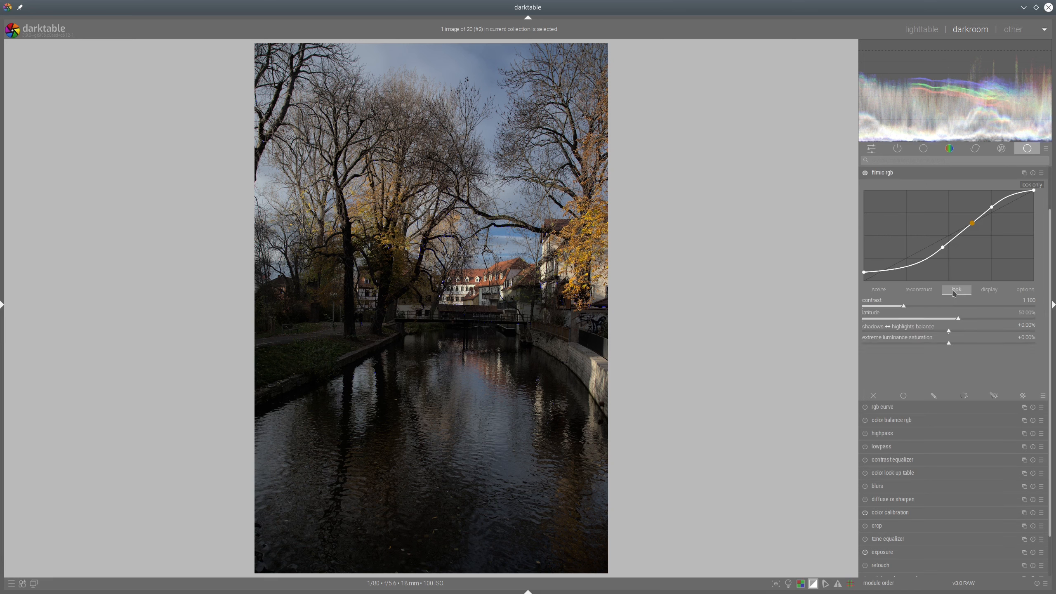
{"action": "left_click", "coordinate": [886, 307]}
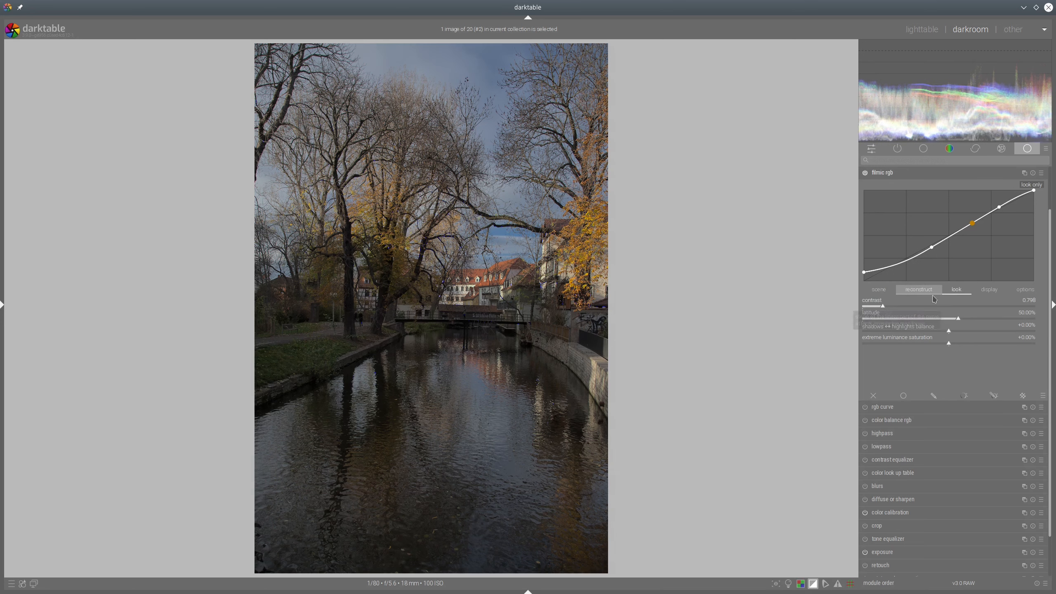
{"action": "left_click", "coordinate": [879, 290]}
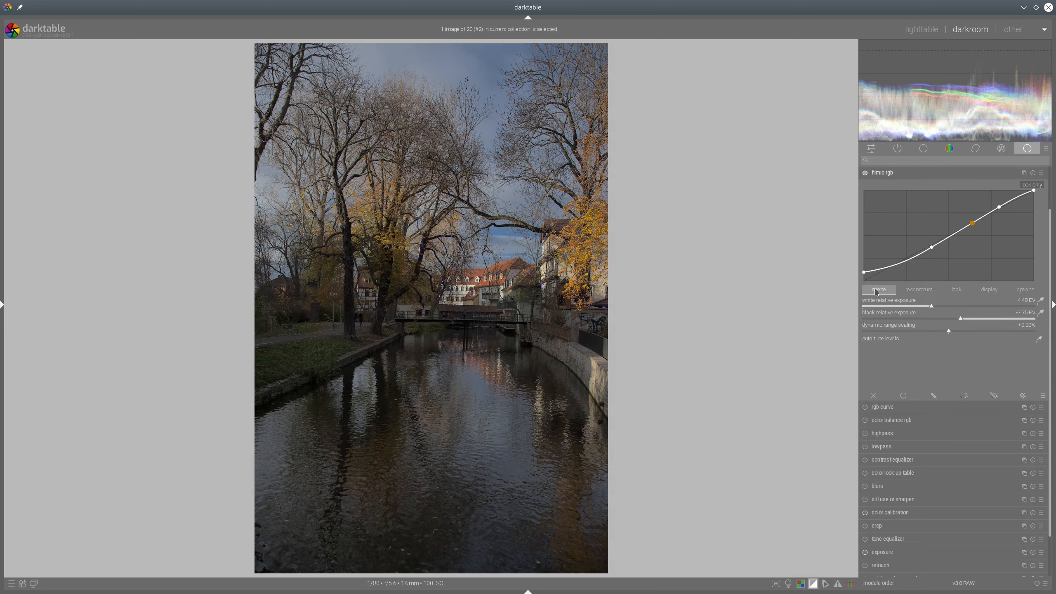
{"action": "left_click", "coordinate": [886, 319]}
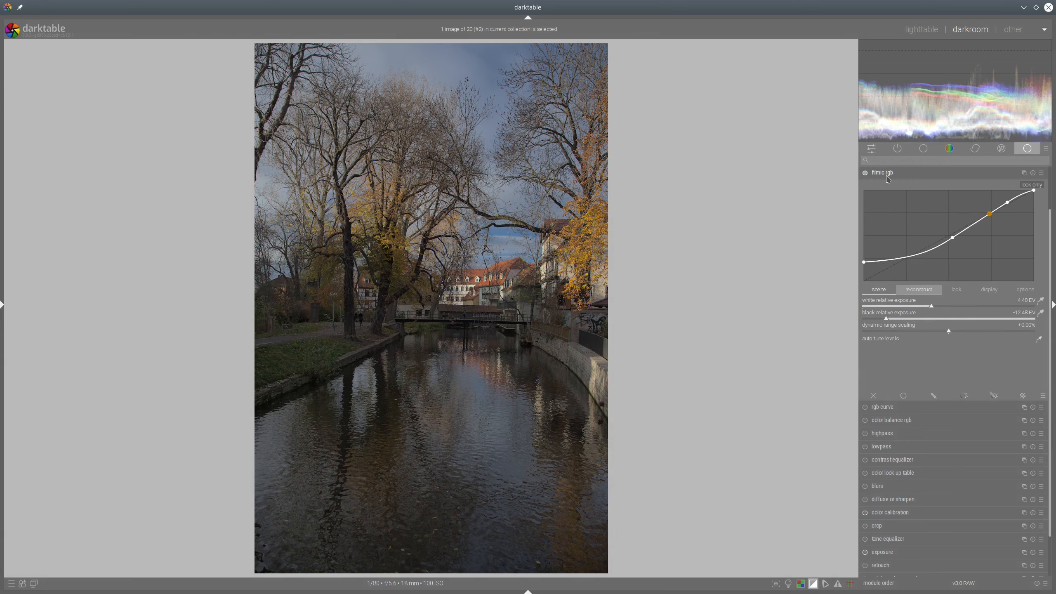
{"action": "left_click", "coordinate": [873, 174]}
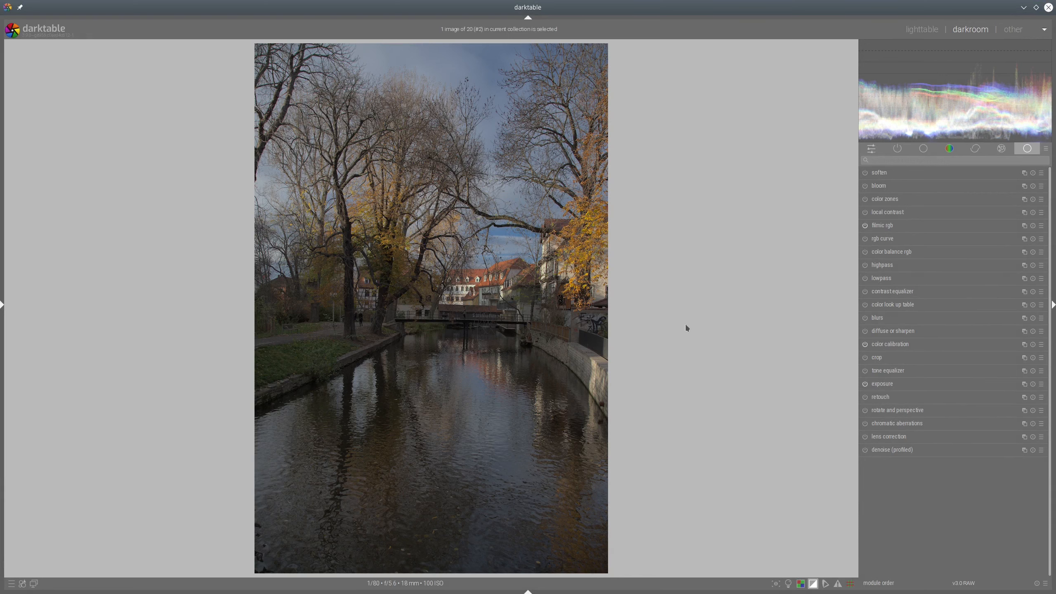
- Add a color calibration instance with a drawn and parametric mask, placing a horizontal gradient at the bridge with about 6.87% compression
{"action": "left_click", "coordinate": [1024, 347]}
{"action": "left_click", "coordinate": [997, 356]}
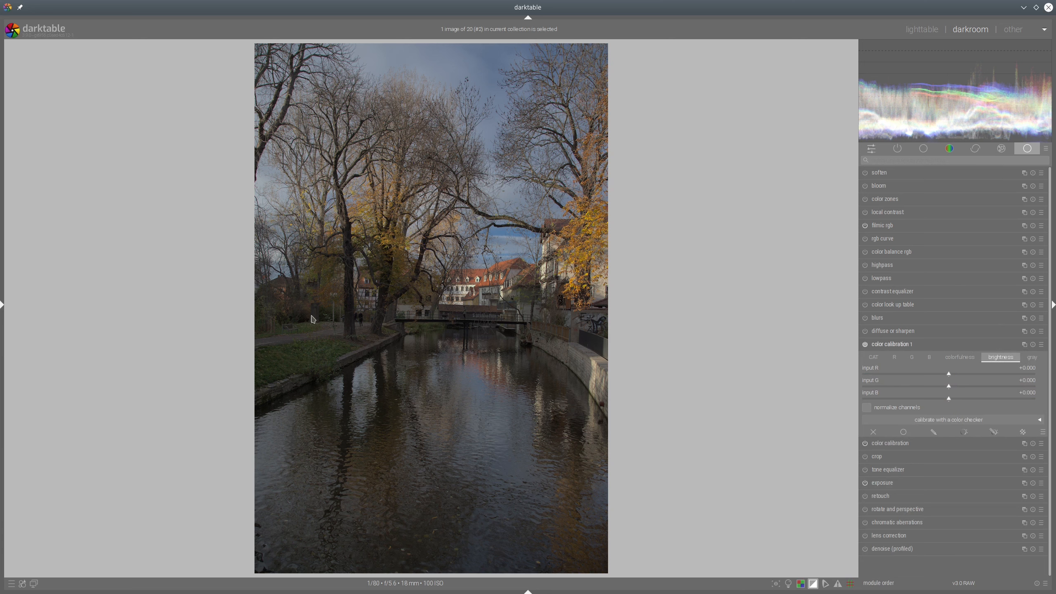
{"action": "left_click", "coordinate": [993, 432]}
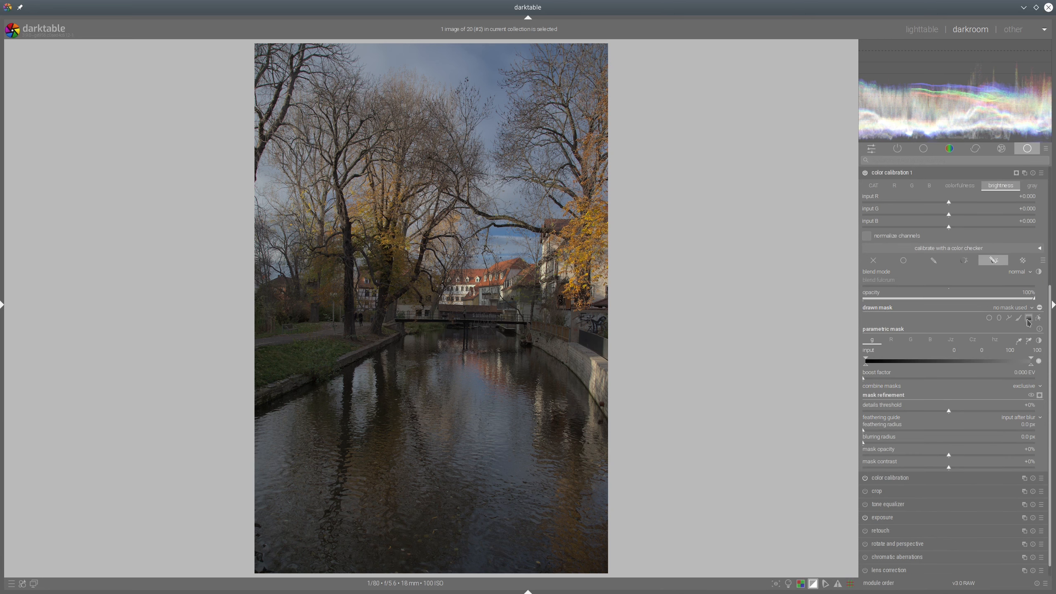
{"action": "left_click", "coordinate": [1028, 319]}
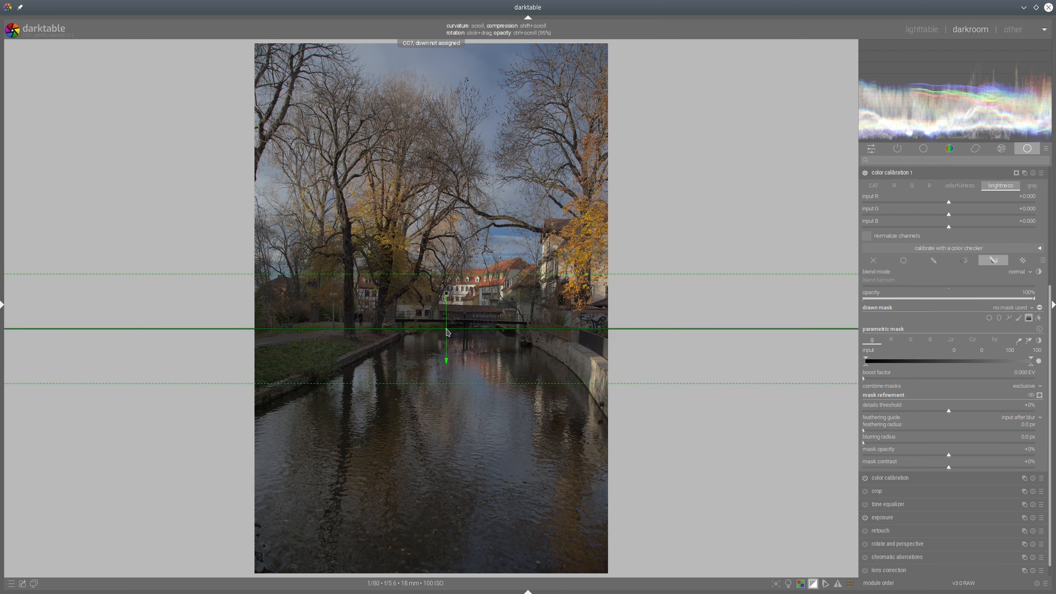
{"action": "left_click", "coordinate": [446, 329]}
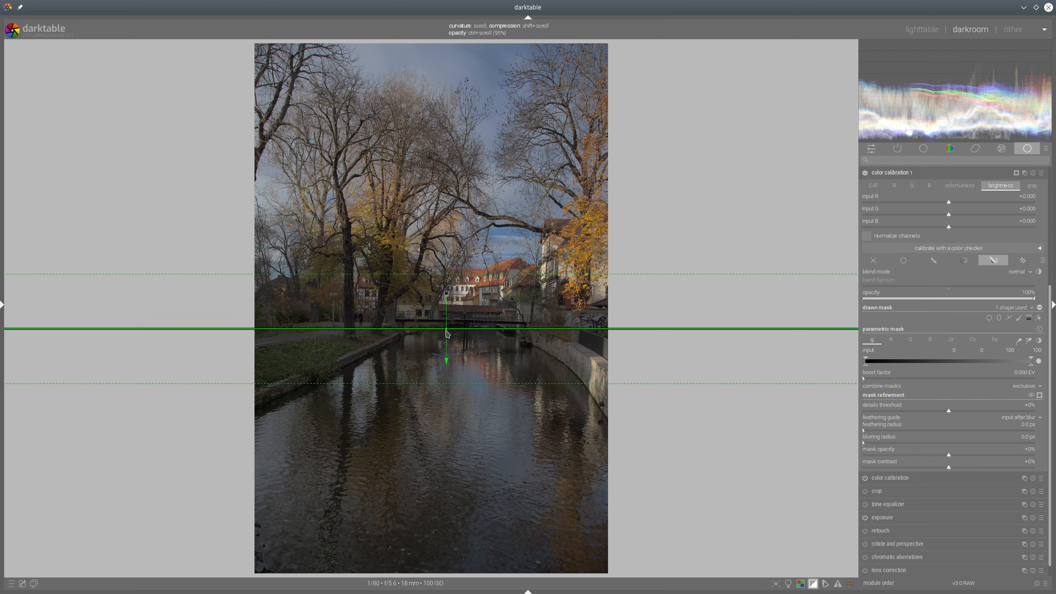
{"action": "scroll", "coordinate": [447, 333], "scroll_direction": "down", "scroll_amount": 2, "text": "shift"}
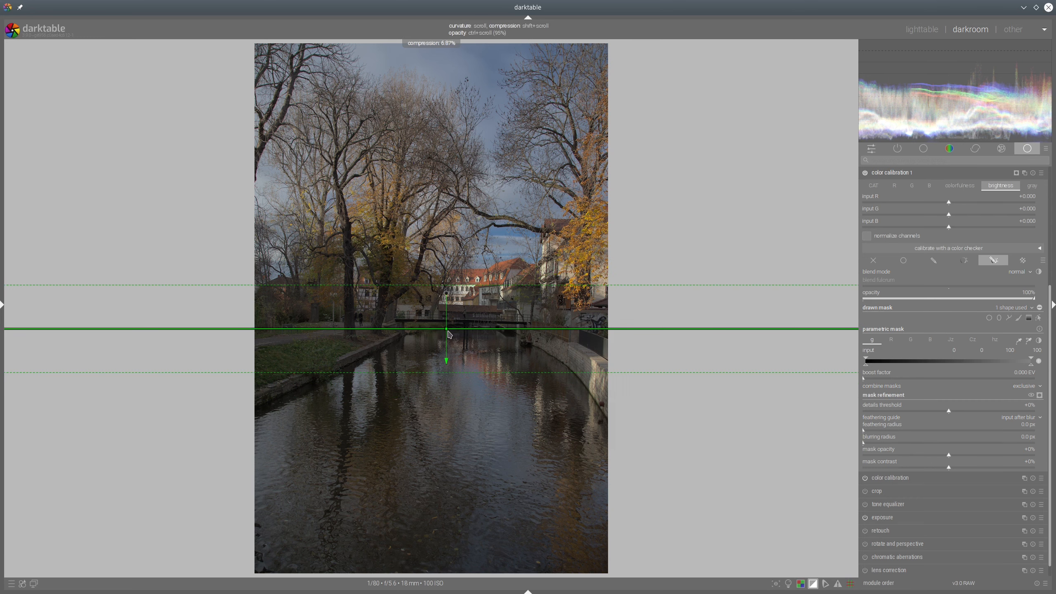
- Set the masked color calibration's brightness to about -0.543 for input B and +0.124 for input R, and collapse the module
{"action": "left_click", "coordinate": [907, 229]}
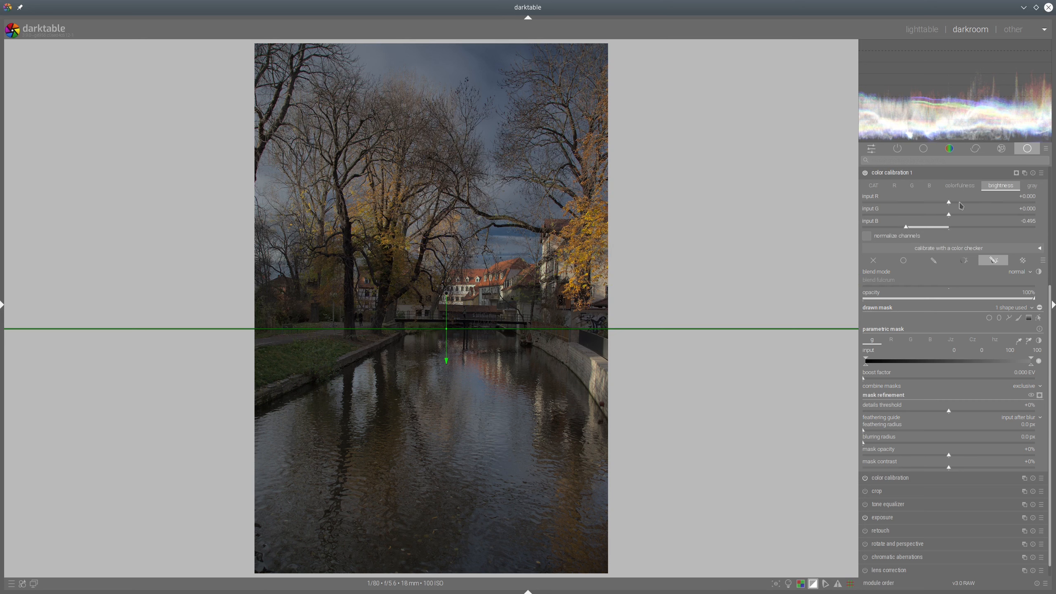
{"action": "left_click", "coordinate": [959, 204]}
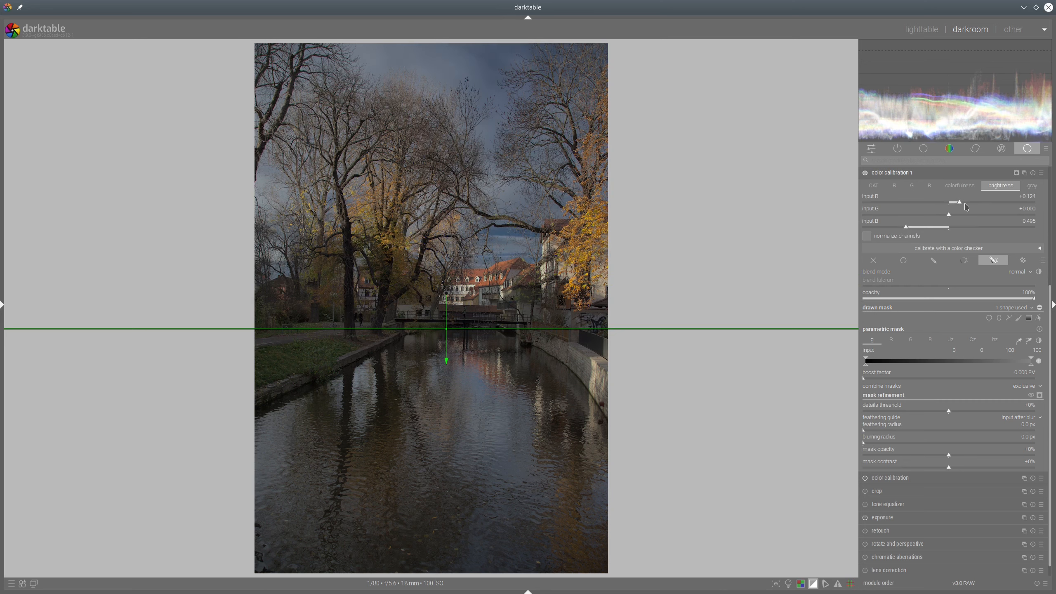
{"action": "left_click", "coordinate": [902, 228]}
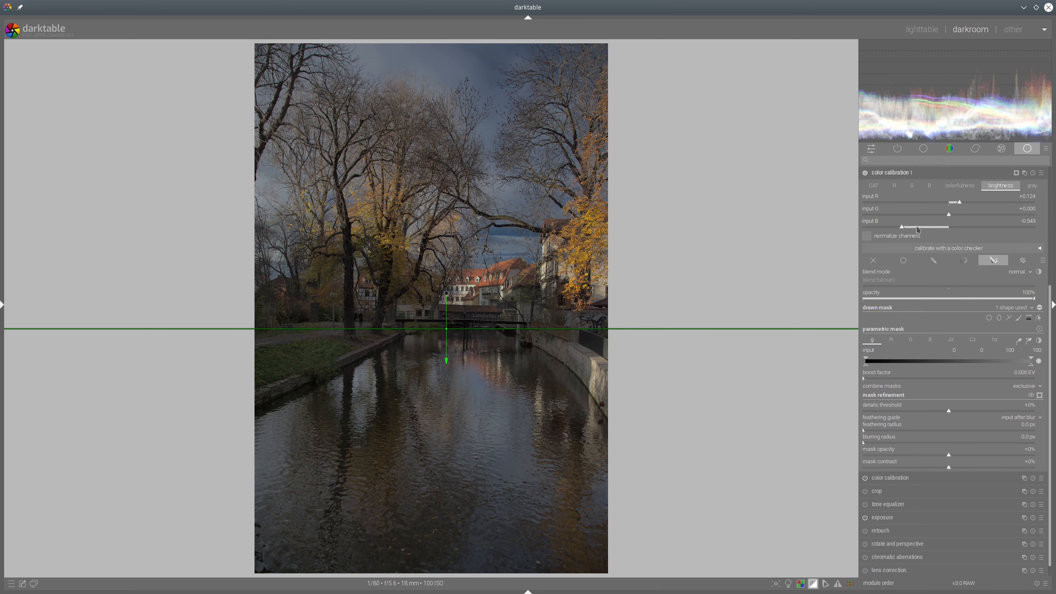
{"action": "left_click", "coordinate": [893, 173]}
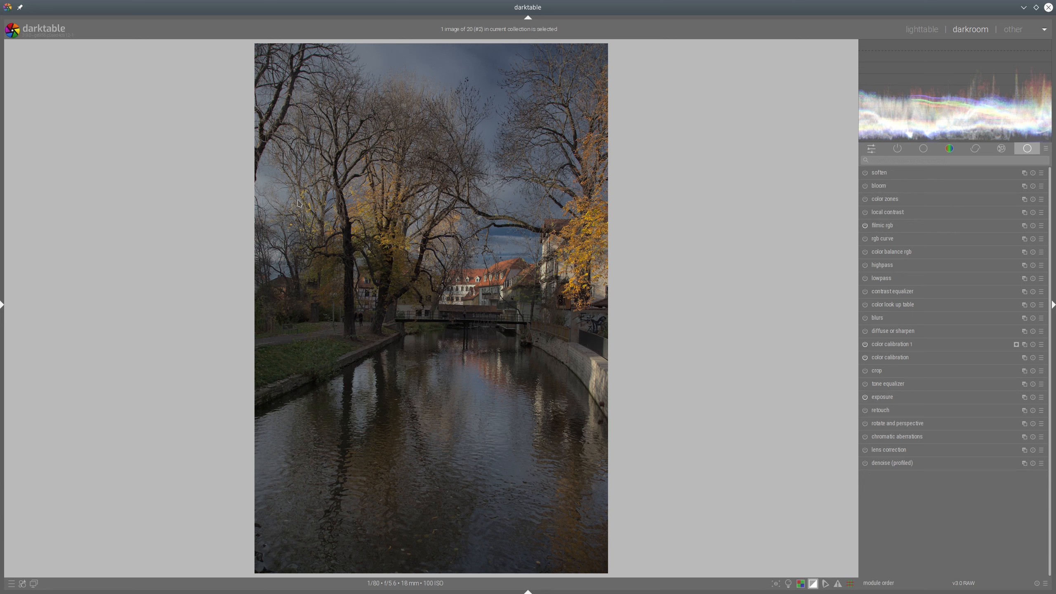
{"action": "mouse_move", "coordinate": [212, 162]}
{"action": "left_mouse_down"}
{"action": "mouse_move", "coordinate": [495, 225]}
{"action": "mouse_move", "coordinate": [536, 220]}
{"action": "mouse_move", "coordinate": [480, 236]}
{"action": "left_mouse_up"}
{"action": "key", "text": "super+shift+F11"}
- In color balance rgb, set vibrance +19.29%, saturation shadows +20.60%, mid-tones +7.14%, highlights -9.17%, and highlights brilliance to about +20.83%
{"action": "left_click", "coordinate": [890, 254]}
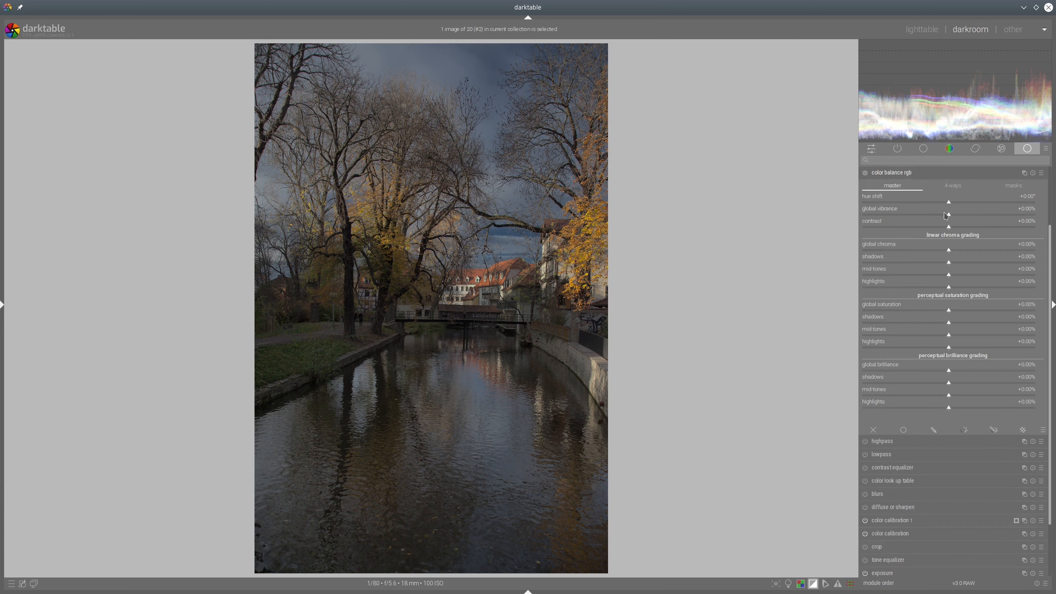
{"action": "left_click", "coordinate": [982, 217]}
{"action": "left_click", "coordinate": [1020, 324]}
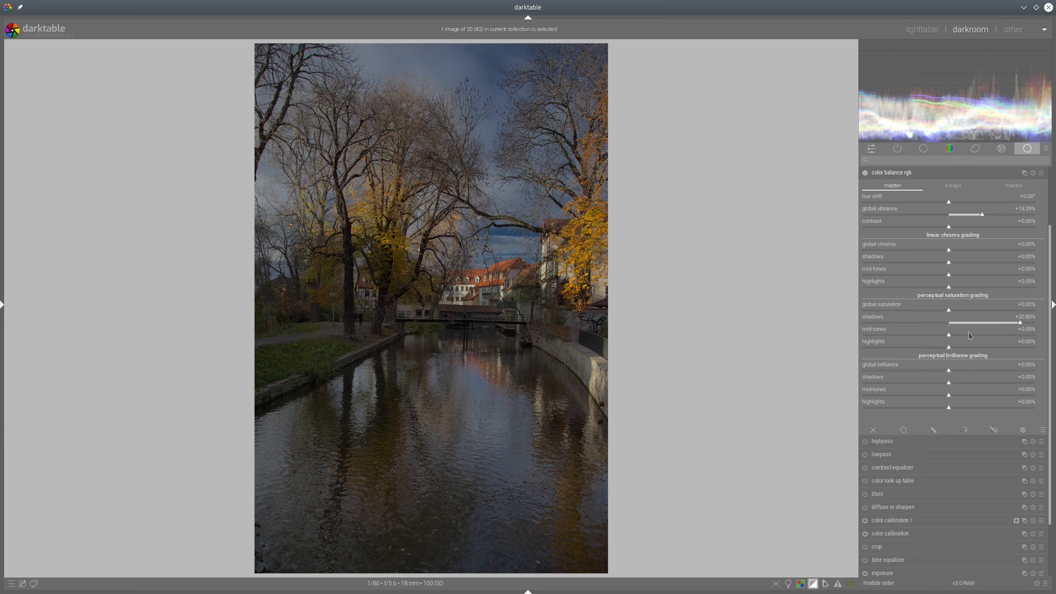
{"action": "left_click", "coordinate": [973, 335]}
{"action": "left_click_drag", "start_coordinate": [1000, 409], "coordinate": [1022, 411]}
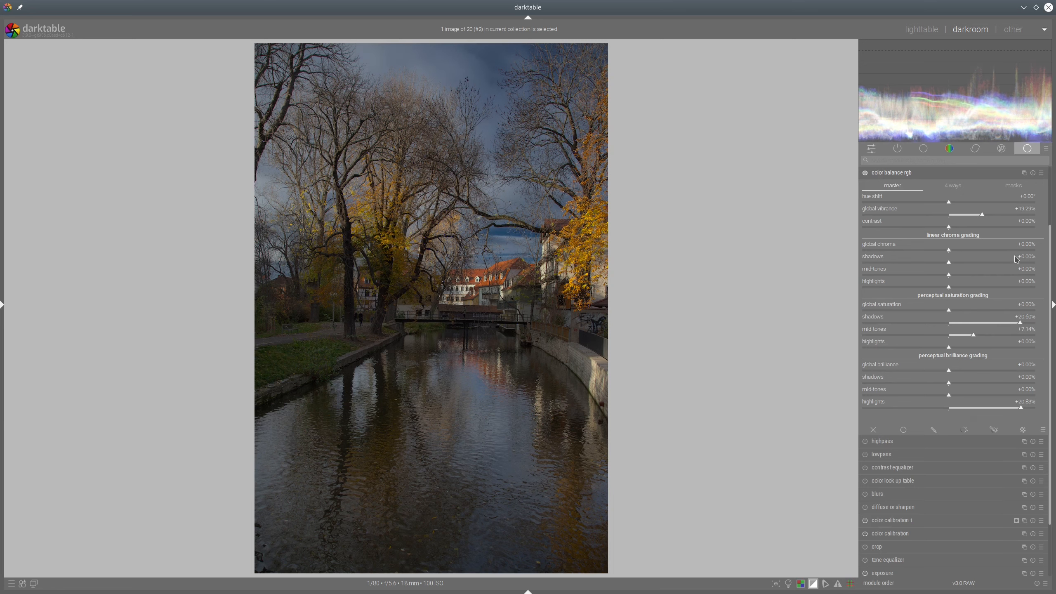
{"action": "left_click", "coordinate": [917, 349]}
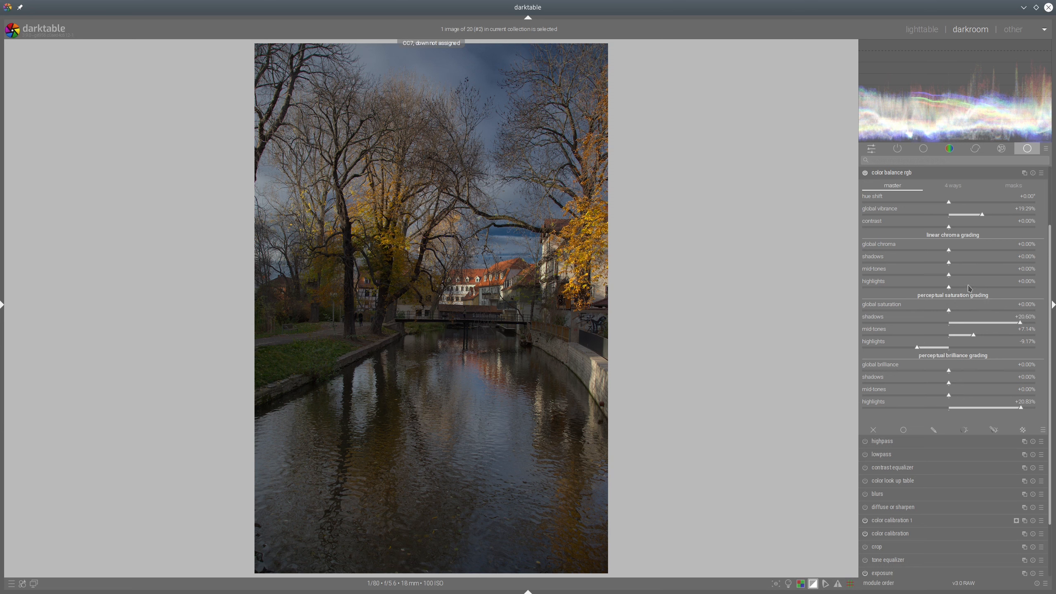
- Set linear chroma grading to +19.29% global, +27.14% highlights and about +15.24% mid-tones, and collapse color balance rgb
{"action": "left_click", "coordinate": [982, 251]}
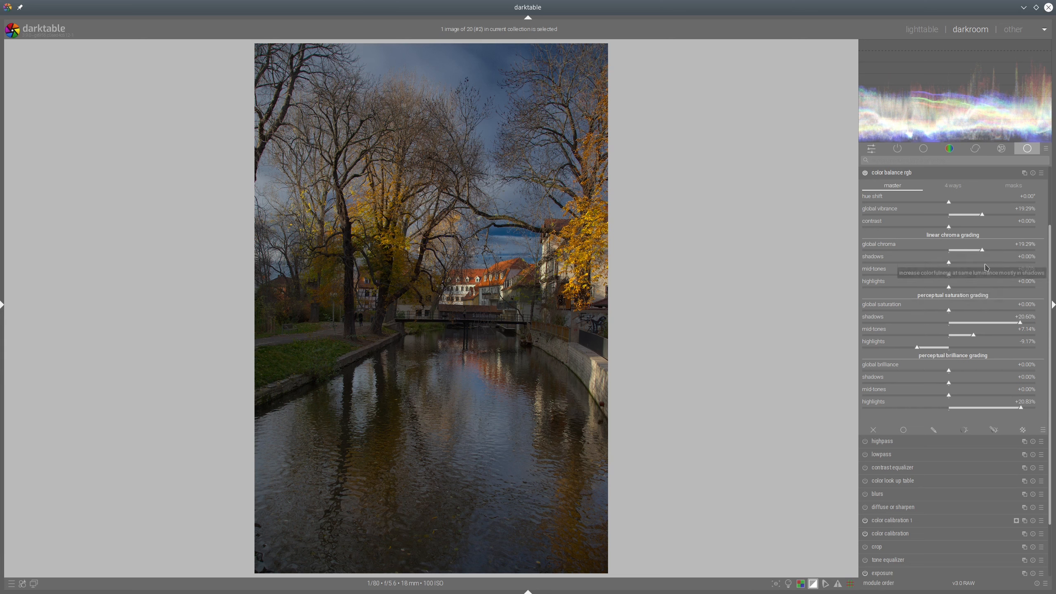
{"action": "left_click", "coordinate": [972, 287]}
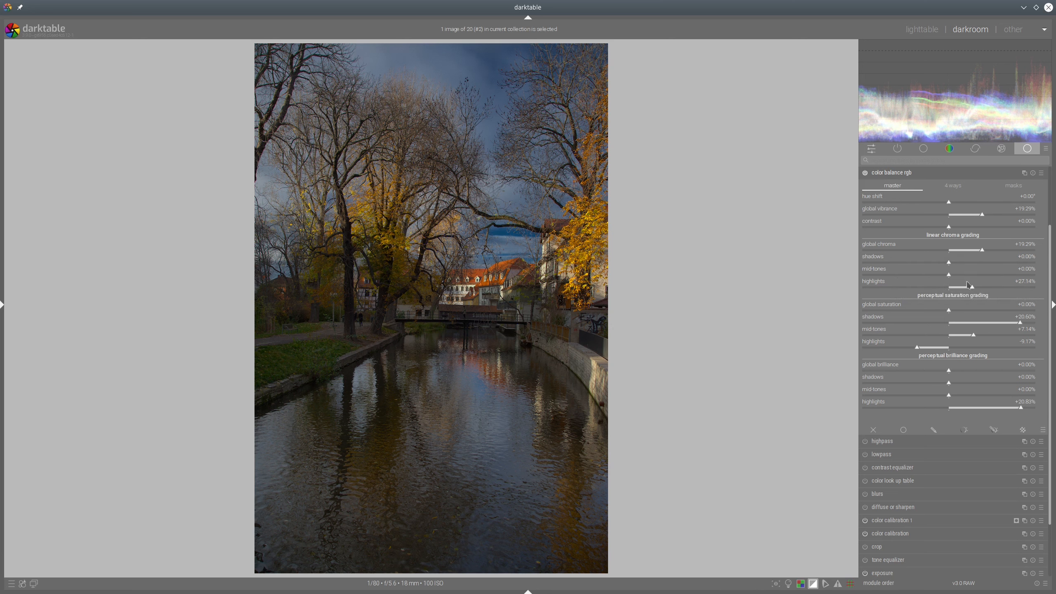
{"action": "left_click", "coordinate": [962, 276]}
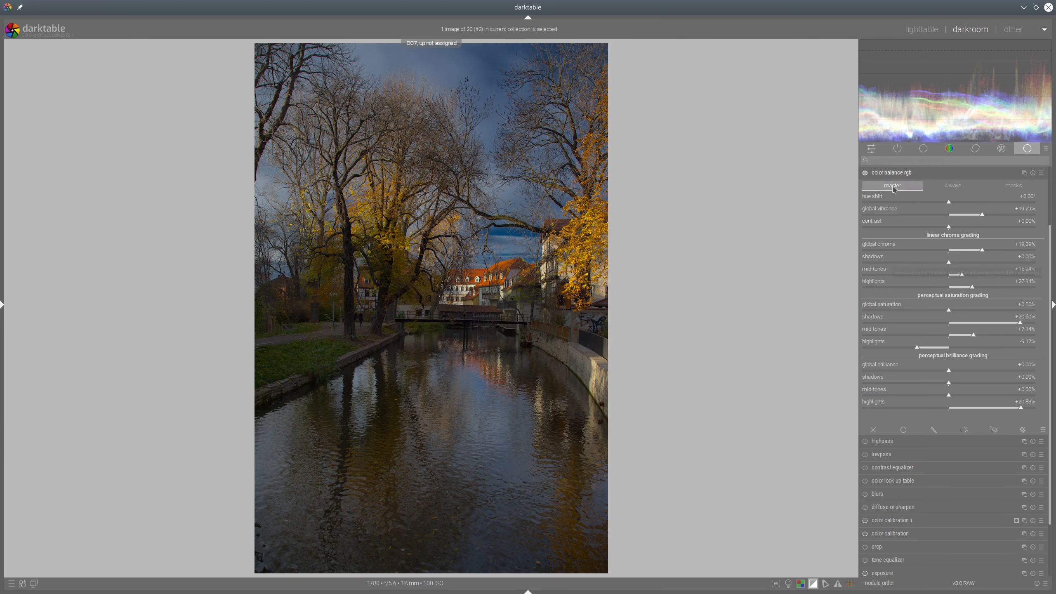
{"action": "left_click", "coordinate": [899, 173]}
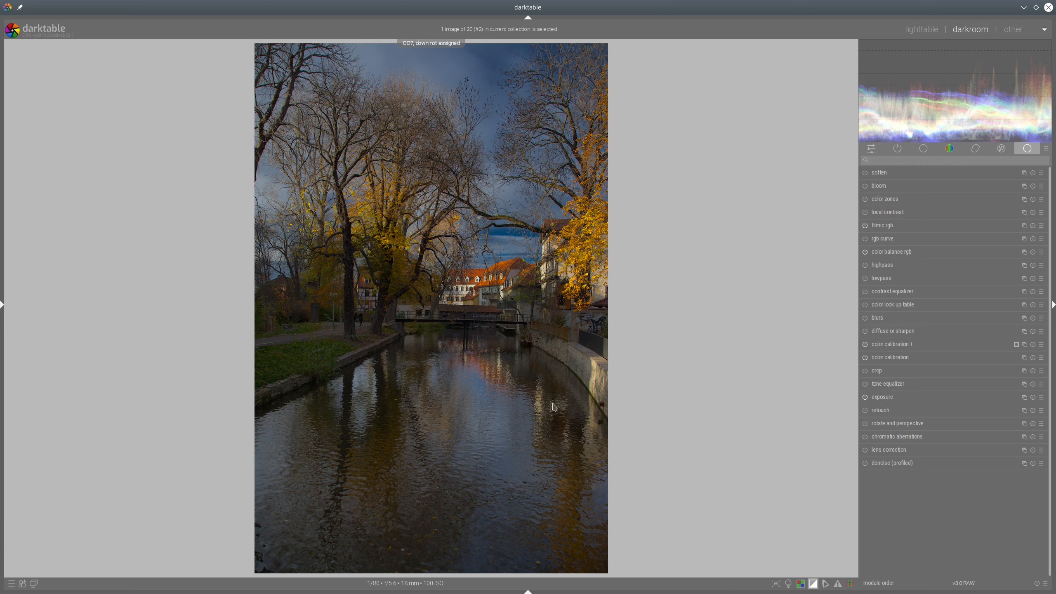
- Add a new exposure instance with a drawn and parametric mask, outlining the river's water surface with a closed six-node path
{"action": "left_click", "coordinate": [1024, 398]}
{"action": "left_click", "coordinate": [1000, 411]}
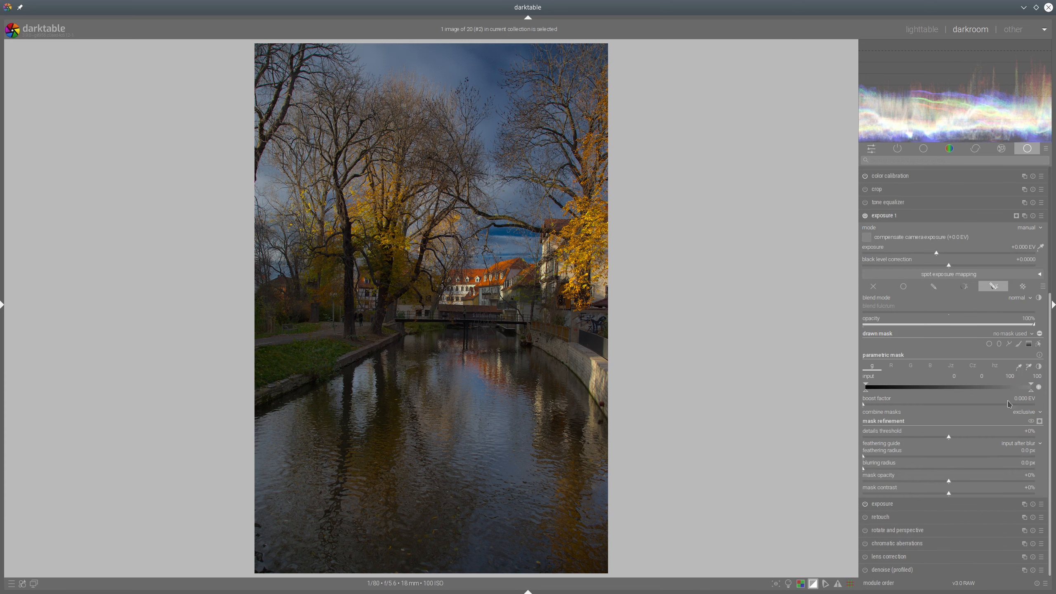
{"action": "left_click", "coordinate": [1009, 344]}
{"action": "left_click", "coordinate": [327, 451]}
{"action": "left_click", "coordinate": [429, 356]}
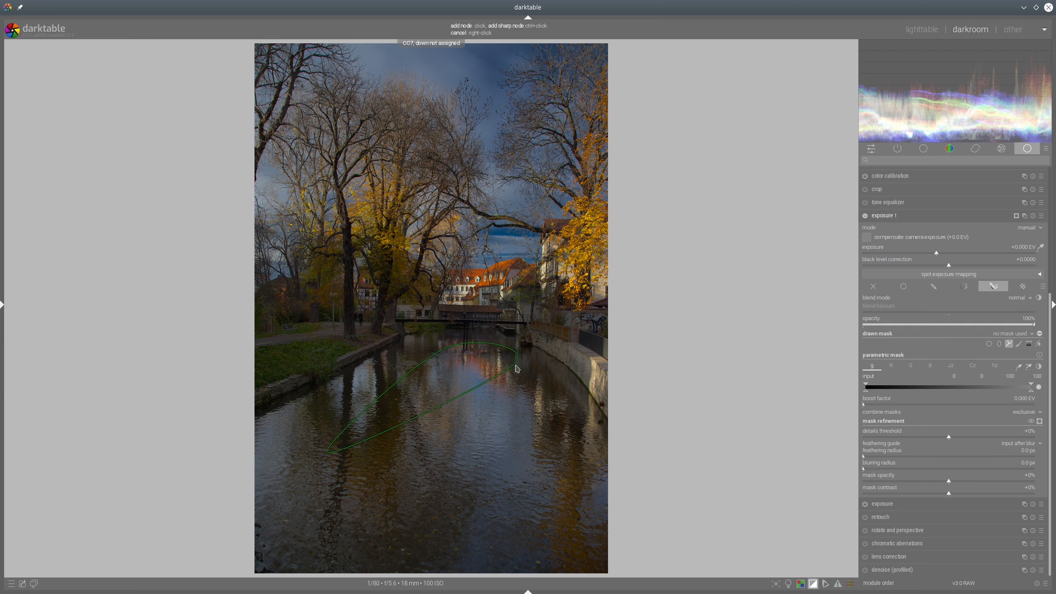
{"action": "left_click", "coordinate": [502, 353]}
{"action": "left_click", "coordinate": [579, 484]}
{"action": "left_click", "coordinate": [587, 552]}
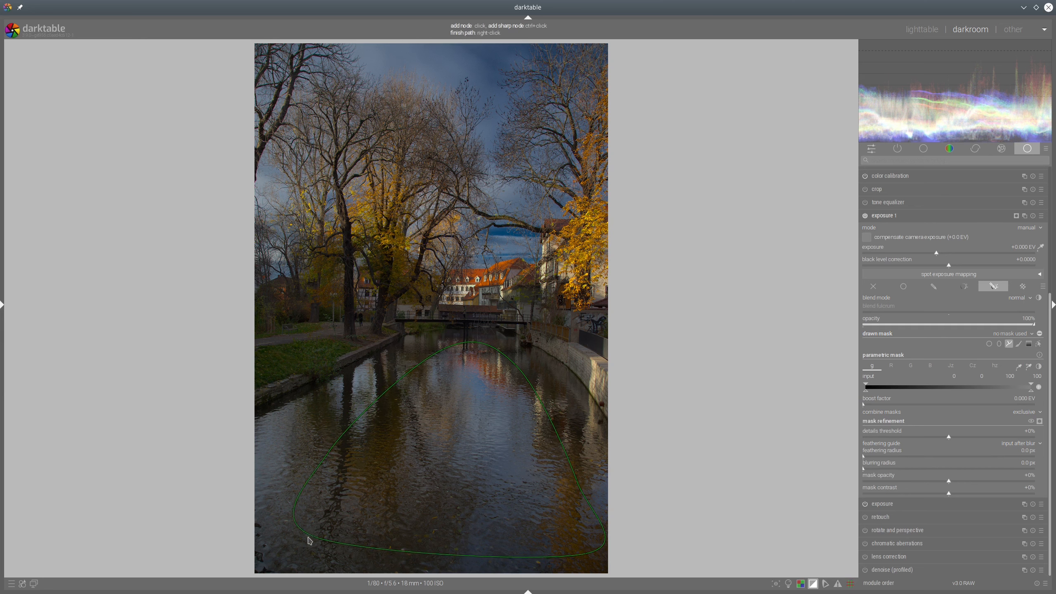
{"action": "left_click", "coordinate": [307, 538]}
{"action": "right_click", "coordinate": [377, 471]}
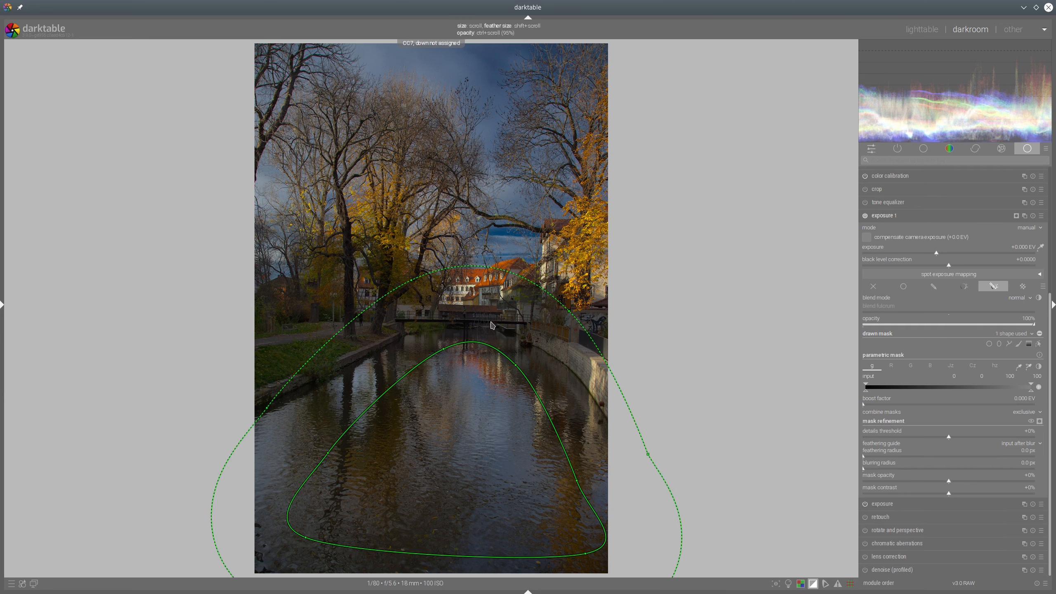
- Reduce the water path's feather size and pull its two upper nodes inward to fit the far end of the river
{"action": "scroll", "coordinate": [492, 325], "scroll_direction": "down", "scroll_amount": 2, "text": "shift"}
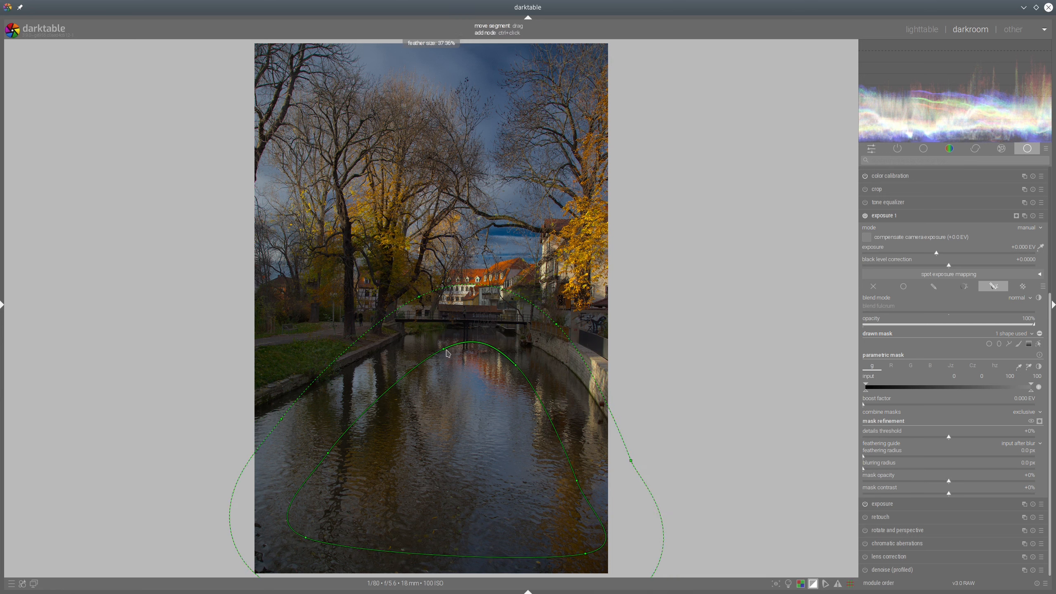
{"action": "left_click_drag", "start_coordinate": [445, 353], "coordinate": [421, 372]}
{"action": "left_click_drag", "start_coordinate": [516, 366], "coordinate": [505, 362]}
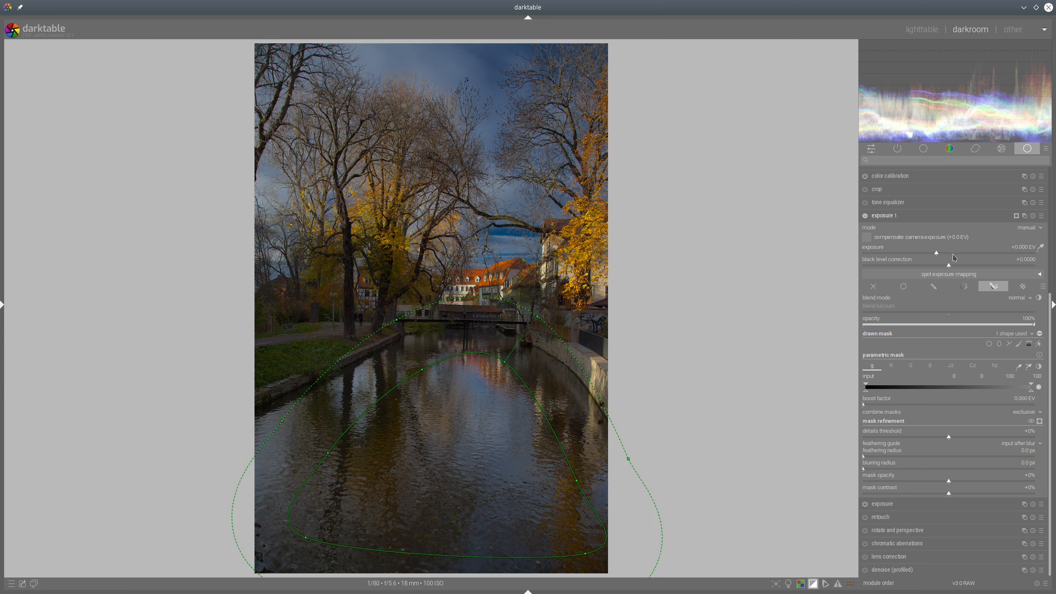
- Set the masked river exposure instance to about +0.99 EV, compare the image with it off and on, and collapse the module
{"action": "left_click_drag", "start_coordinate": [955, 255], "coordinate": [967, 256]}
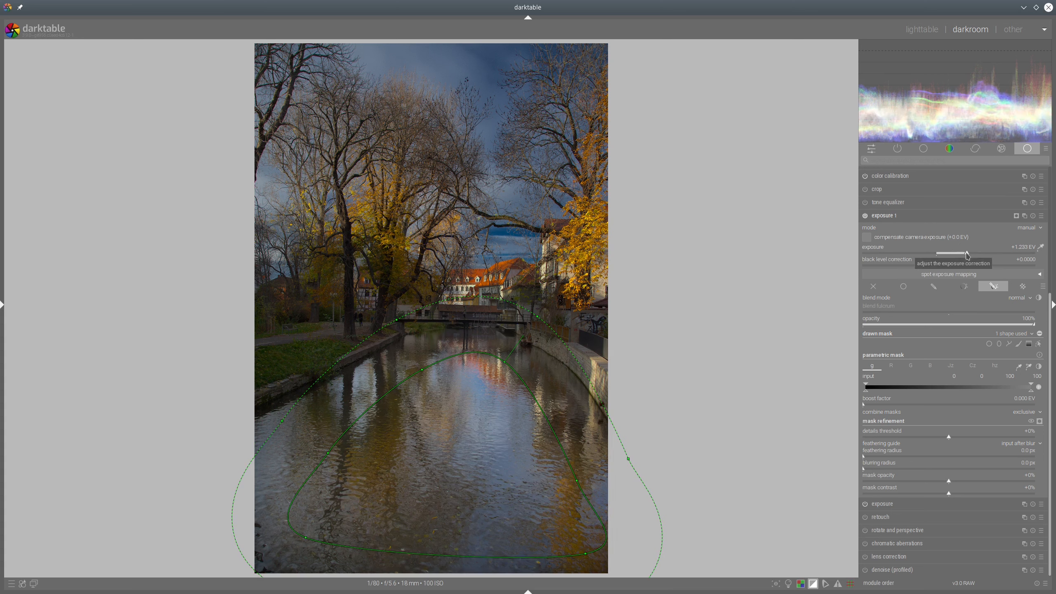
{"action": "left_click", "coordinate": [960, 253]}
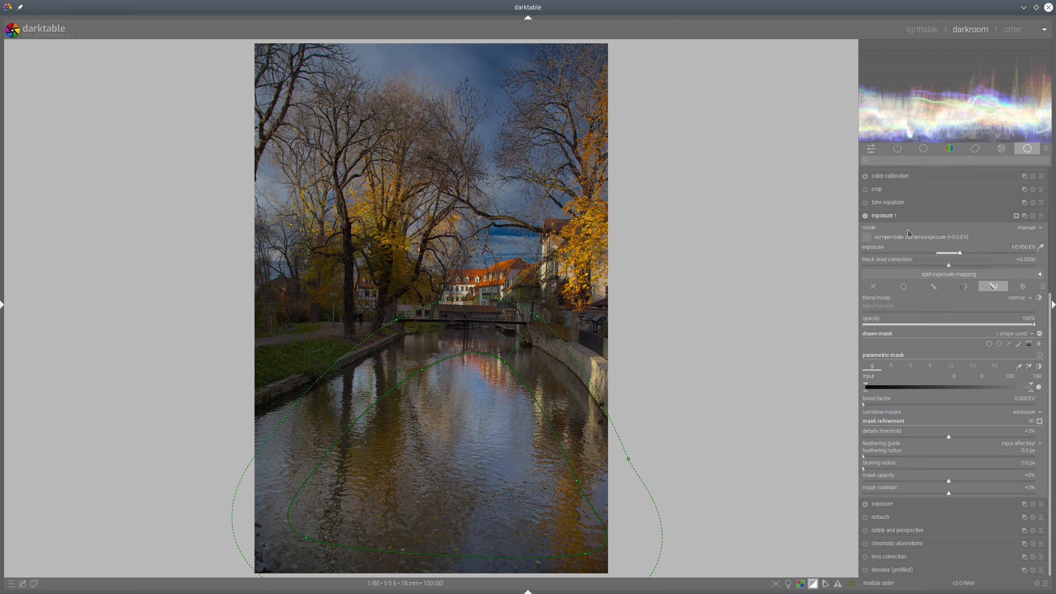
{"action": "left_click", "coordinate": [906, 216]}
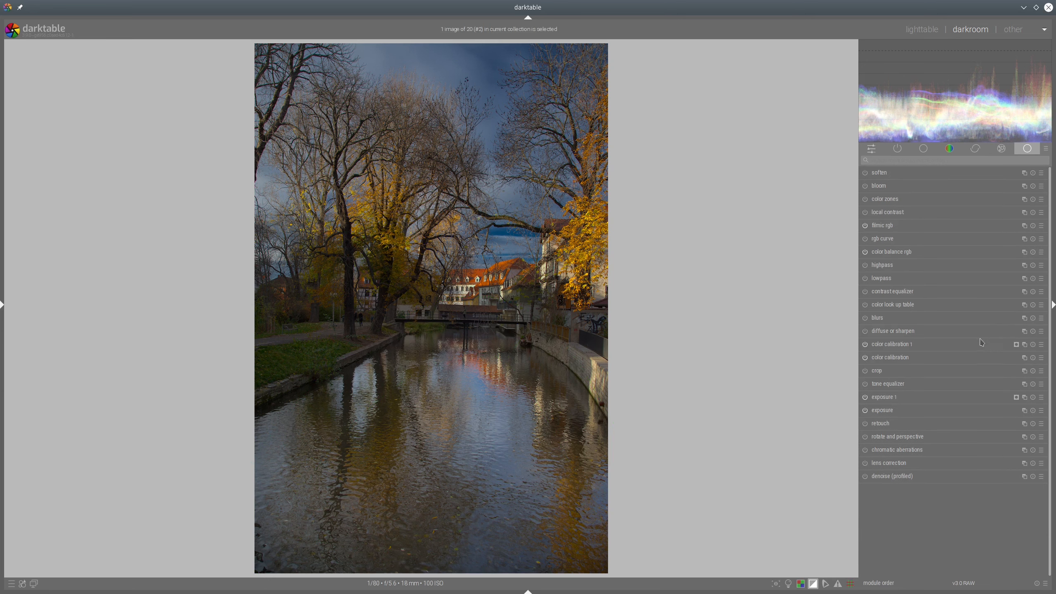
{"action": "left_click", "coordinate": [864, 397]}
{"action": "left_click", "coordinate": [864, 398]}
{"action": "left_click", "coordinate": [889, 399]}
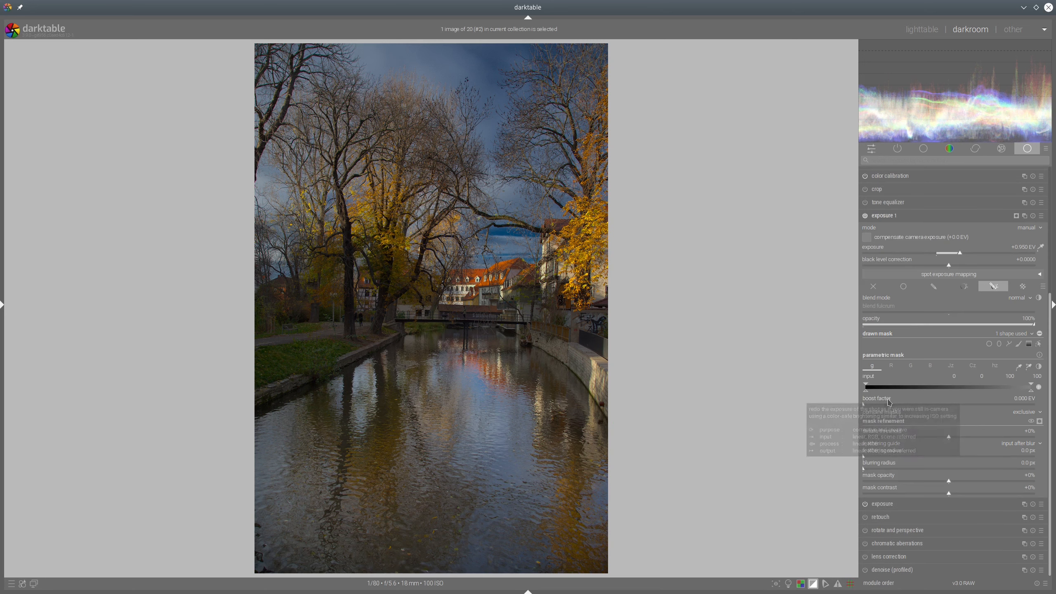
{"action": "left_click", "coordinate": [898, 216]}
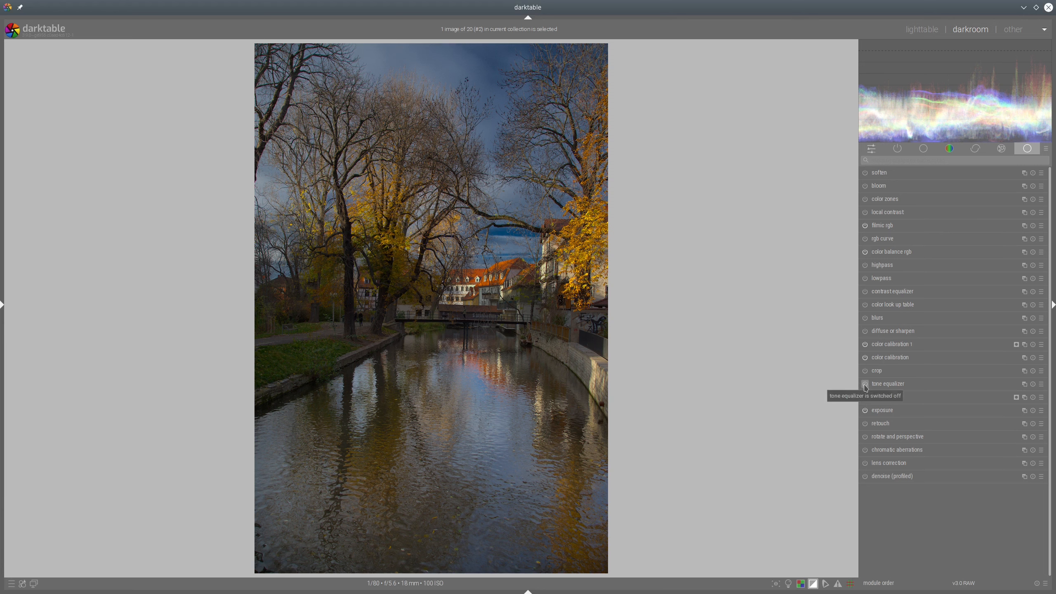
- Move the tone equalizer module above color calibration 1 in the module order
{"action": "left_click", "coordinate": [884, 384]}
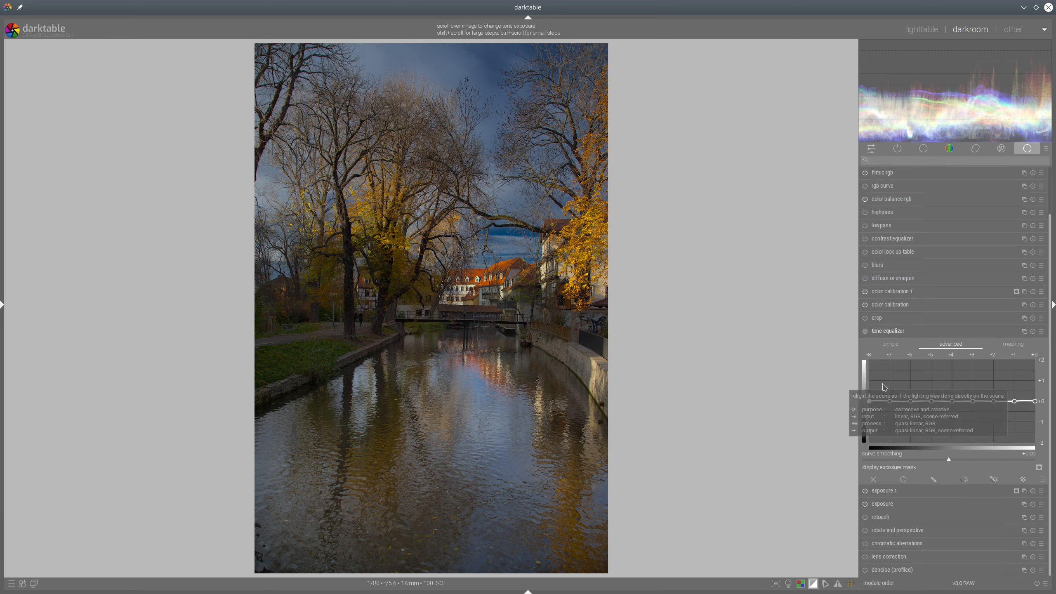
{"action": "left_click", "coordinate": [896, 329]}
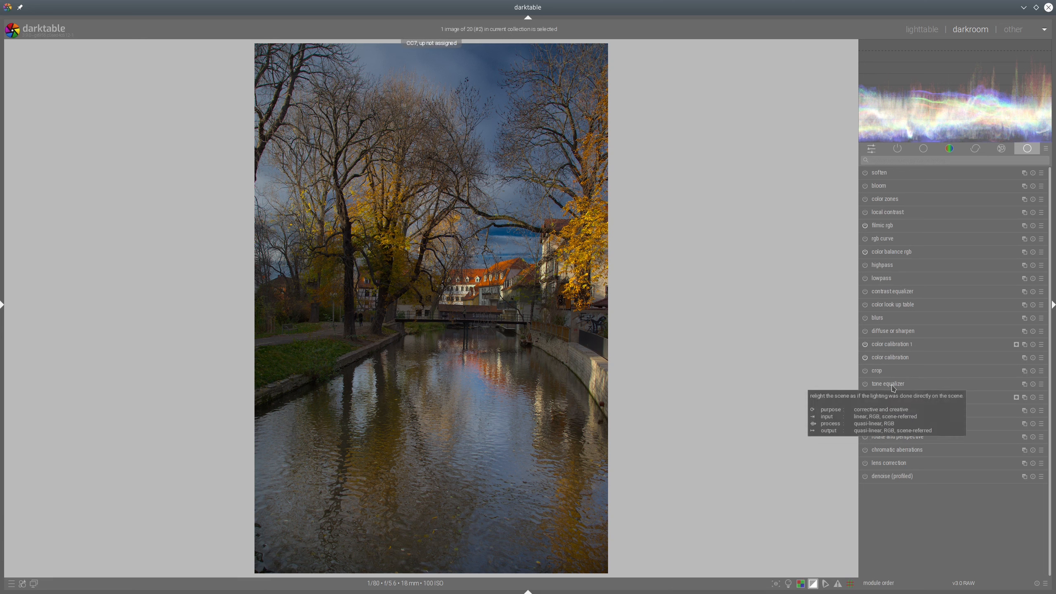
{"action": "left_click_drag", "start_coordinate": [893, 389], "coordinate": [894, 349]}
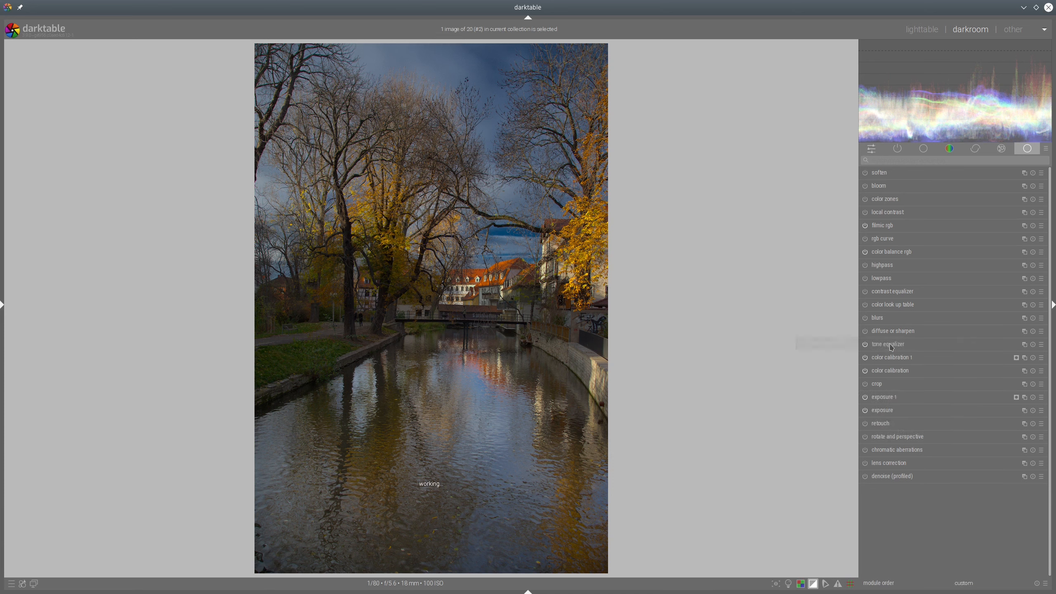
- Apply the simple tone curve preset to the tone equalizer and check its masking settings before returning to the advanced curve
{"action": "left_click", "coordinate": [1041, 291]}
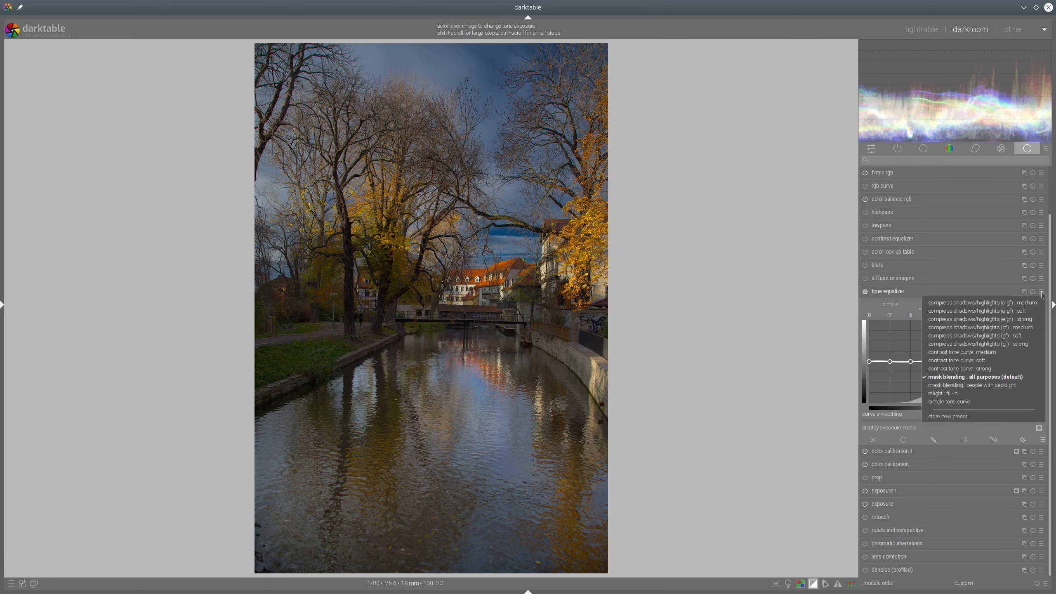
{"action": "left_click", "coordinate": [950, 401]}
{"action": "left_click", "coordinate": [1013, 304]}
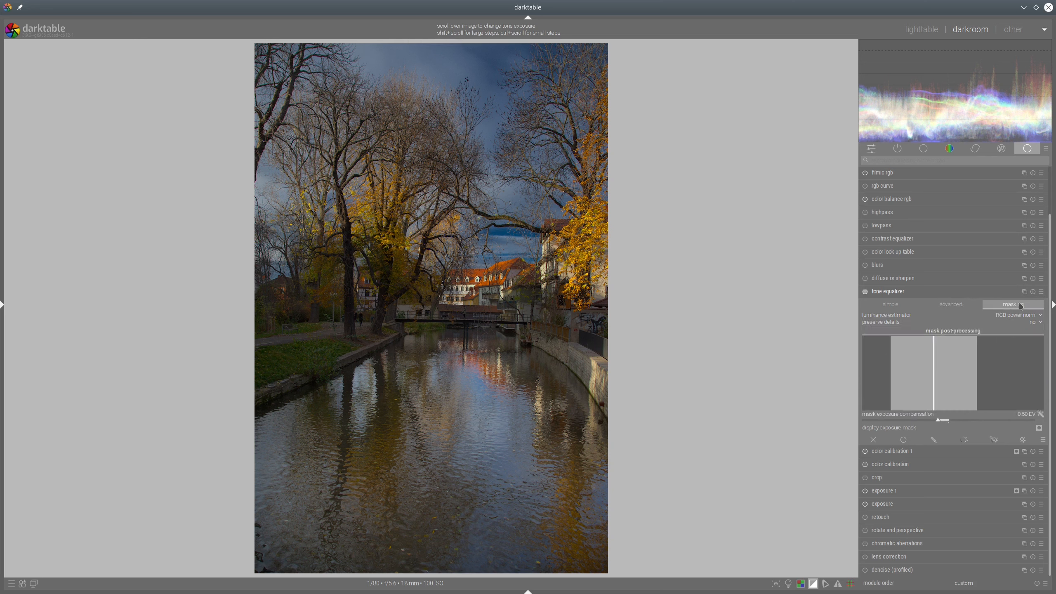
{"action": "left_click", "coordinate": [951, 305]}
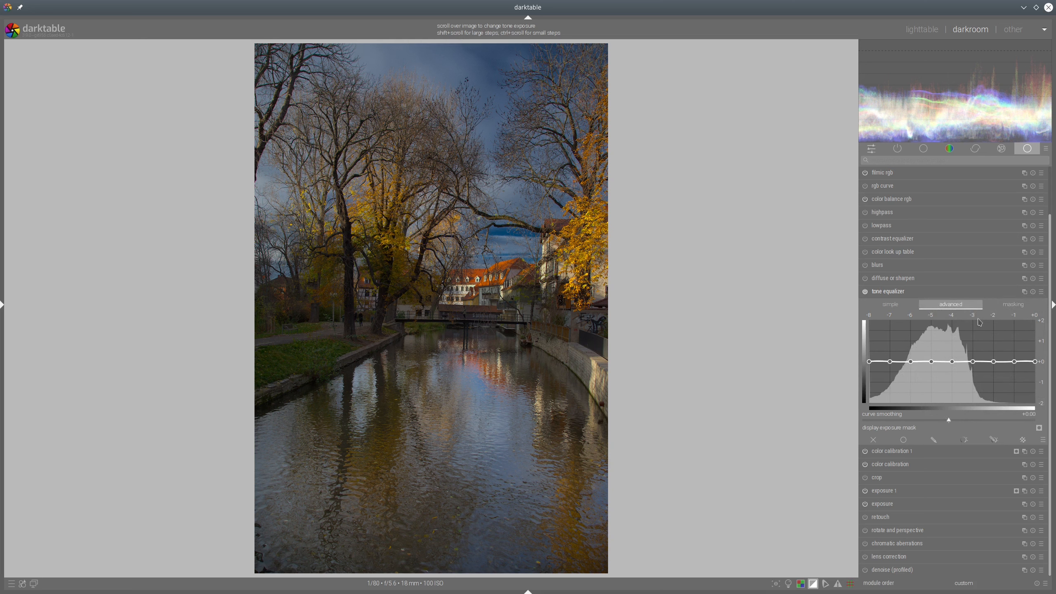
- Raise the tone equalizer's highlights to a peak of about +0.9 EV at -1 EV, compare it off and on, and collapse it
{"action": "mouse_move", "coordinate": [1017, 357]}
{"action": "left_mouse_down"}
{"action": "mouse_move", "coordinate": [1027, 331]}
{"action": "mouse_move", "coordinate": [961, 333]}
{"action": "mouse_move", "coordinate": [973, 330]}
{"action": "left_mouse_up"}
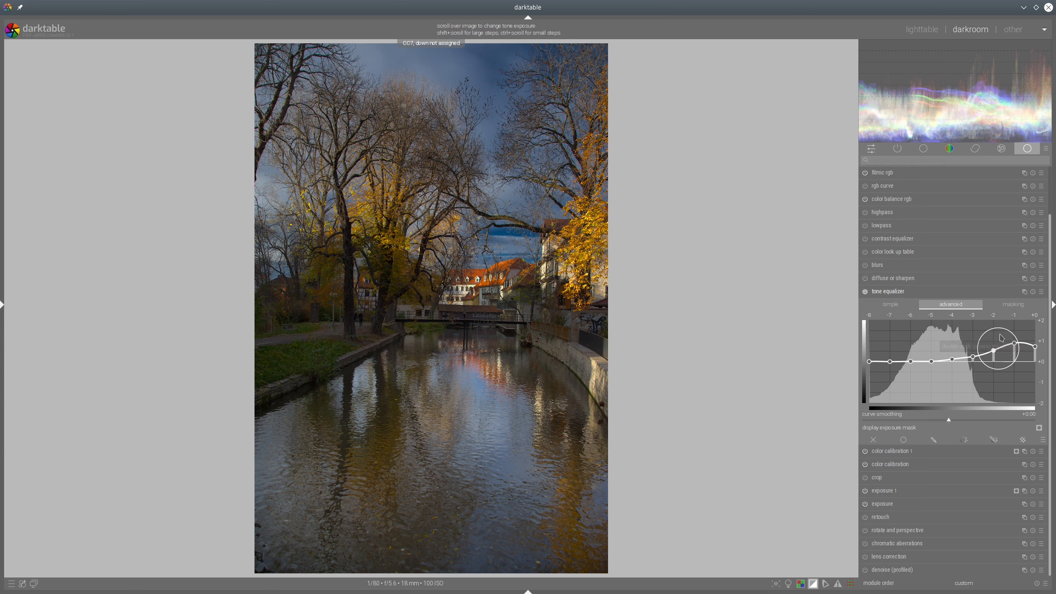
{"action": "left_click", "coordinate": [865, 292]}
{"action": "left_click", "coordinate": [865, 292]}
{"action": "left_click", "coordinate": [864, 292]}
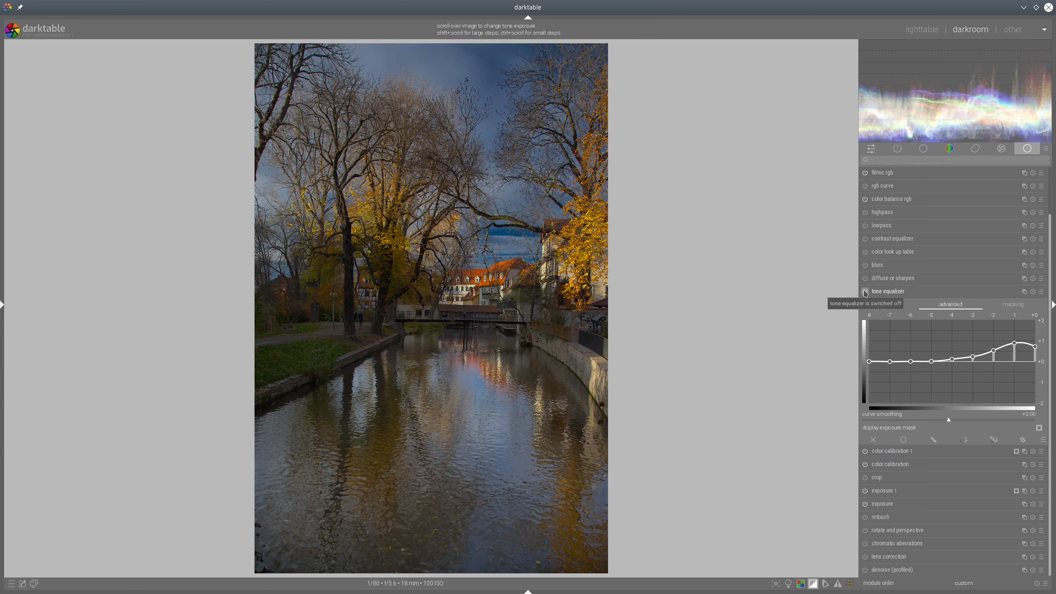
{"action": "left_click", "coordinate": [865, 292]}
{"action": "left_click", "coordinate": [882, 292]}
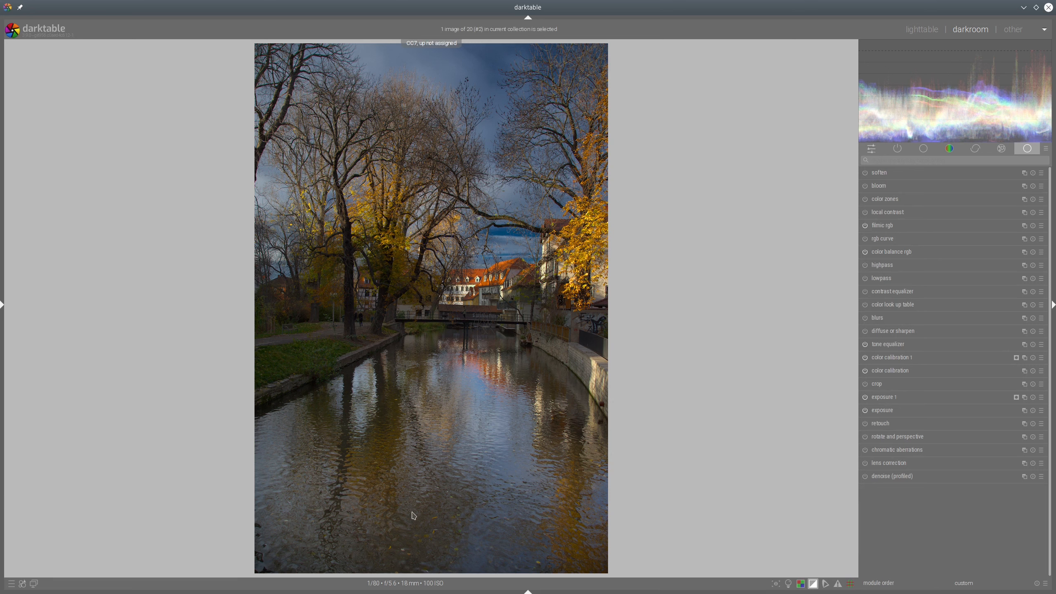
- Create a new tone equalizer instance with the simple tone curve preset and check its masking settings
{"action": "left_click", "coordinate": [1024, 346]}
{"action": "left_click", "coordinate": [996, 355]}
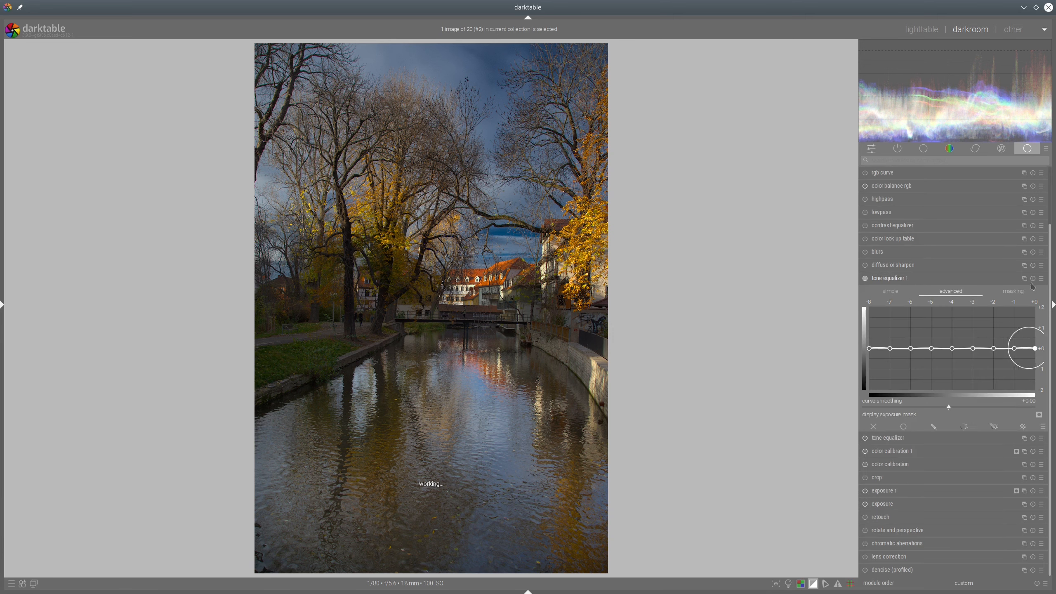
{"action": "left_click", "coordinate": [1042, 279]}
{"action": "left_click", "coordinate": [989, 389]}
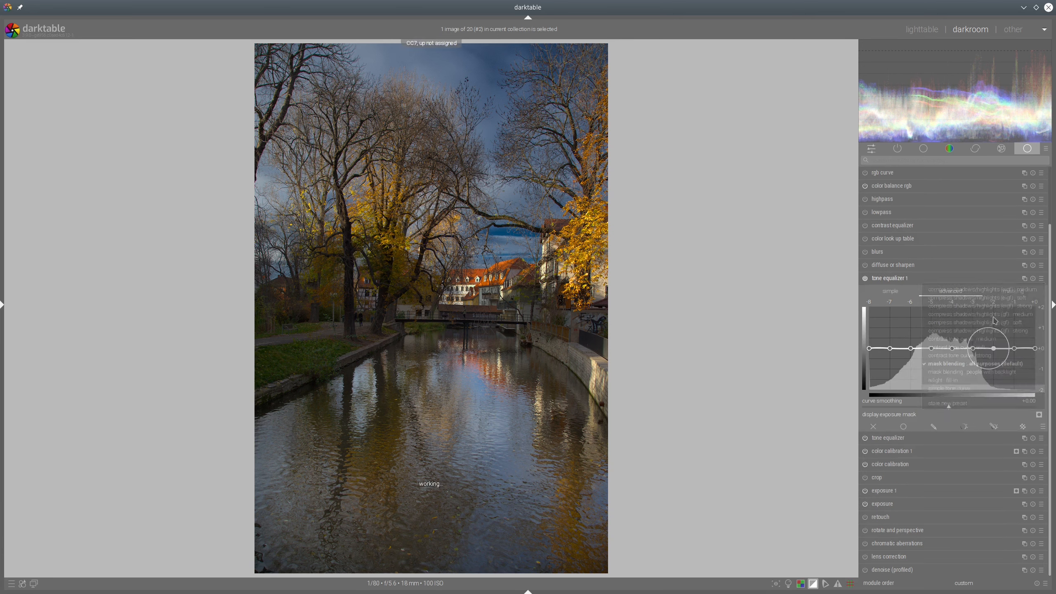
{"action": "left_click", "coordinate": [1010, 291]}
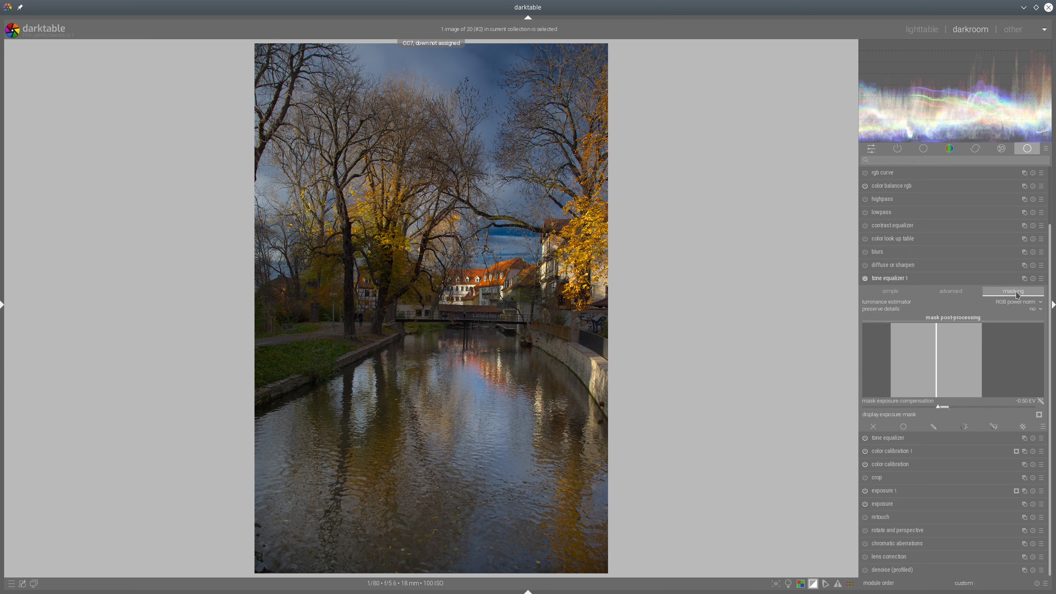
{"action": "left_click", "coordinate": [950, 291]}
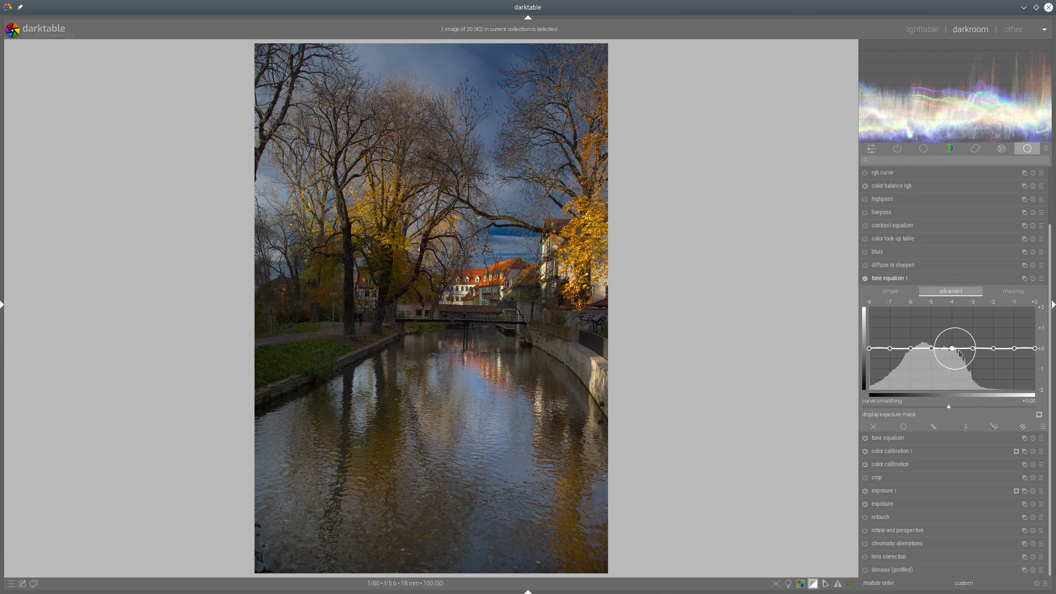
- Give the new tone equalizer instance a drawn and parametric mask that uses the same shapes as exposure 1
{"action": "left_click", "coordinate": [994, 428]}
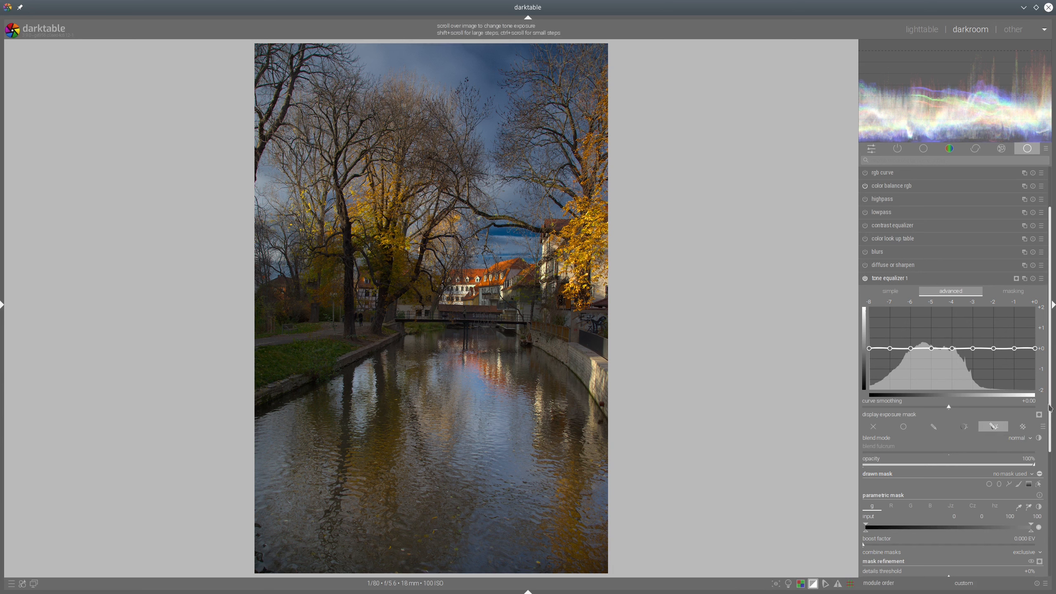
{"action": "scroll", "coordinate": [1051, 421], "scroll_direction": "down", "scroll_amount": 3}
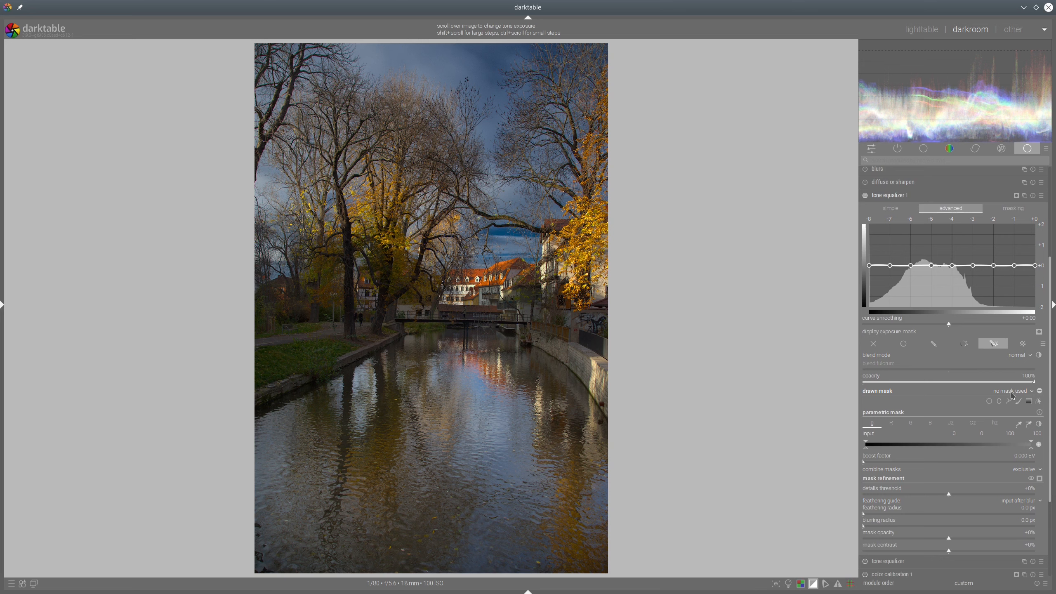
{"action": "left_click", "coordinate": [1013, 393]}
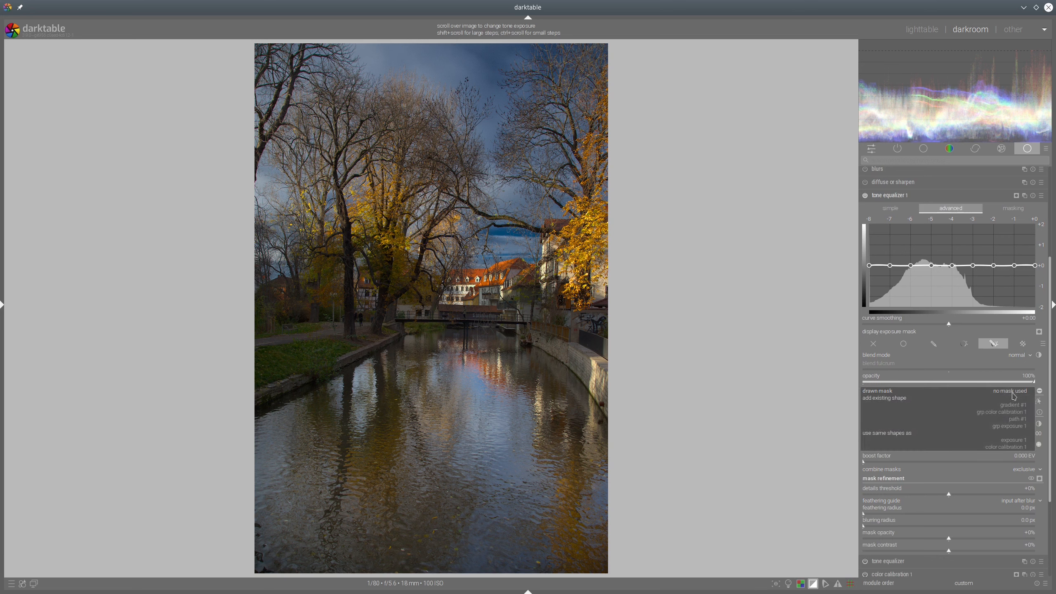
{"action": "left_click", "coordinate": [1010, 443]}
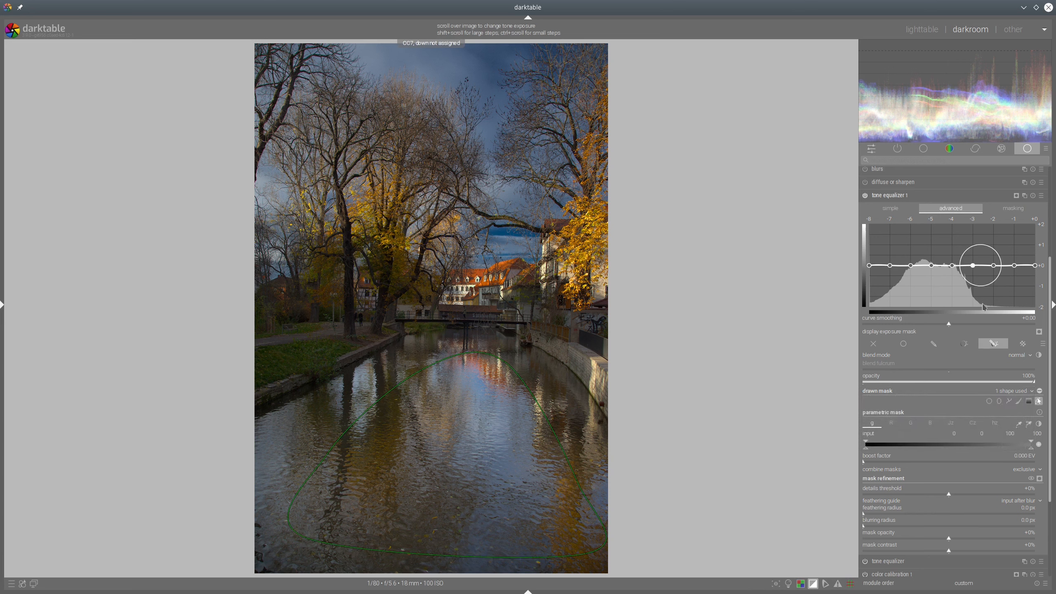
- Shape the masked tone curve, raising -3 to -2 EV by about 0.5 EV and lowering the shadows around -6 EV by nearly as much
{"action": "left_click_drag", "start_coordinate": [997, 251], "coordinate": [908, 257]}
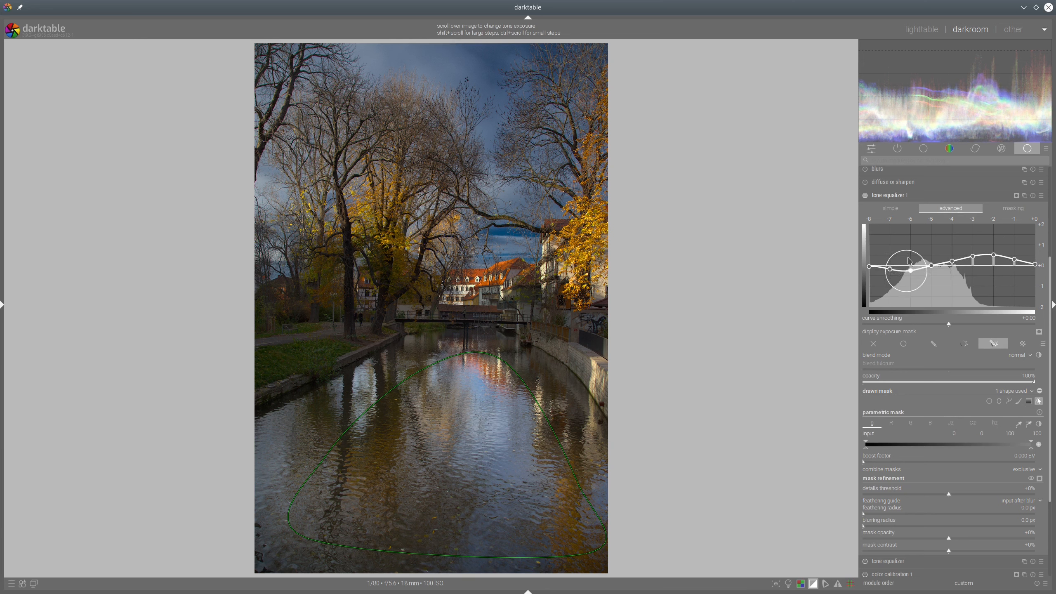
{"action": "left_click_drag", "start_coordinate": [908, 257], "coordinate": [908, 259]}
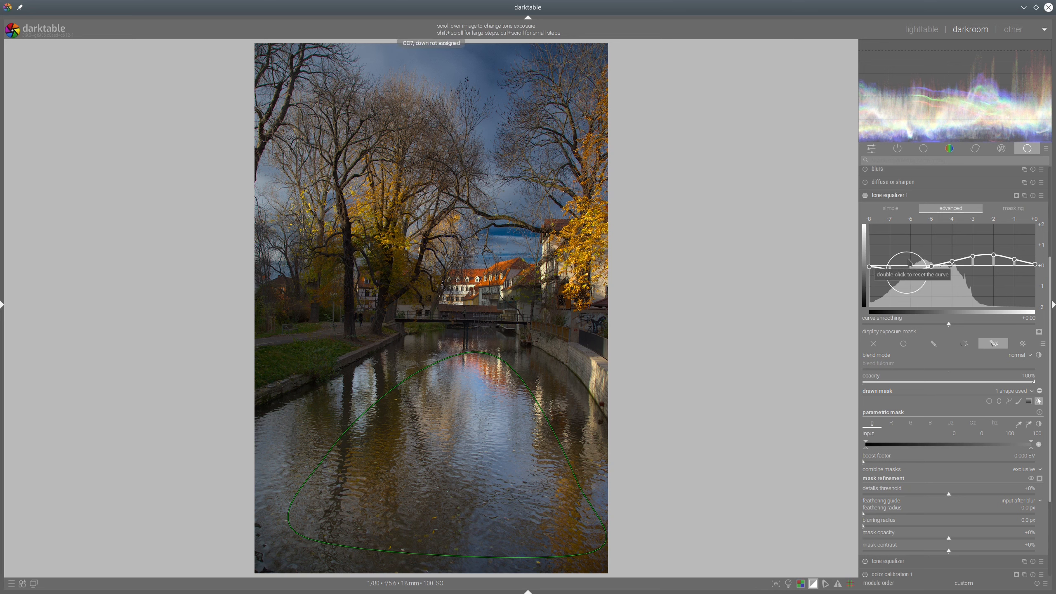
{"action": "scroll", "coordinate": [922, 256], "scroll_direction": "down", "scroll_amount": 2}
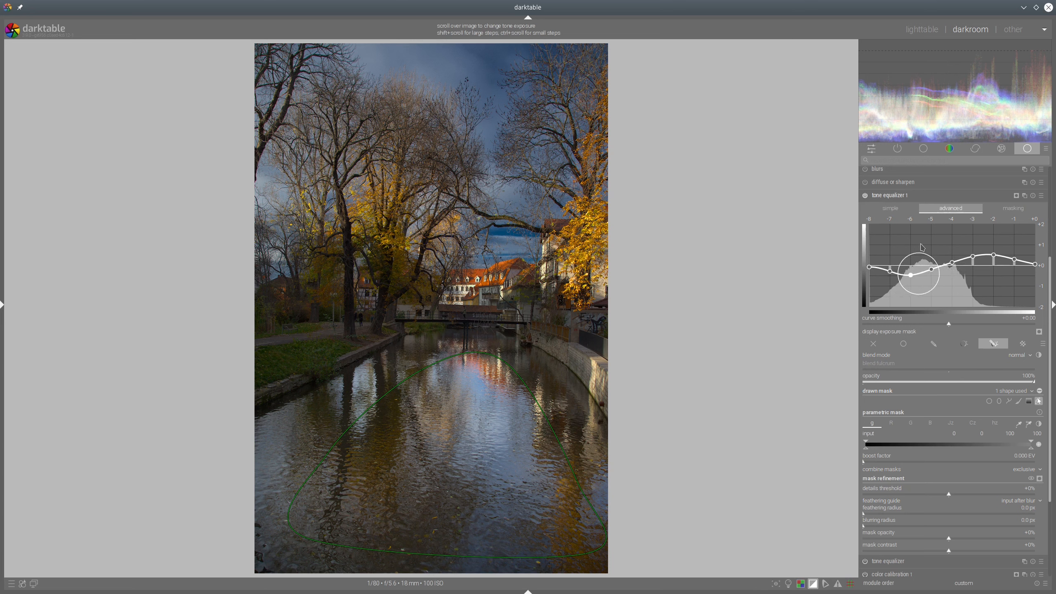
- Hide the river mask outline, compare the water with tone equalizer 1 off and on, and collapse the module
{"action": "left_click", "coordinate": [865, 195]}
{"action": "left_click", "coordinate": [865, 196]}
{"action": "left_click", "coordinate": [1039, 401]}
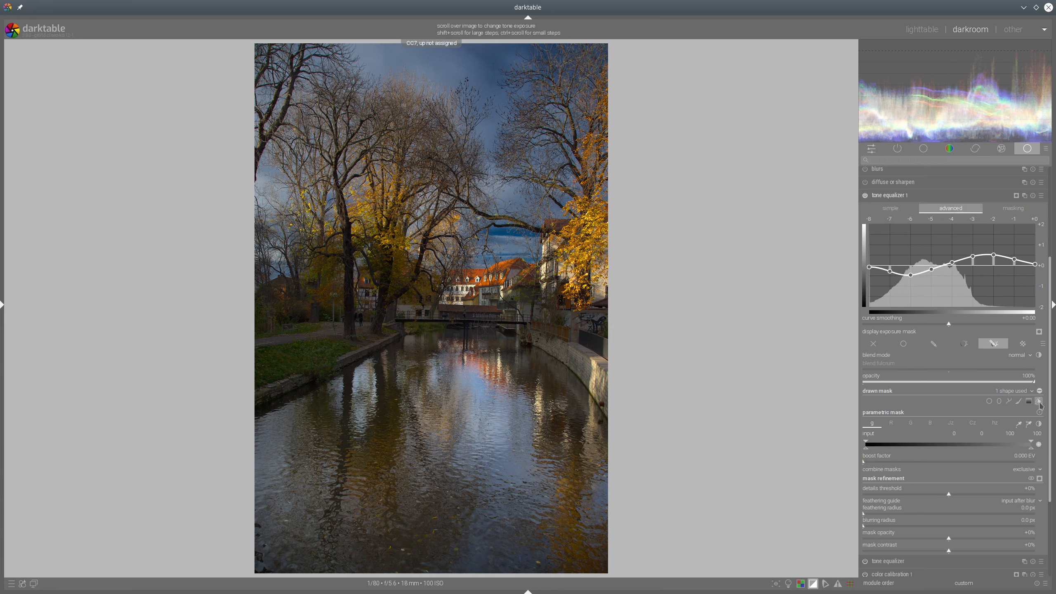
{"action": "left_click", "coordinate": [866, 195]}
{"action": "left_click", "coordinate": [865, 196]}
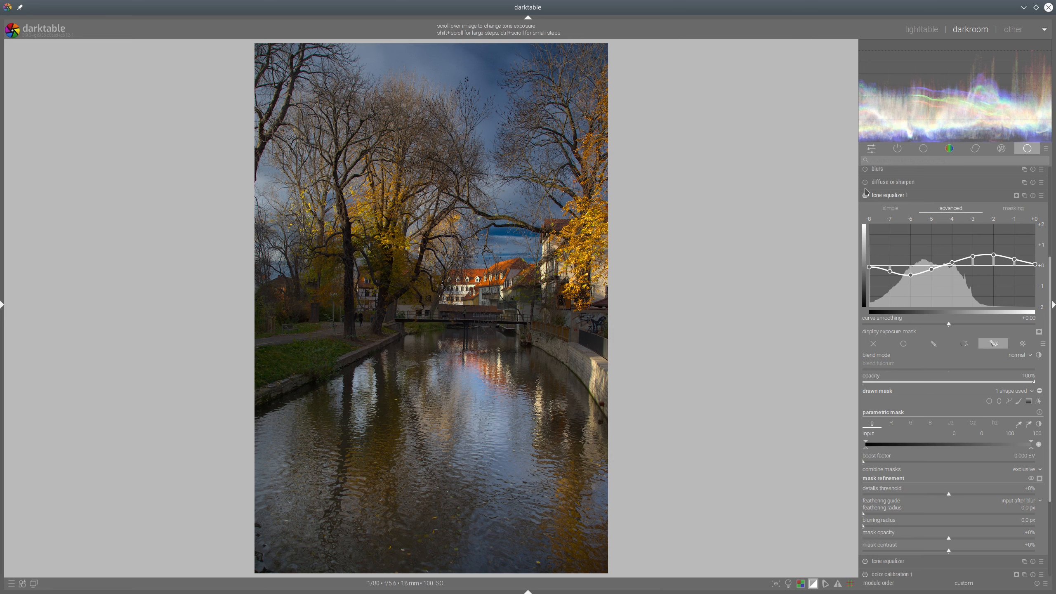
{"action": "left_click", "coordinate": [865, 196]}
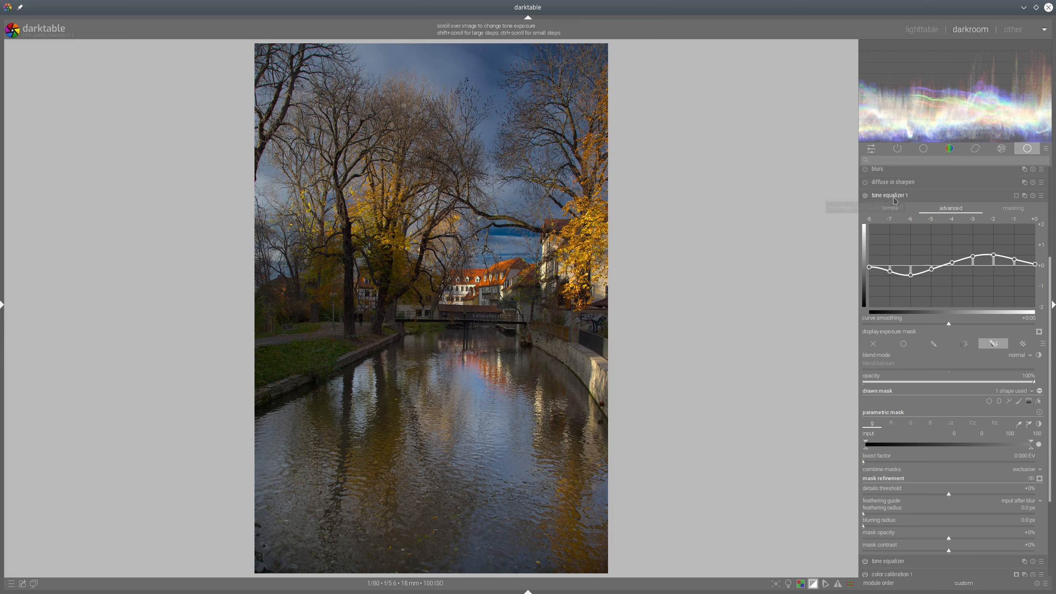
{"action": "left_click", "coordinate": [865, 195]}
{"action": "left_click", "coordinate": [893, 196]}
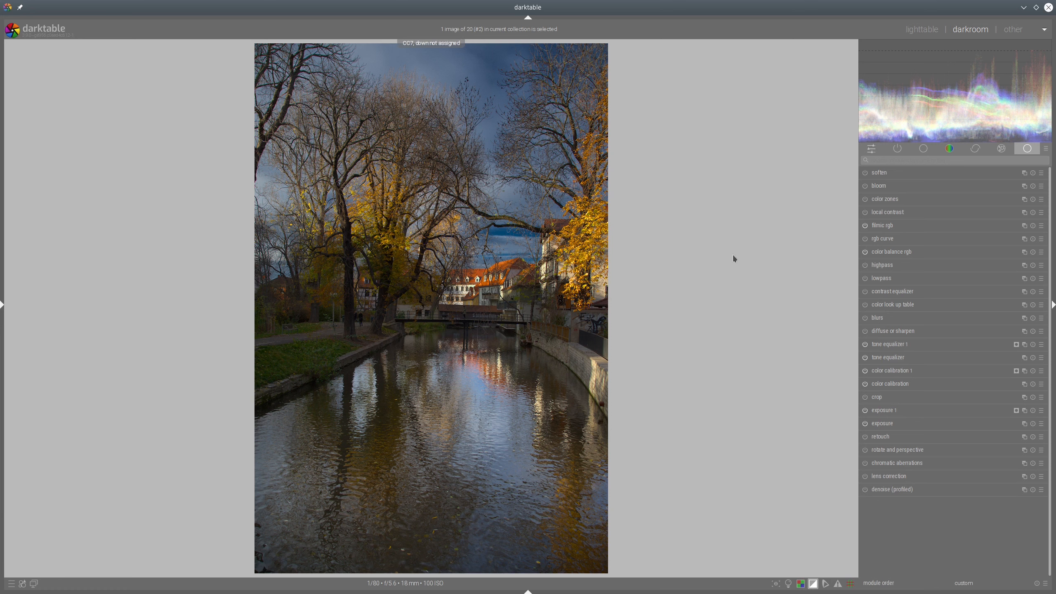
- Add a new color calibration instance and set its red channel to input R +1.067 and input B -0.114
{"action": "left_click", "coordinate": [1024, 370]}
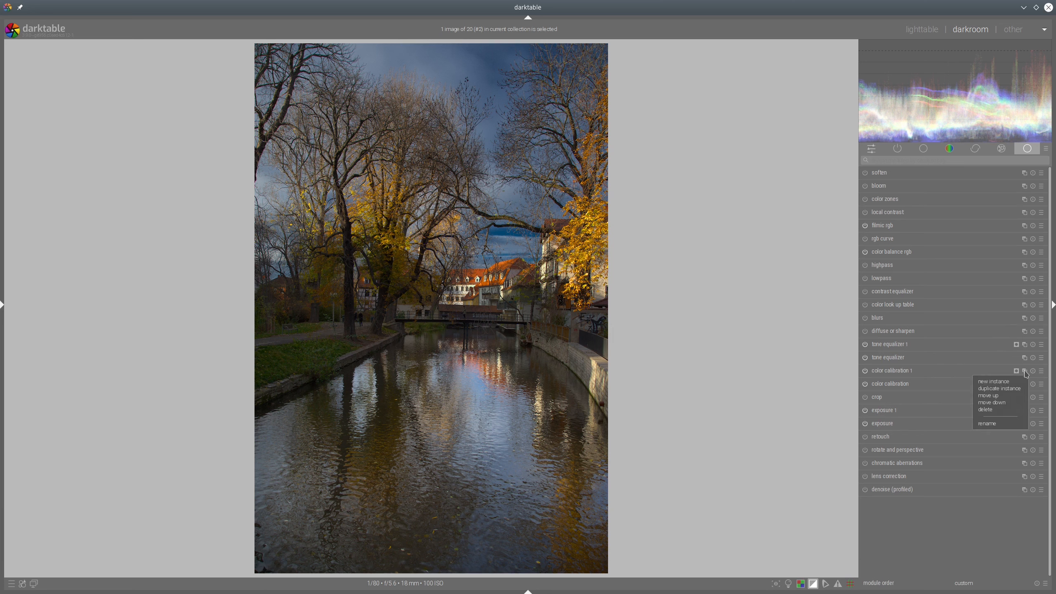
{"action": "left_click", "coordinate": [999, 387]}
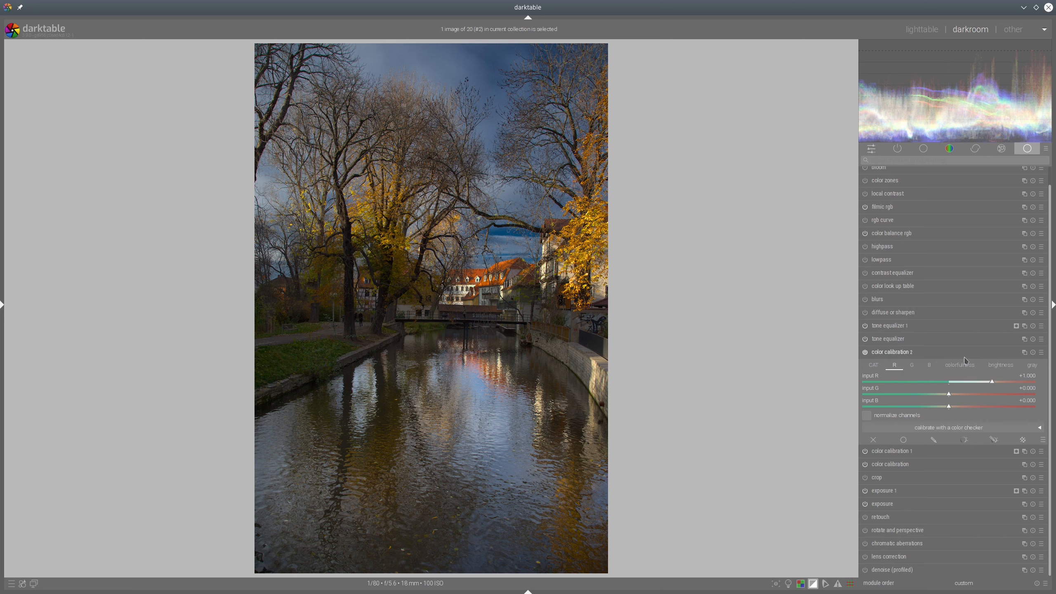
{"action": "left_click", "coordinate": [944, 407]}
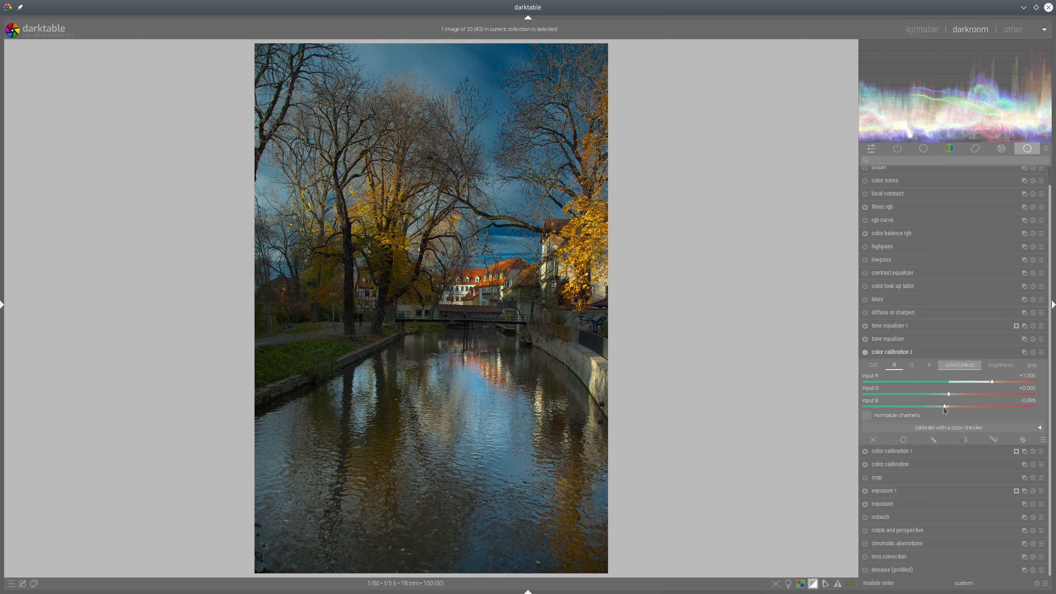
{"action": "left_click", "coordinate": [943, 407]}
{"action": "left_click", "coordinate": [997, 386]}
- Compare the picture with color calibration 2 off and on, inspect the houses close up, and collapse the module
{"action": "left_click", "coordinate": [865, 353]}
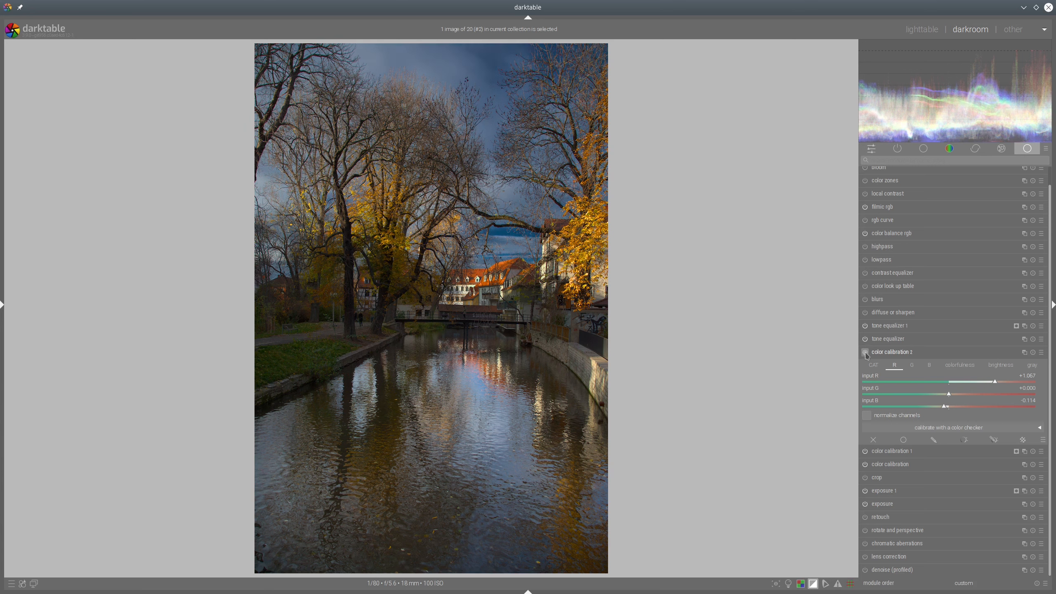
{"action": "left_click", "coordinate": [865, 354]}
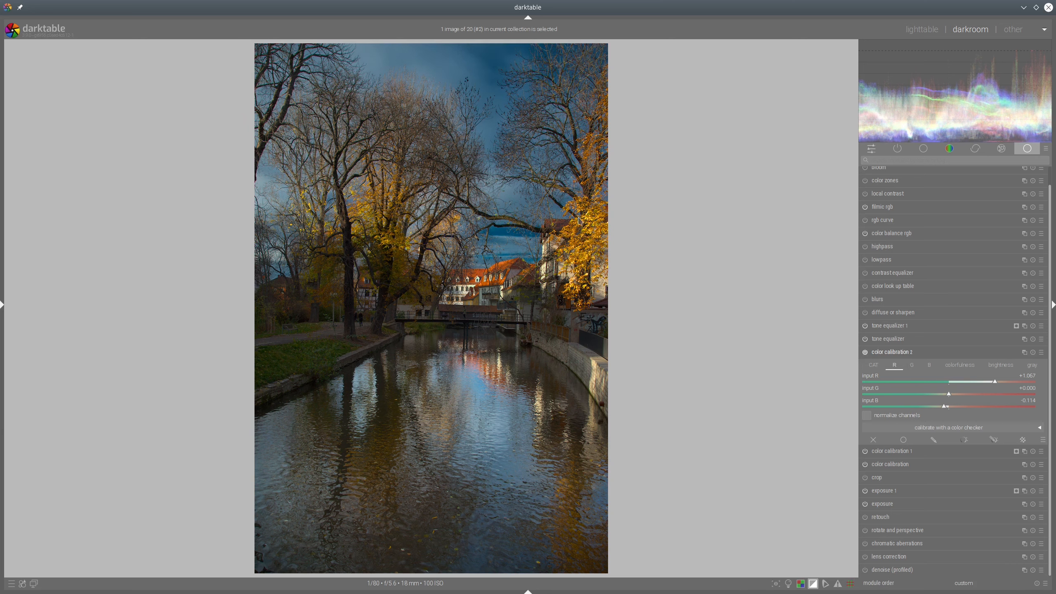
{"action": "middle_click", "coordinate": [481, 298]}
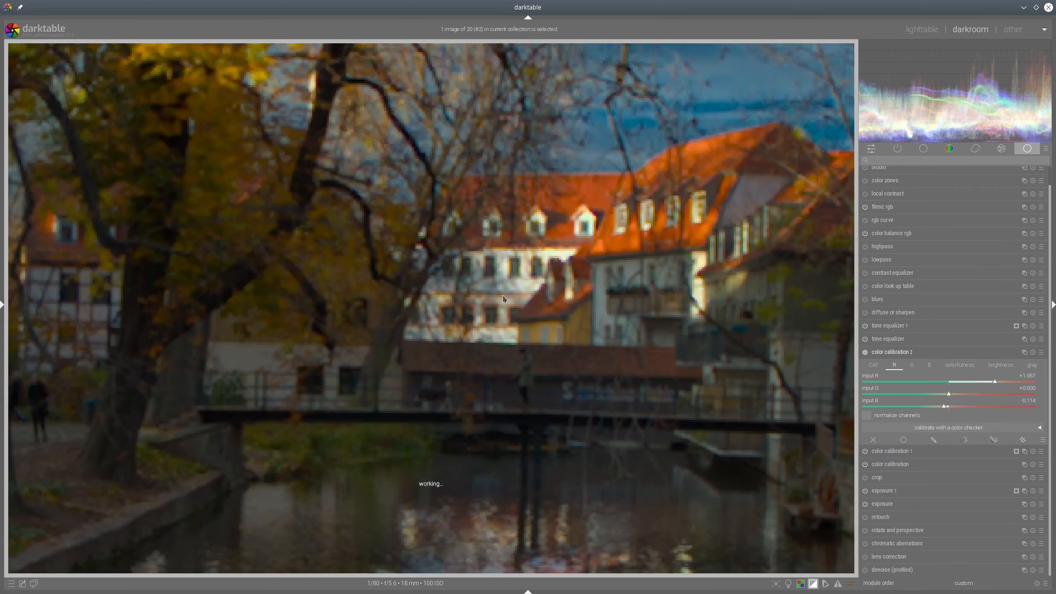
{"action": "left_click", "coordinate": [888, 353]}
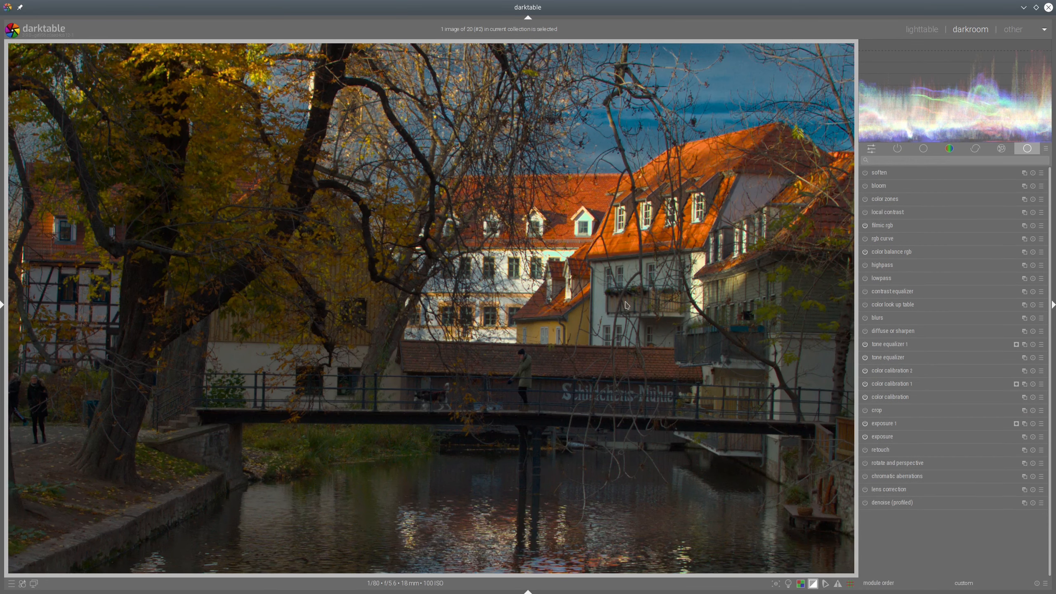
- Check the houses with the raw overexposed indication, briefly viewing them in color assessment mode
{"action": "left_click", "coordinate": [801, 584]}
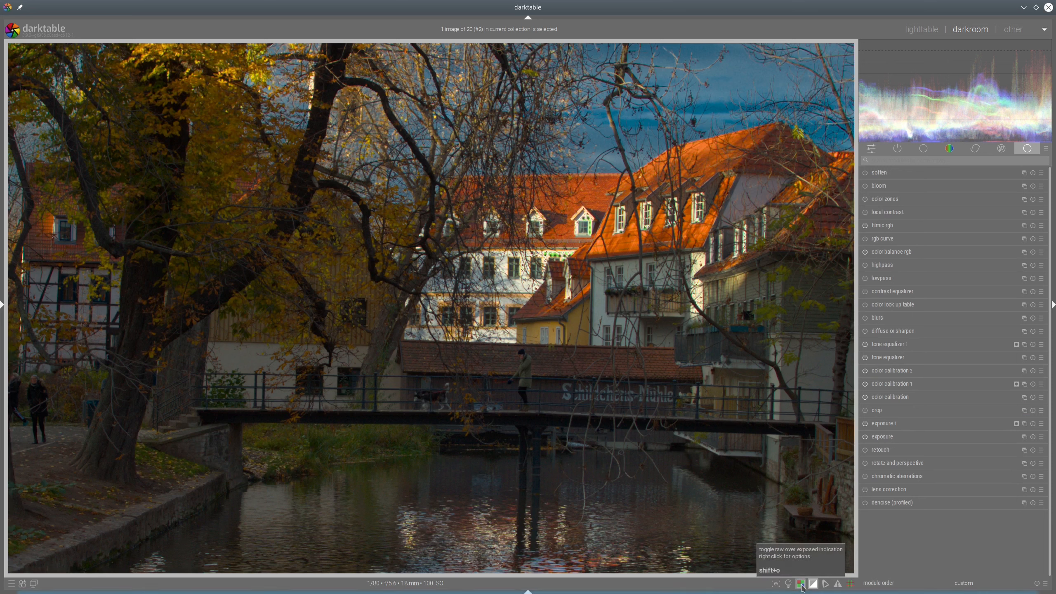
{"action": "key", "text": "ctrl+b"}
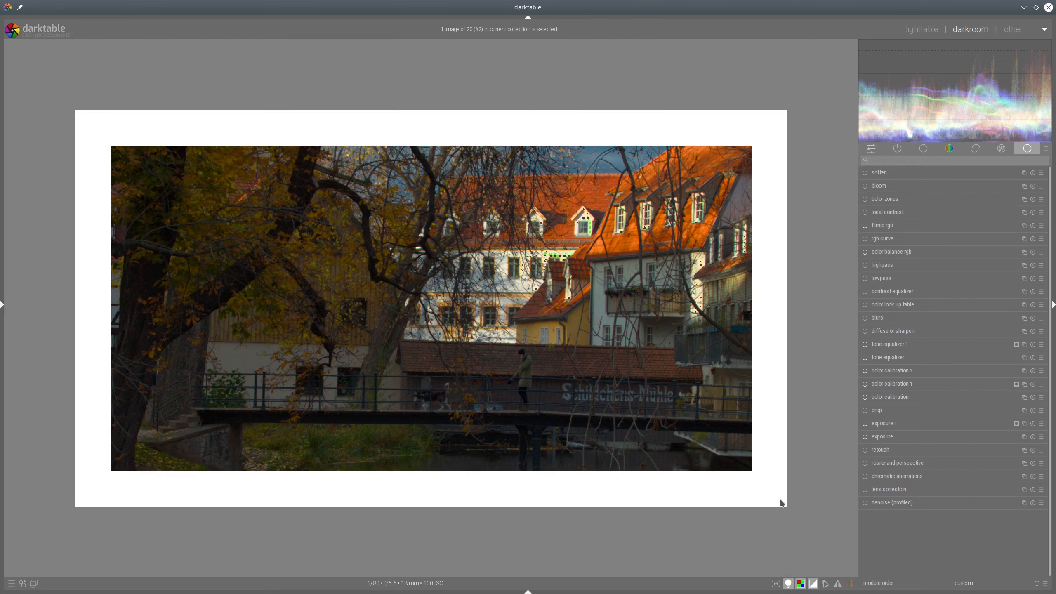
{"action": "left_click", "coordinate": [788, 583]}
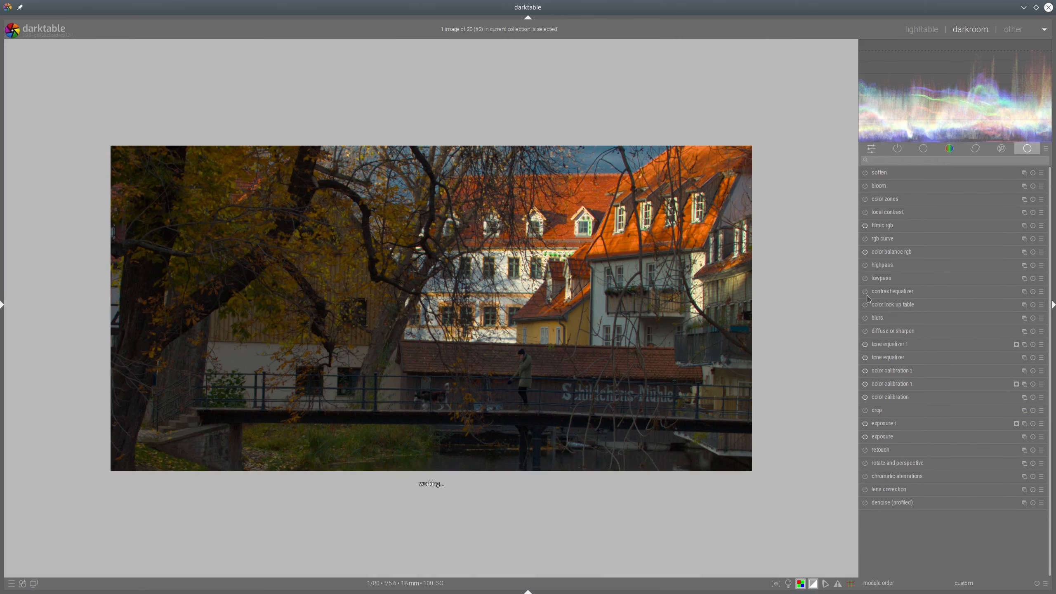
- Set the highlight reconstruction clipping threshold to 1.308 with the raw overexposed indication turned off, and collapse the module
{"action": "left_click", "coordinate": [897, 149]}
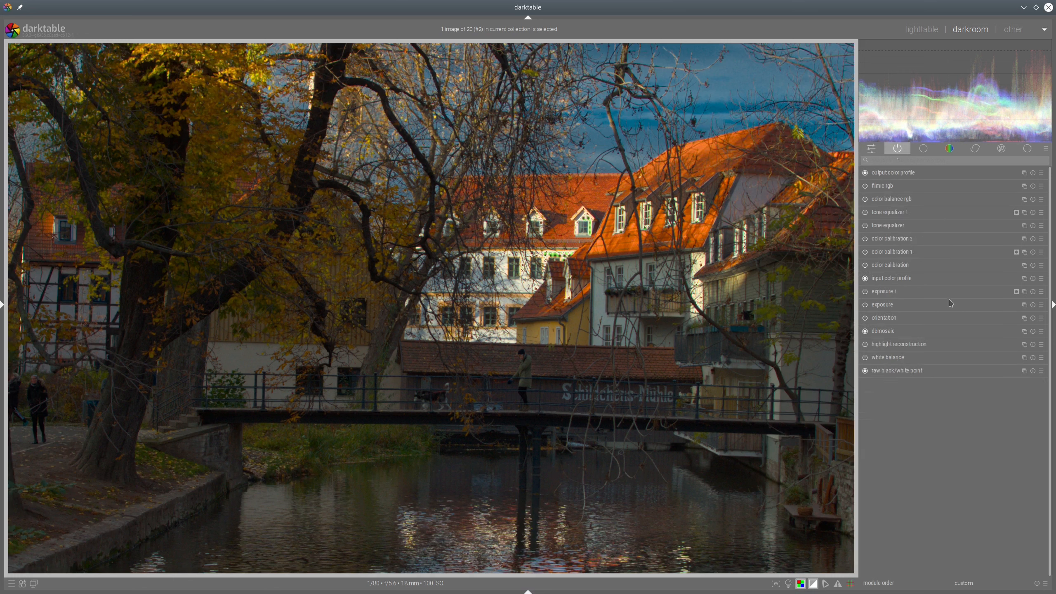
{"action": "left_click", "coordinate": [895, 345]}
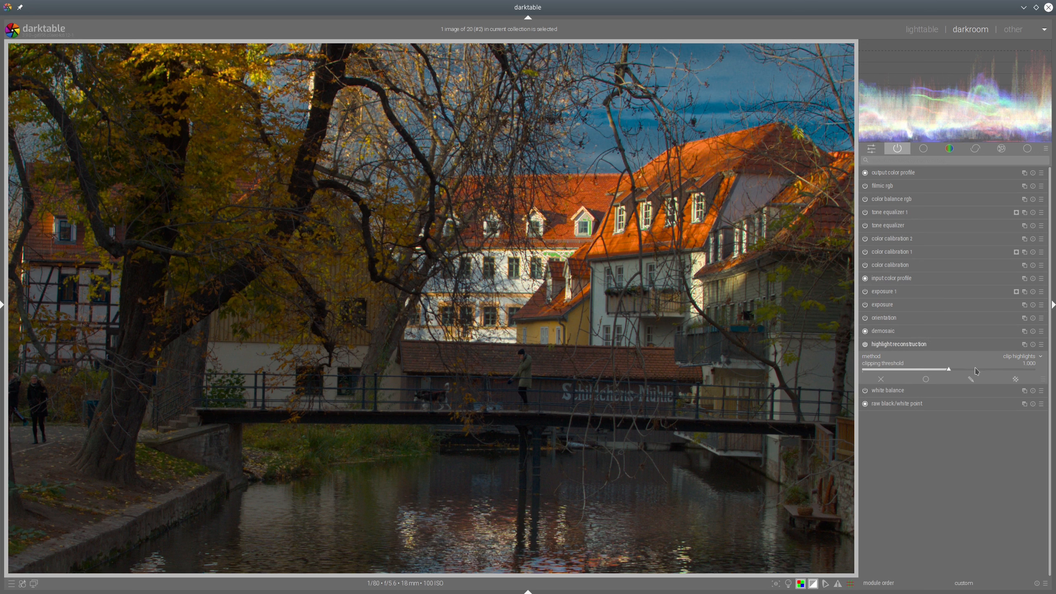
{"action": "left_click", "coordinate": [802, 585]}
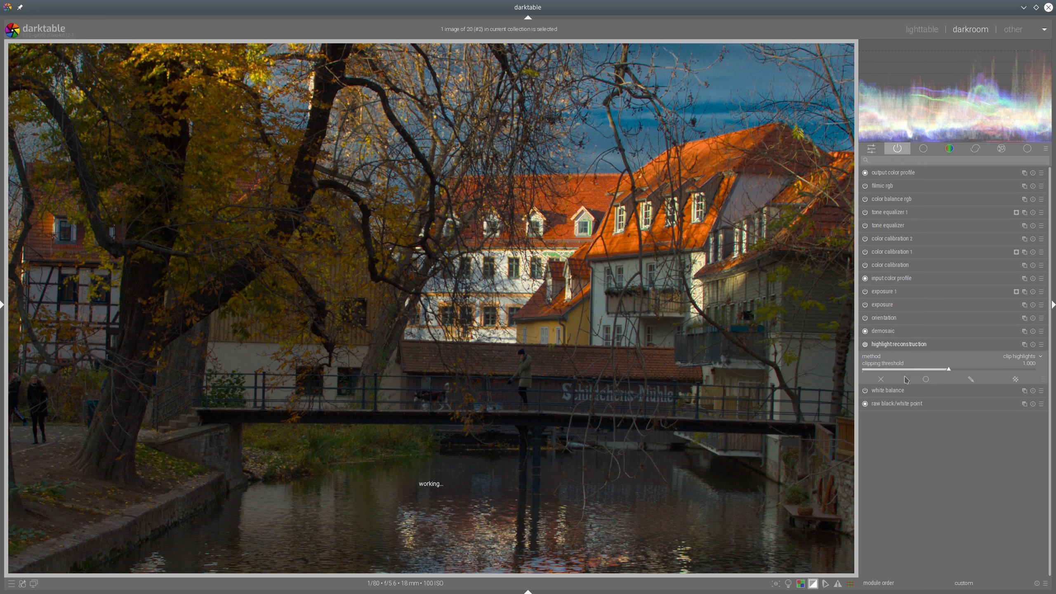
{"action": "left_click", "coordinate": [978, 369]}
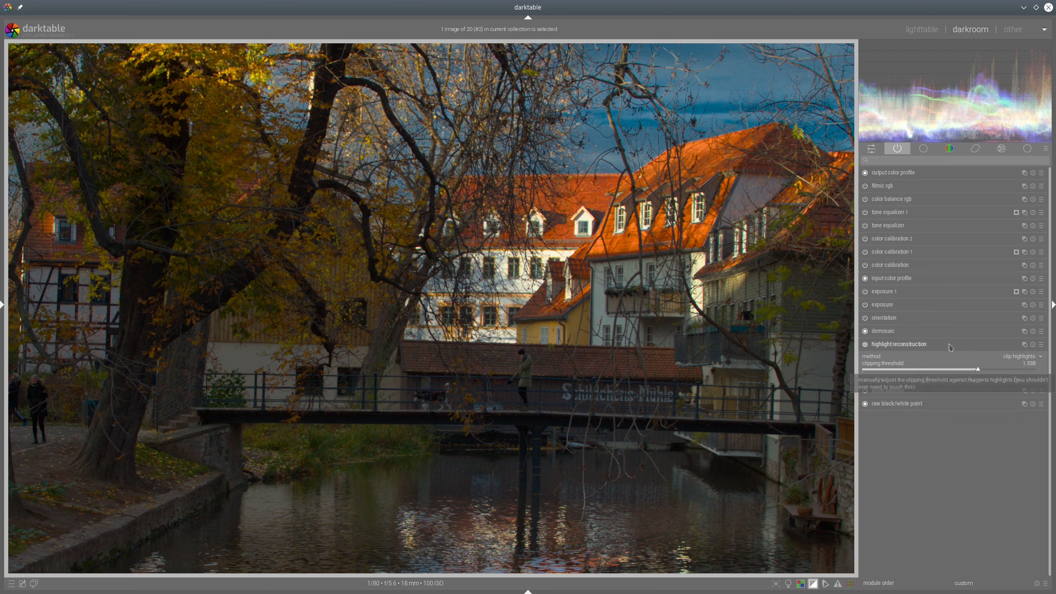
{"action": "left_click", "coordinate": [906, 345]}
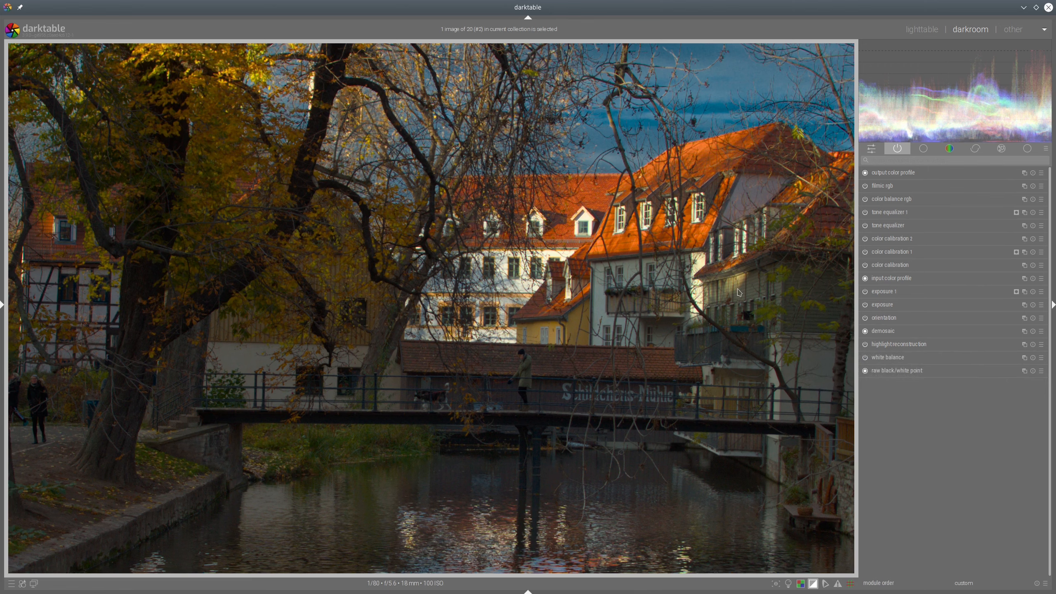
- Inspect the bare branches against the sky close up and enable denoise (profiled) and lens correction
{"action": "scroll", "coordinate": [705, 358], "scroll_direction": "down", "scroll_amount": 10}
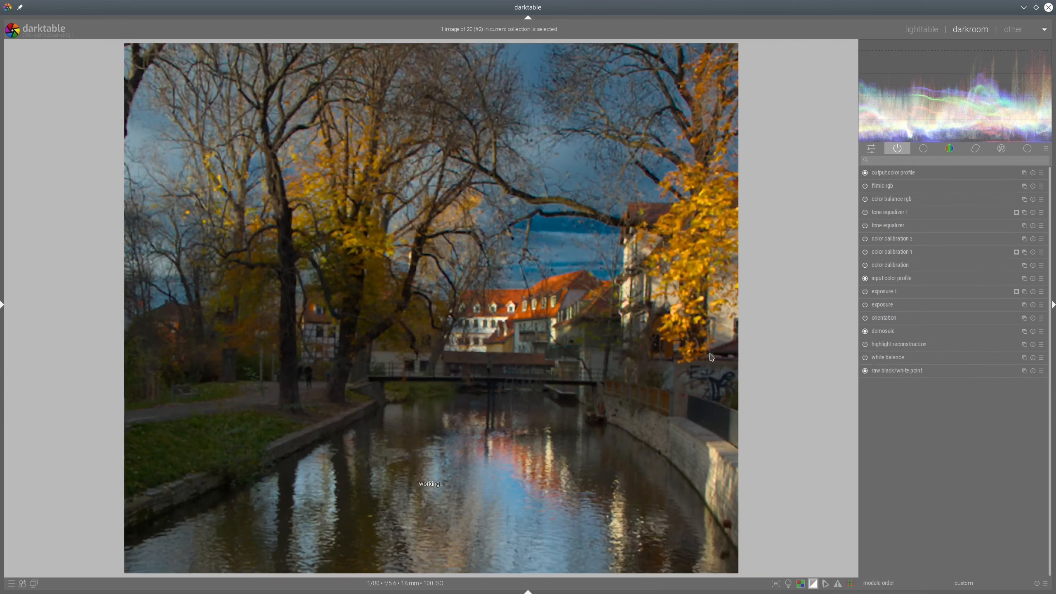
{"action": "scroll", "coordinate": [539, 200], "scroll_direction": "up", "scroll_amount": 8}
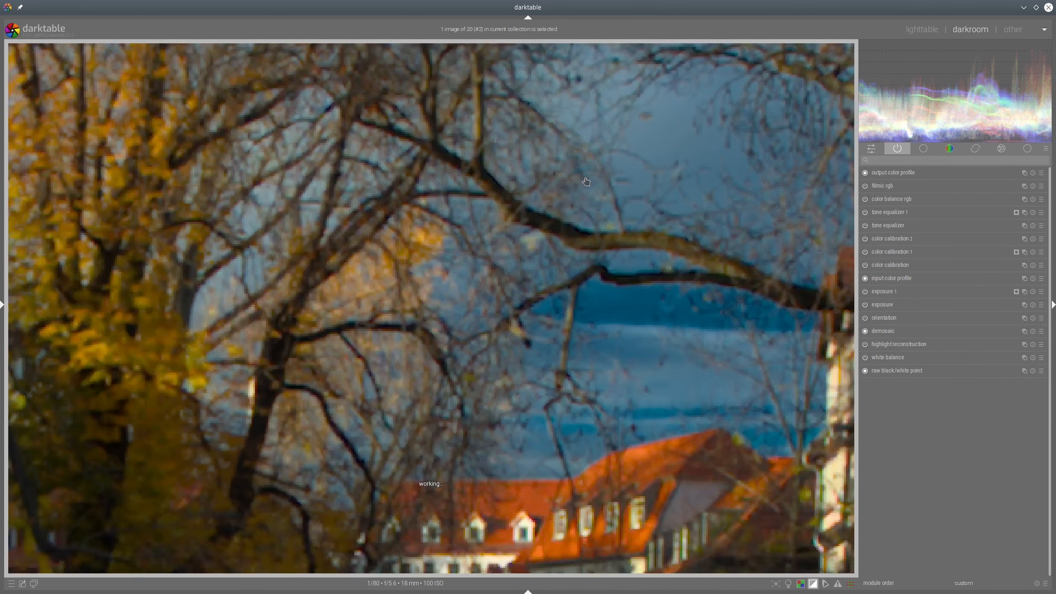
{"action": "scroll", "coordinate": [539, 200], "scroll_direction": "up", "scroll_amount": 3}
{"action": "scroll", "coordinate": [490, 192], "scroll_direction": "down", "scroll_amount": 4}
{"action": "scroll", "coordinate": [301, 214], "scroll_direction": "up", "scroll_amount": 2}
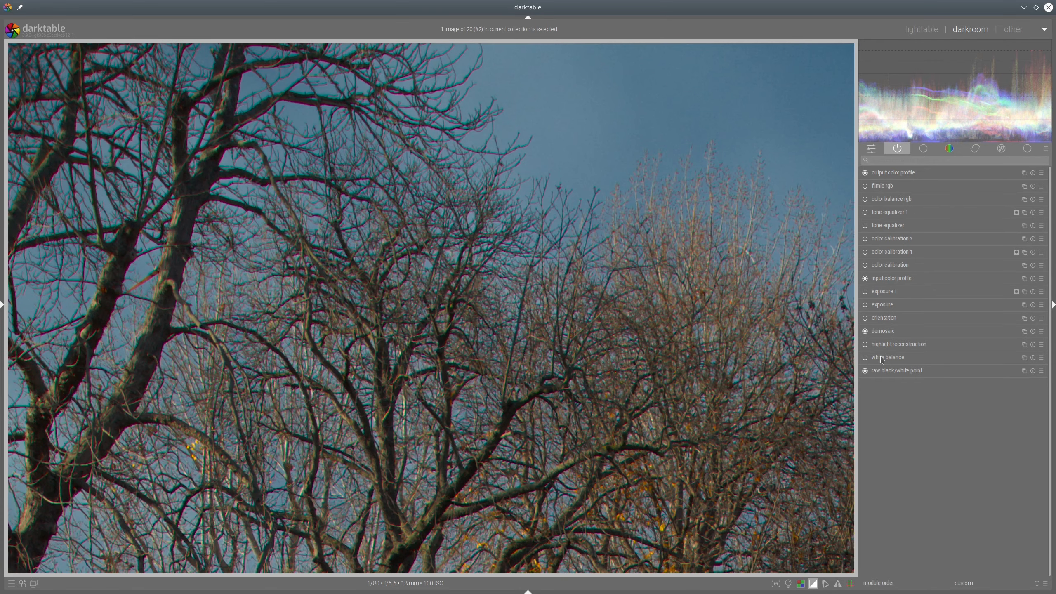
{"action": "left_click", "coordinate": [1026, 148]}
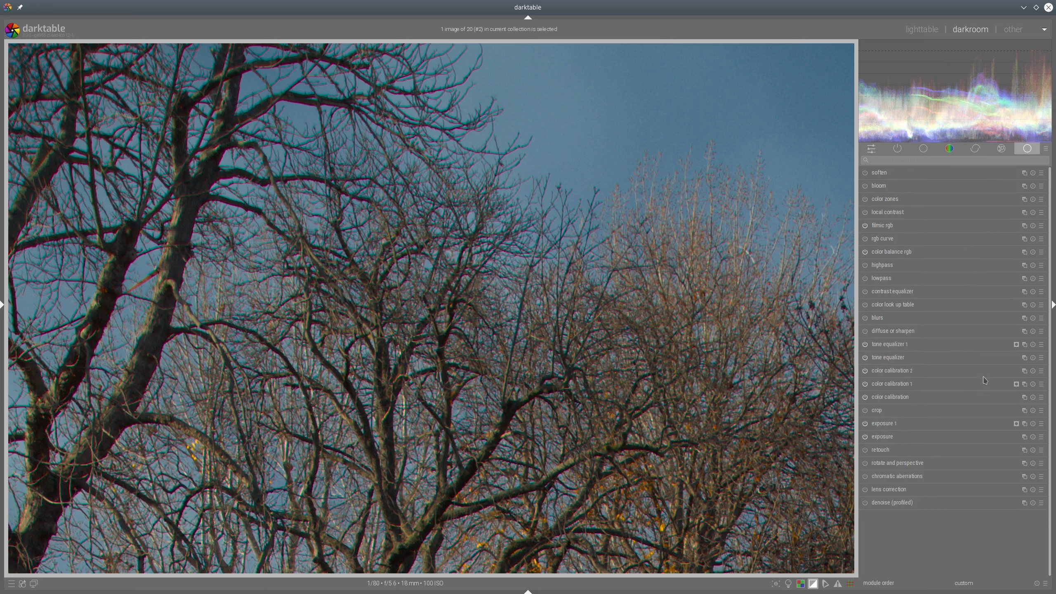
{"action": "left_click", "coordinate": [864, 503]}
{"action": "left_click", "coordinate": [867, 490]}
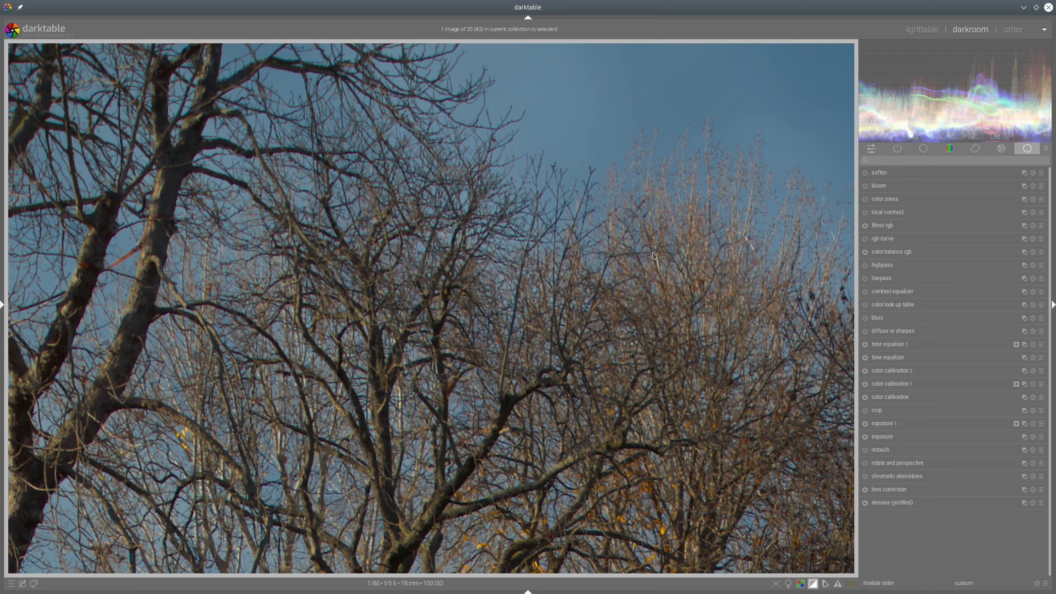
- Overwrite the TCA in lens correction with red 1.00076 and blue 1.00038, and enable the chromatic aberrations module
{"action": "left_click", "coordinate": [893, 491]}
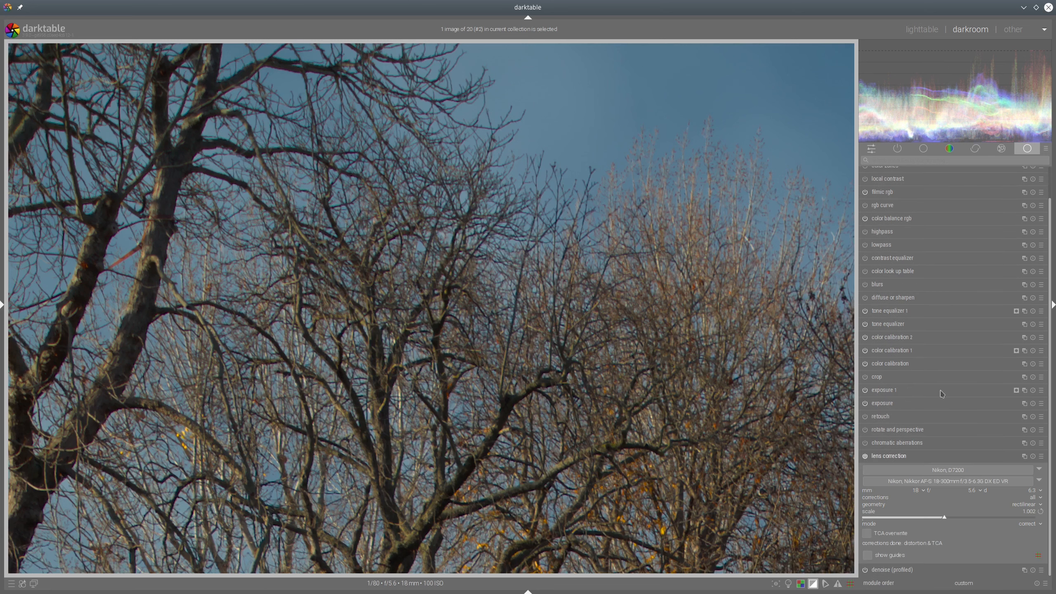
{"action": "left_click", "coordinate": [867, 534]}
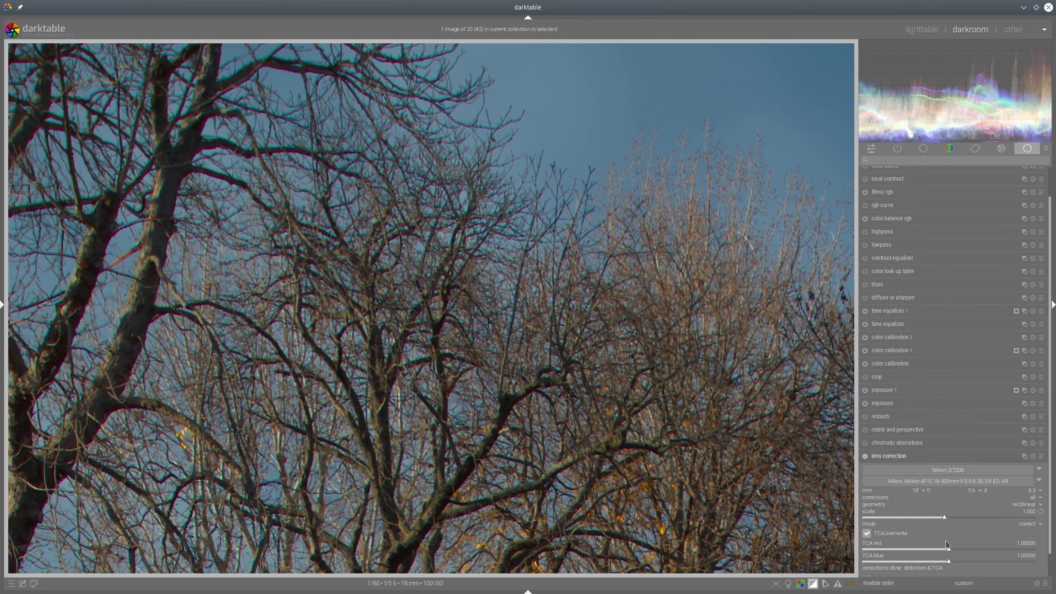
{"action": "left_click", "coordinate": [956, 550]}
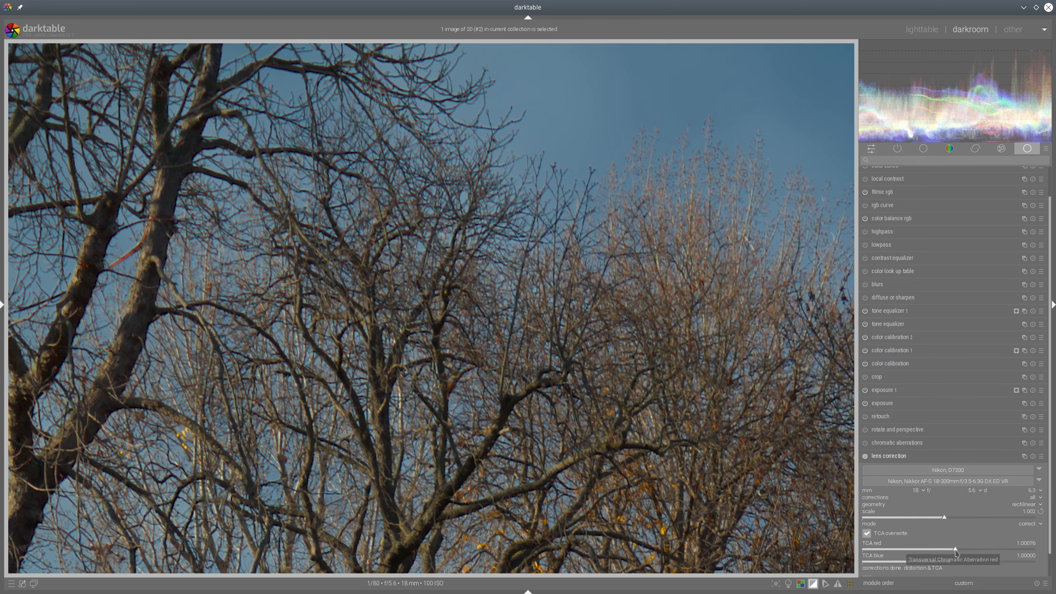
{"action": "left_click", "coordinate": [954, 550]}
{"action": "left_click", "coordinate": [955, 549]}
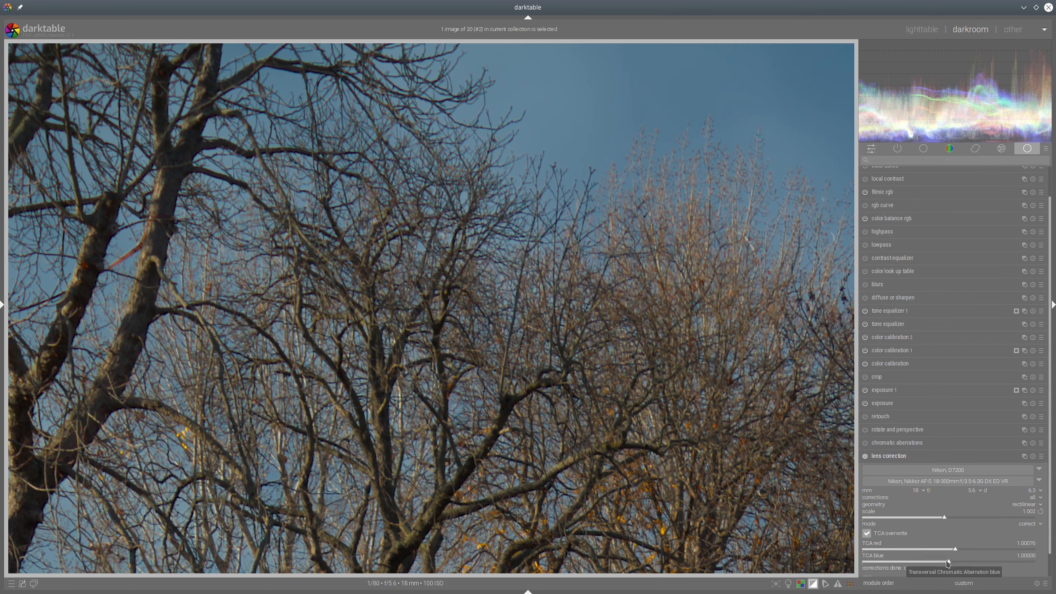
{"action": "left_click", "coordinate": [952, 561]}
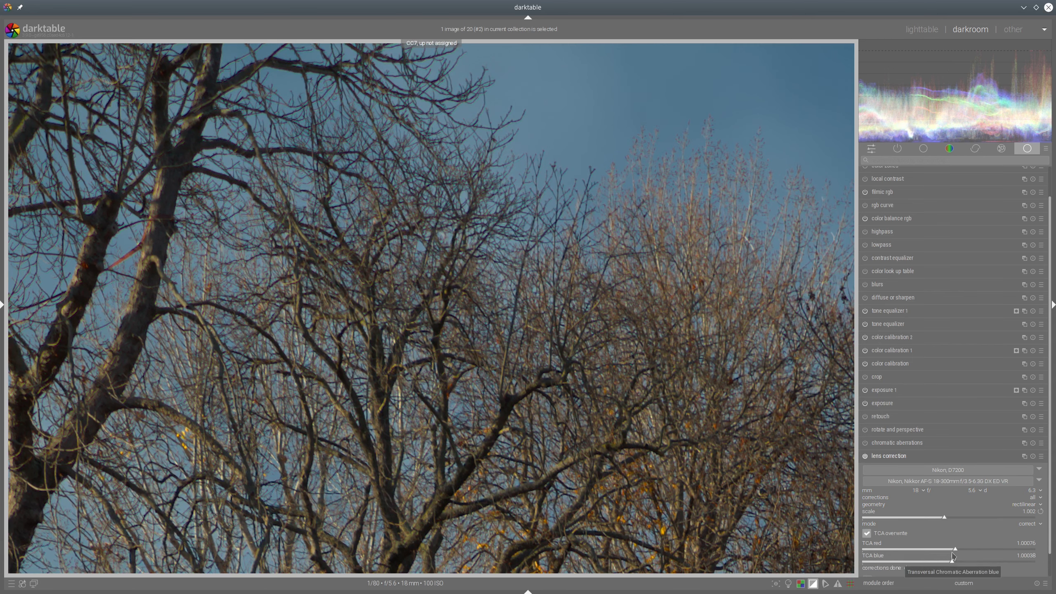
{"action": "left_click", "coordinate": [896, 456]}
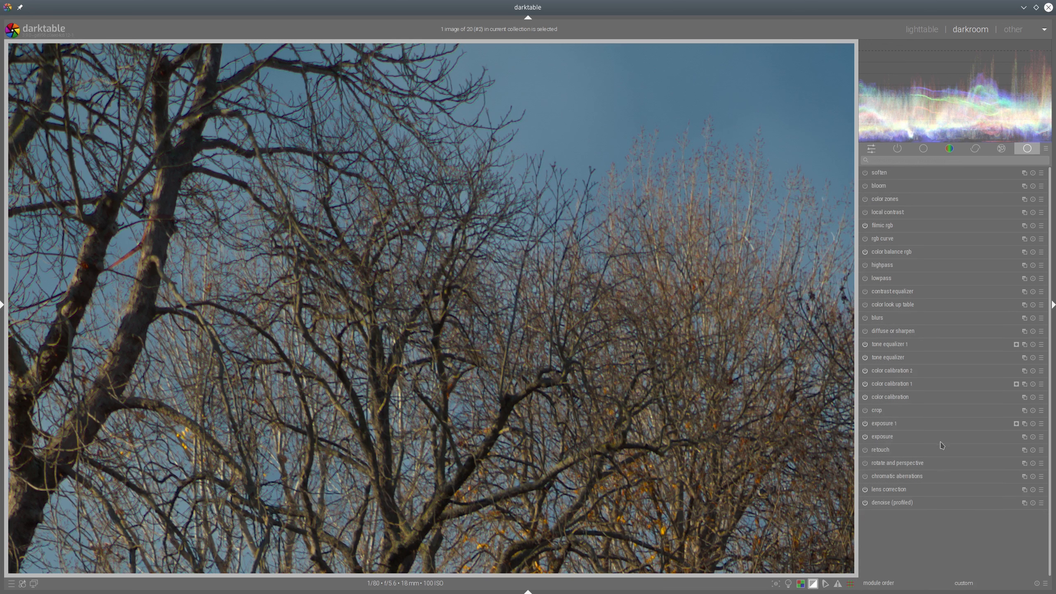
{"action": "left_click", "coordinate": [866, 477]}
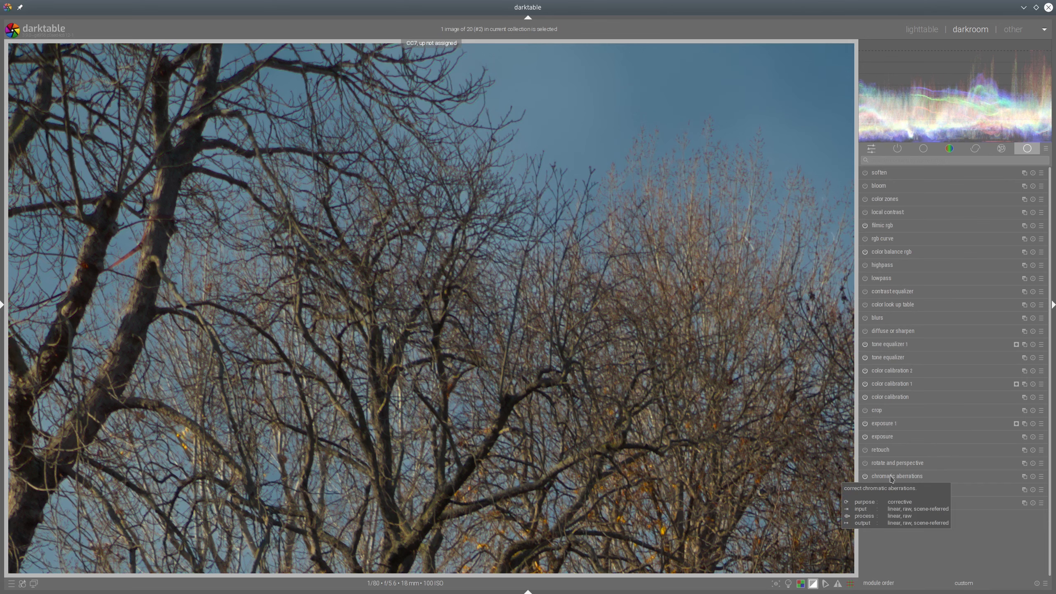
{"action": "scroll", "coordinate": [624, 299], "scroll_direction": "down", "scroll_amount": 6}
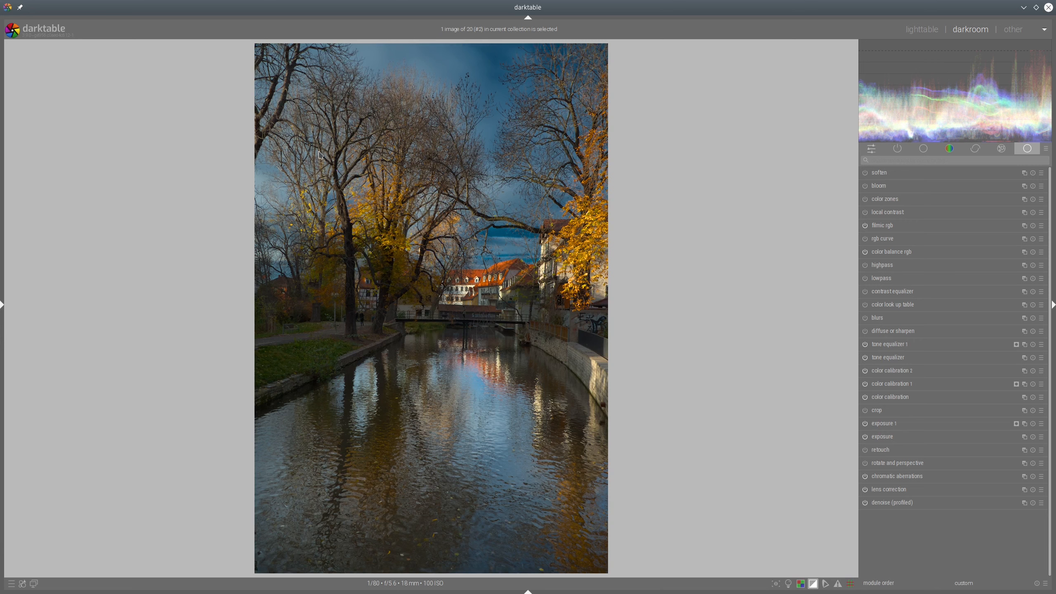
{"action": "mouse_move", "coordinate": [319, 151]}
{"action": "left_mouse_down"}
{"action": "mouse_move", "coordinate": [411, 148]}
{"action": "mouse_move", "coordinate": [546, 166]}
{"action": "mouse_move", "coordinate": [684, 262]}
{"action": "mouse_move", "coordinate": [701, 386]}
{"action": "mouse_move", "coordinate": [627, 461]}
{"action": "mouse_move", "coordinate": [528, 438]}
{"action": "mouse_move", "coordinate": [364, 320]}
{"action": "mouse_move", "coordinate": [282, 156]}
{"action": "mouse_move", "coordinate": [358, 155]}
{"action": "left_mouse_up"}
{"action": "mouse_move", "coordinate": [247, 300]}
{"action": "left_mouse_down"}
{"action": "mouse_move", "coordinate": [572, 301]}
{"action": "mouse_move", "coordinate": [623, 333]}
{"action": "left_mouse_up"}
{"action": "mouse_move", "coordinate": [497, 379]}
{"action": "left_mouse_down"}
{"action": "mouse_move", "coordinate": [444, 339]}
{"action": "mouse_move", "coordinate": [389, 331]}
{"action": "mouse_move", "coordinate": [243, 350]}
{"action": "mouse_move", "coordinate": [244, 301]}
{"action": "left_mouse_up"}
- Take a snapshot of the river image at history step 7, color calibration
{"action": "left_click", "coordinate": [3, 307]}
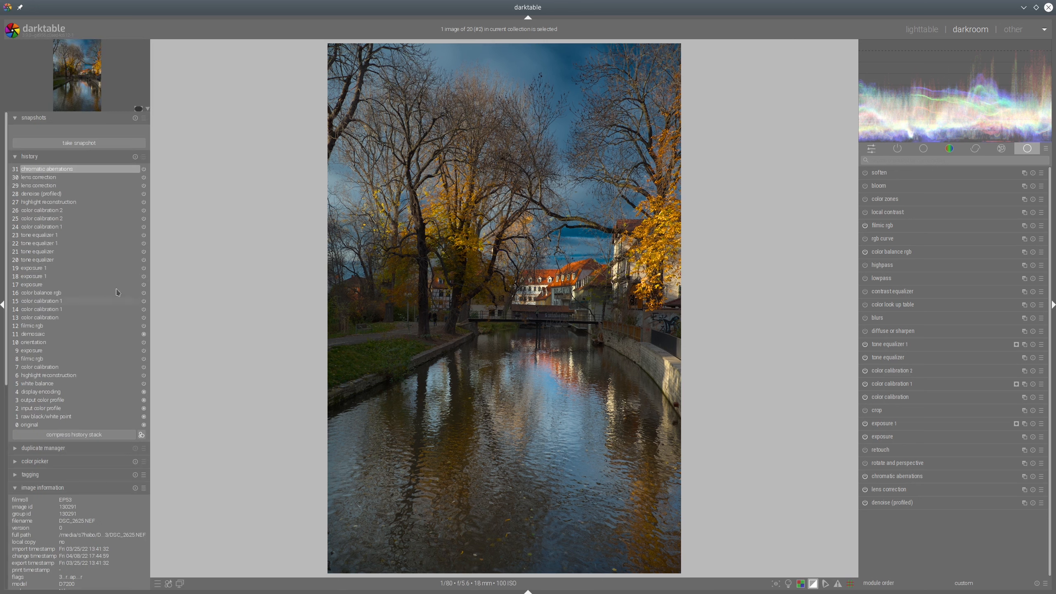
{"action": "left_click", "coordinate": [42, 368]}
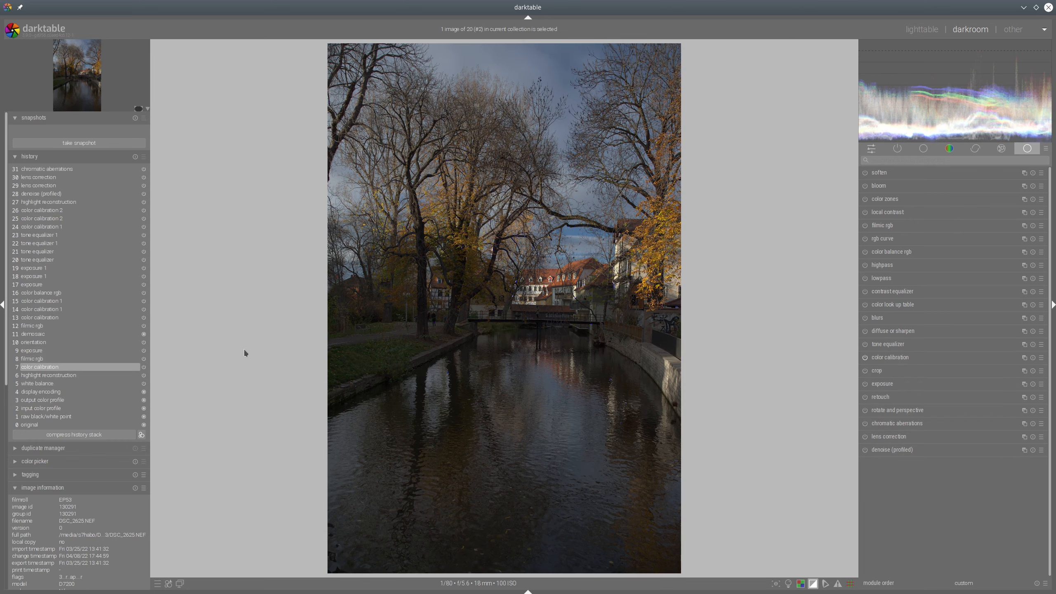
{"action": "left_click", "coordinate": [70, 143]}
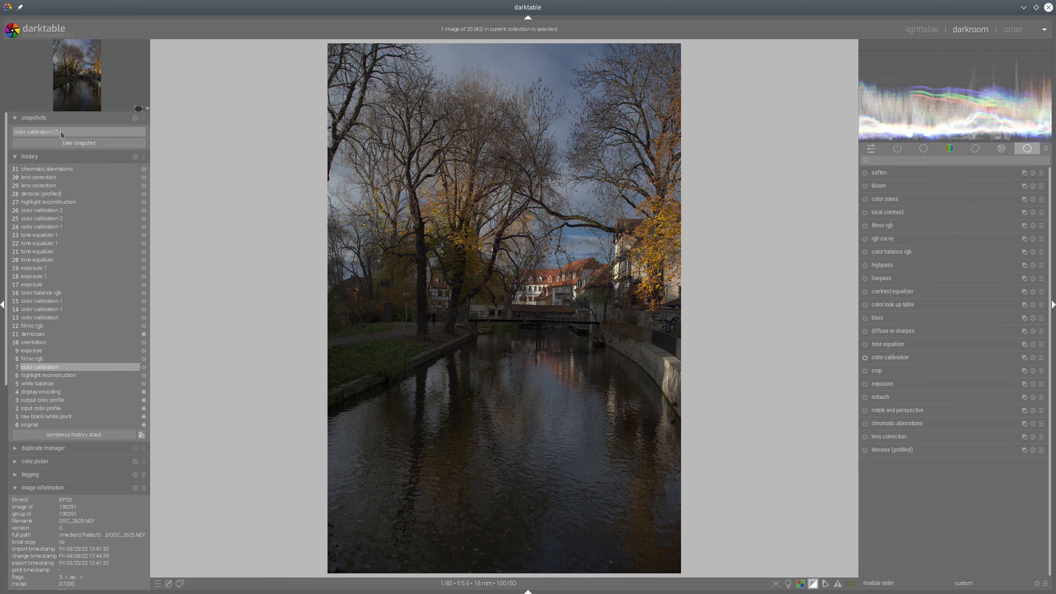
- Return to history step 31, sweep the snapshot's dividing line across the picture to compare both states, and clear the snapshots
{"action": "left_click", "coordinate": [63, 134]}
{"action": "left_click", "coordinate": [46, 168]}
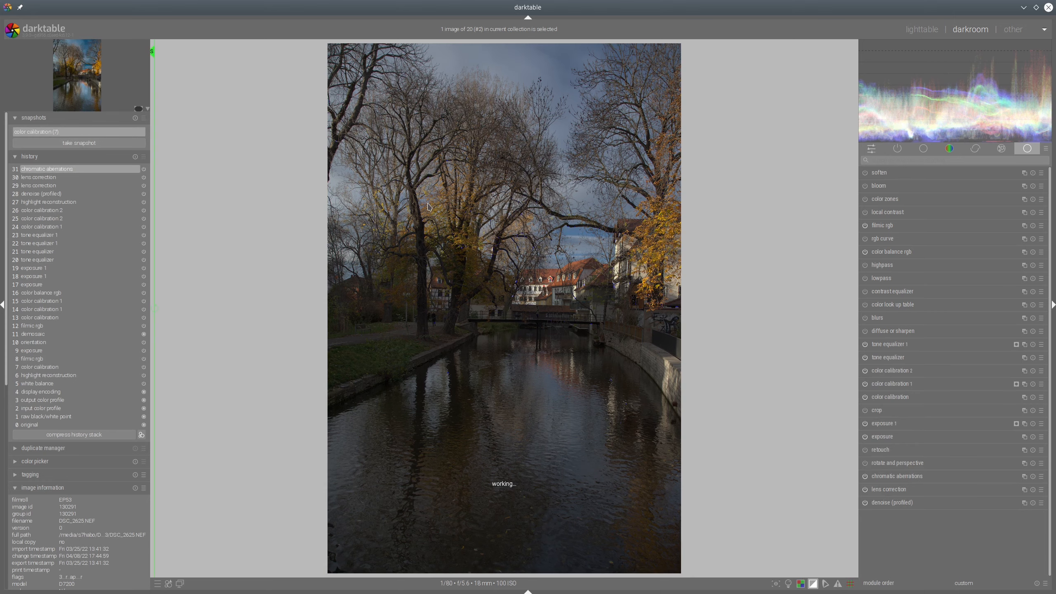
{"action": "left_click_drag", "start_coordinate": [676, 265], "coordinate": [320, 294]}
{"action": "left_click", "coordinate": [135, 118]}
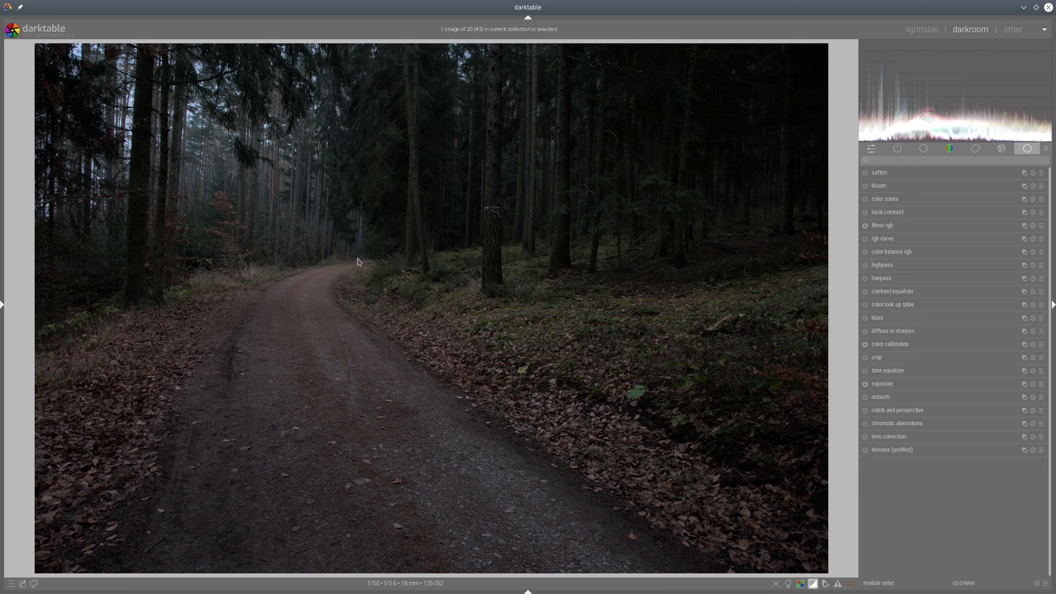
{"action": "mouse_move", "coordinate": [359, 260]}
{"action": "left_mouse_down"}
{"action": "mouse_move", "coordinate": [272, 368]}
{"action": "mouse_move", "coordinate": [311, 508]}
{"action": "mouse_move", "coordinate": [311, 490]}
{"action": "mouse_move", "coordinate": [290, 519]}
{"action": "left_mouse_up"}
{"action": "mouse_move", "coordinate": [412, 276]}
{"action": "left_mouse_down"}
{"action": "mouse_move", "coordinate": [754, 258]}
{"action": "mouse_move", "coordinate": [809, 282]}
{"action": "mouse_move", "coordinate": [802, 321]}
{"action": "mouse_move", "coordinate": [631, 362]}
{"action": "mouse_move", "coordinate": [493, 362]}
{"action": "mouse_move", "coordinate": [389, 321]}
{"action": "mouse_move", "coordinate": [388, 283]}
{"action": "mouse_move", "coordinate": [428, 277]}
{"action": "left_mouse_up"}
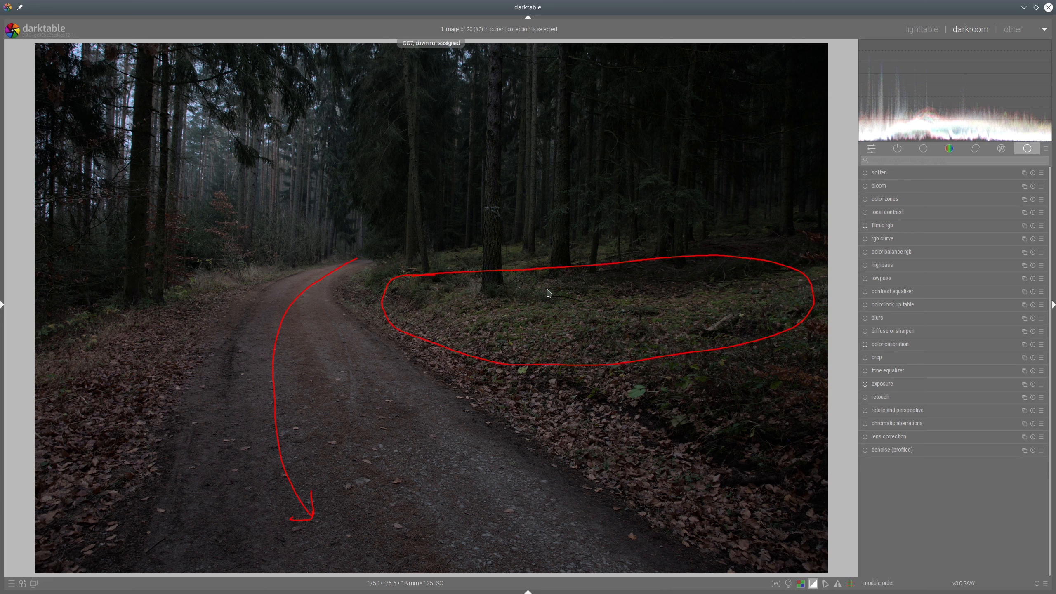
{"action": "key", "text": "super+shift+F11"}
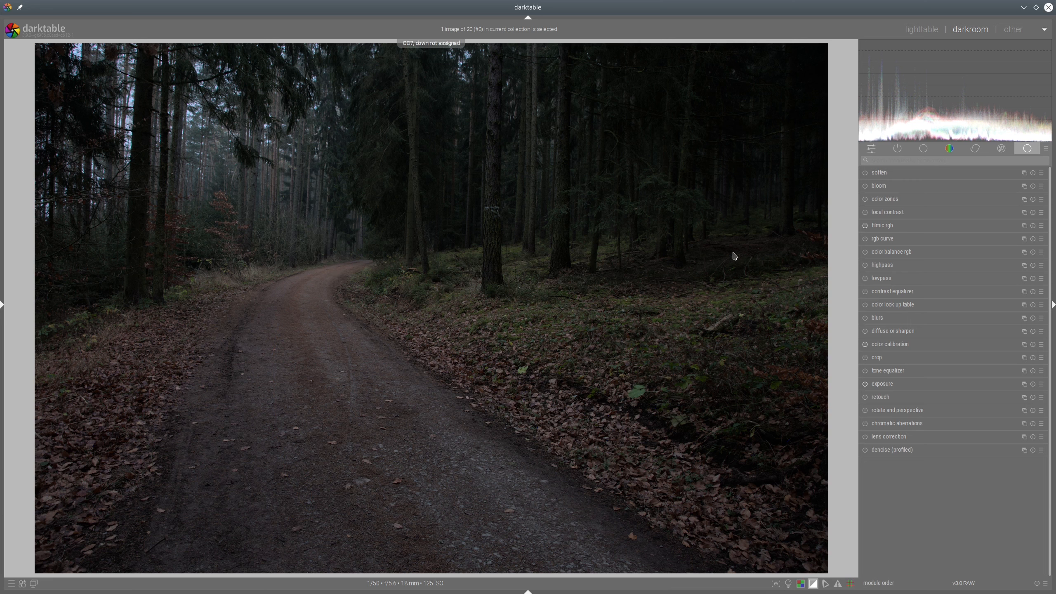
{"action": "mouse_move", "coordinate": [240, 258]}
{"action": "left_mouse_down"}
{"action": "mouse_move", "coordinate": [684, 237]}
{"action": "mouse_move", "coordinate": [807, 253]}
{"action": "mouse_move", "coordinate": [831, 302]}
{"action": "mouse_move", "coordinate": [755, 344]}
{"action": "mouse_move", "coordinate": [474, 370]}
{"action": "mouse_move", "coordinate": [111, 347]}
{"action": "mouse_move", "coordinate": [130, 305]}
{"action": "mouse_move", "coordinate": [245, 262]}
{"action": "left_mouse_up"}
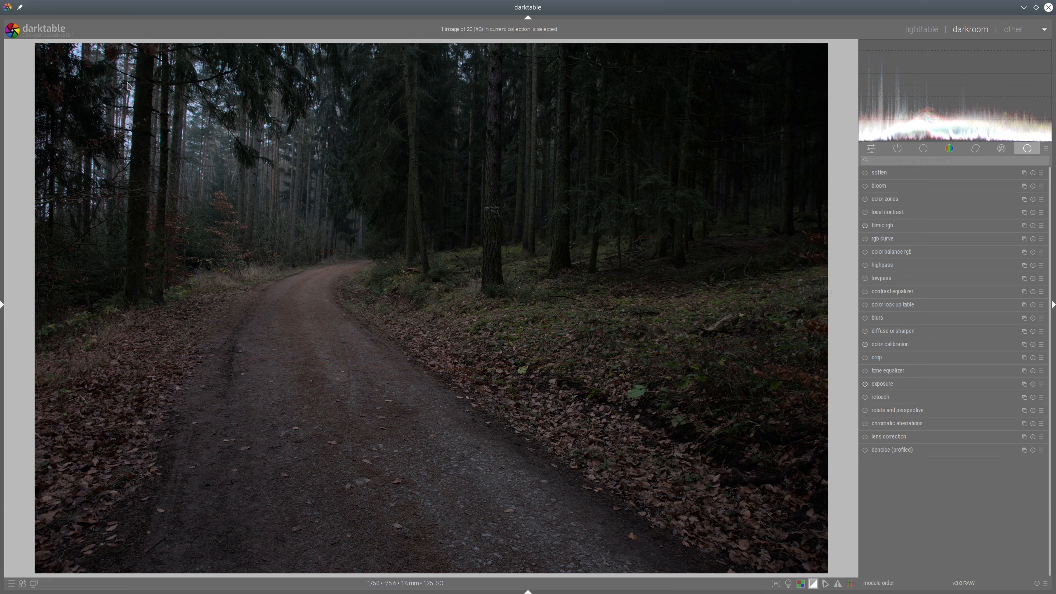
- Lower the contrast slightly in filmic rgb and set its black relative exposure to -12.04 EV
{"action": "mouse_move", "coordinate": [882, 67]}
{"action": "left_click", "coordinate": [898, 227]}
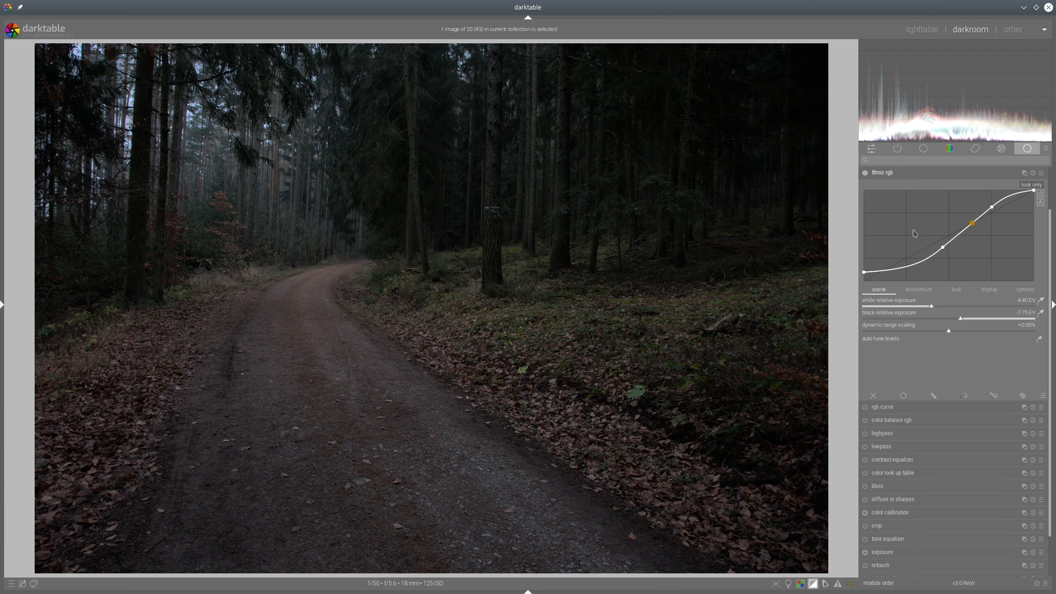
{"action": "left_click", "coordinate": [956, 289]}
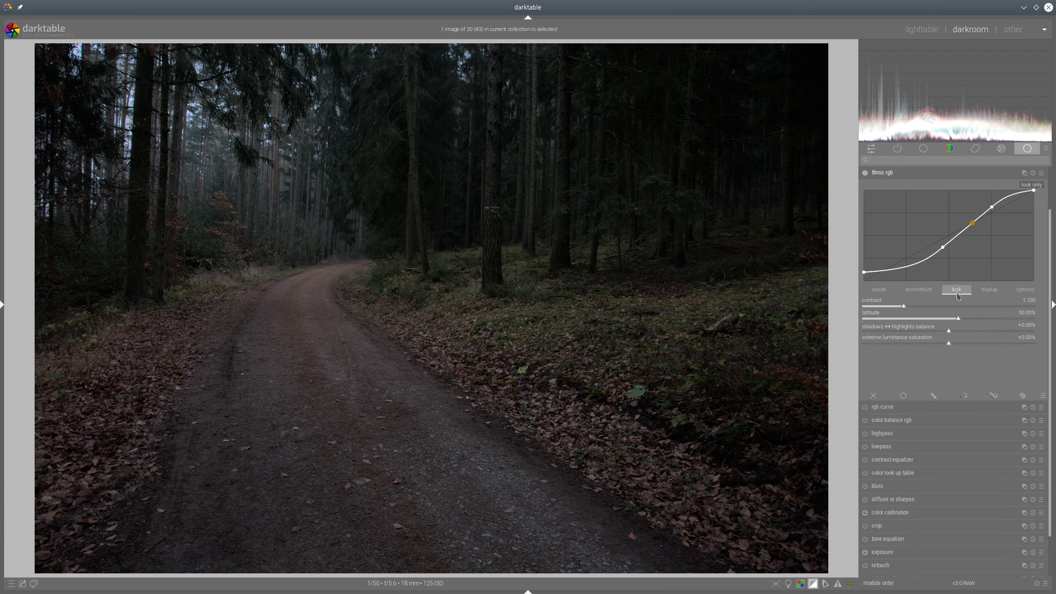
{"action": "left_click", "coordinate": [899, 307]}
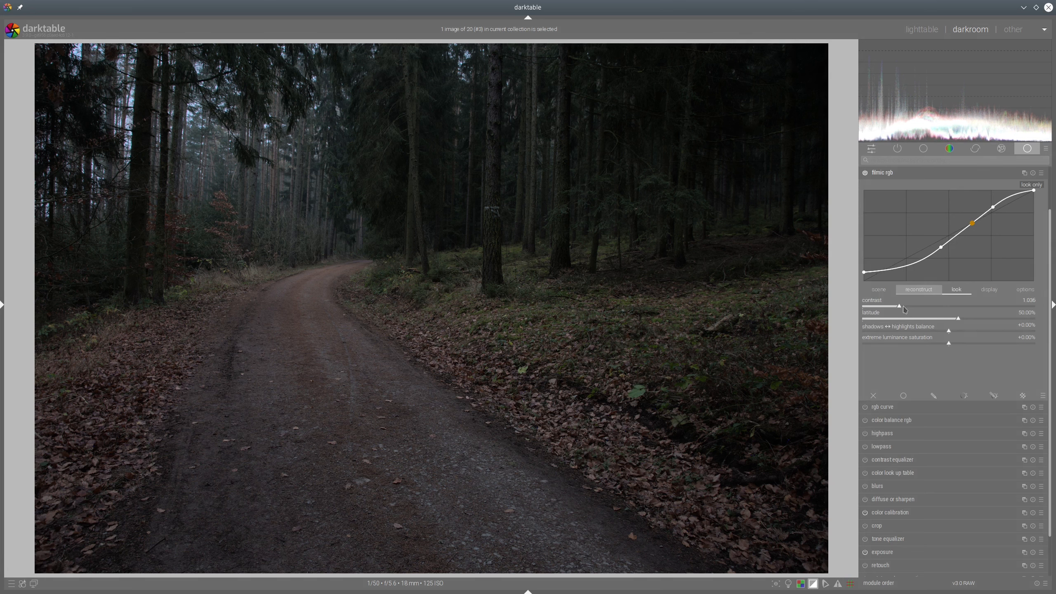
{"action": "left_click", "coordinate": [882, 290]}
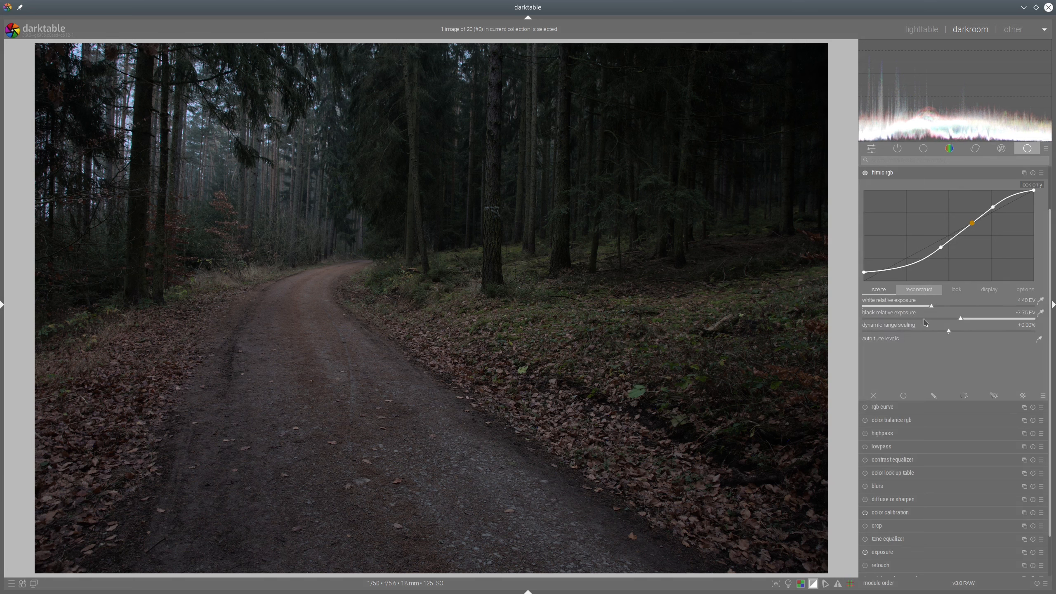
{"action": "left_click", "coordinate": [894, 321]}
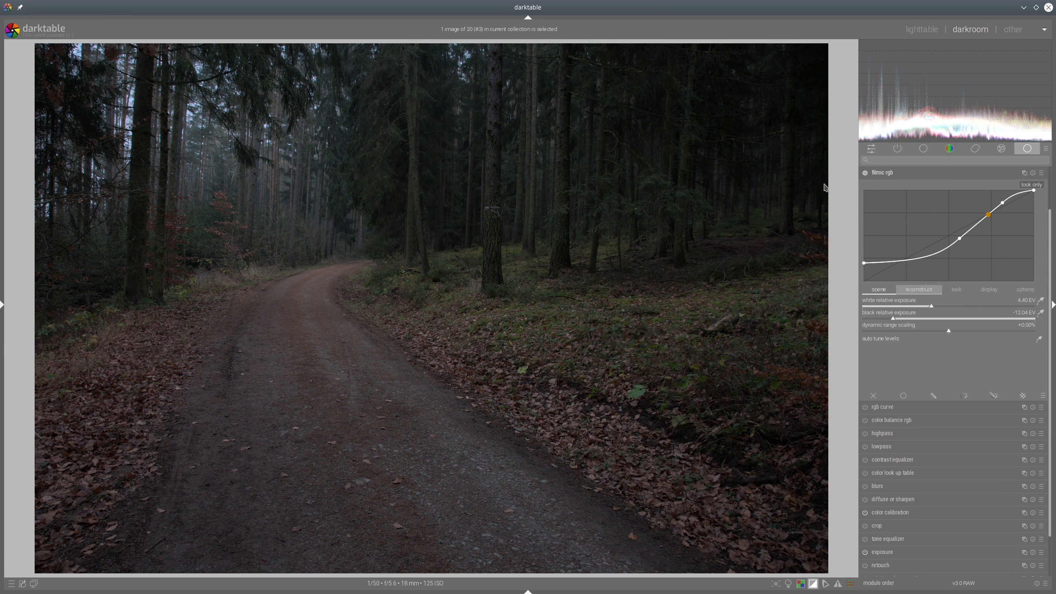
{"action": "left_click", "coordinate": [885, 177]}
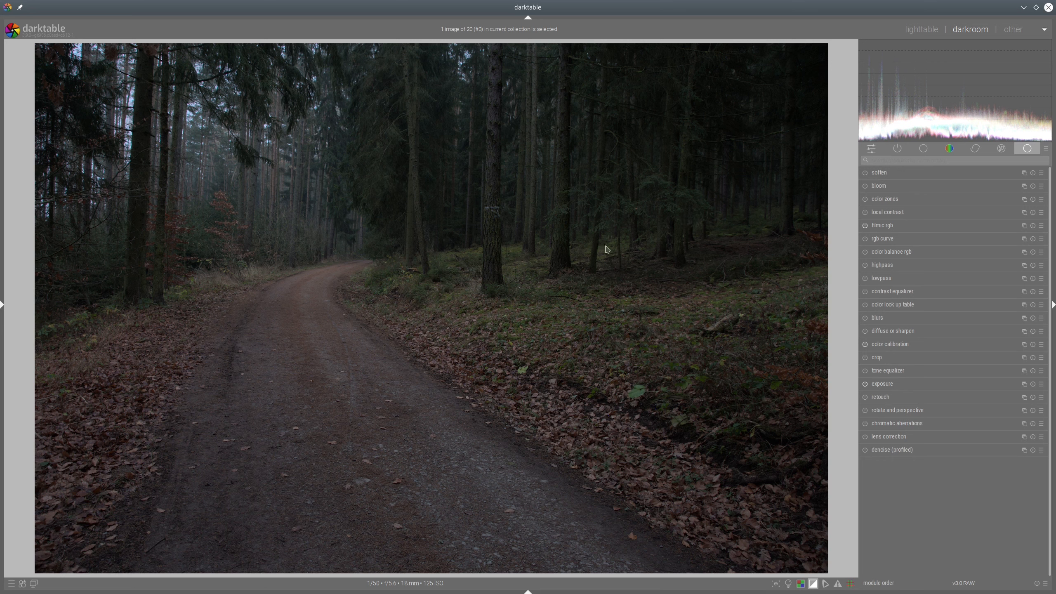
- Set global vibrance to 17.14% and the perceptual saturation of the shadows to 18.81% in color balance rgb
{"action": "left_click", "coordinate": [886, 253]}
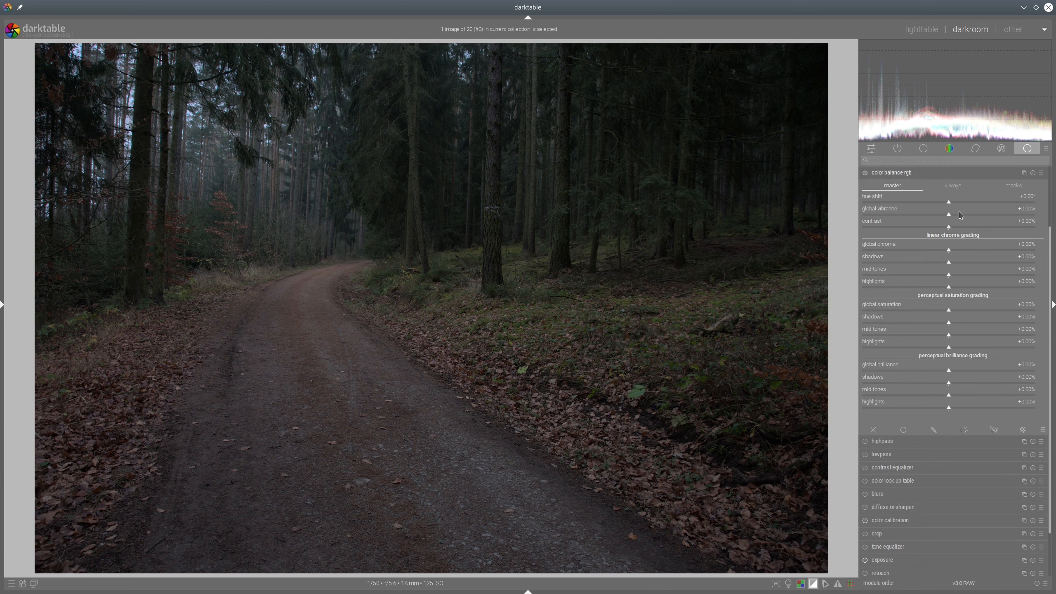
{"action": "left_click", "coordinate": [978, 216]}
{"action": "left_click", "coordinate": [1013, 323]}
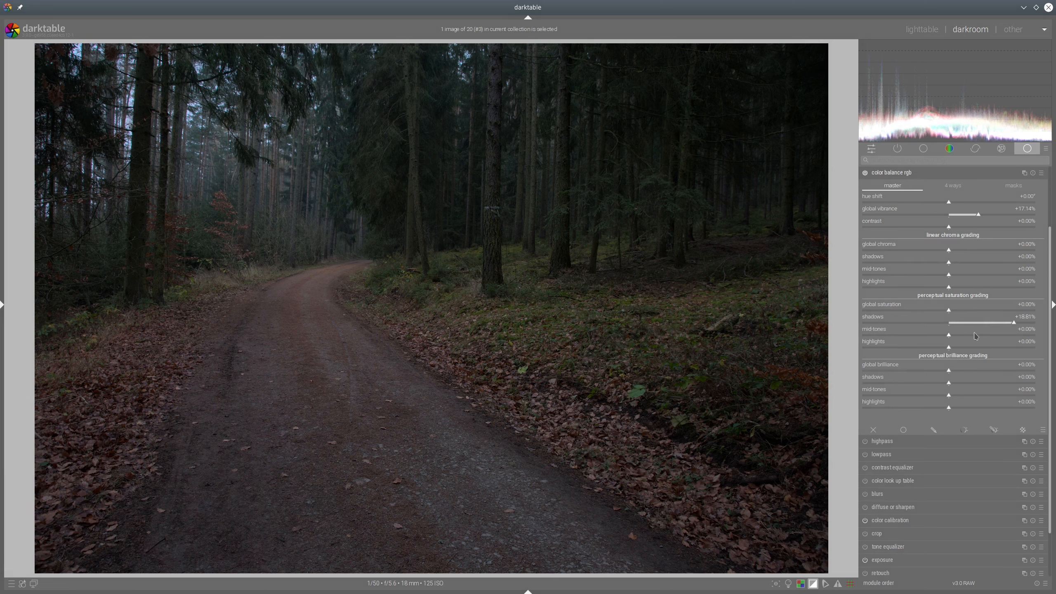
- Set global chroma to 17.14%, mid-tones saturation to 8.10% and highlights brilliance to 16.67% in color balance rgb
{"action": "left_click", "coordinate": [982, 408]}
{"action": "left_click", "coordinate": [979, 250]}
{"action": "left_click", "coordinate": [976, 335]}
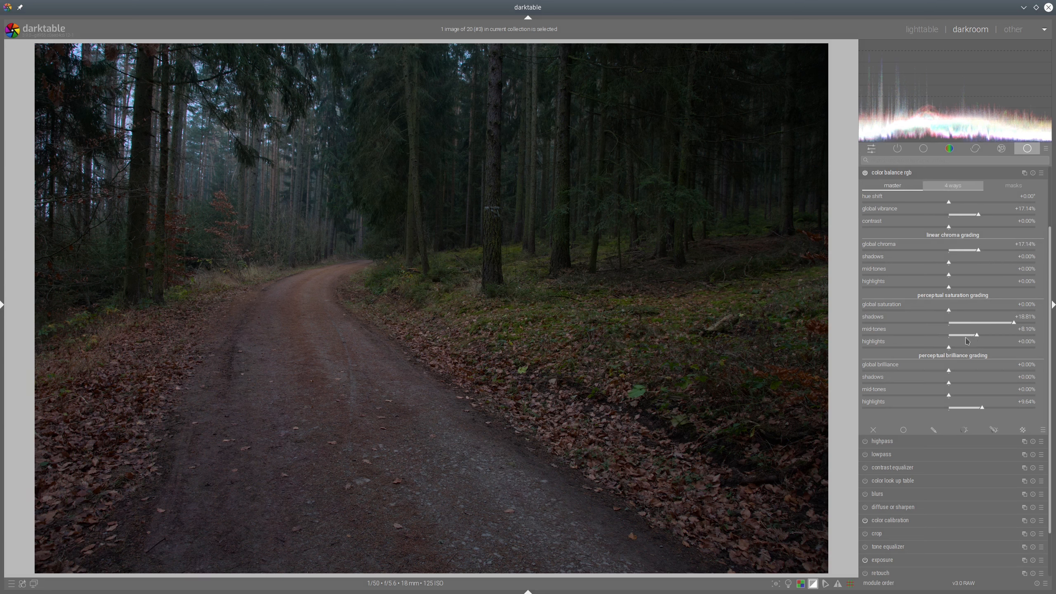
{"action": "left_click", "coordinate": [1006, 408]}
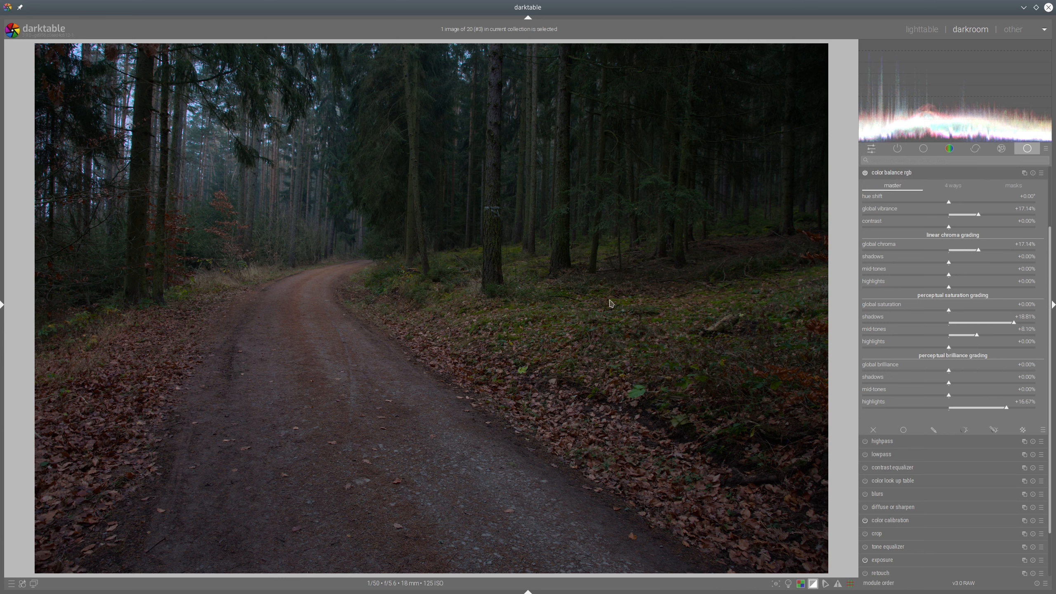
{"action": "left_click", "coordinate": [914, 174]}
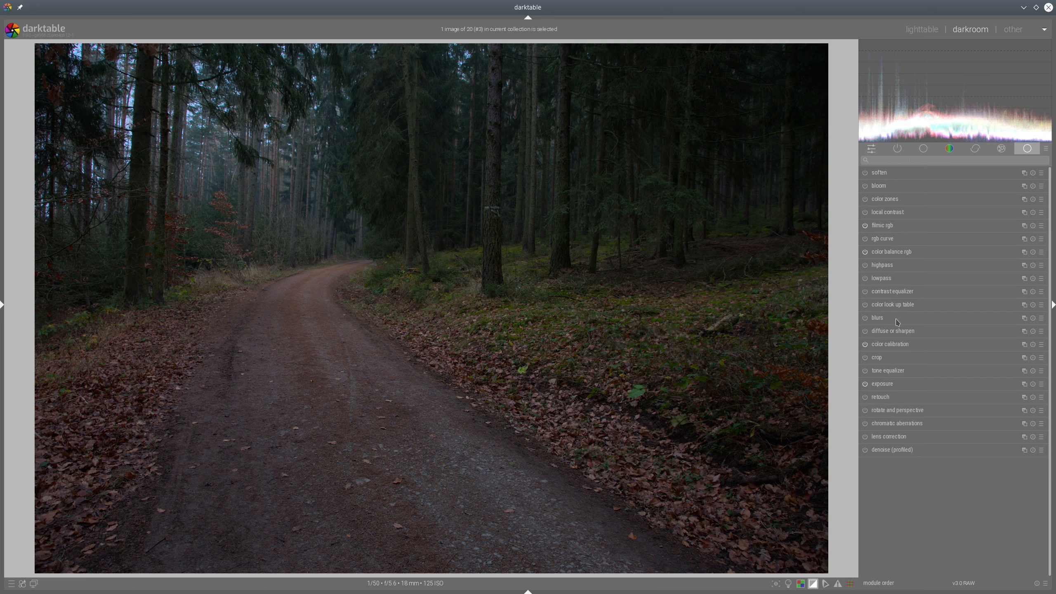
- Enable diffuse or sharpen with the bloom preset and set its radius span to 140 px
{"action": "left_click", "coordinate": [865, 332]}
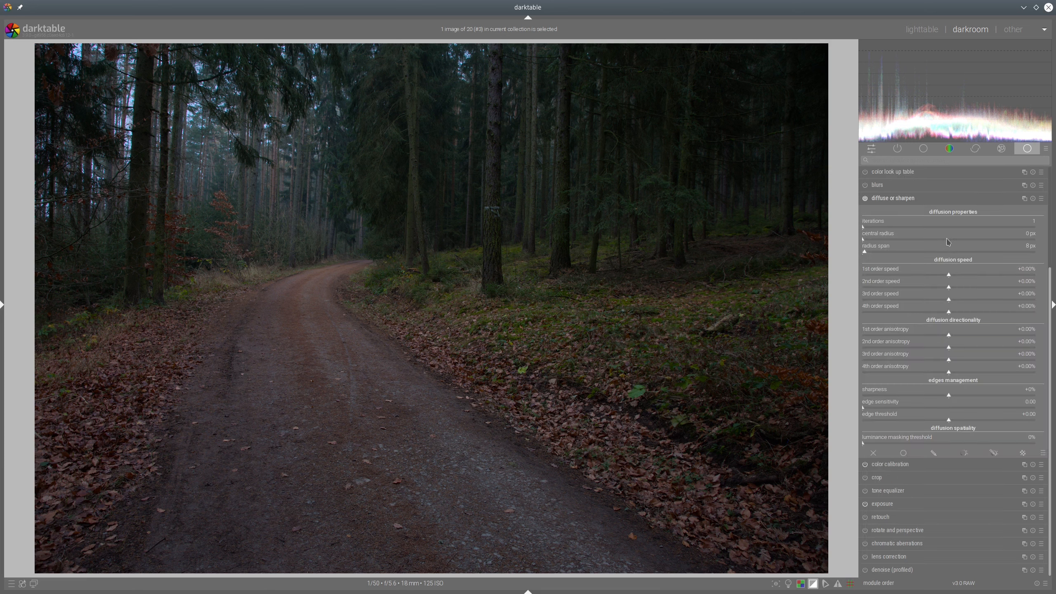
{"action": "left_click", "coordinate": [1042, 199]}
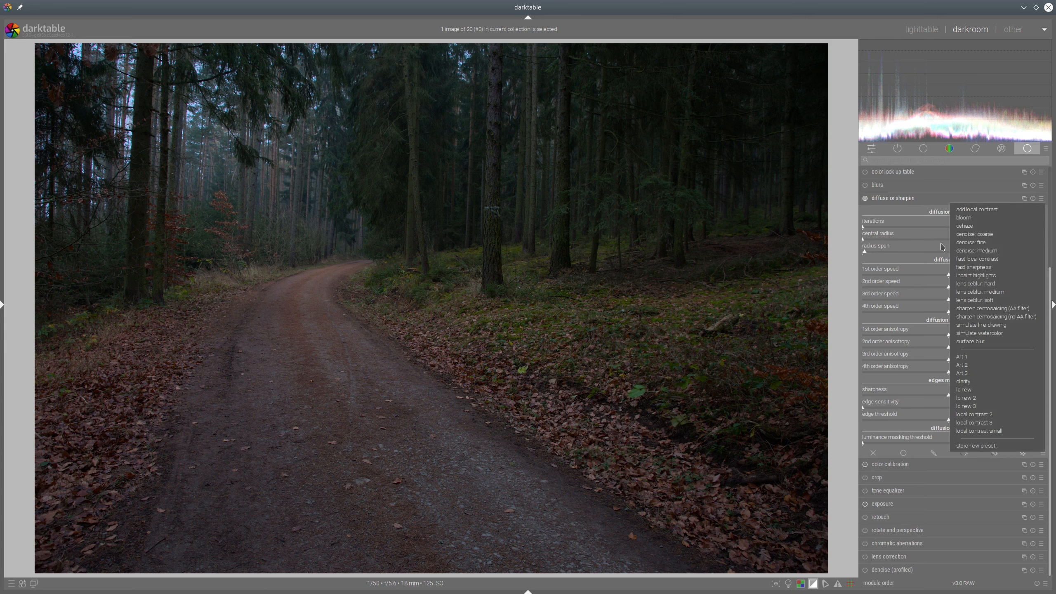
{"action": "left_click", "coordinate": [971, 219]}
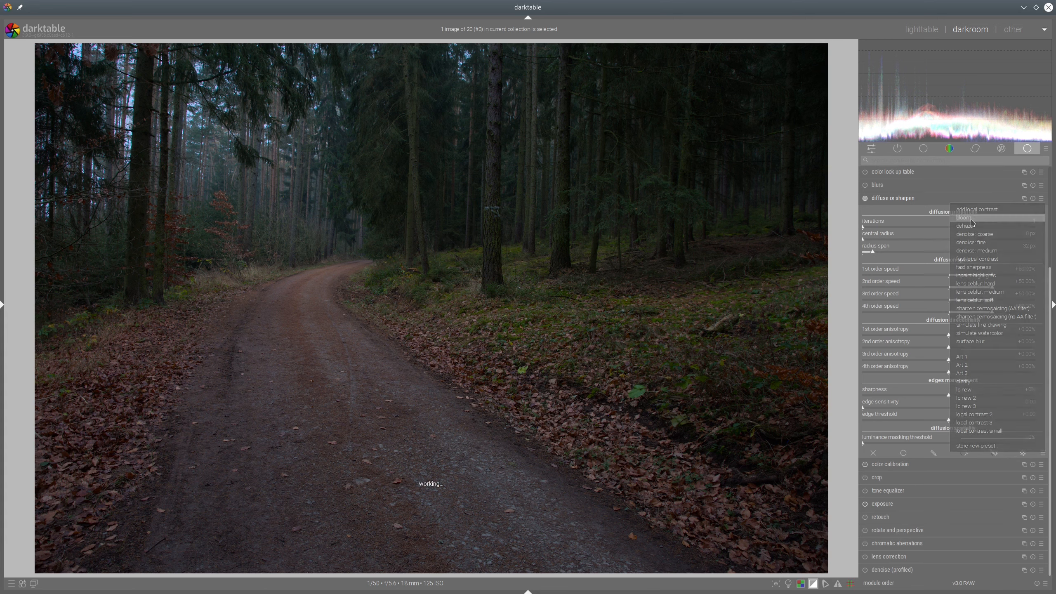
{"action": "left_click", "coordinate": [907, 253]}
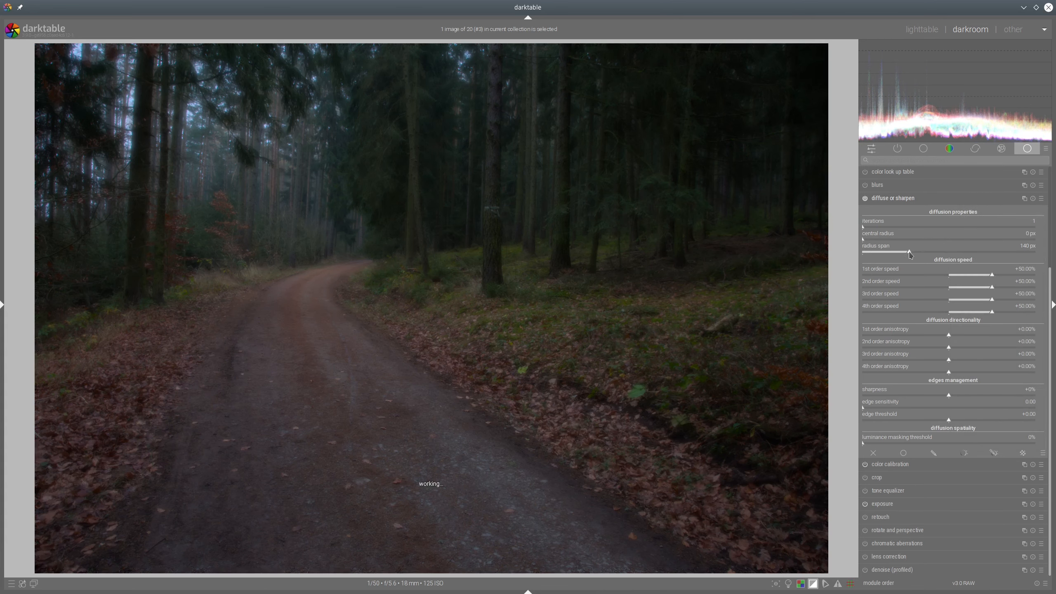
- Set the diffusion iterations of diffuse or sharpen to 9
{"action": "left_click", "coordinate": [874, 228]}
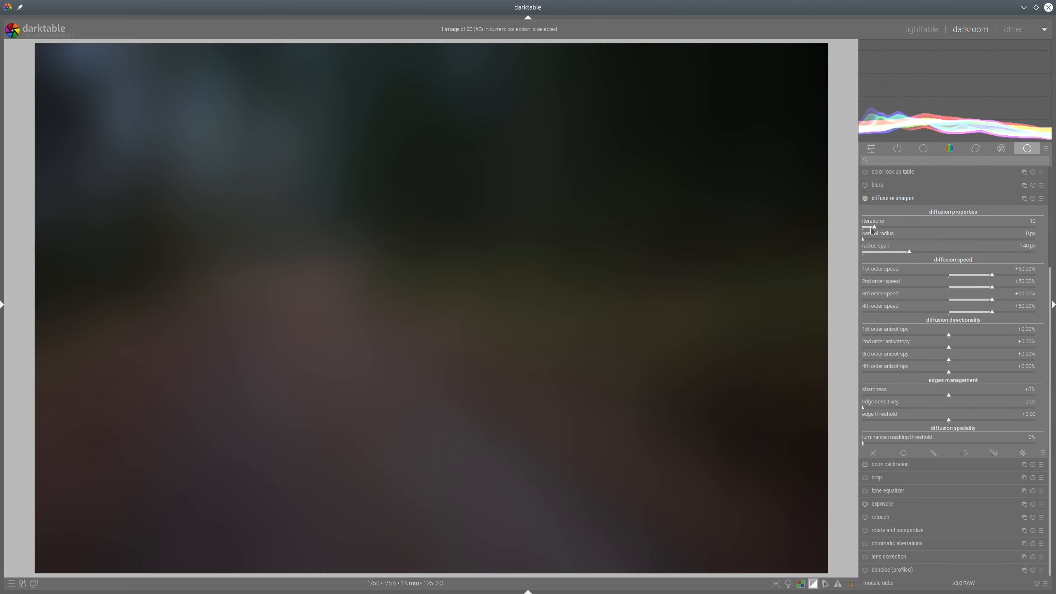
{"action": "scroll", "coordinate": [874, 228], "scroll_direction": "down", "scroll_amount": 1}
{"action": "scroll", "coordinate": [869, 229], "scroll_direction": "down", "scroll_amount": 3}
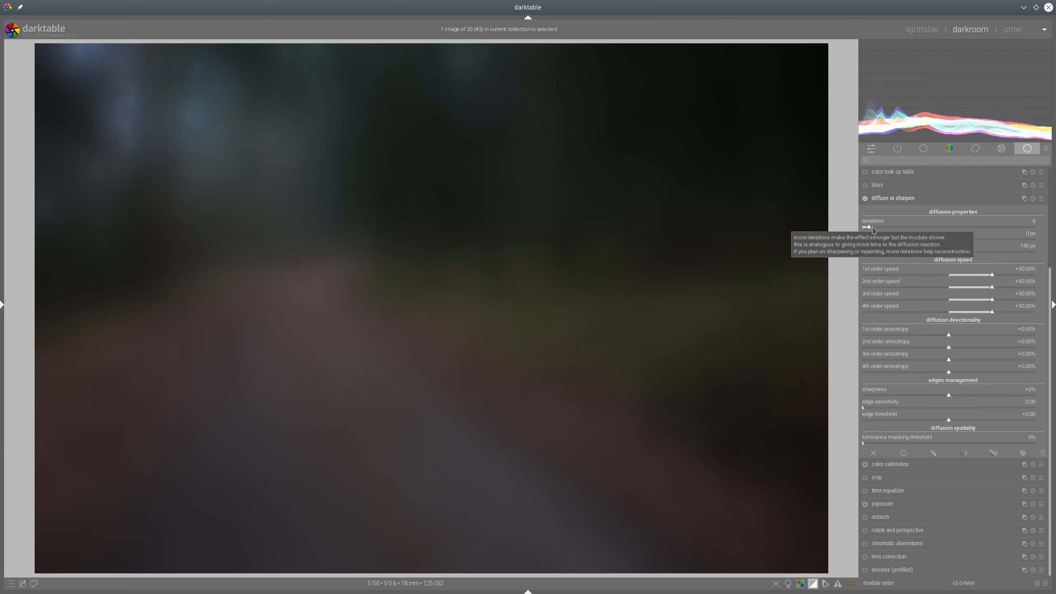
{"action": "scroll", "coordinate": [872, 228], "scroll_direction": "up", "scroll_amount": 3}
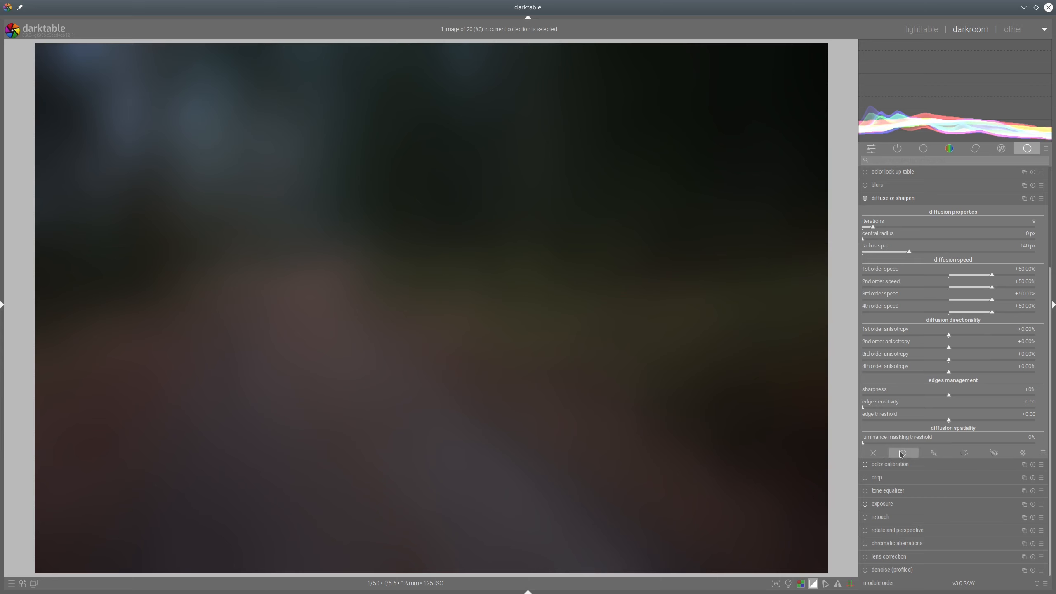
- Turn on the drawn and parametric mask for diffuse or sharpen and set its blend mode to multiply
{"action": "left_click", "coordinate": [994, 452]}
{"action": "left_click", "coordinate": [1016, 465]}
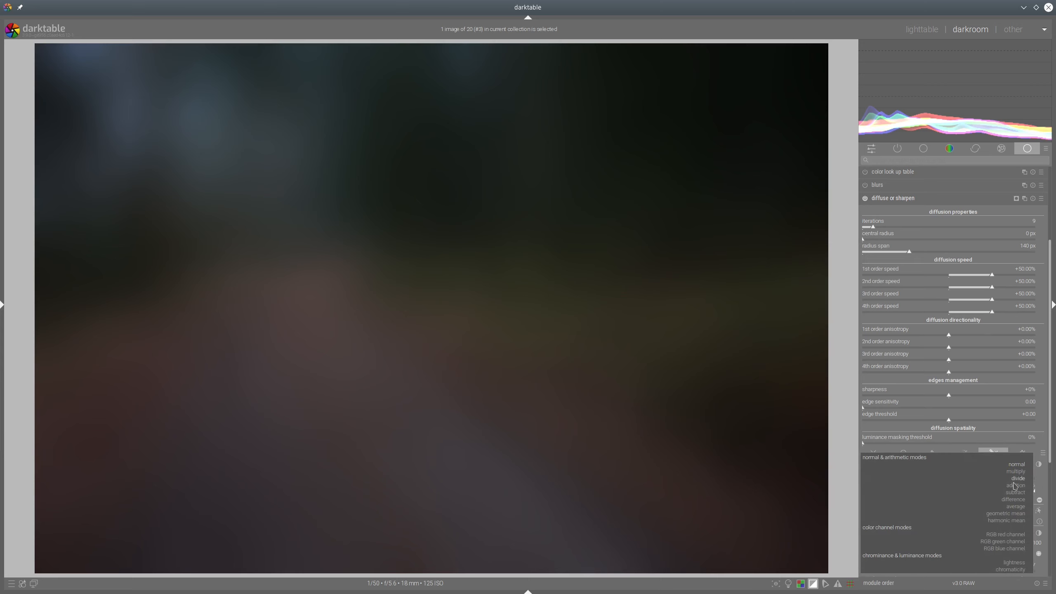
{"action": "left_click", "coordinate": [1020, 472]}
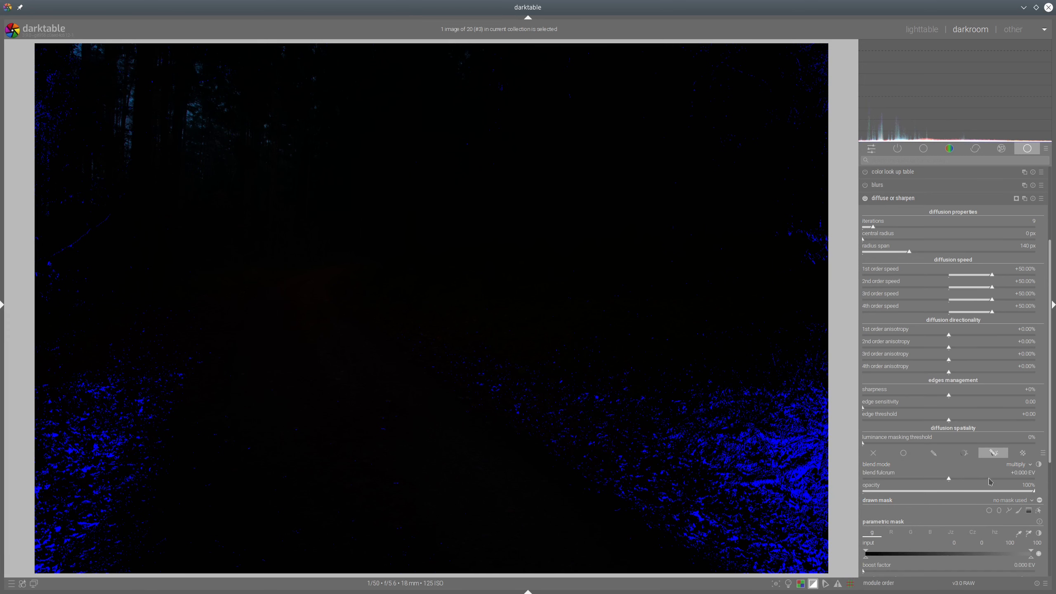
- Raise the blend fulcrum of the multiply blend to 5 EV
{"action": "left_click_drag", "start_coordinate": [990, 481], "coordinate": [1036, 482]}
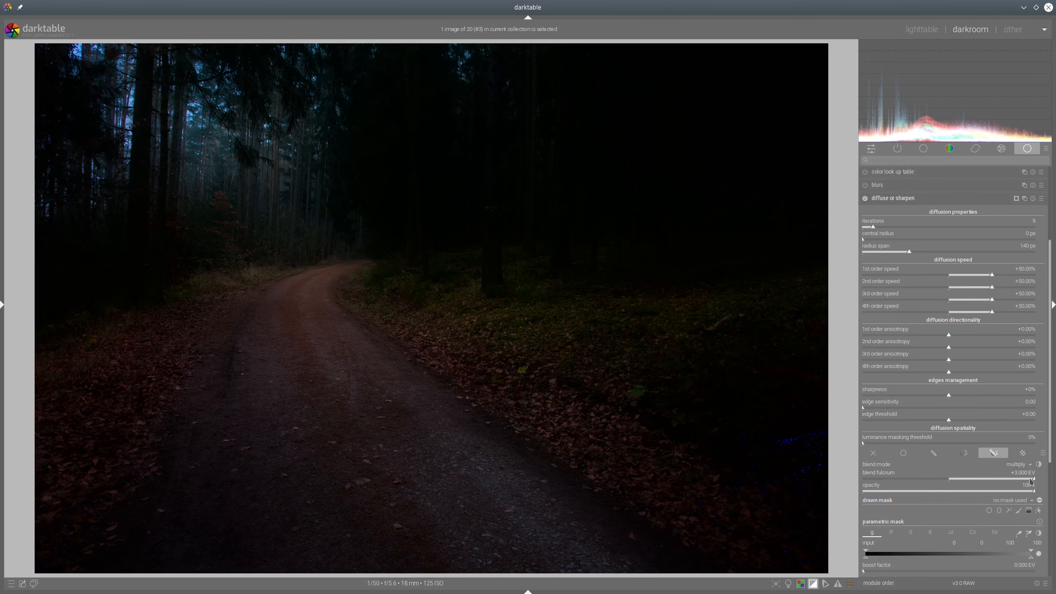
{"action": "right_click", "coordinate": [1031, 482]}
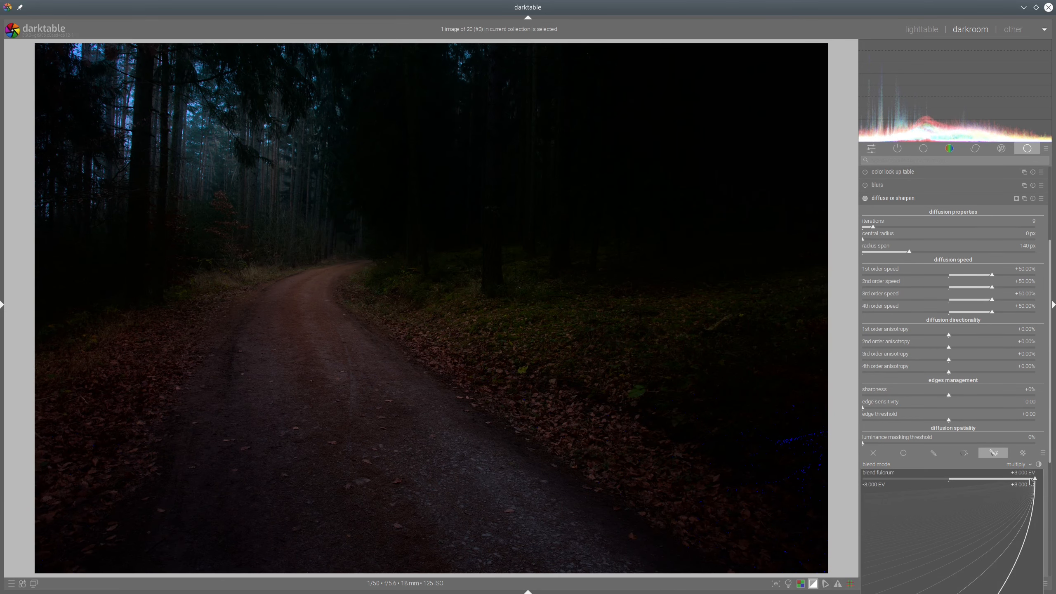
{"action": "type", "text": "4"}
{"action": "key", "text": "Return"}
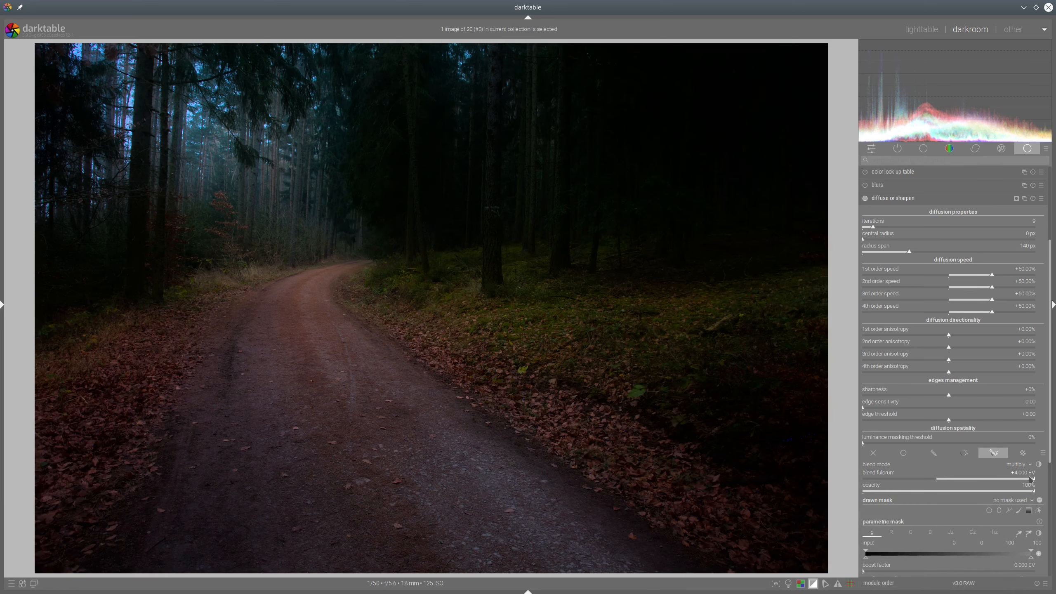
{"action": "right_click", "coordinate": [1031, 479]}
{"action": "type", "text": "5"}
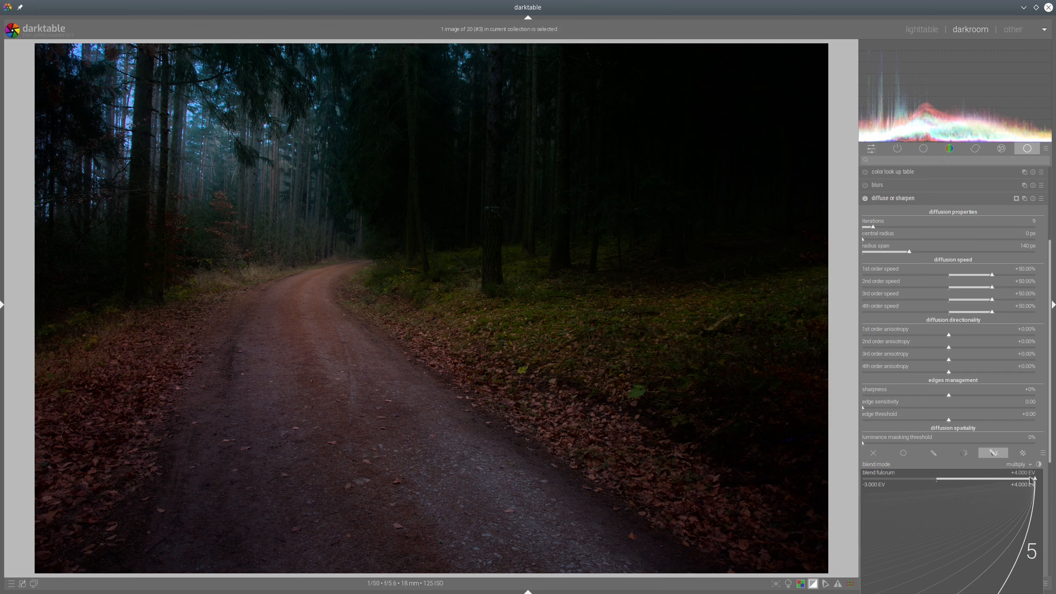
{"action": "key", "text": "Return"}
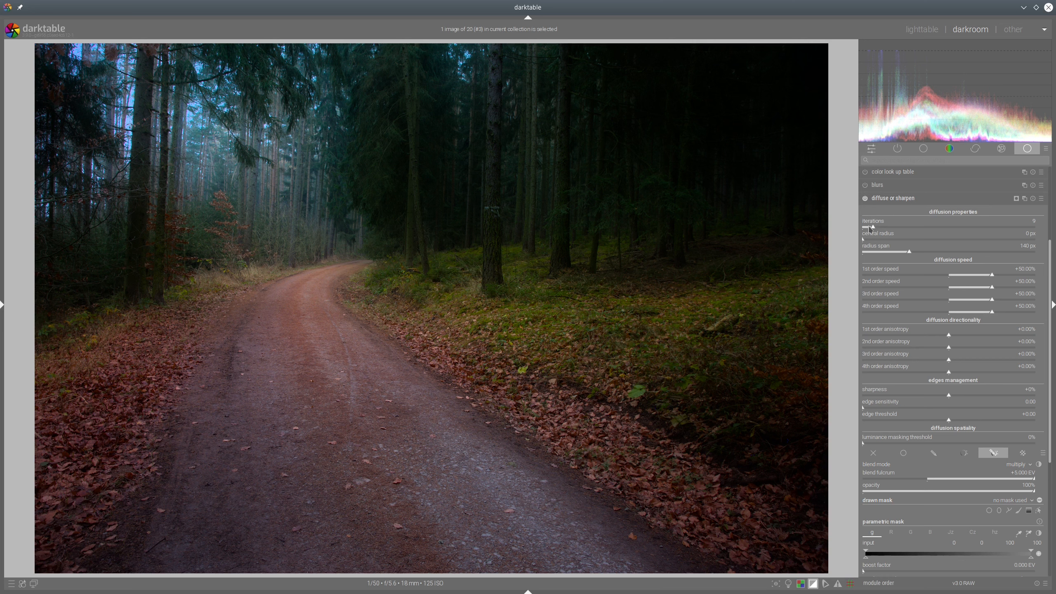
- Set diffuse or sharpen's central radius to about 96 px and compare the photo with and without the module
{"action": "left_click", "coordinate": [885, 240]}
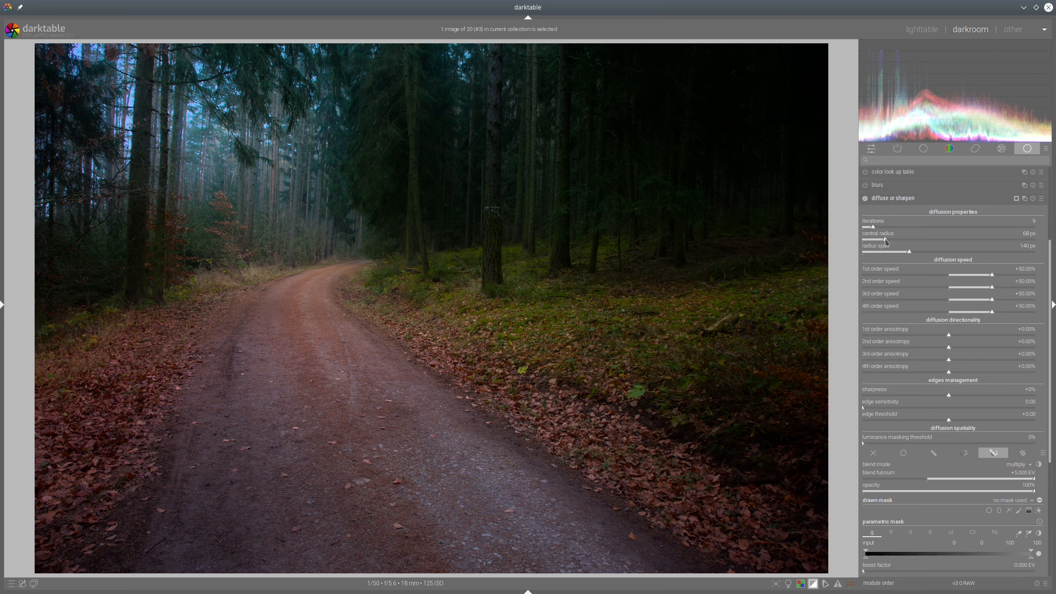
{"action": "left_click", "coordinate": [895, 241]}
{"action": "left_click", "coordinate": [865, 200]}
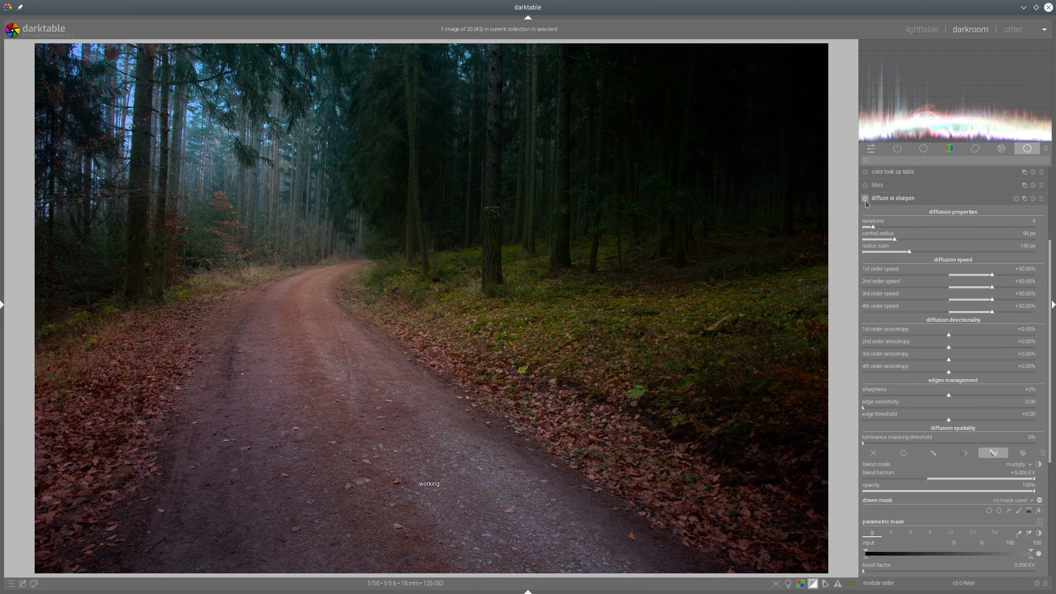
{"action": "left_click", "coordinate": [866, 199]}
{"action": "left_click", "coordinate": [865, 200]}
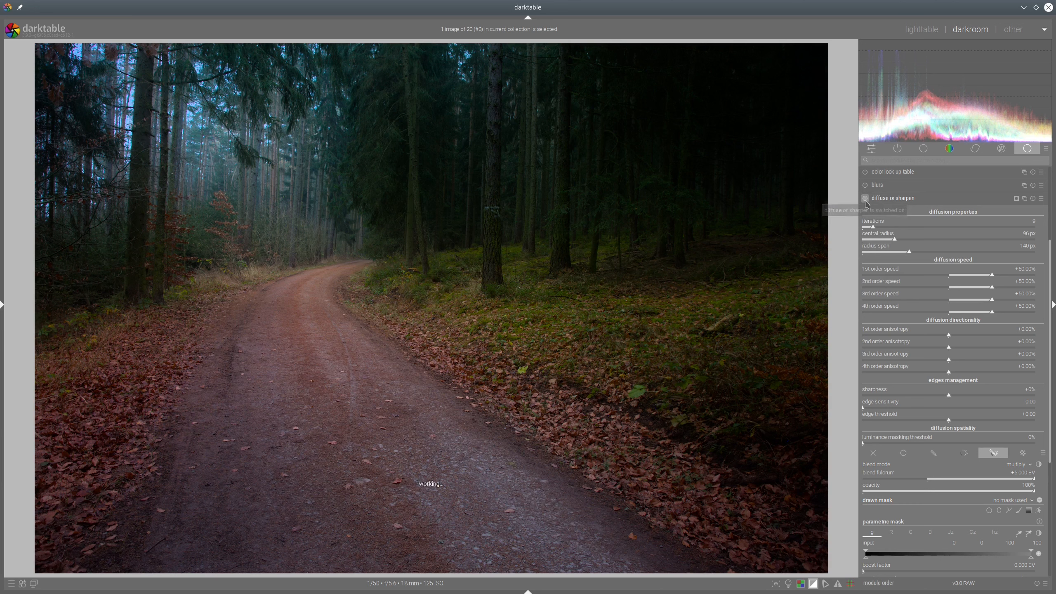
{"action": "left_click", "coordinate": [865, 199]}
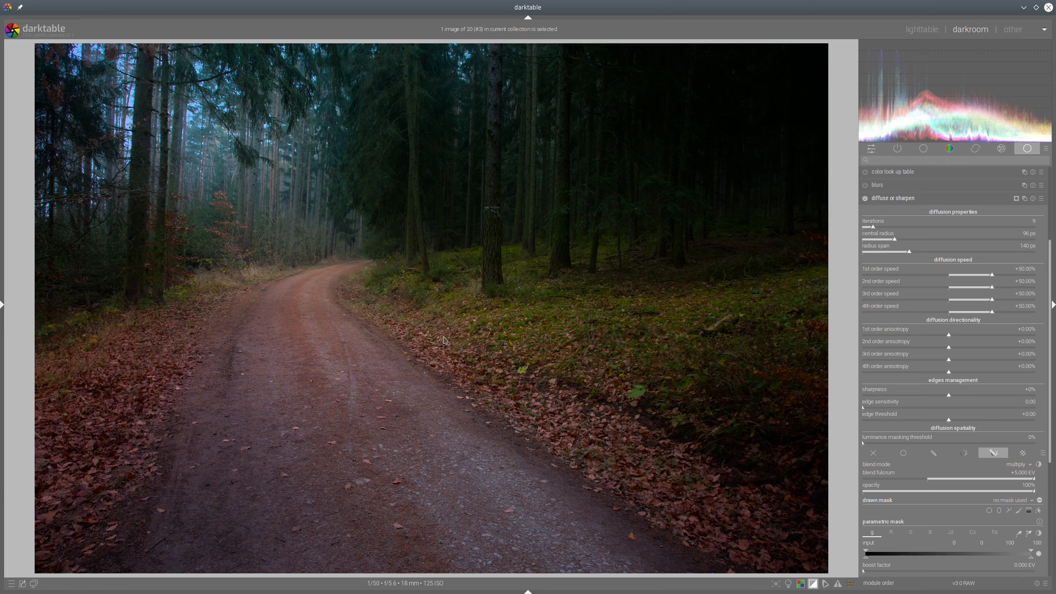
{"action": "left_click", "coordinate": [907, 202]}
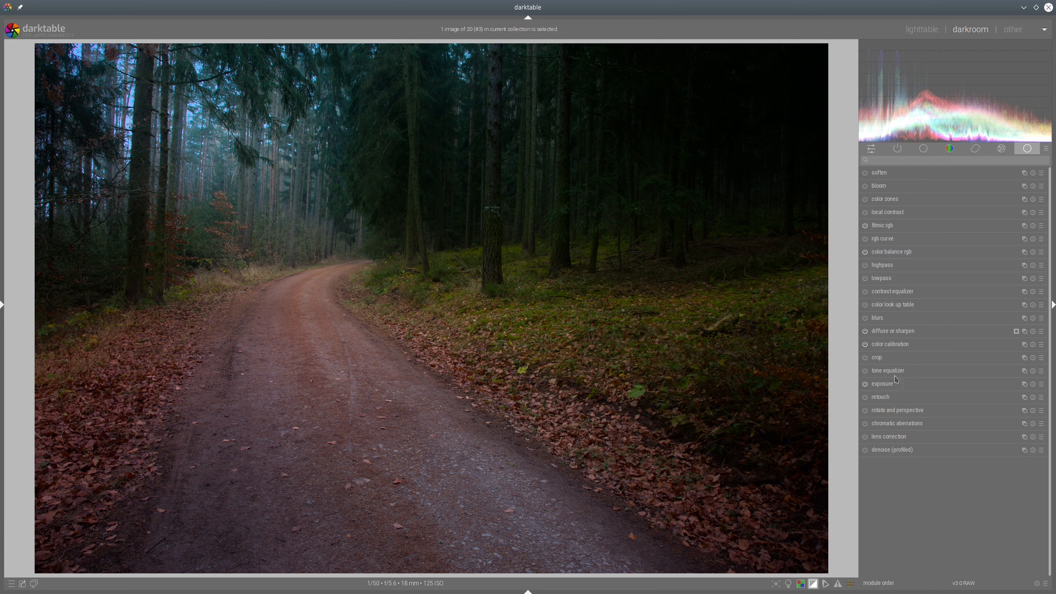
- Create a new instance of the exposure module and enable drawn and parametric masking on it
{"action": "left_click", "coordinate": [1025, 385]}
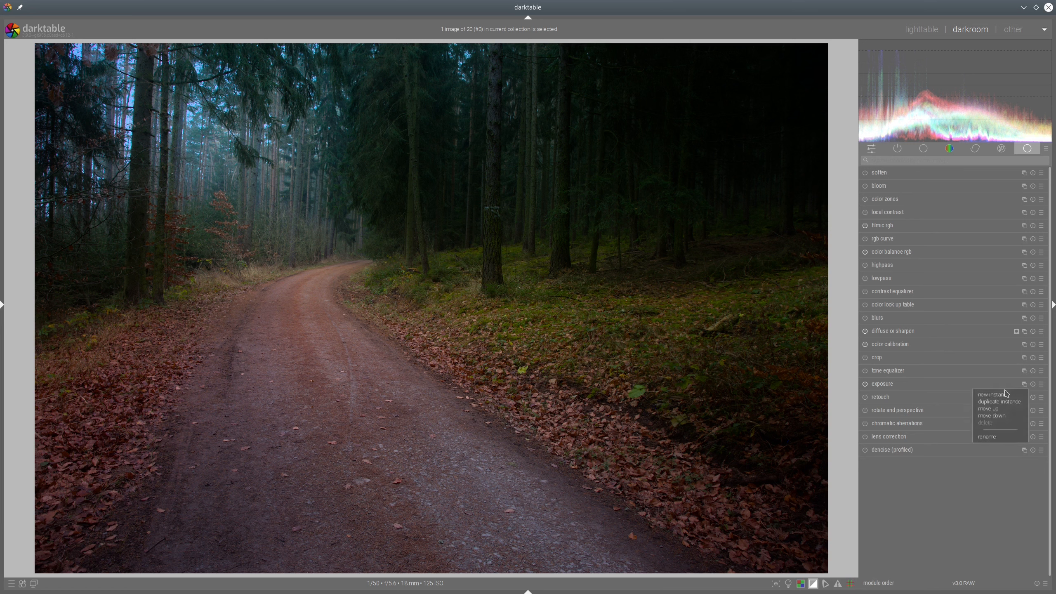
{"action": "left_click", "coordinate": [998, 396]}
{"action": "left_click", "coordinate": [999, 453]}
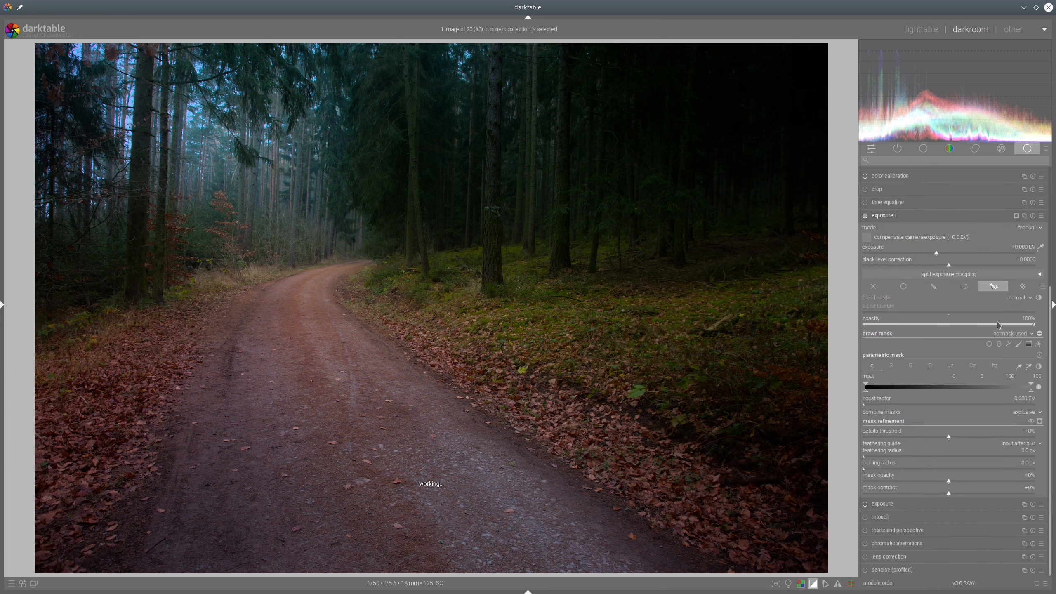
- Draw a path mask around the mossy forest floor beside the road and widen its feathered border beyond 40%
{"action": "left_click", "coordinate": [1009, 344]}
{"action": "left_click", "coordinate": [432, 256]}
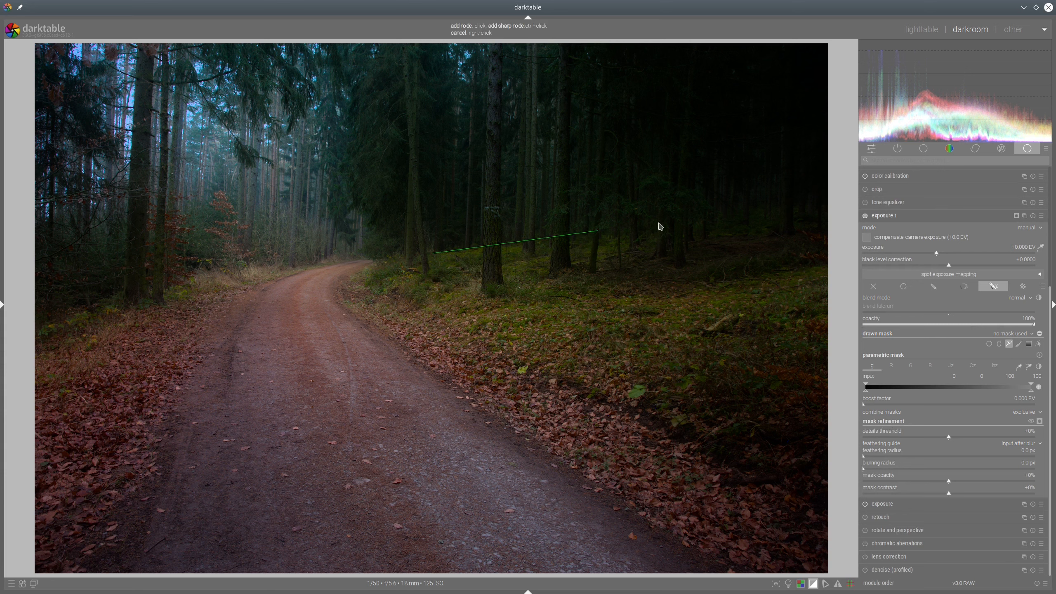
{"action": "left_click", "coordinate": [804, 210]}
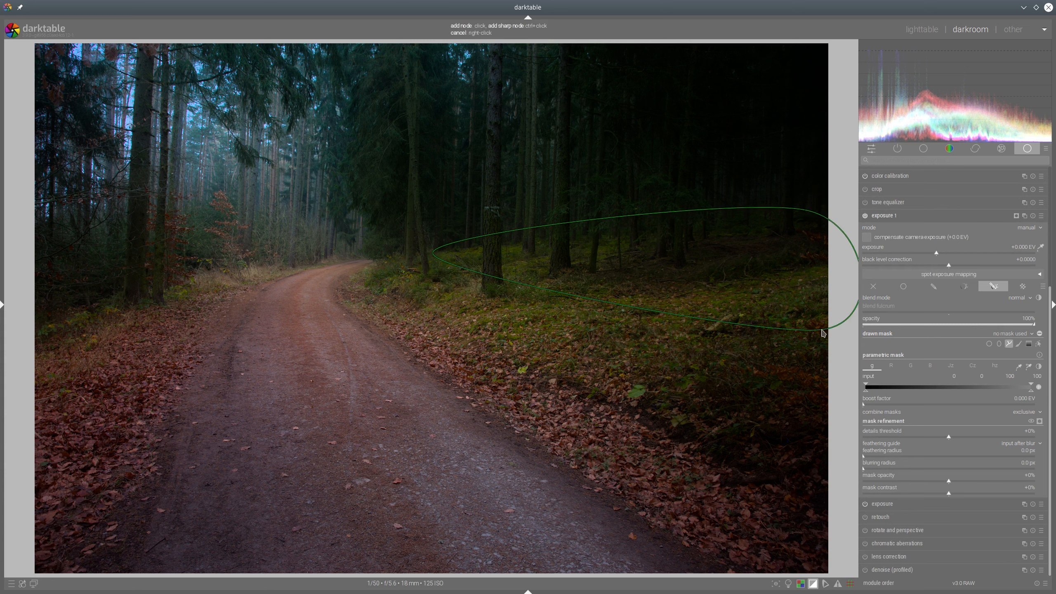
{"action": "left_click", "coordinate": [419, 318]}
{"action": "right_click", "coordinate": [418, 319]}
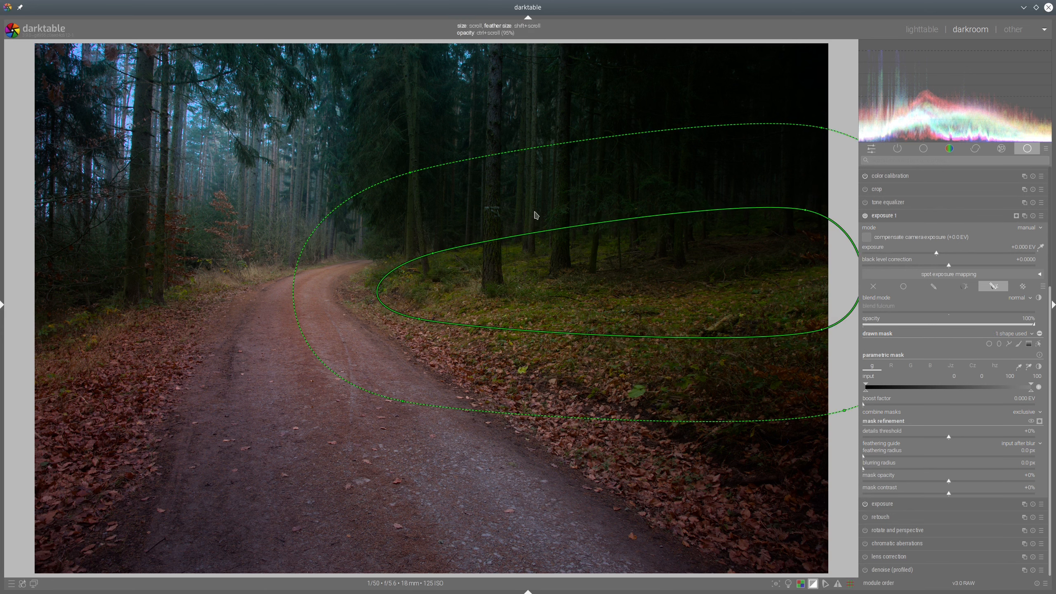
{"action": "scroll", "coordinate": [535, 214], "scroll_direction": "up", "scroll_amount": 5, "text": "shift"}
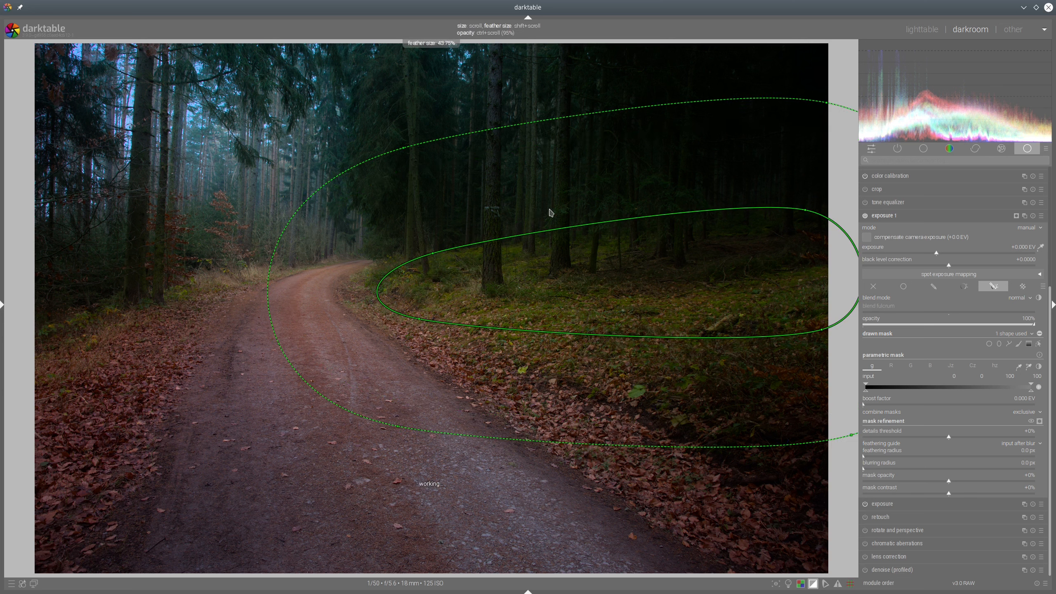
{"action": "scroll", "coordinate": [550, 213], "scroll_direction": "up", "scroll_amount": 3, "text": "shift"}
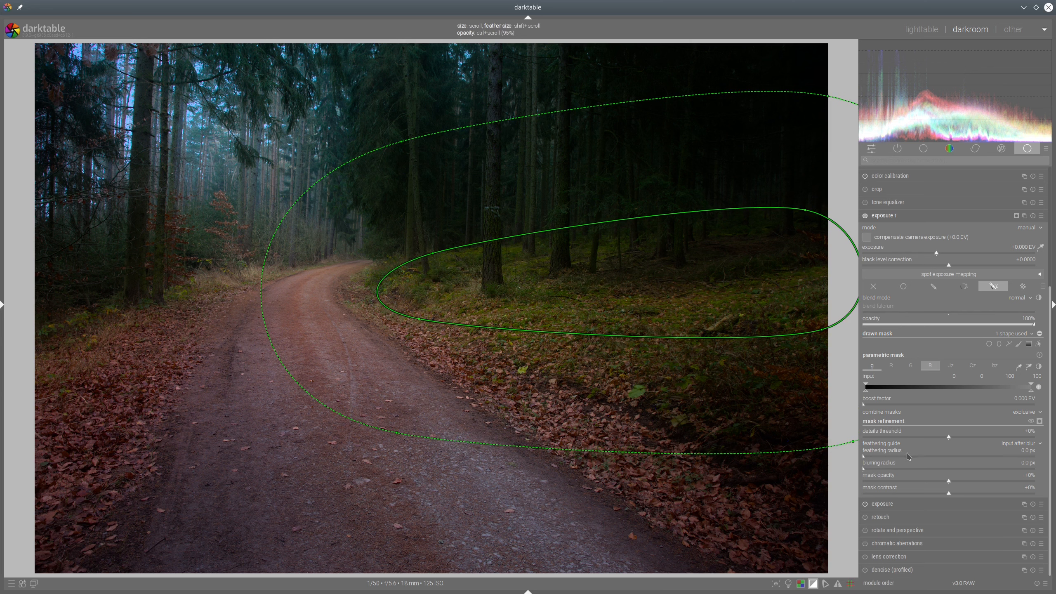
- Set the mask's feathering radius to about 81 px and the exposure to +0.517 EV, and hide the mask outline
{"action": "left_click", "coordinate": [920, 459]}
{"action": "left_click", "coordinate": [961, 253]}
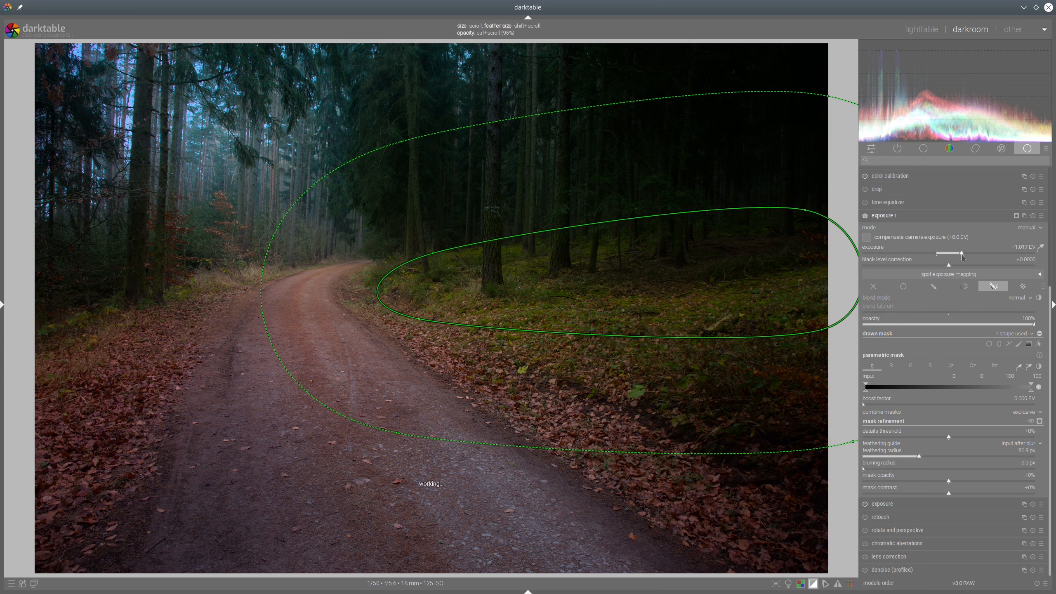
{"action": "left_click", "coordinate": [951, 254]}
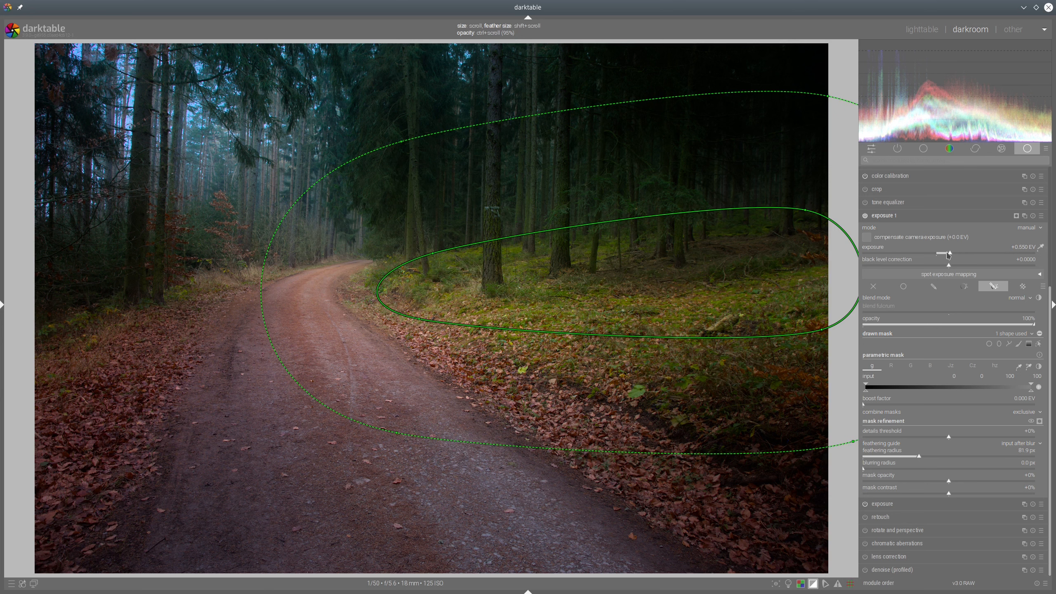
{"action": "scroll", "coordinate": [949, 255], "scroll_direction": "down", "scroll_amount": 1}
{"action": "left_click", "coordinate": [1039, 344]}
{"action": "left_click", "coordinate": [1039, 344]}
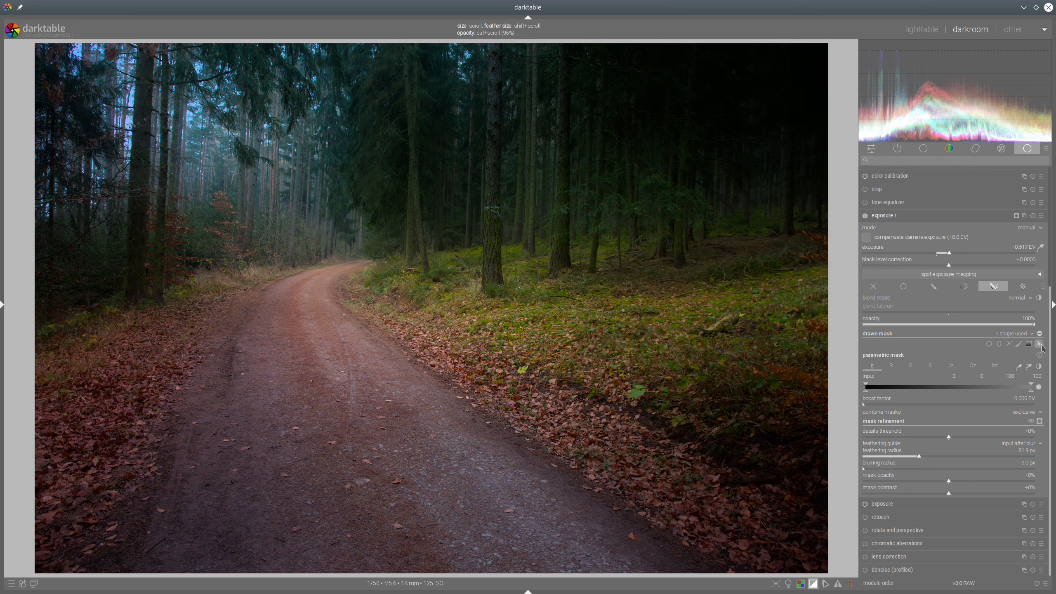
- Compare the photo with and without the masked exposure instance, and collapse the module
{"action": "left_click", "coordinate": [865, 217]}
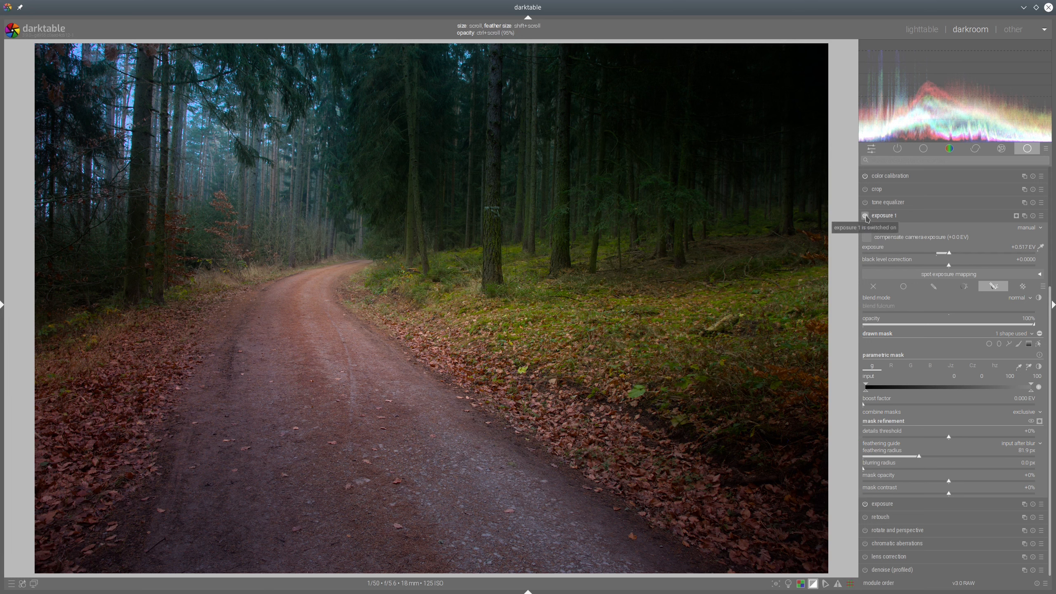
{"action": "left_click", "coordinate": [866, 217]}
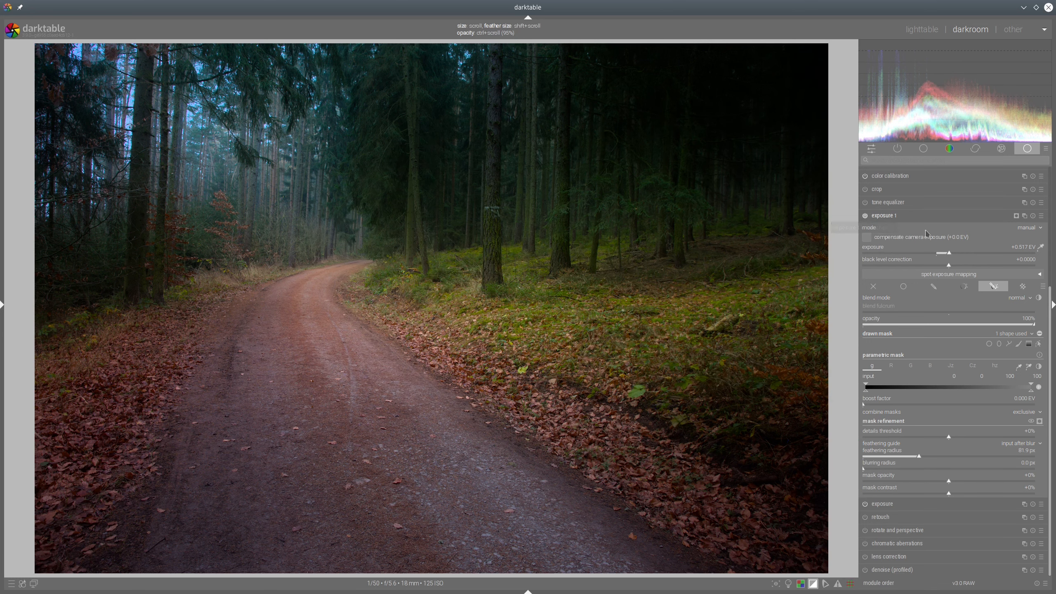
{"action": "left_click", "coordinate": [895, 219]}
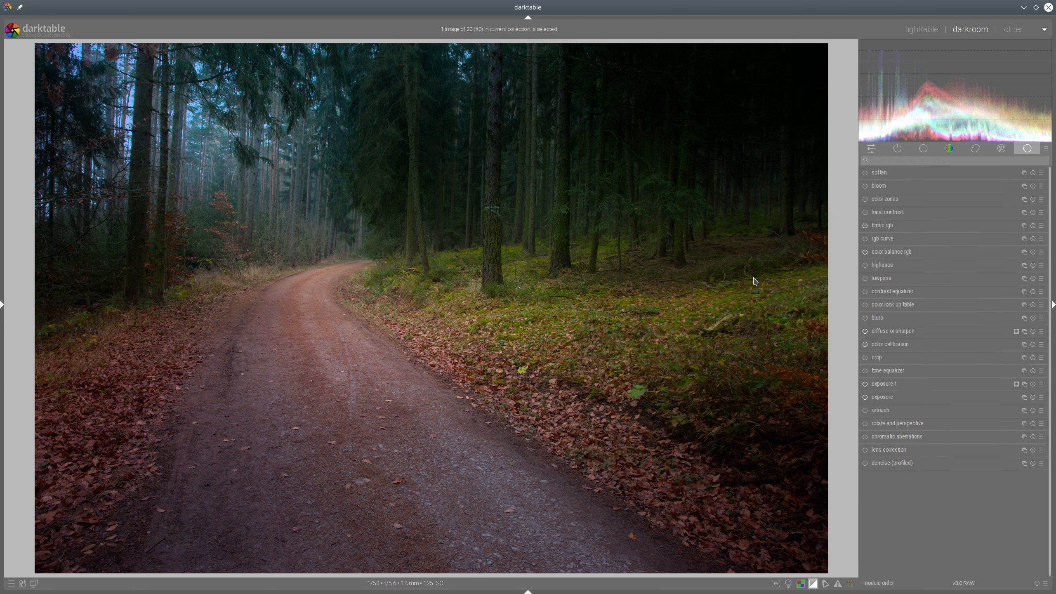
- Enable the tone equalizer, move it just above diffuse or sharpen in the module order, and expand it
{"action": "left_click", "coordinate": [865, 371]}
{"action": "left_click_drag", "start_coordinate": [892, 375], "coordinate": [893, 332]}
{"action": "left_click", "coordinate": [963, 330]}
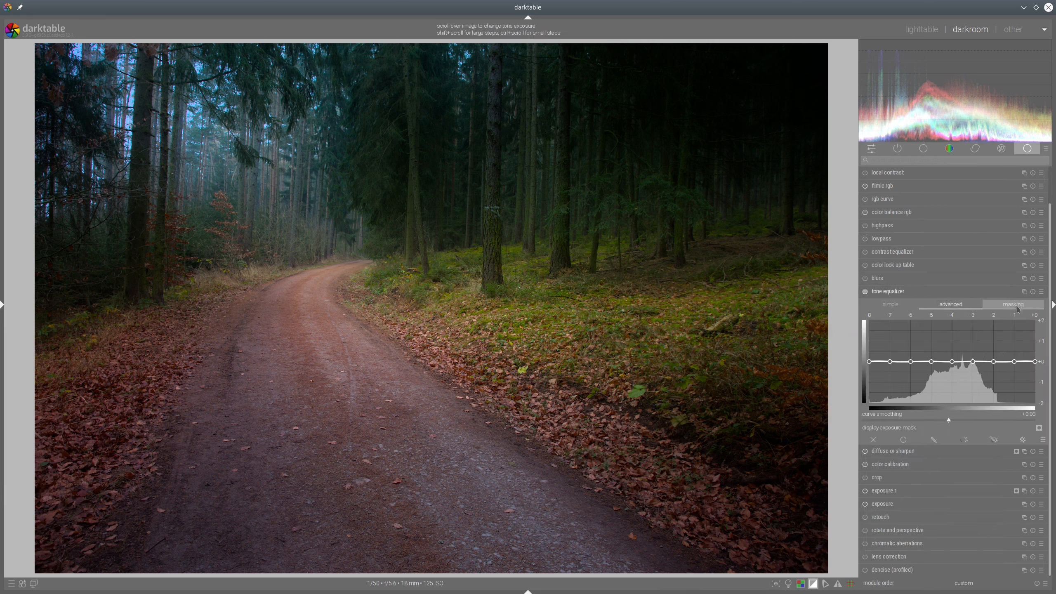
- Apply a tone equalizer preset, check its masking settings, and return to the advanced curve
{"action": "left_click", "coordinate": [1041, 291]}
{"action": "left_click", "coordinate": [968, 402]}
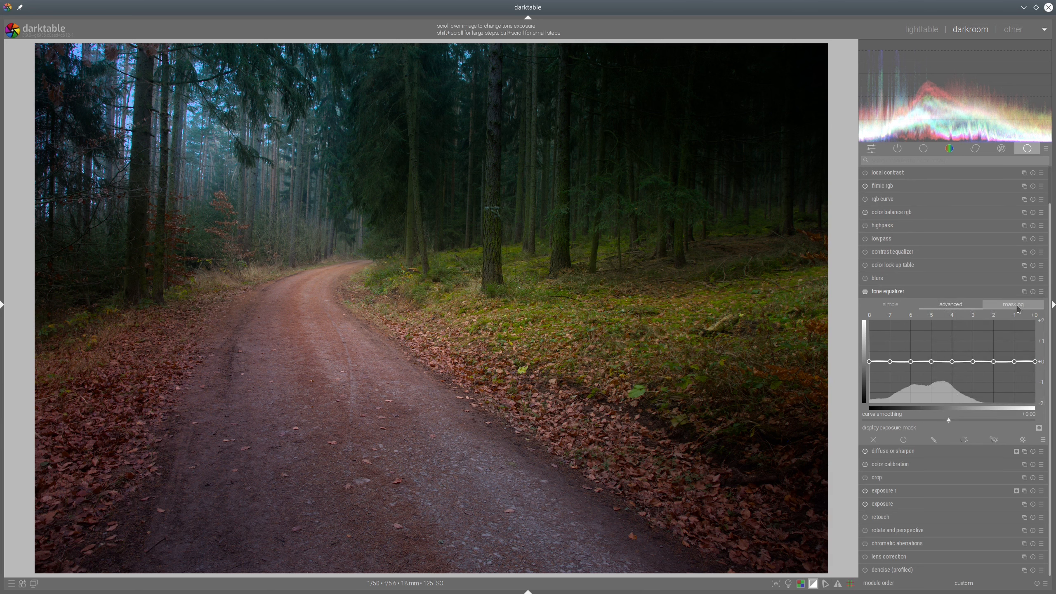
{"action": "left_click", "coordinate": [1018, 308]}
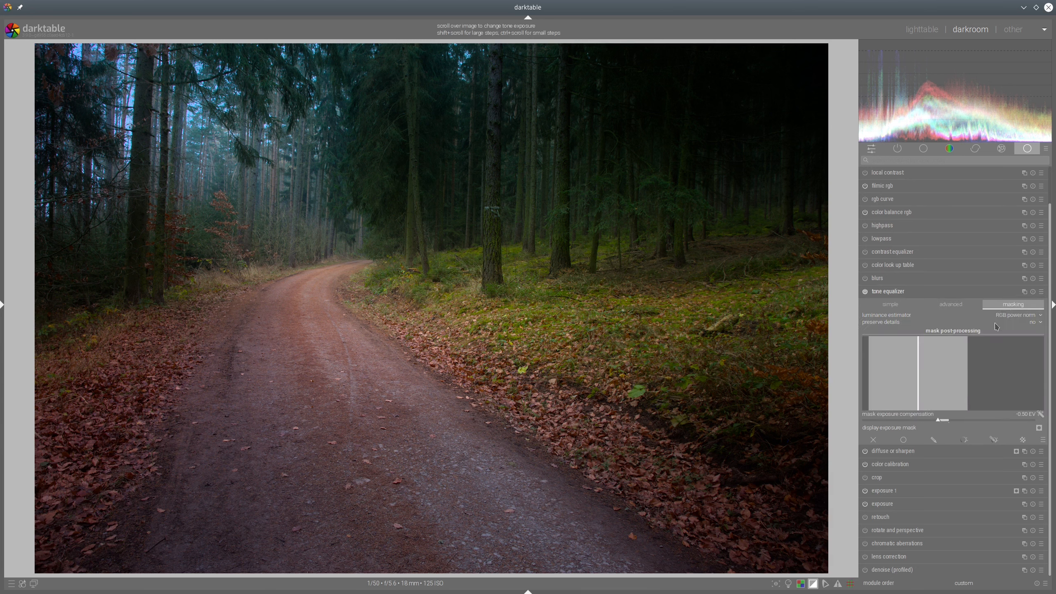
{"action": "left_click", "coordinate": [950, 304]}
- Raise the tone curve to about +1 EV around the −1 EV node, and preview the photo under ISO 12646 color assessment conditions
{"action": "left_click_drag", "start_coordinate": [1021, 353], "coordinate": [1008, 325]}
{"action": "left_click_drag", "start_coordinate": [939, 350], "coordinate": [941, 343]}
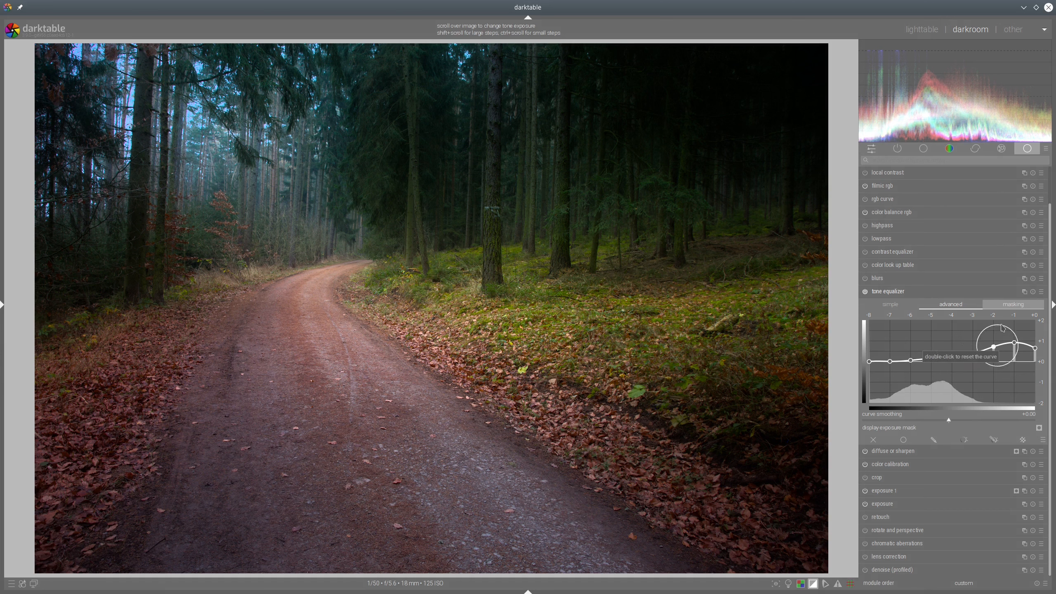
{"action": "left_click_drag", "start_coordinate": [1011, 326], "coordinate": [1011, 324]}
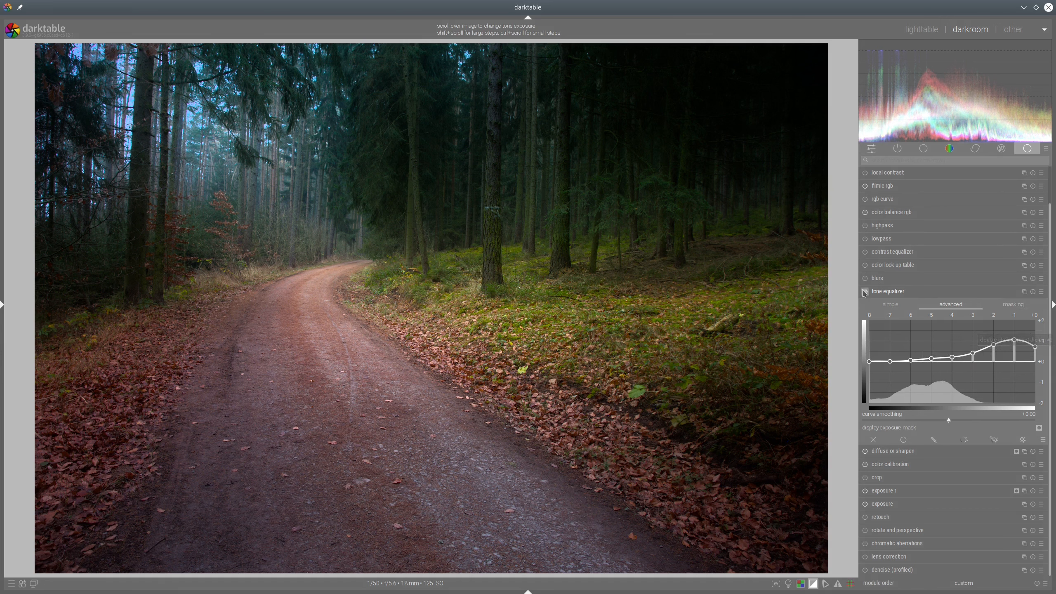
{"action": "left_click", "coordinate": [992, 292]}
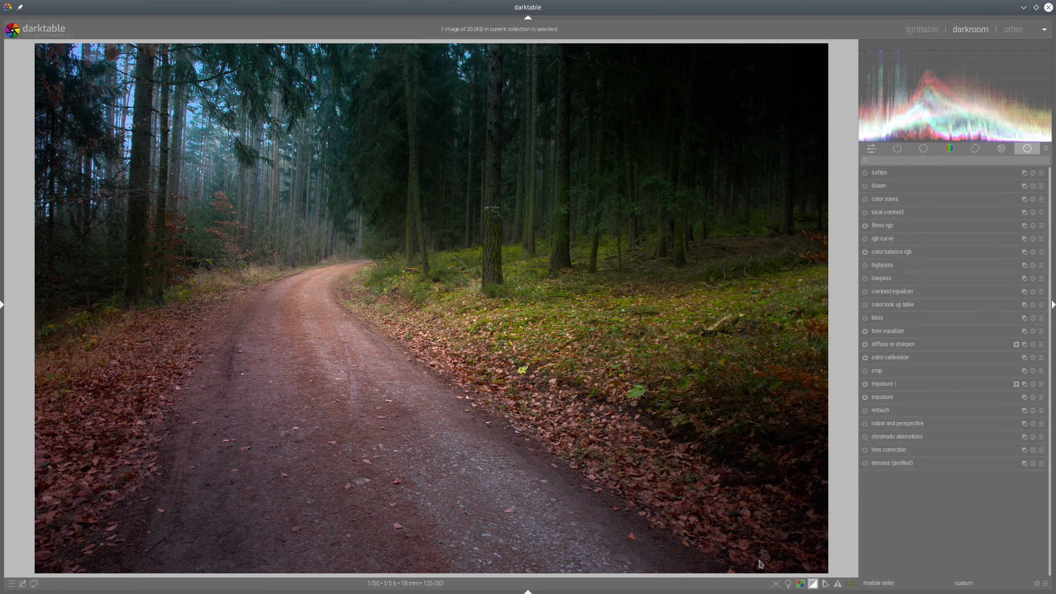
{"action": "left_click", "coordinate": [790, 584]}
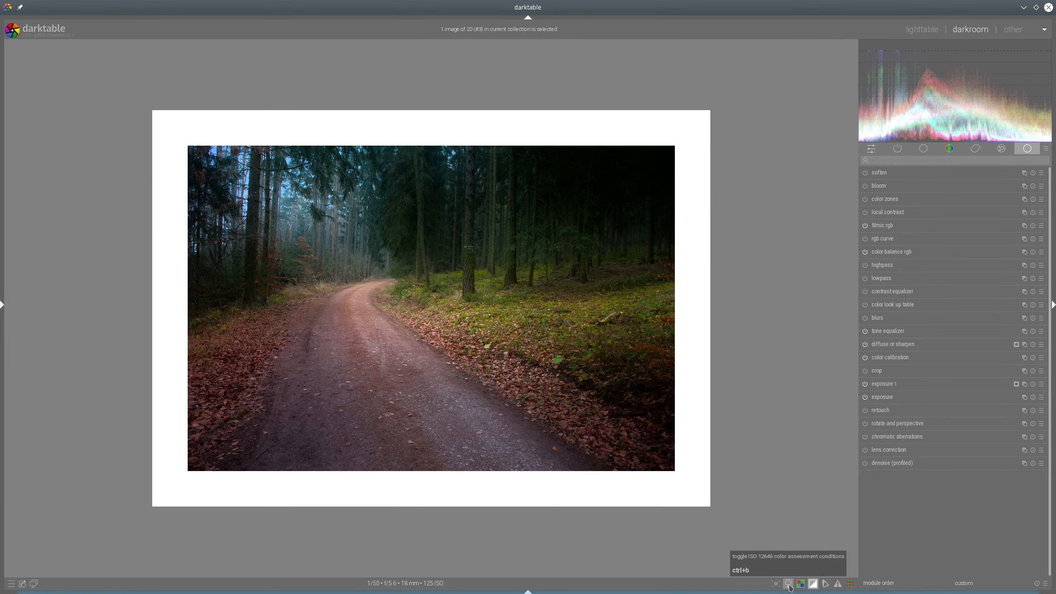
{"action": "left_click", "coordinate": [790, 584]}
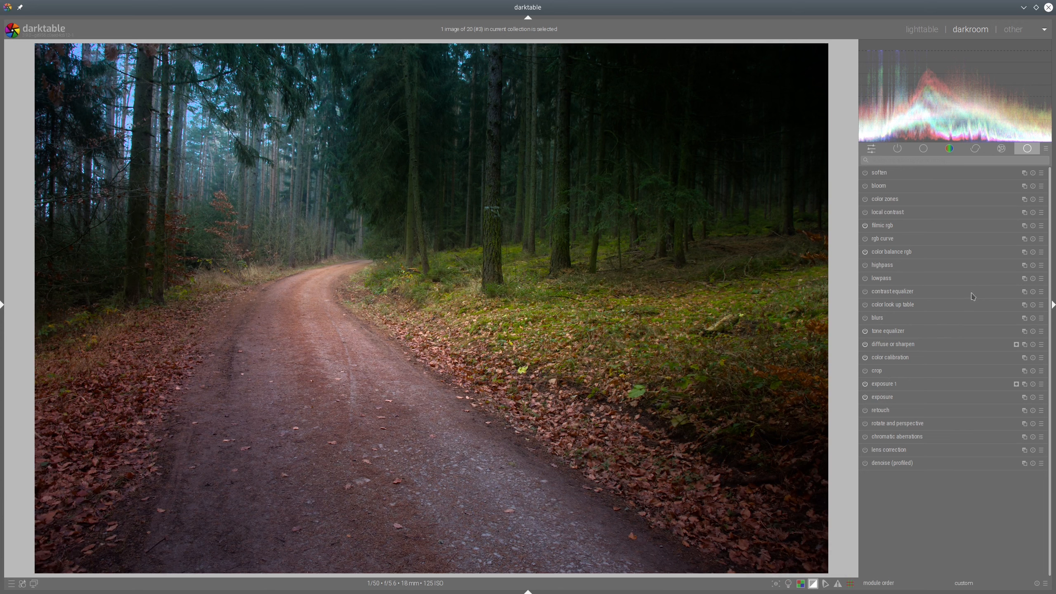
- In color balance rgb, set shadows chroma to +27.62% and perceptual saturation to +24.17% for shadows, +15.00% for mid-tones and −7.74% for highlights
{"action": "left_click", "coordinate": [889, 254]}
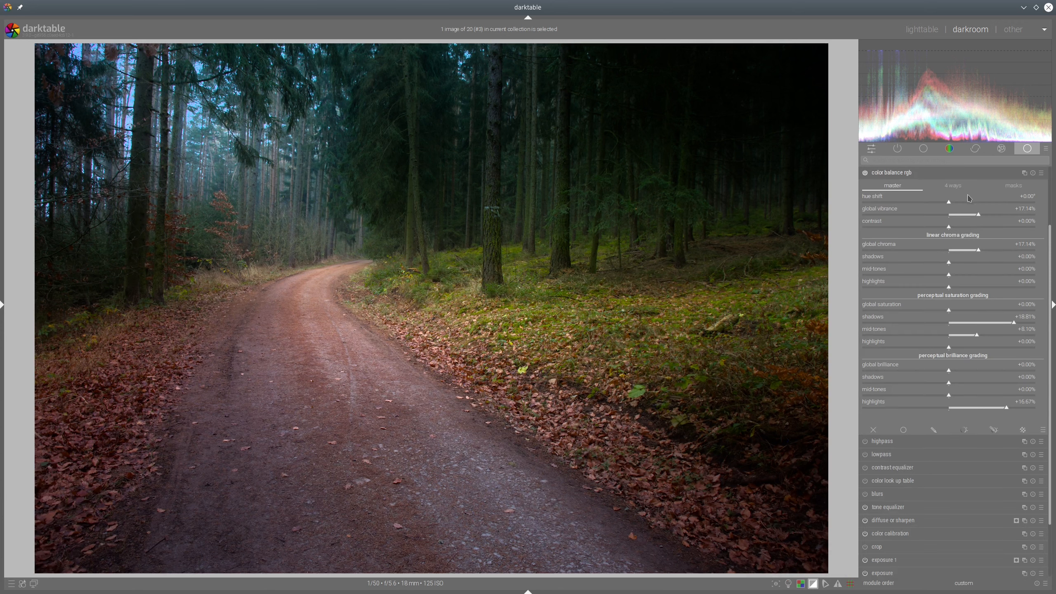
{"action": "left_click", "coordinate": [972, 265]}
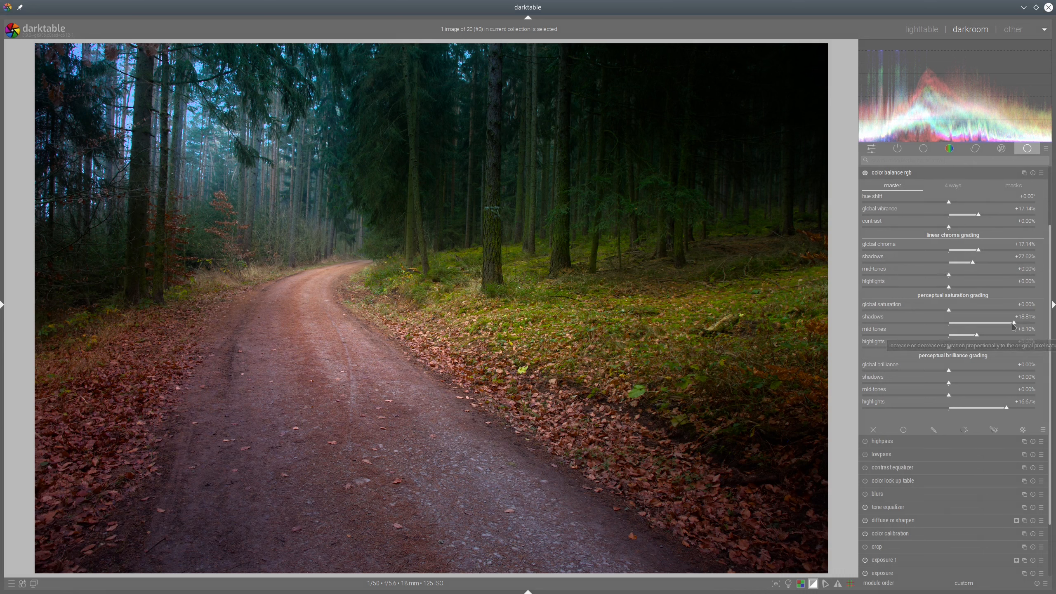
{"action": "left_click", "coordinate": [1036, 323]}
{"action": "left_click", "coordinate": [1000, 338]}
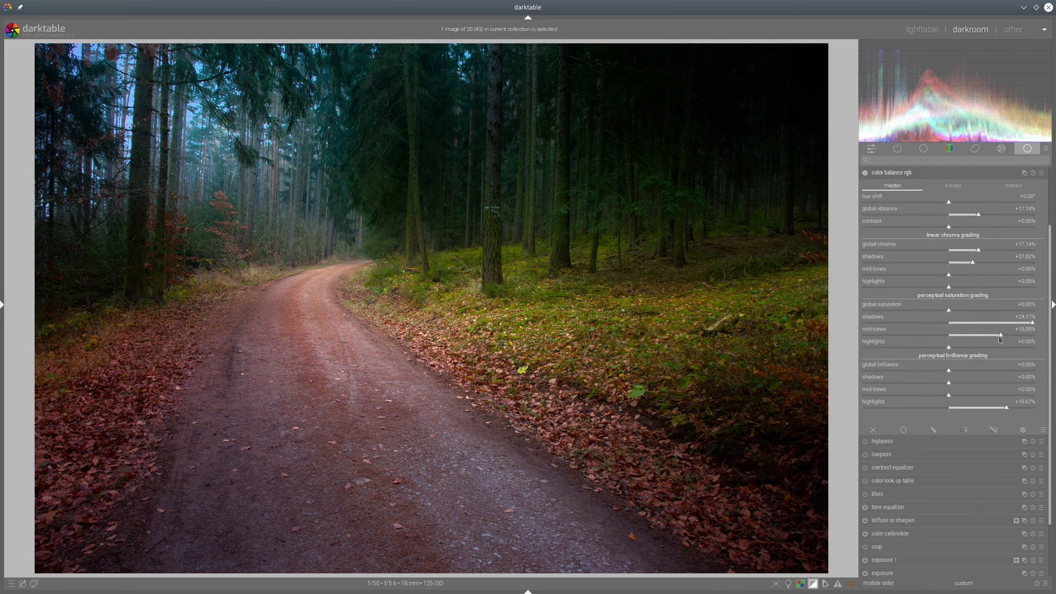
{"action": "left_click_drag", "start_coordinate": [948, 348], "coordinate": [921, 348]}
- Set linear chroma to +24.76% for mid-tones and +29.05% for highlights, and compare the photo with and without color balance rgb
{"action": "left_click", "coordinate": [970, 275]}
{"action": "left_click", "coordinate": [974, 287]}
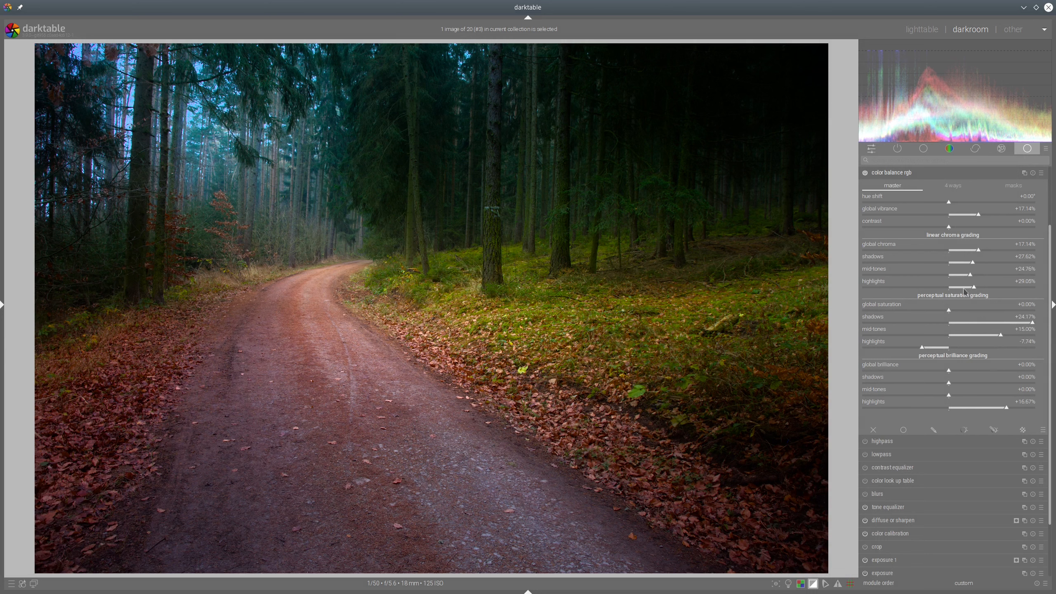
{"action": "left_click", "coordinate": [865, 173]}
{"action": "left_click", "coordinate": [865, 173]}
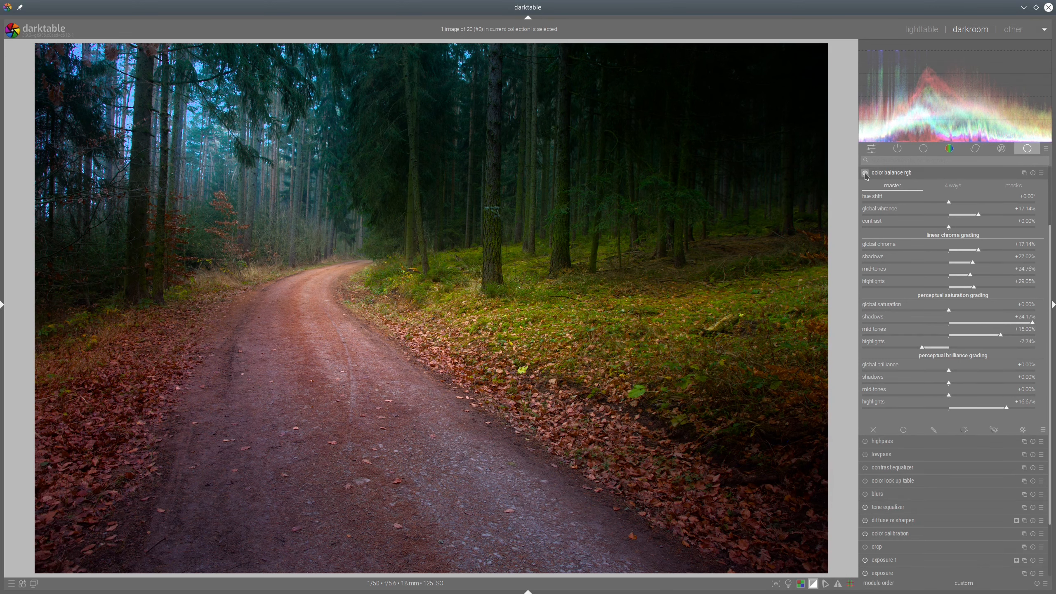
{"action": "left_click", "coordinate": [891, 175]}
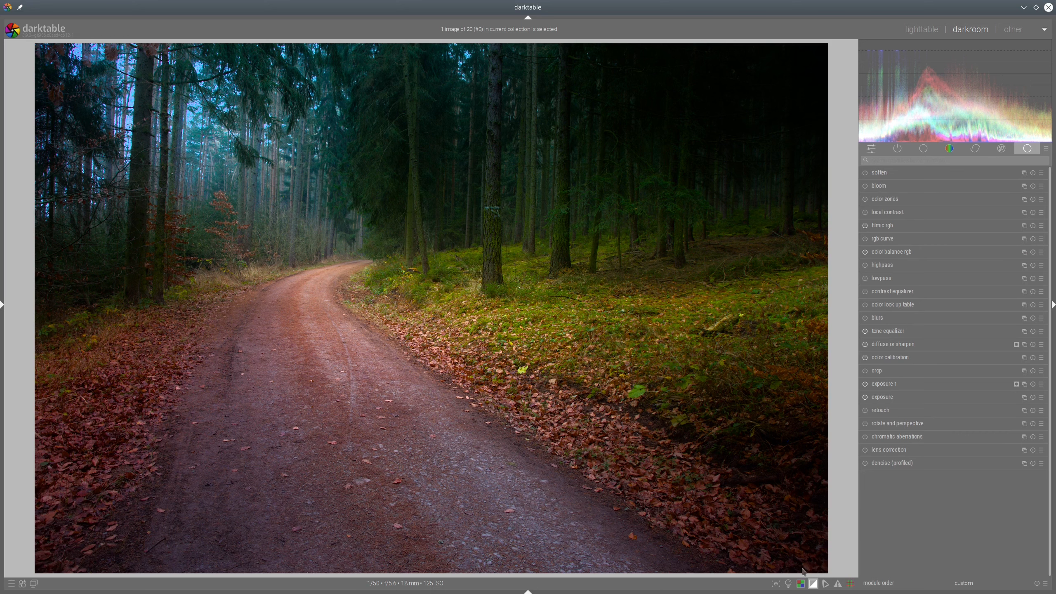
- Assess the edited photo with and without the ISO 12646 color assessment conditions
{"action": "left_click", "coordinate": [788, 583]}
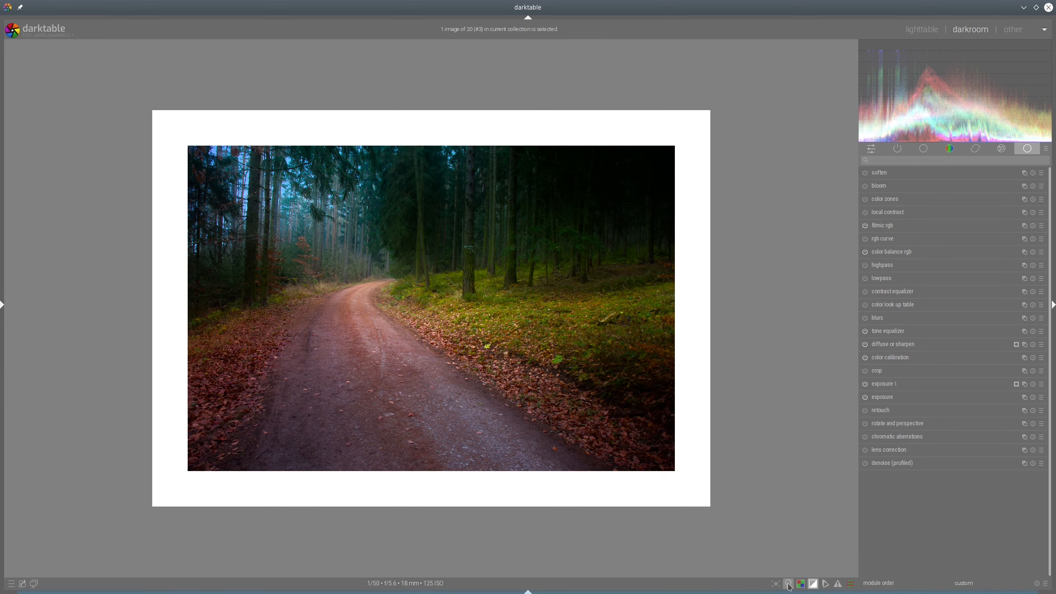
{"action": "left_click", "coordinate": [788, 585]}
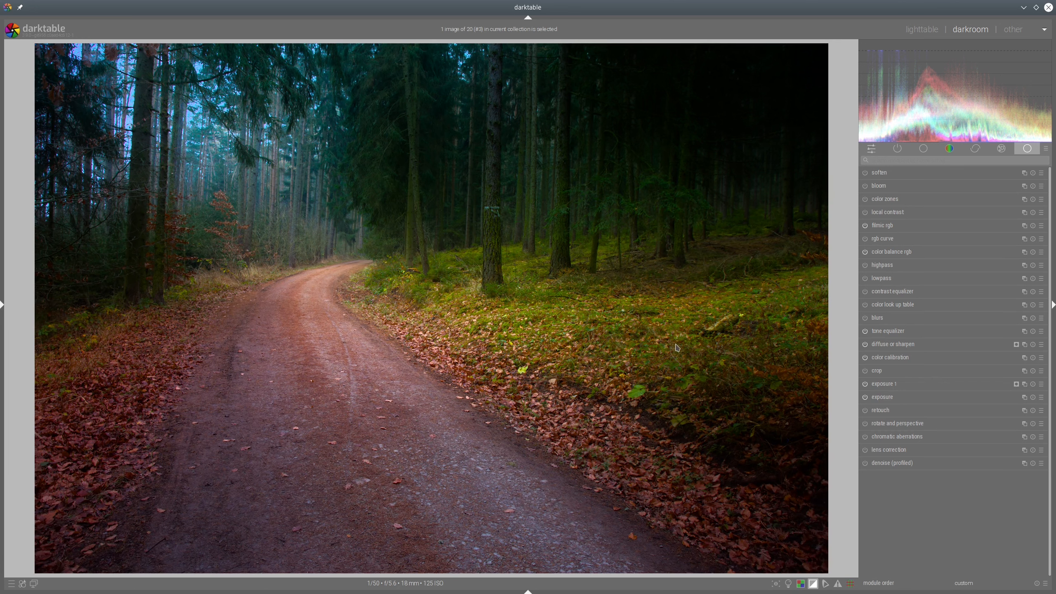
{"action": "left_click", "coordinate": [788, 584]}
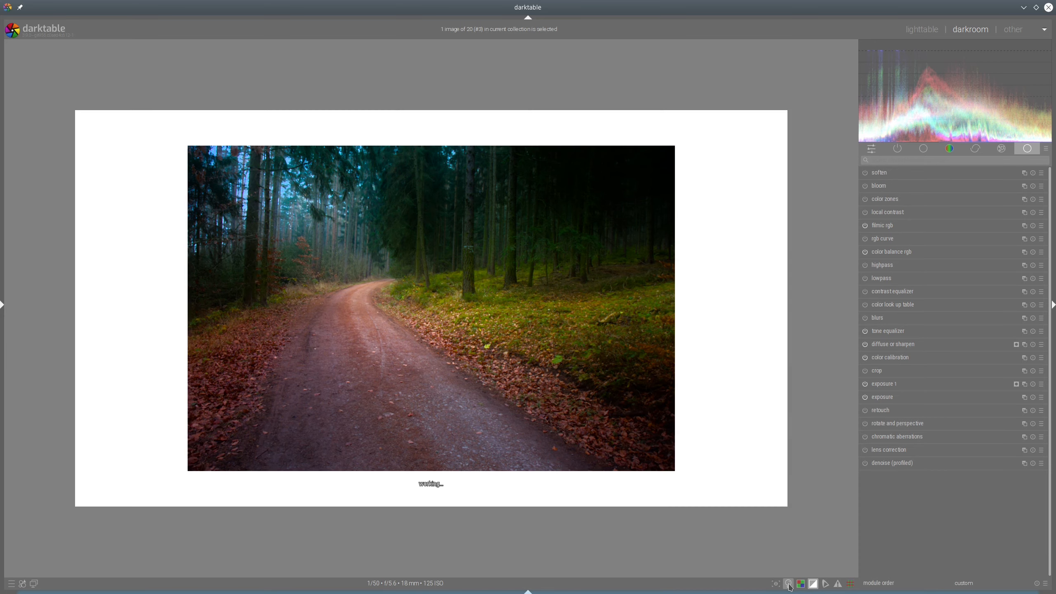
- Add a four-node path shape along the grassy left roadside to exposure 1's drawn mask
{"action": "left_click", "coordinate": [790, 584]}
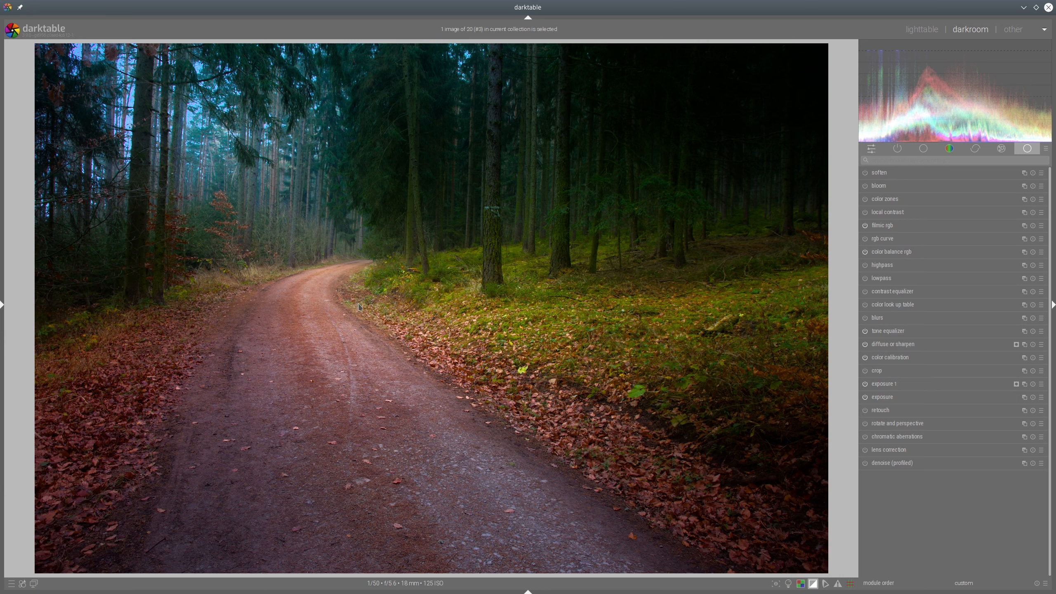
{"action": "left_click", "coordinate": [889, 387]}
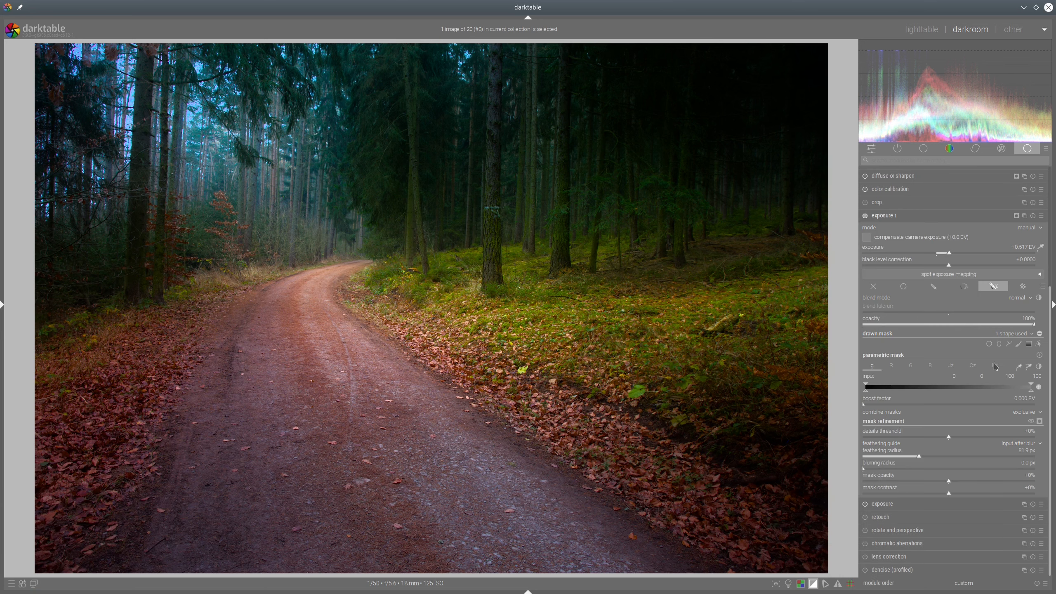
{"action": "left_click", "coordinate": [1008, 344]}
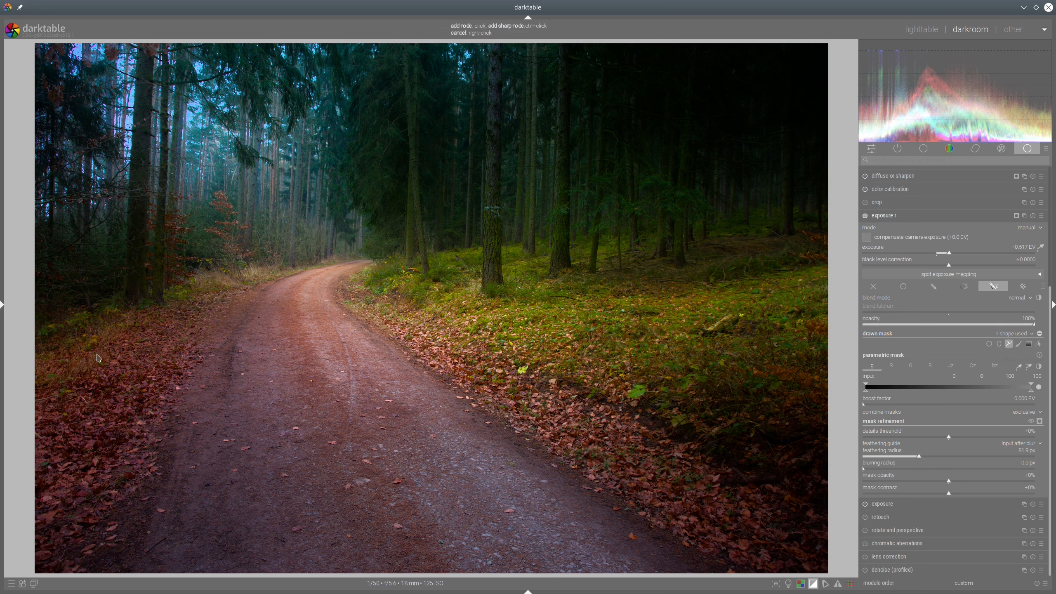
{"action": "left_click", "coordinate": [38, 349]}
{"action": "left_click", "coordinate": [236, 293]}
{"action": "left_click", "coordinate": [271, 315]}
{"action": "left_click", "coordinate": [86, 375]}
{"action": "right_click", "coordinate": [186, 332]}
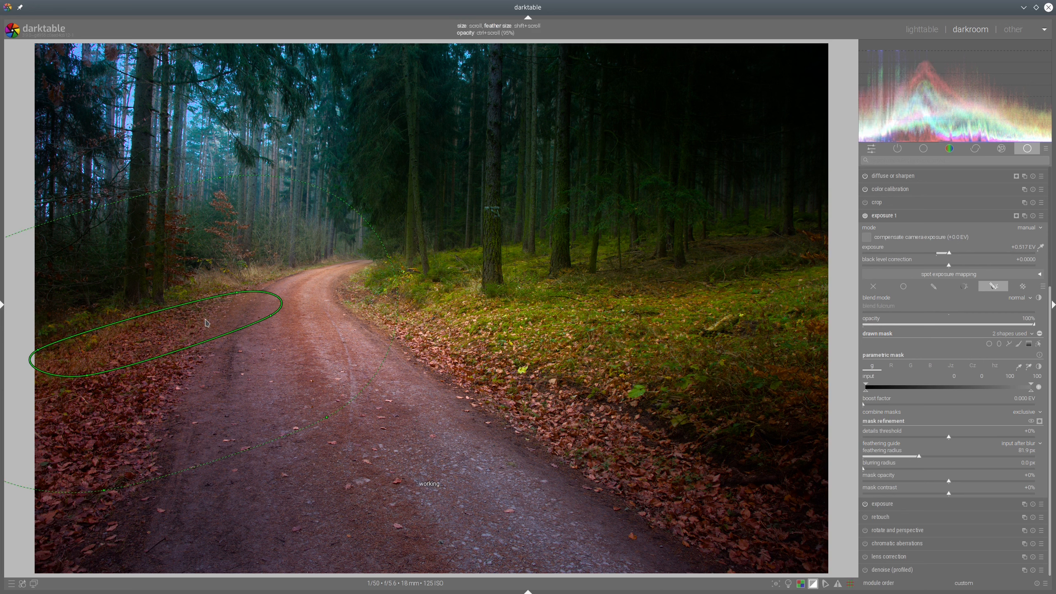
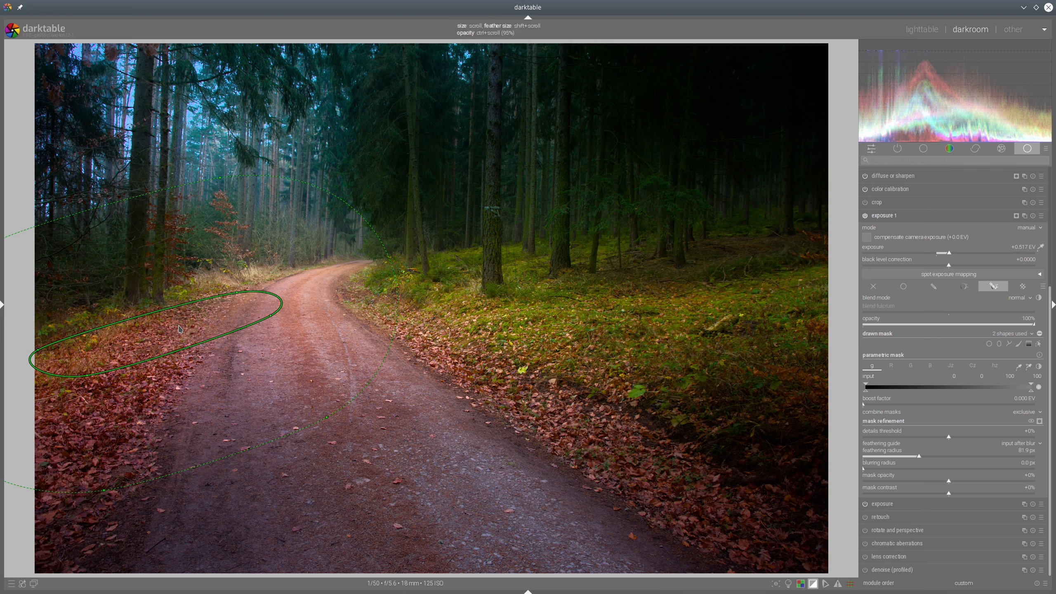
- Lower the new roadside path shape's opacity, fine-tune it by eye, and close exposure 1
{"action": "scroll", "coordinate": [180, 329], "scroll_direction": "down", "scroll_amount": 1, "text": "ctrl"}
{"action": "scroll", "coordinate": [179, 329], "scroll_direction": "down", "scroll_amount": 3, "text": "ctrl"}
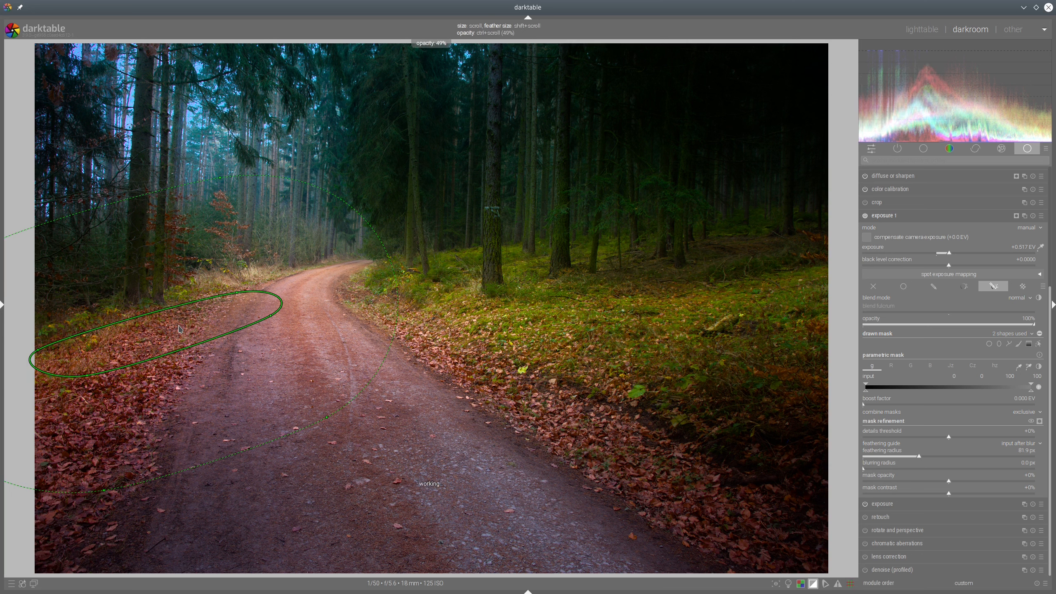
{"action": "scroll", "coordinate": [180, 329], "scroll_direction": "down", "scroll_amount": 1, "text": "ctrl"}
{"action": "scroll", "coordinate": [179, 329], "scroll_direction": "up", "scroll_amount": 3, "text": "ctrl"}
{"action": "left_click", "coordinate": [904, 217]}
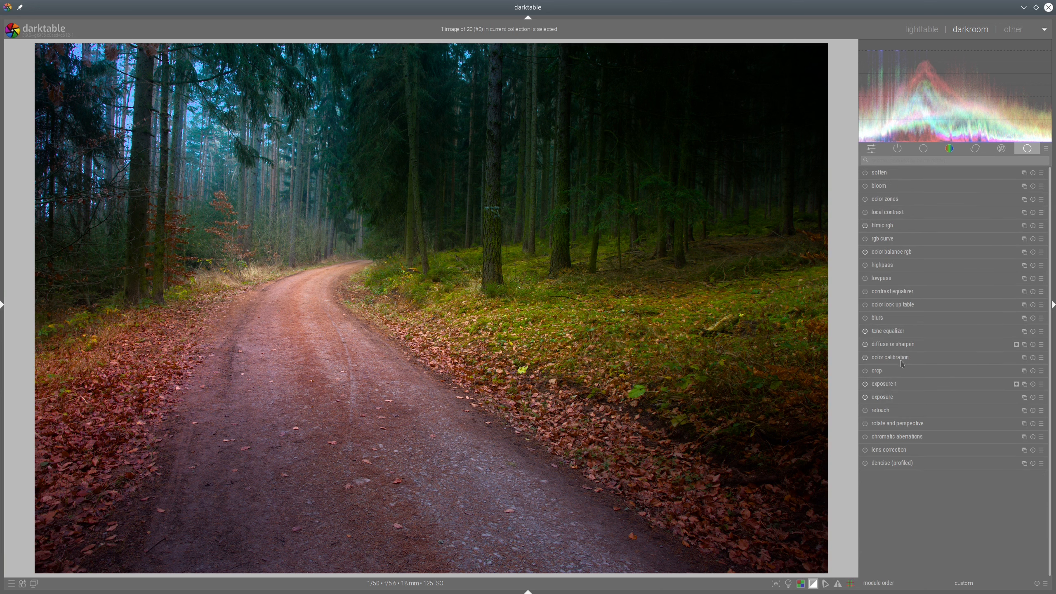
- Compare the photo with and without exposure 1, and check it under ISO 12646 color assessment conditions
{"action": "left_click", "coordinate": [865, 384]}
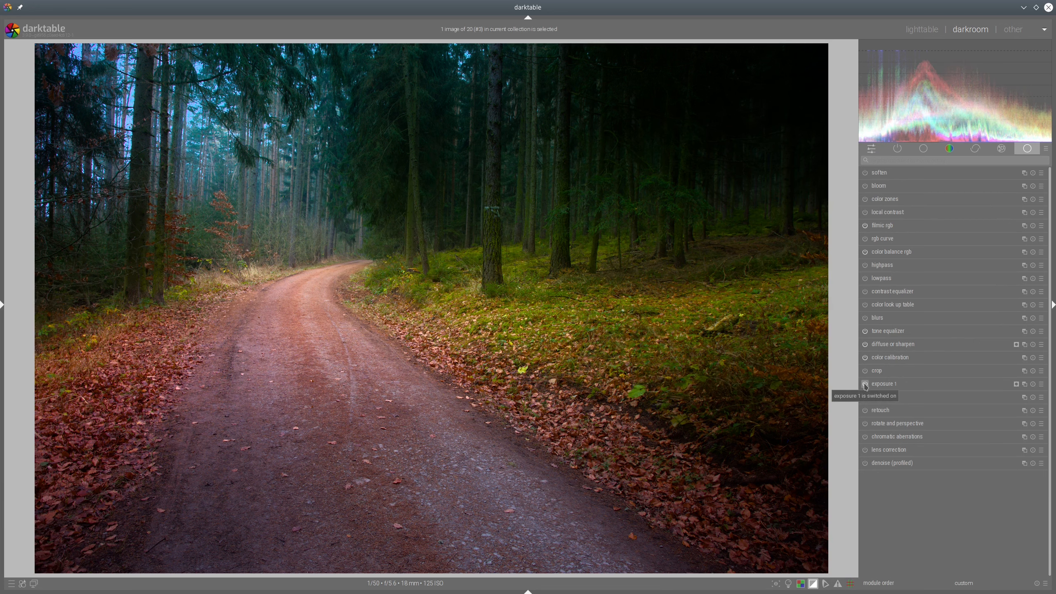
{"action": "left_click", "coordinate": [788, 580]}
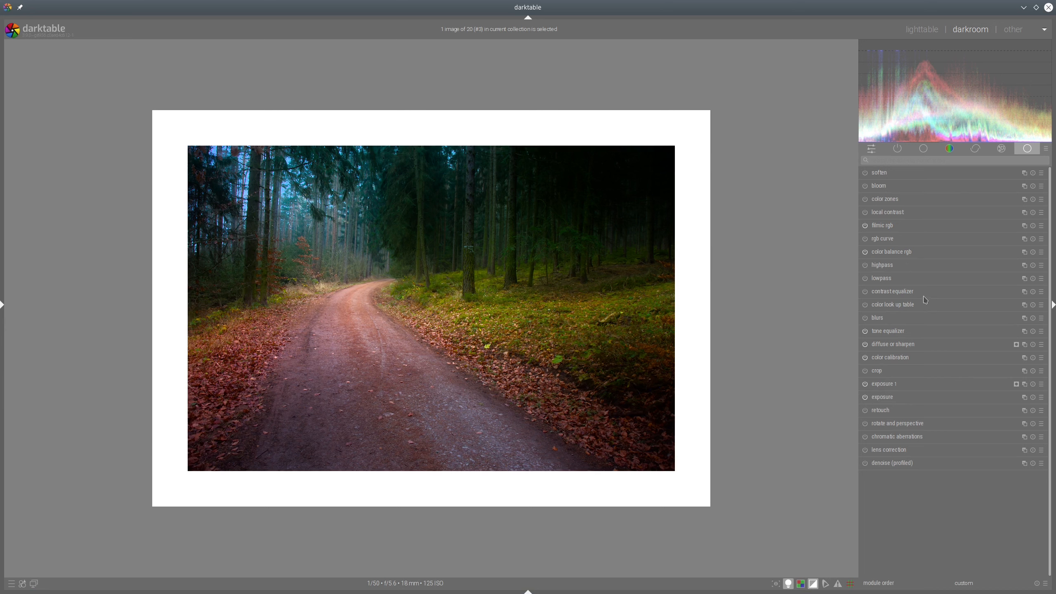
{"action": "left_click", "coordinate": [788, 584]}
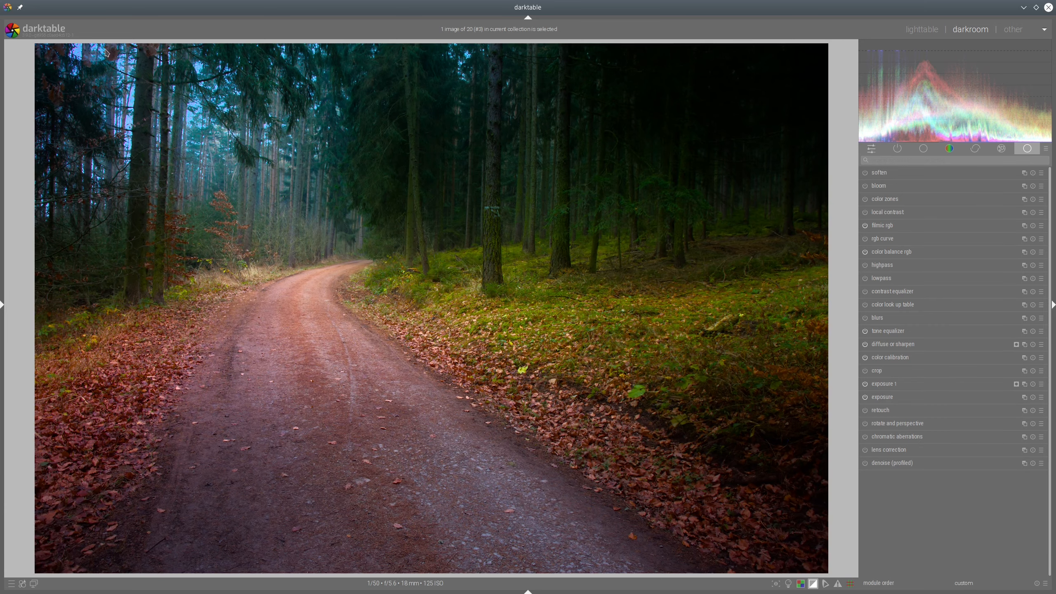
- Turn on lens correction and profiled denoising for the photo
{"action": "left_click", "coordinate": [865, 449]}
{"action": "left_click", "coordinate": [892, 463]}
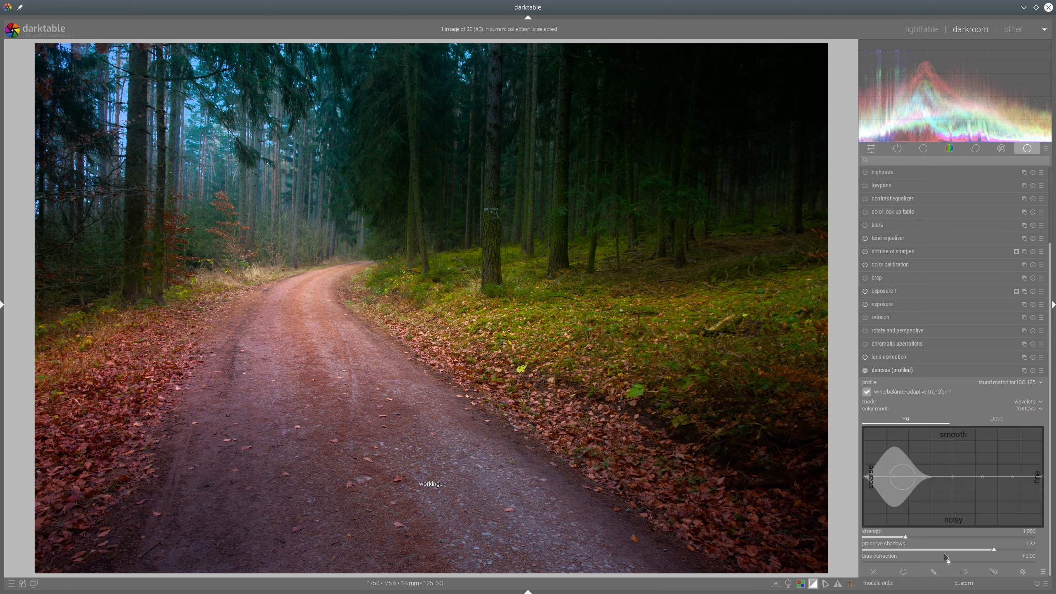
{"action": "left_click", "coordinate": [917, 375]}
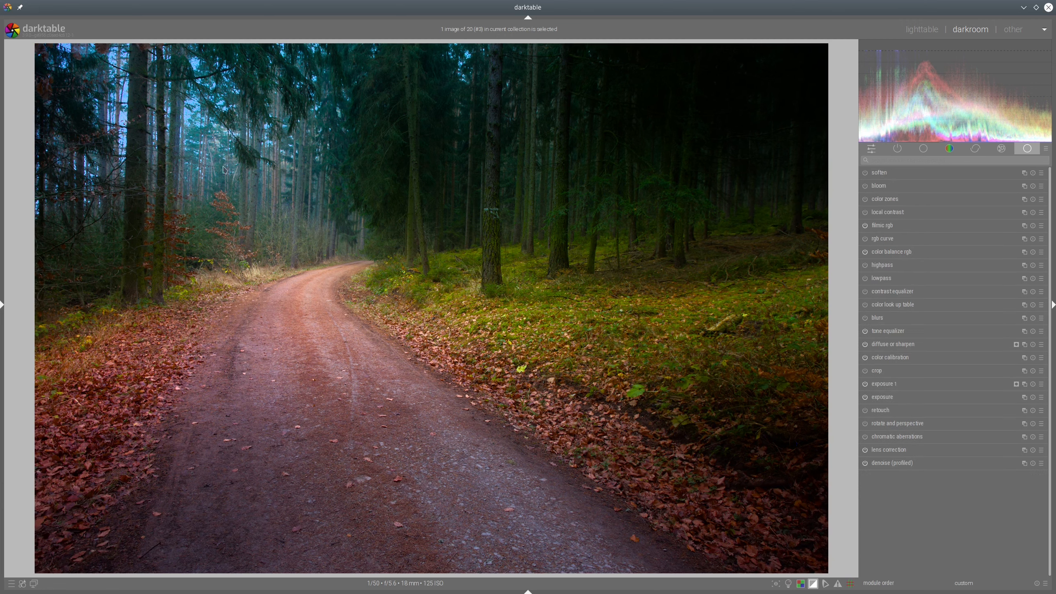
- Overwrite the lens correction's TCA with red 1.00071 and blue about 1.0003, and turn on chromatic aberrations correction
{"action": "scroll", "coordinate": [104, 106], "scroll_direction": "up", "scroll_amount": 3}
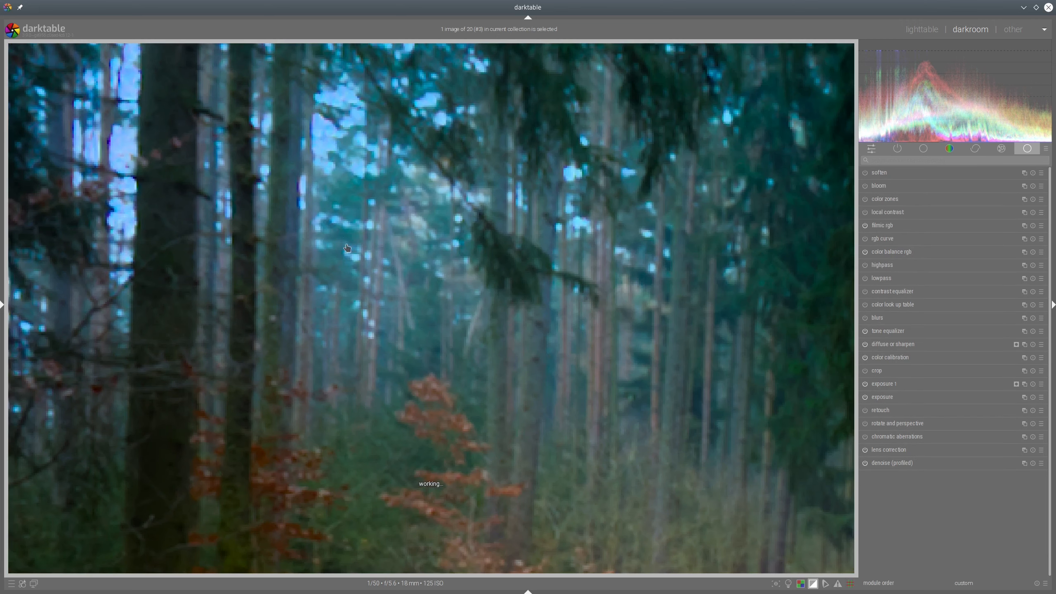
{"action": "left_click_drag", "start_coordinate": [355, 178], "coordinate": [520, 308]}
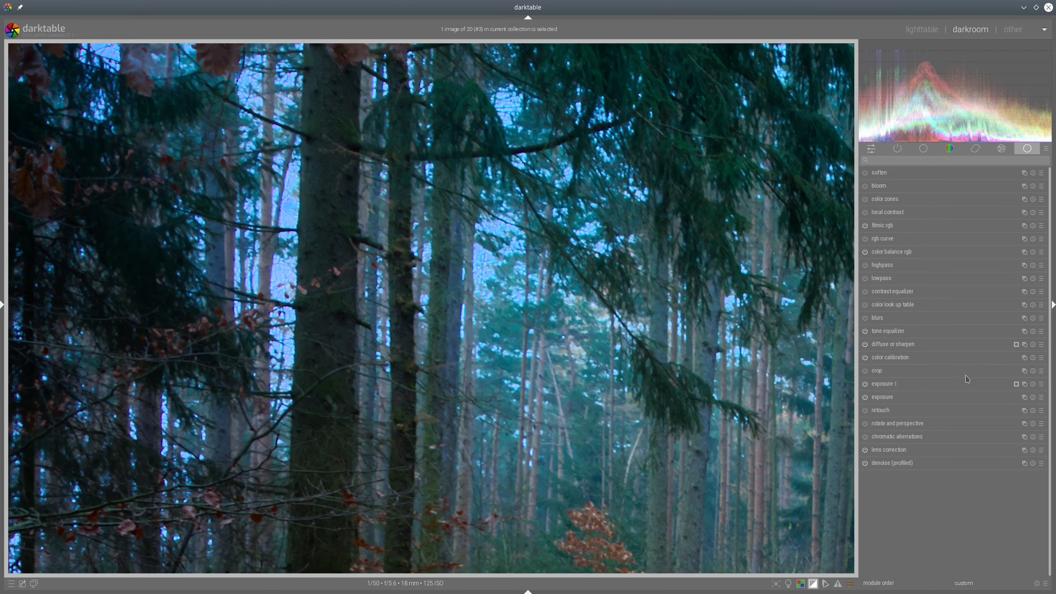
{"action": "left_click", "coordinate": [887, 449]}
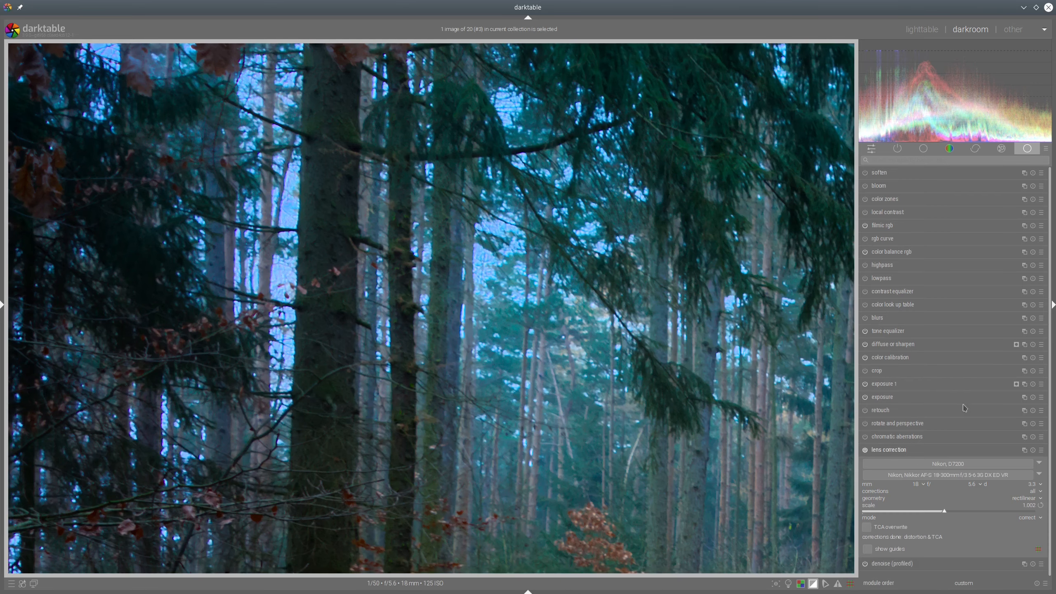
{"action": "left_click", "coordinate": [864, 528]}
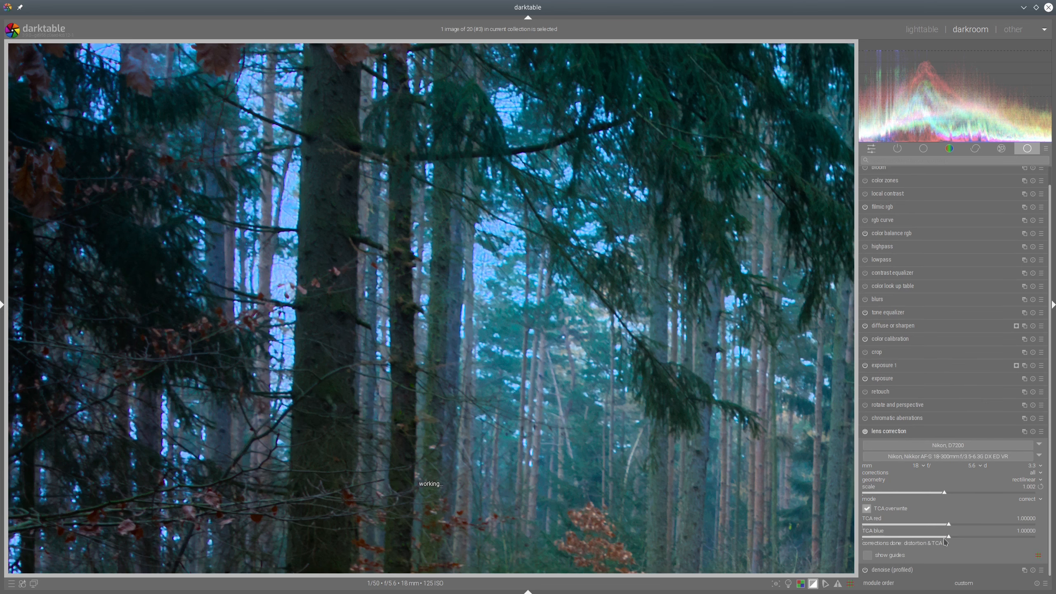
{"action": "left_click", "coordinate": [954, 525]}
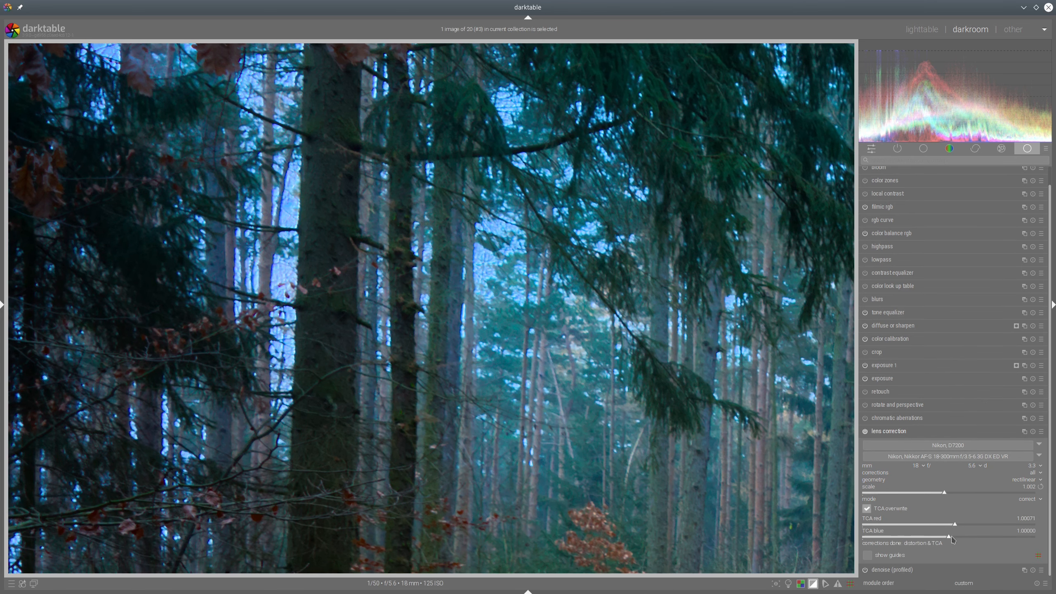
{"action": "left_click", "coordinate": [951, 537]}
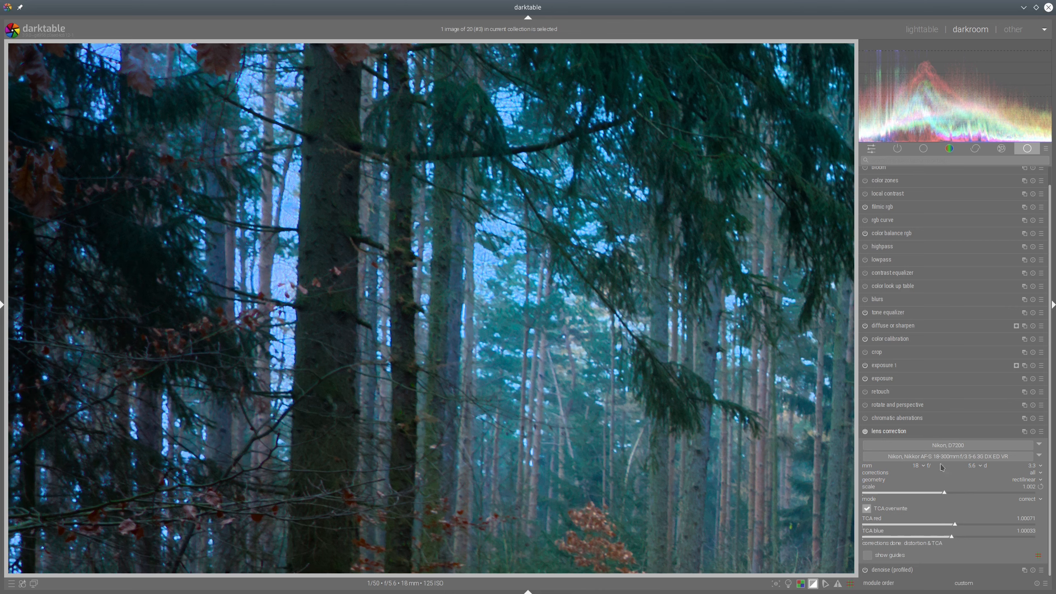
{"action": "left_click", "coordinate": [897, 432]}
{"action": "left_click", "coordinate": [865, 436]}
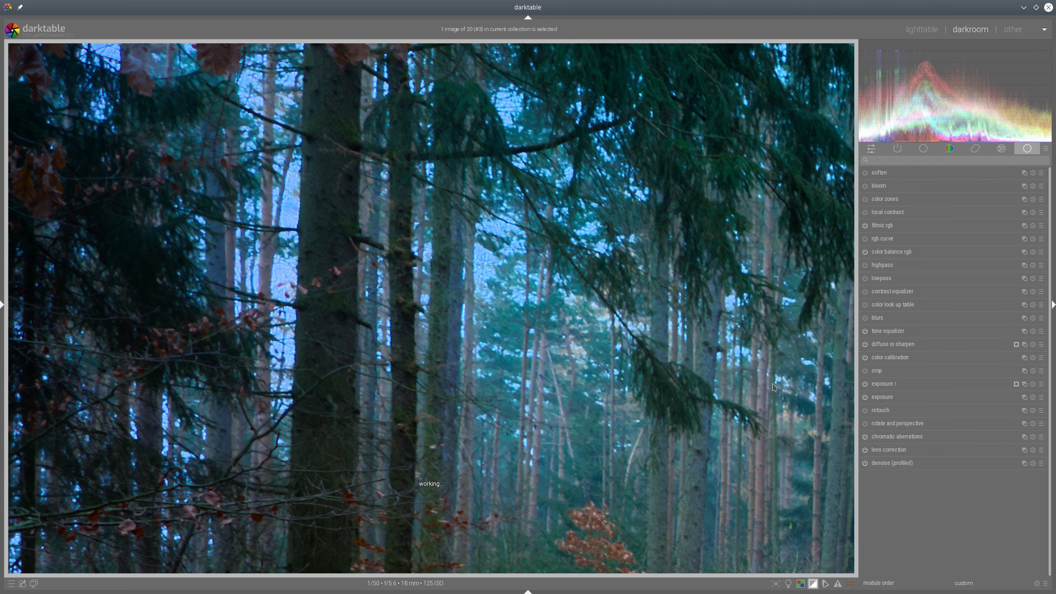
{"action": "scroll", "coordinate": [572, 347], "scroll_direction": "down", "scroll_amount": 4}
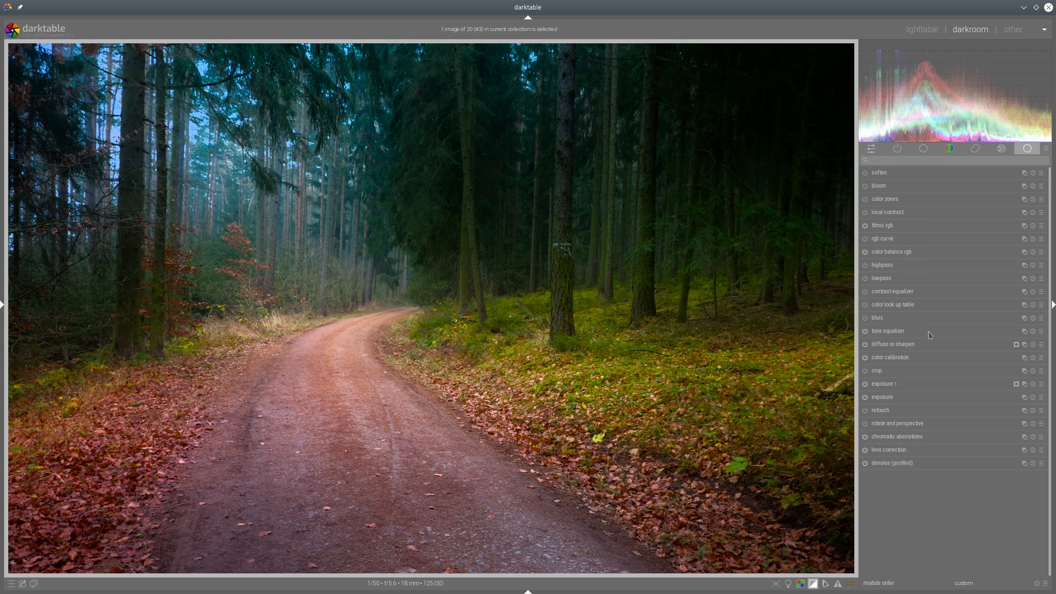
- Create a second color calibration instance and move it above tone equalizer in the module order
{"action": "left_click", "coordinate": [1024, 359]}
{"action": "left_click", "coordinate": [998, 379]}
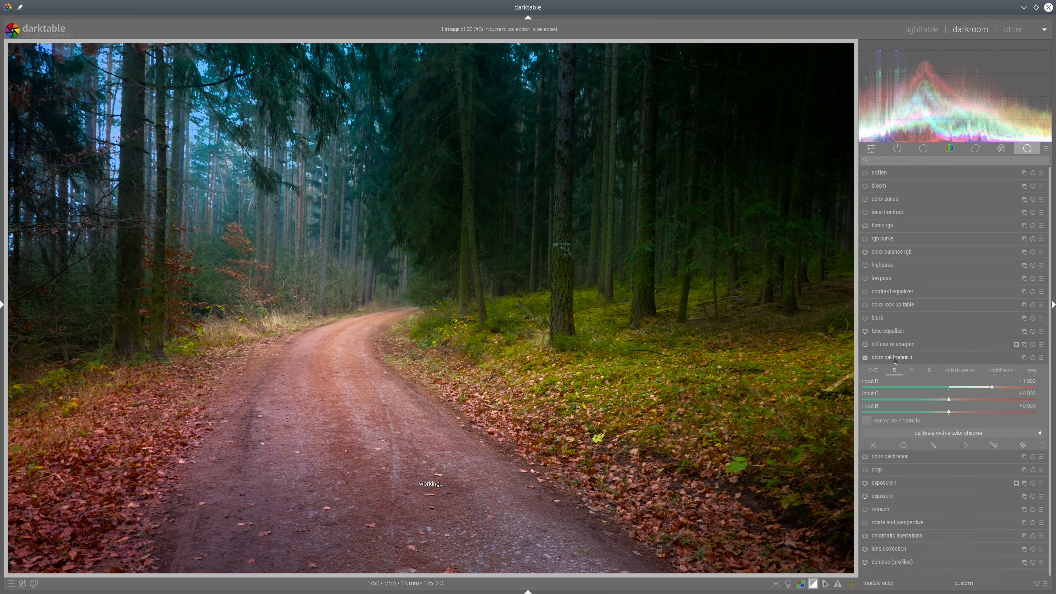
{"action": "left_click_drag", "start_coordinate": [898, 354], "coordinate": [873, 331]}
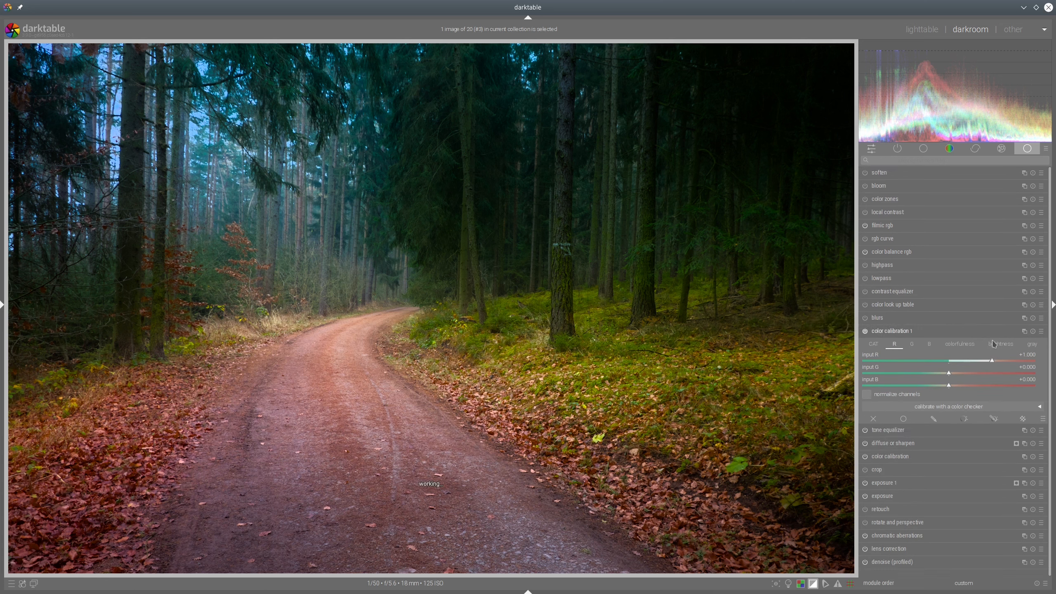
- Set the colorfulness of color calibration 1 to input R +0.019, input G +0.148 and input B −0.357
{"action": "left_click", "coordinate": [1001, 344]}
{"action": "left_click", "coordinate": [956, 344]}
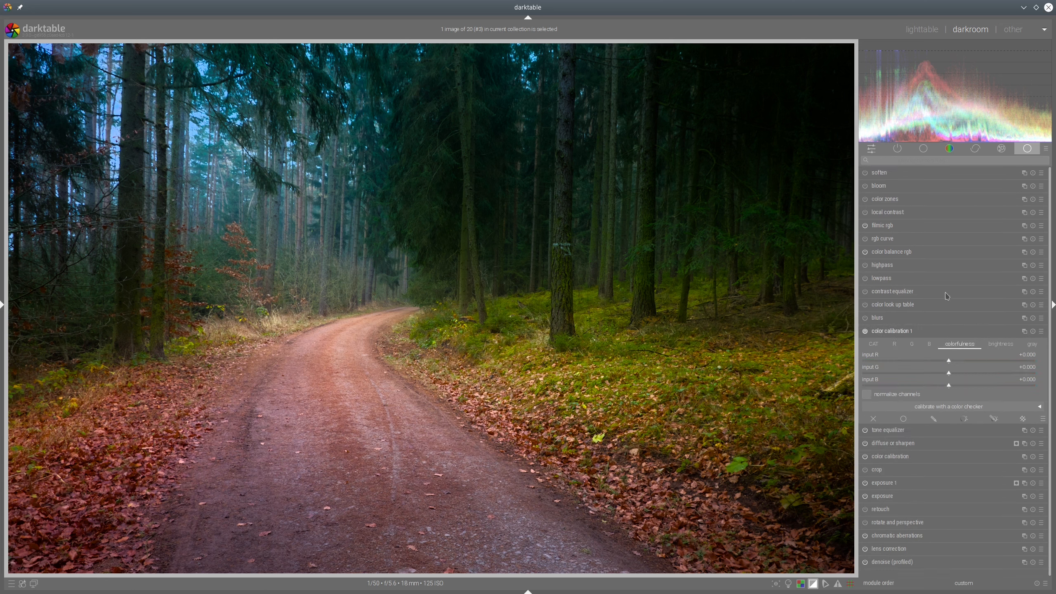
{"action": "left_click", "coordinate": [922, 389]}
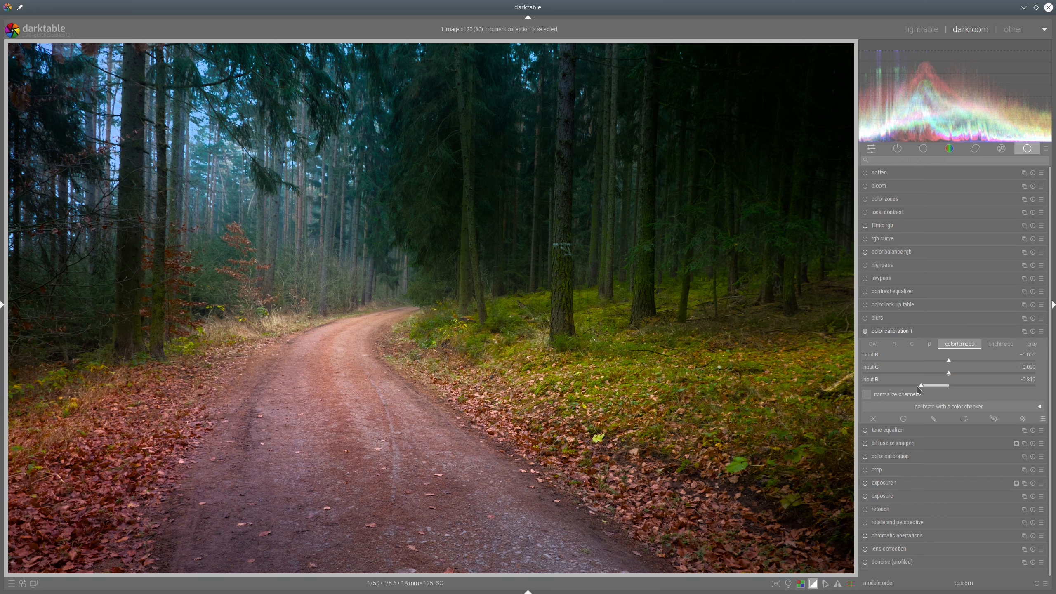
{"action": "left_click", "coordinate": [918, 389]}
{"action": "left_click", "coordinate": [967, 360]}
{"action": "left_click", "coordinate": [961, 373]}
{"action": "left_click", "coordinate": [958, 364]}
{"action": "left_click", "coordinate": [952, 365]}
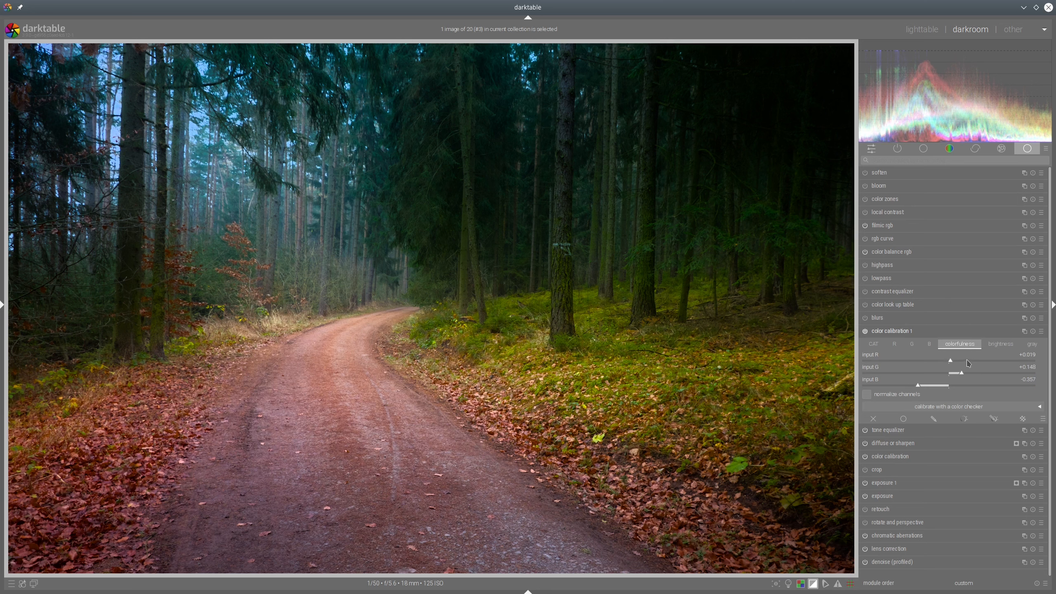
- Close color calibration 1 and assess the photo under ISO 12646 color assessment conditions
{"action": "left_click", "coordinate": [869, 332]}
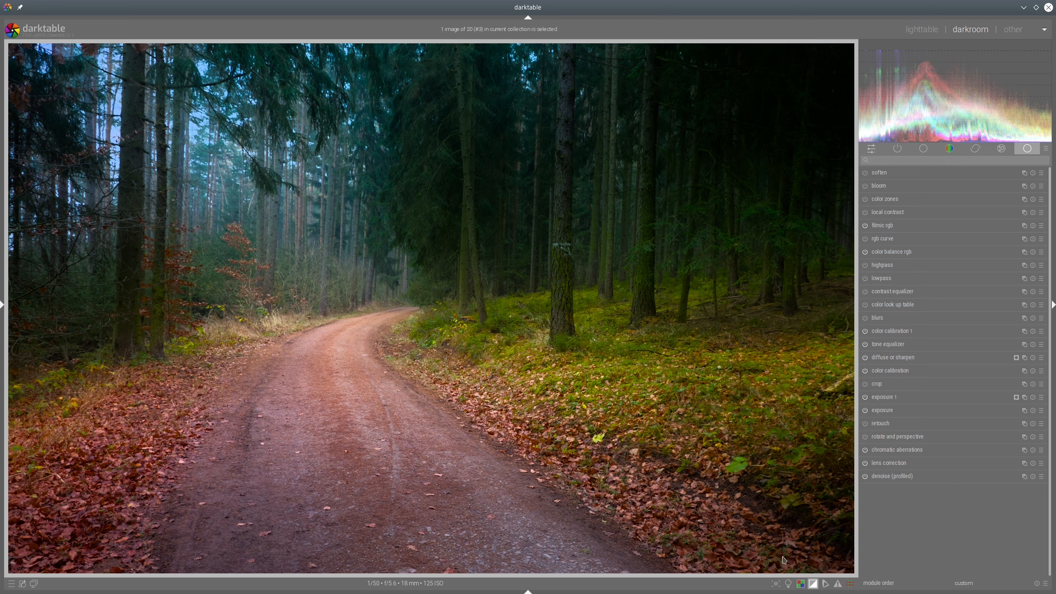
{"action": "left_click", "coordinate": [788, 583]}
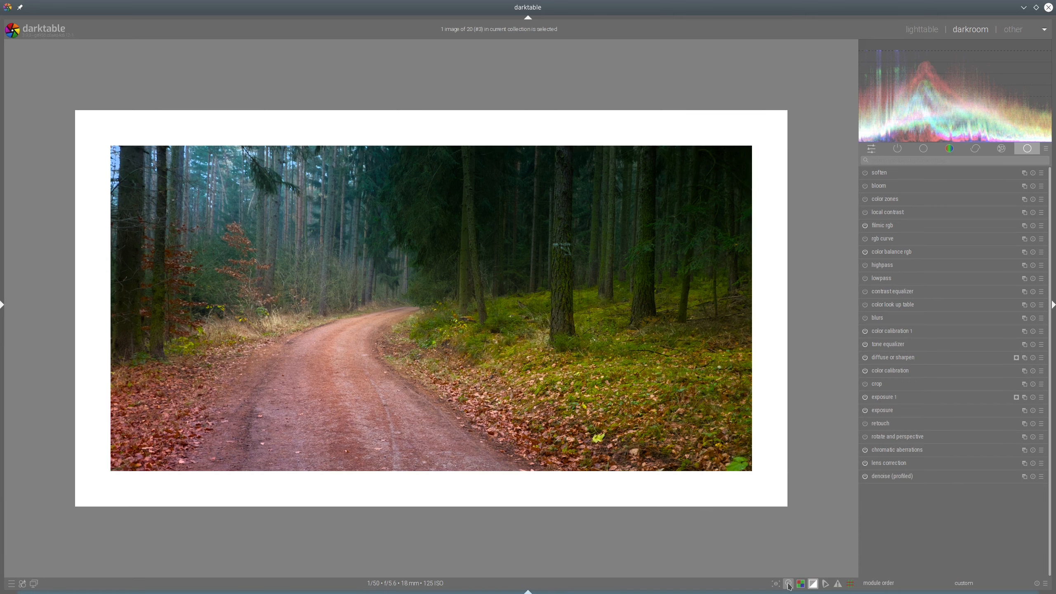
{"action": "left_click", "coordinate": [788, 584]}
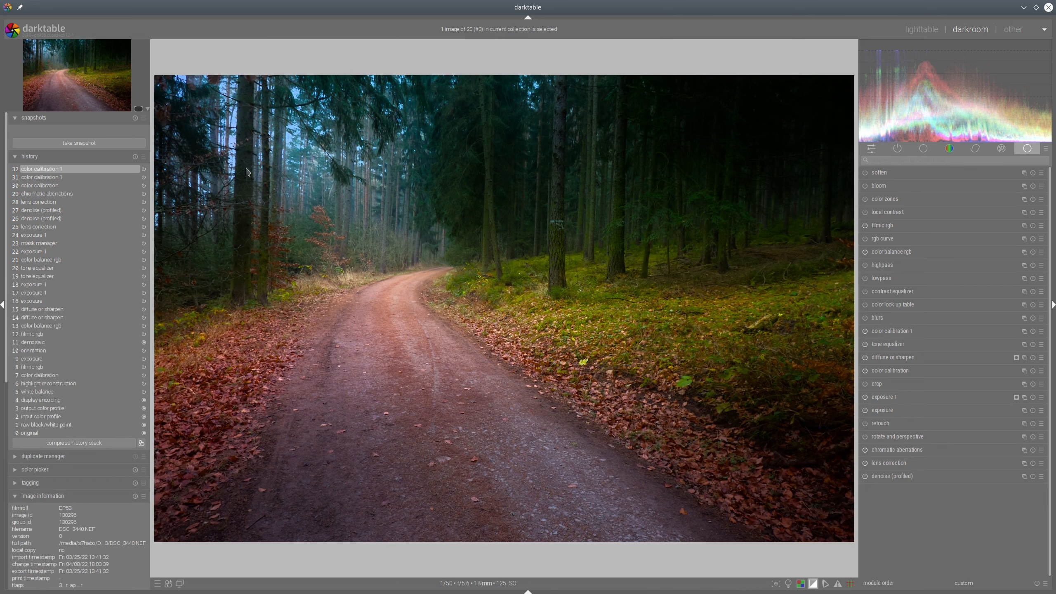
- Go back to history step 7, color calibration, take a snapshot of it, and show the snapshot for comparison
{"action": "left_click", "coordinate": [43, 377]}
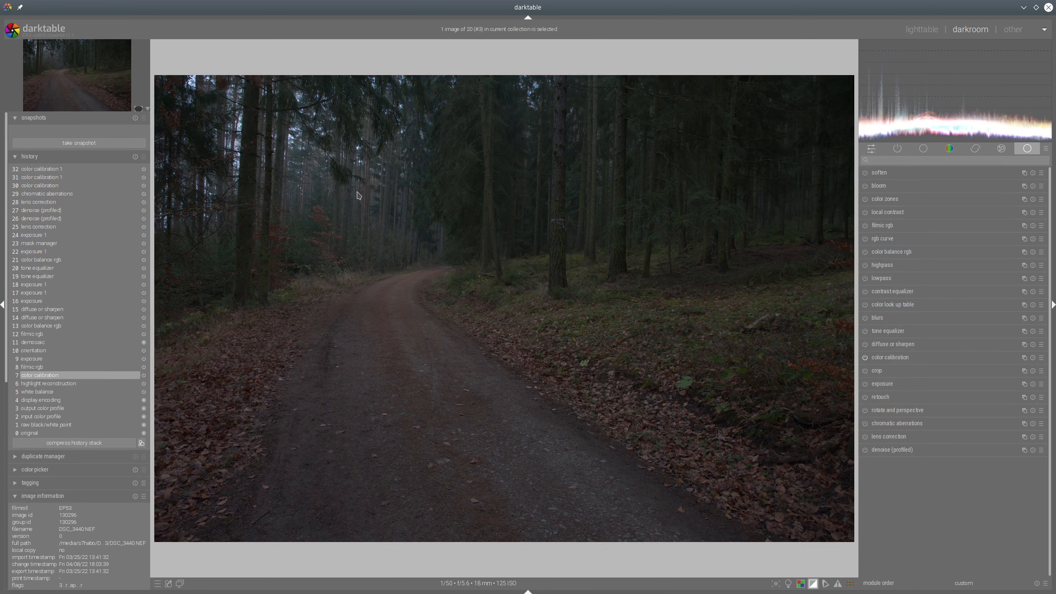
{"action": "left_click", "coordinate": [67, 147]}
{"action": "left_click", "coordinate": [50, 133]}
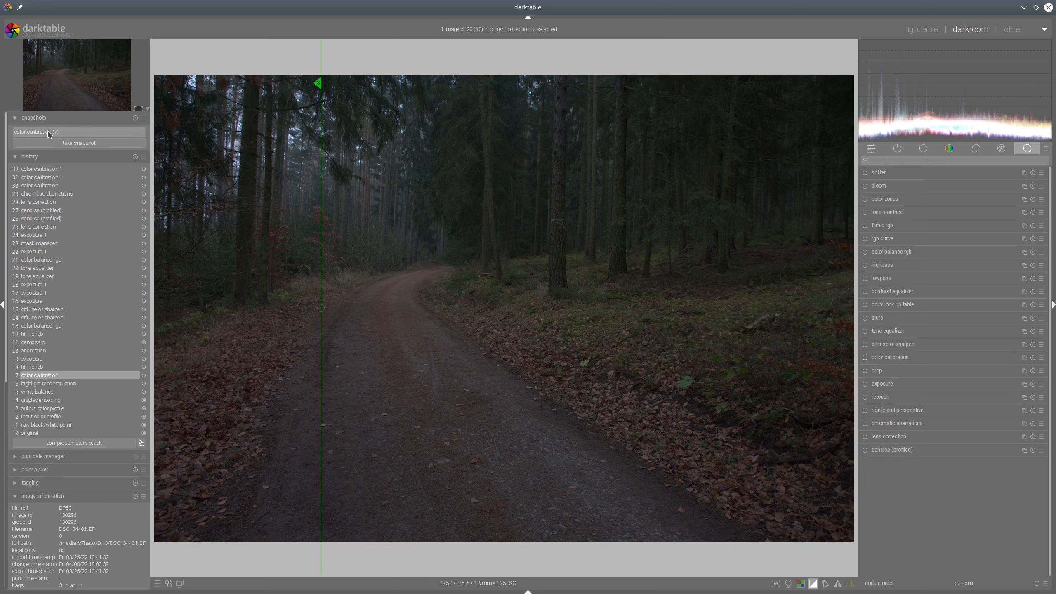
- Restore the latest history step, compare the edit with the snapshot by sweeping the split line, and clear the snapshots
{"action": "left_click", "coordinate": [48, 169]}
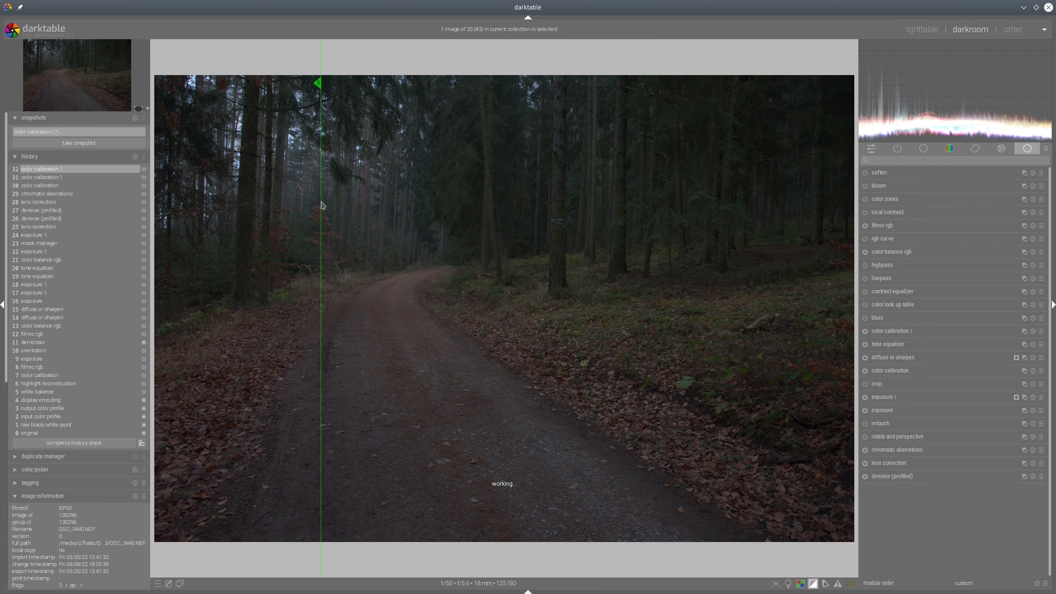
{"action": "left_click_drag", "start_coordinate": [322, 205], "coordinate": [156, 257]}
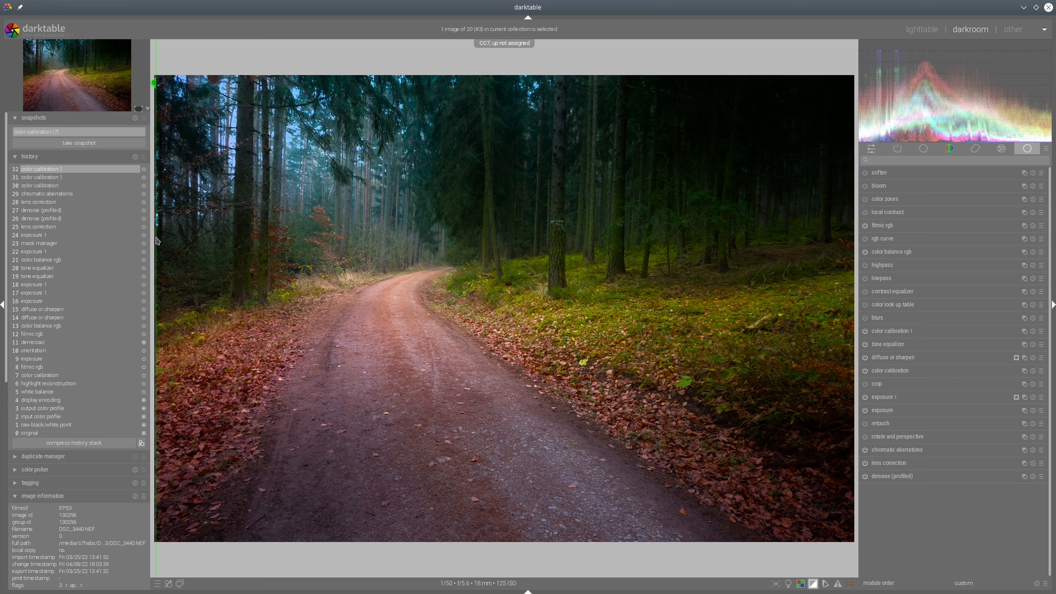
{"action": "left_click_drag", "start_coordinate": [157, 242], "coordinate": [158, 275]}
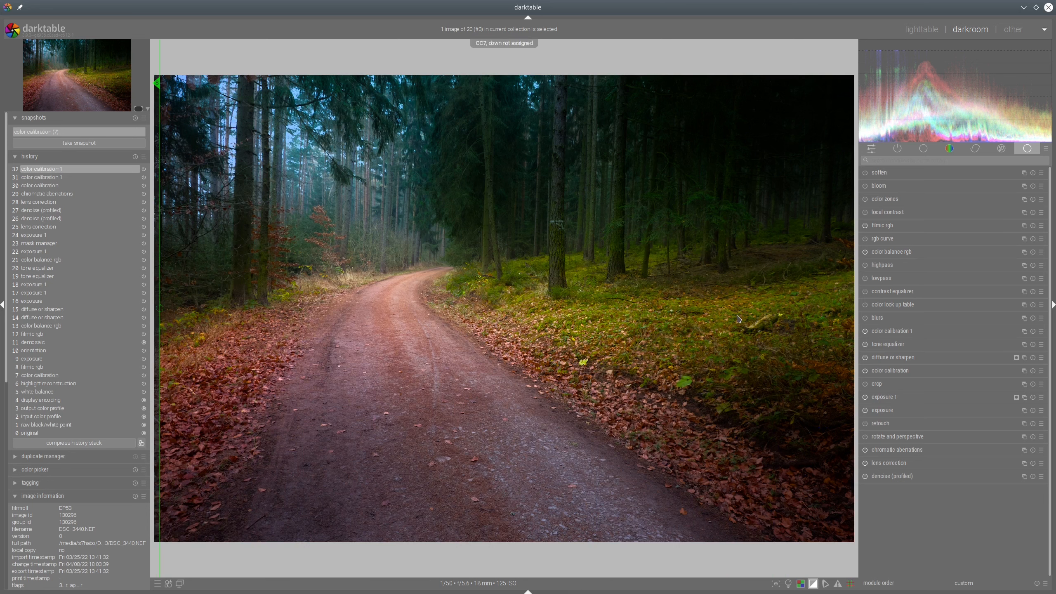
{"action": "left_click", "coordinate": [135, 119]}
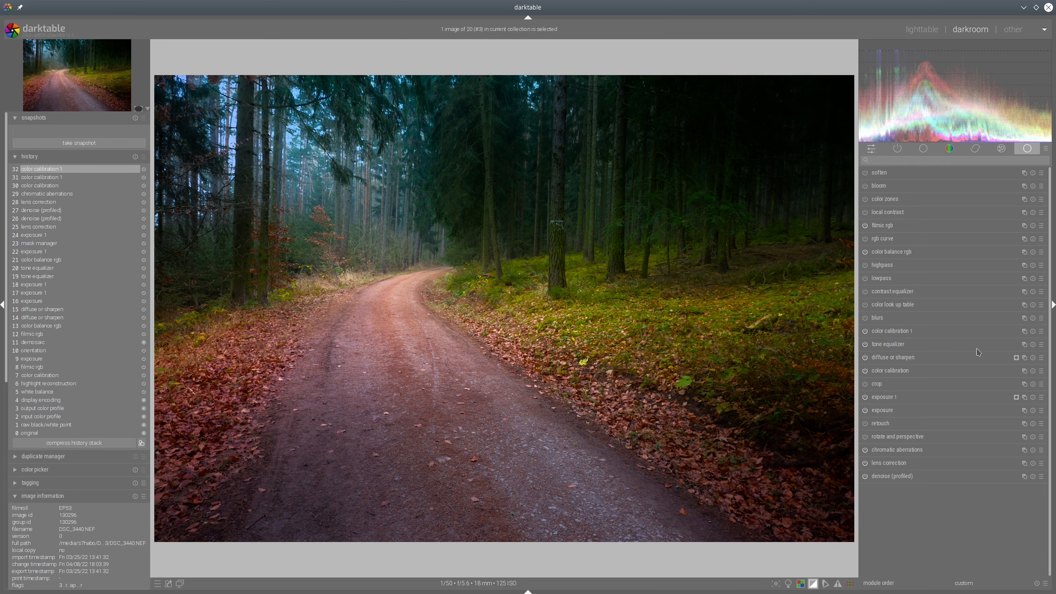
- Set the red channel of color calibration 1 to input R +1.057, input G −0.143 and input B −0.038
{"action": "left_click", "coordinate": [896, 332]}
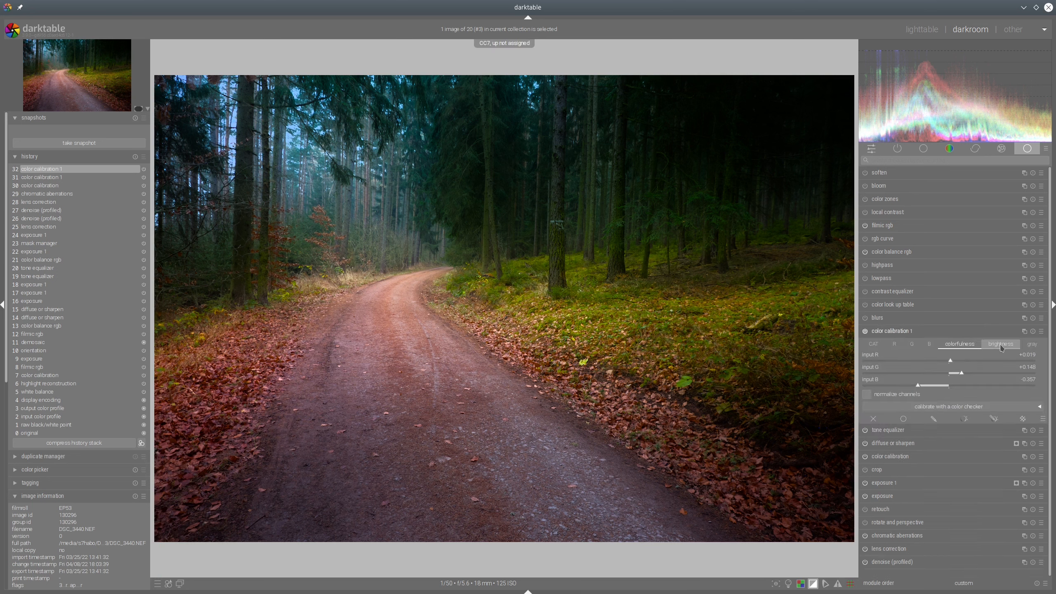
{"action": "left_click", "coordinate": [894, 344]}
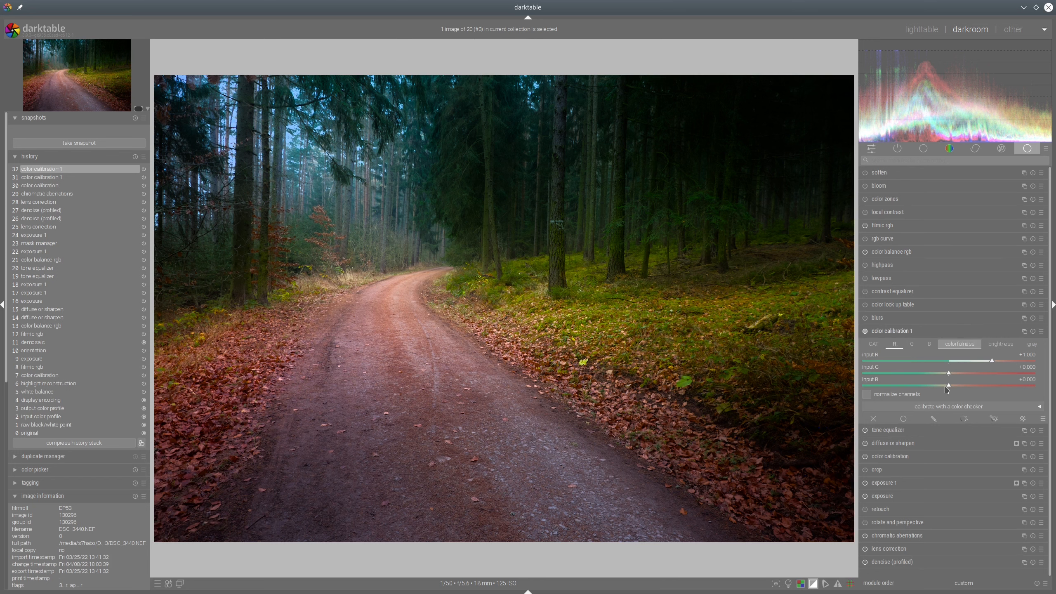
{"action": "left_click_drag", "start_coordinate": [947, 389], "coordinate": [945, 376]}
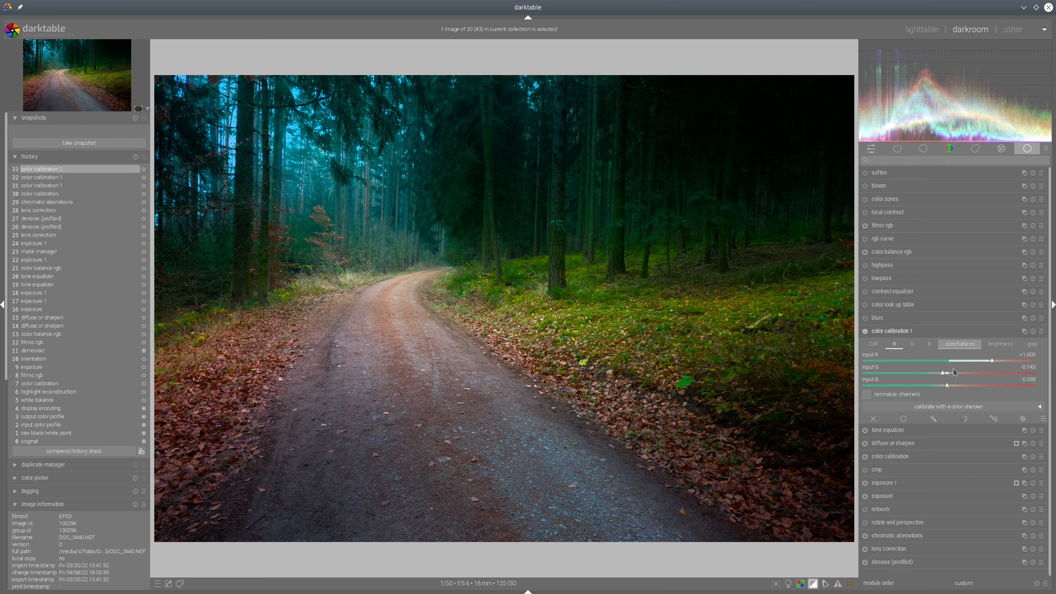
{"action": "left_click", "coordinate": [994, 363]}
- Toggle color calibration 1 off and on to compare the photo with and without its channel changes
{"action": "left_click", "coordinate": [865, 331]}
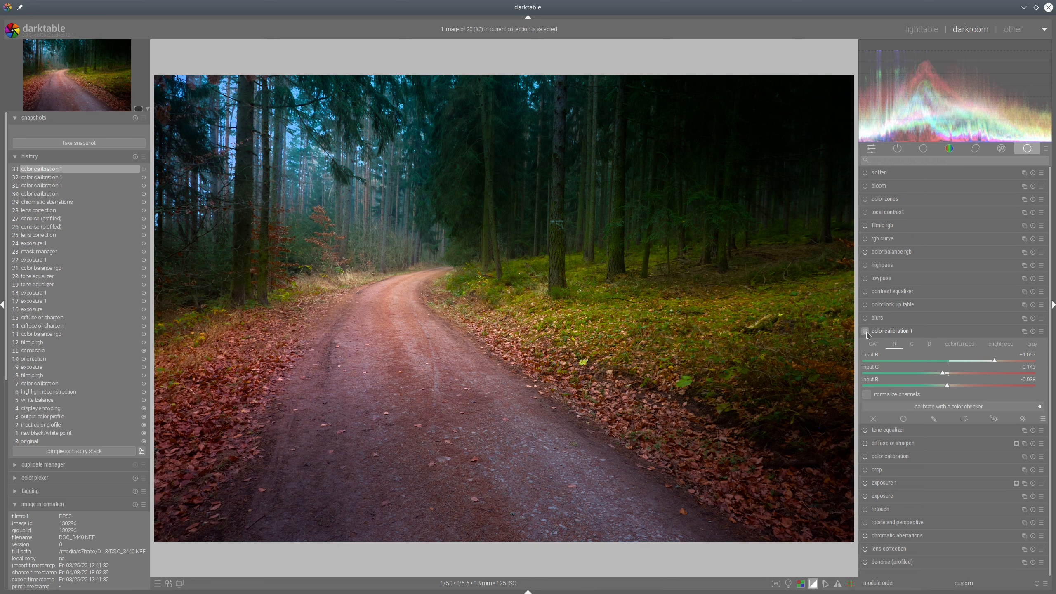
{"action": "left_click", "coordinate": [865, 332]}
{"action": "left_click", "coordinate": [865, 332]}
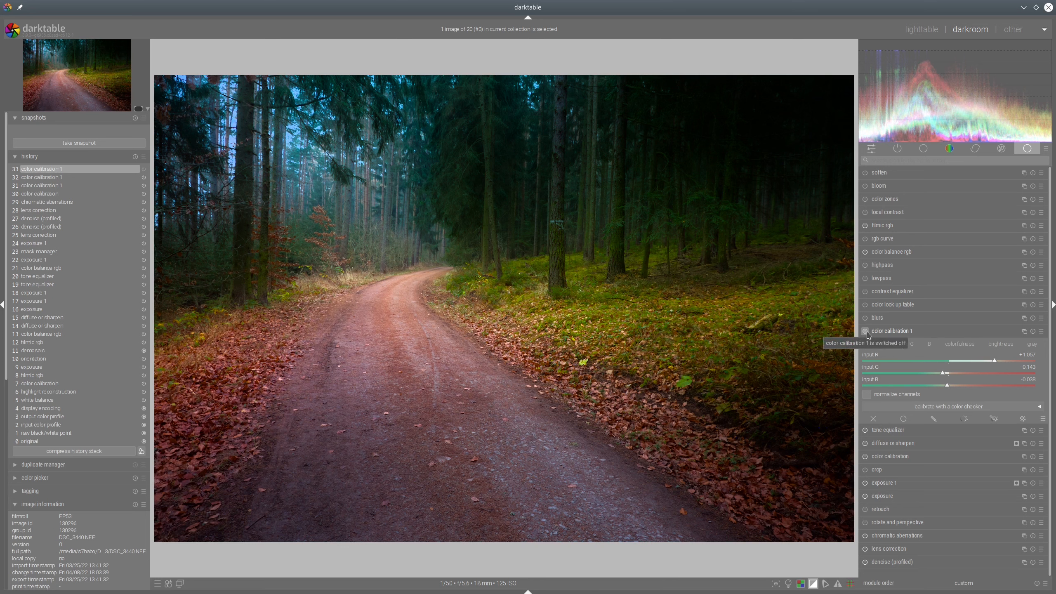
{"action": "left_click", "coordinate": [865, 332]}
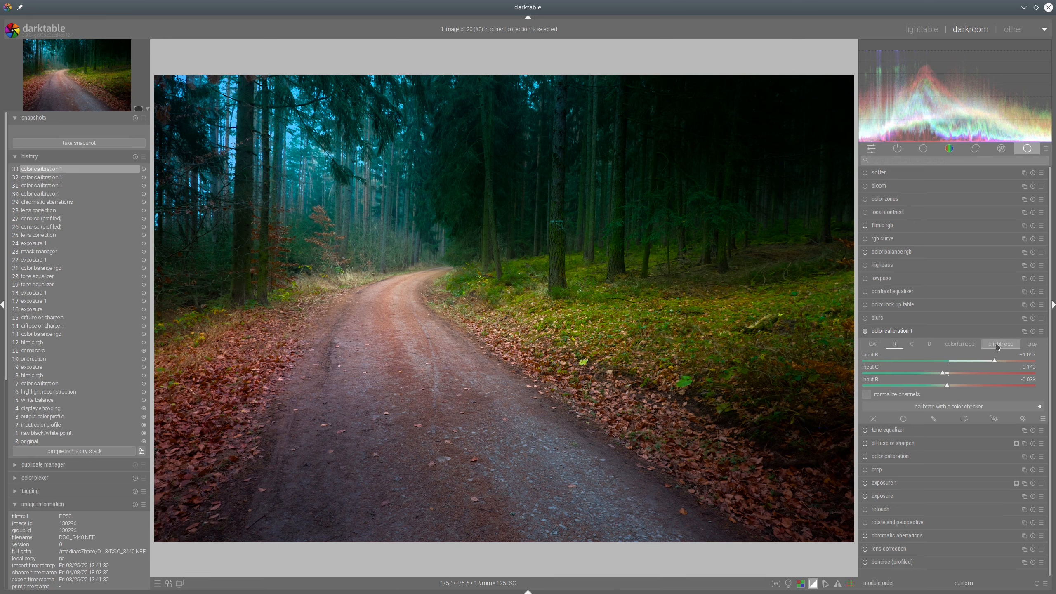
- Lower the colorfulness input B of color calibration 1 to −0.662
{"action": "left_click", "coordinate": [967, 348]}
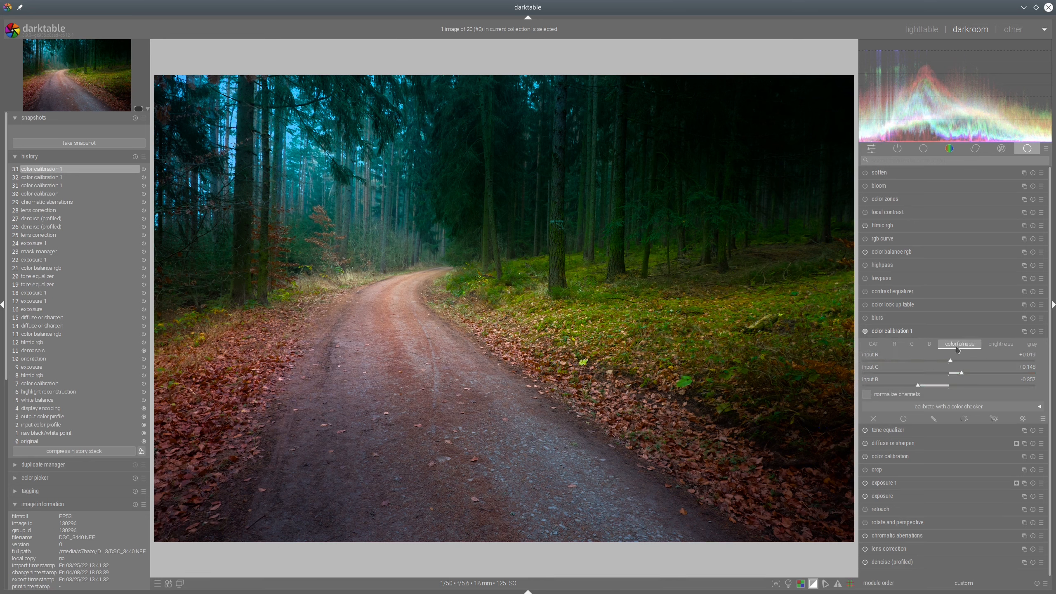
{"action": "left_click", "coordinate": [899, 386]}
{"action": "left_click", "coordinate": [892, 387]}
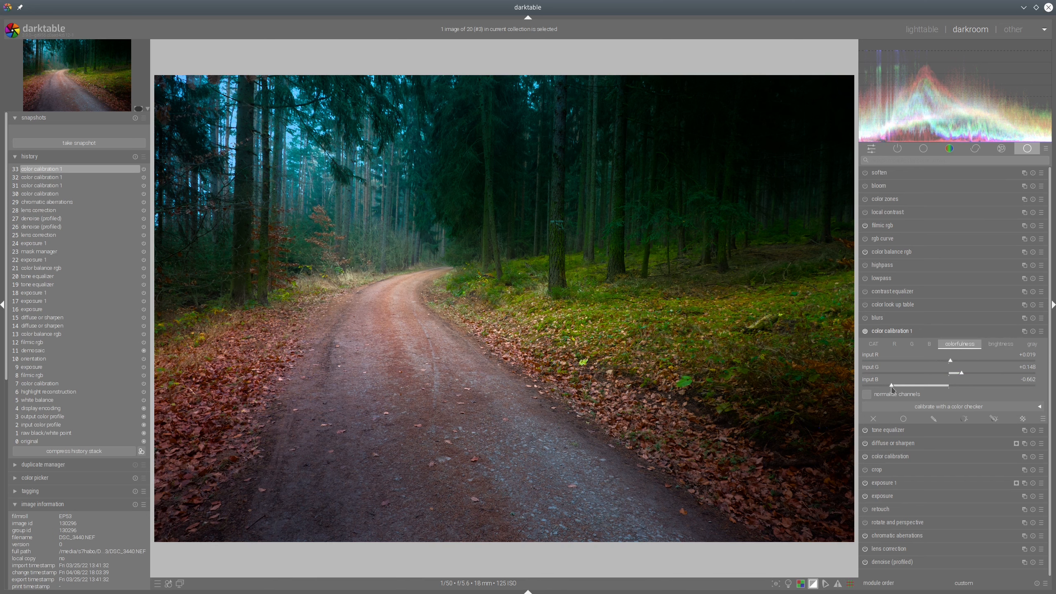
- Set the blue channel's input R to −0.057, switch color calibration 1 off and collapse the module
{"action": "left_click", "coordinate": [925, 345]}
{"action": "left_click", "coordinate": [947, 363]}
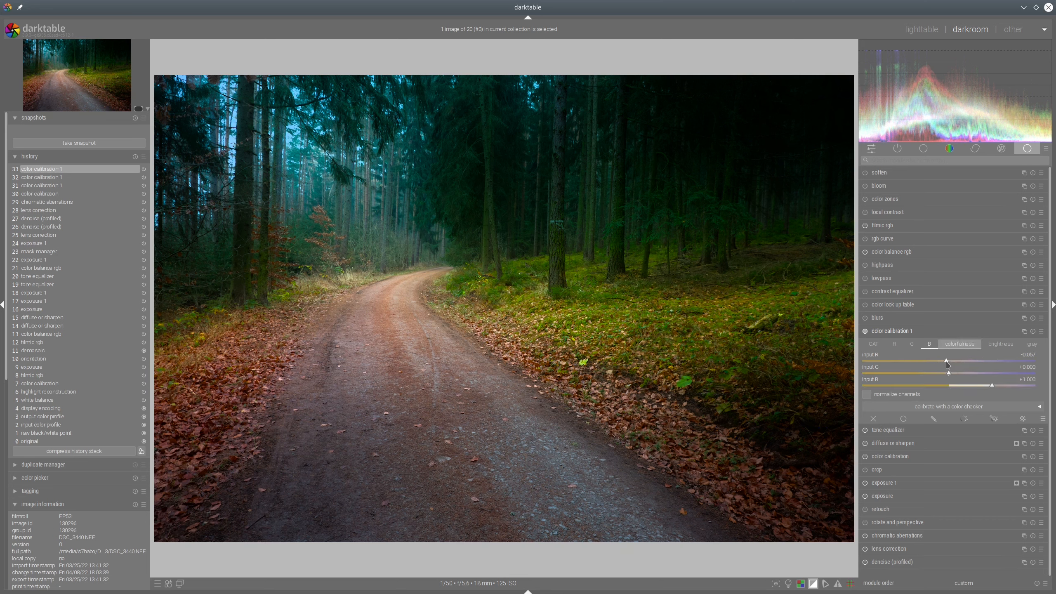
{"action": "left_click", "coordinate": [865, 331]}
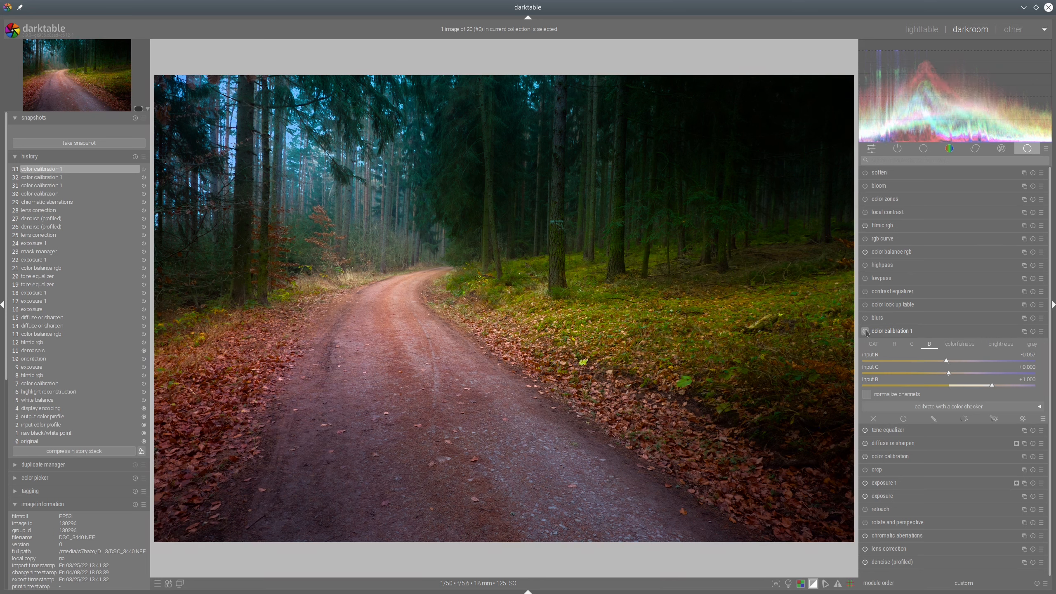
{"action": "left_click", "coordinate": [884, 332]}
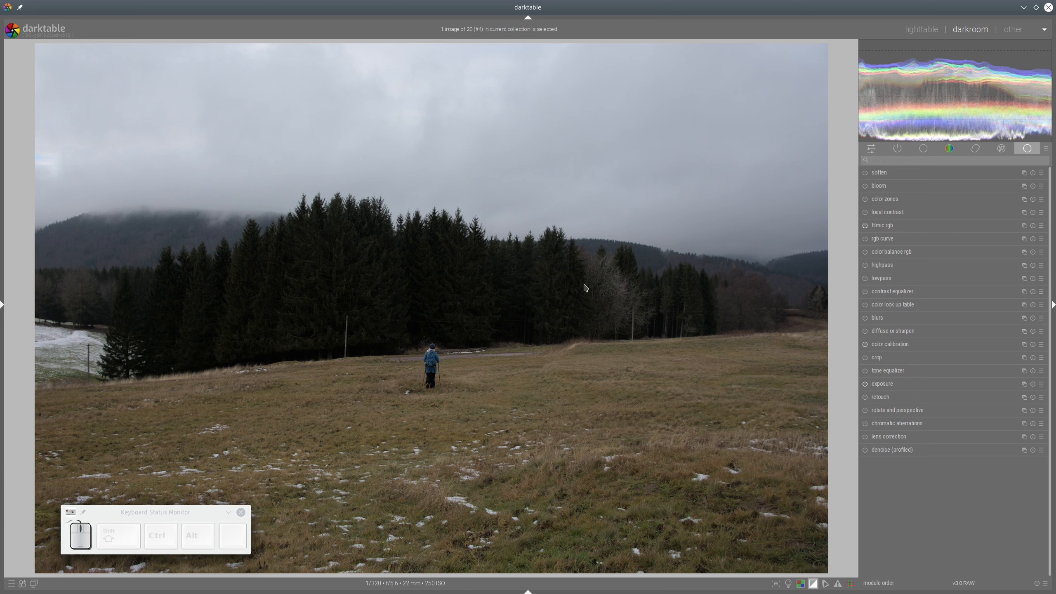
- Lower filmic rgb's black relative exposure to −11.93 EV on the meadow photo and collapse the module
{"action": "left_click", "coordinate": [884, 226]}
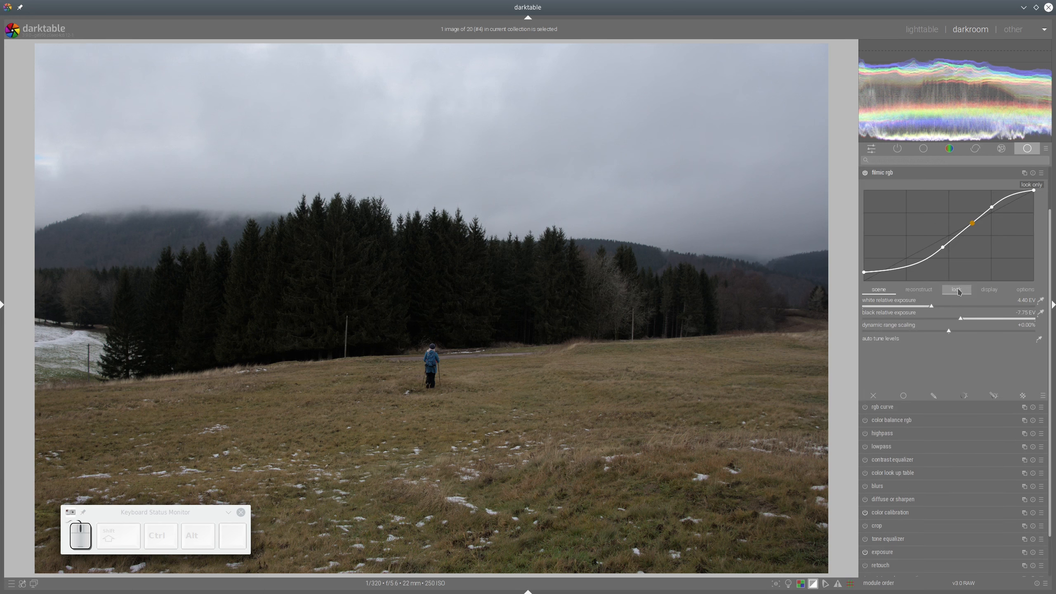
{"action": "left_click", "coordinate": [894, 319]}
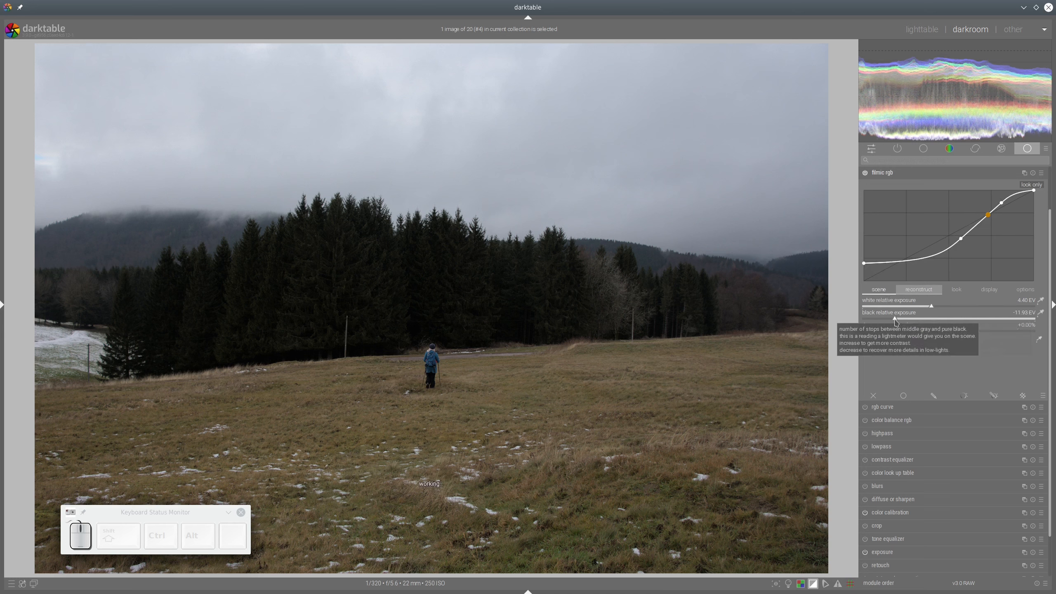
{"action": "left_click", "coordinate": [883, 172]}
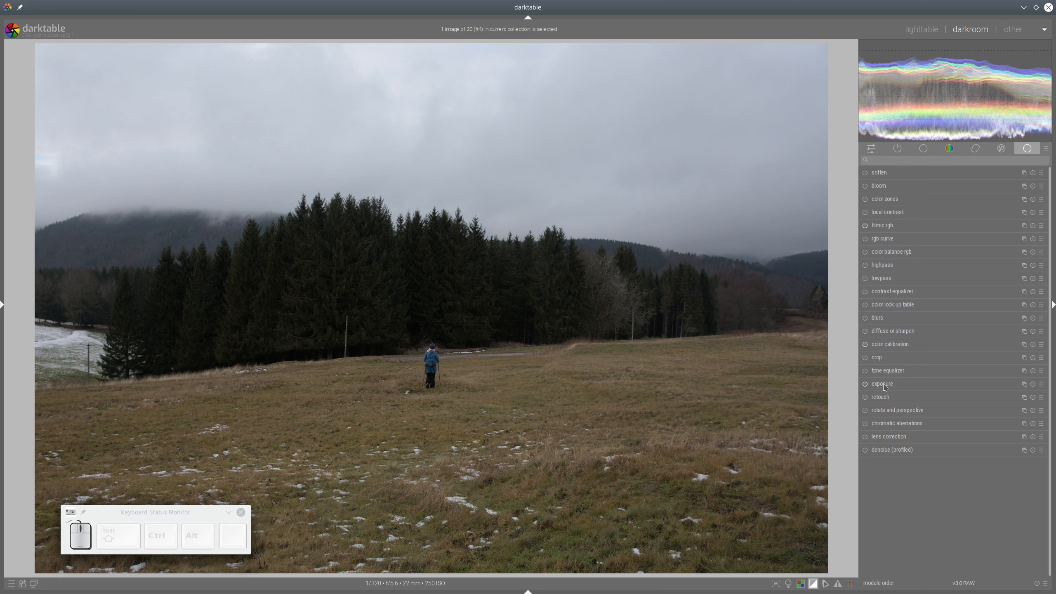
- Create a new instance of the exposure module and enable its drawn and parametric mask
{"action": "left_click", "coordinate": [1025, 385]}
{"action": "left_click", "coordinate": [997, 397]}
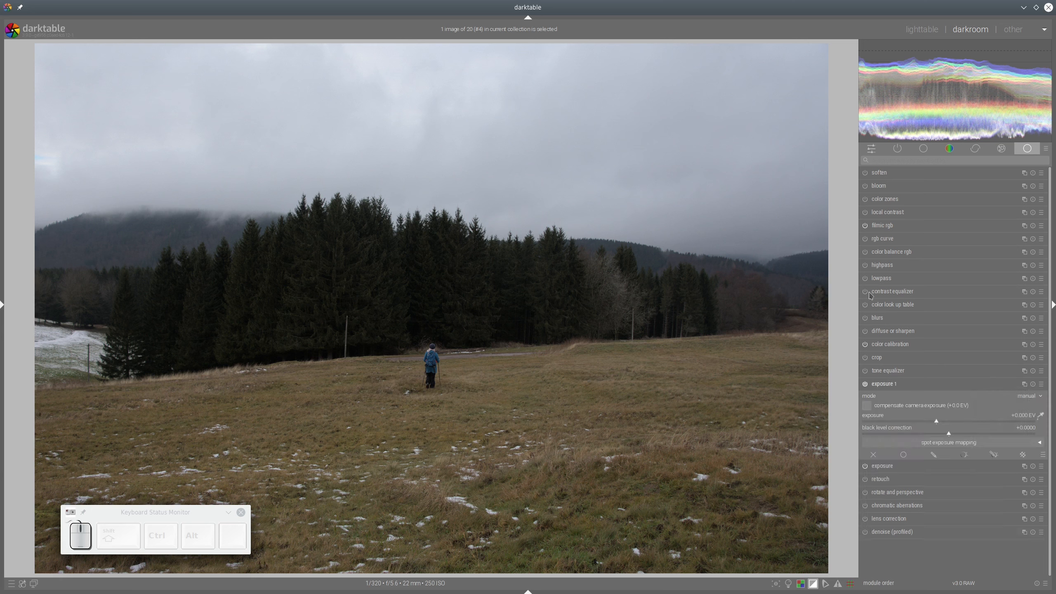
{"action": "left_click", "coordinate": [995, 456]}
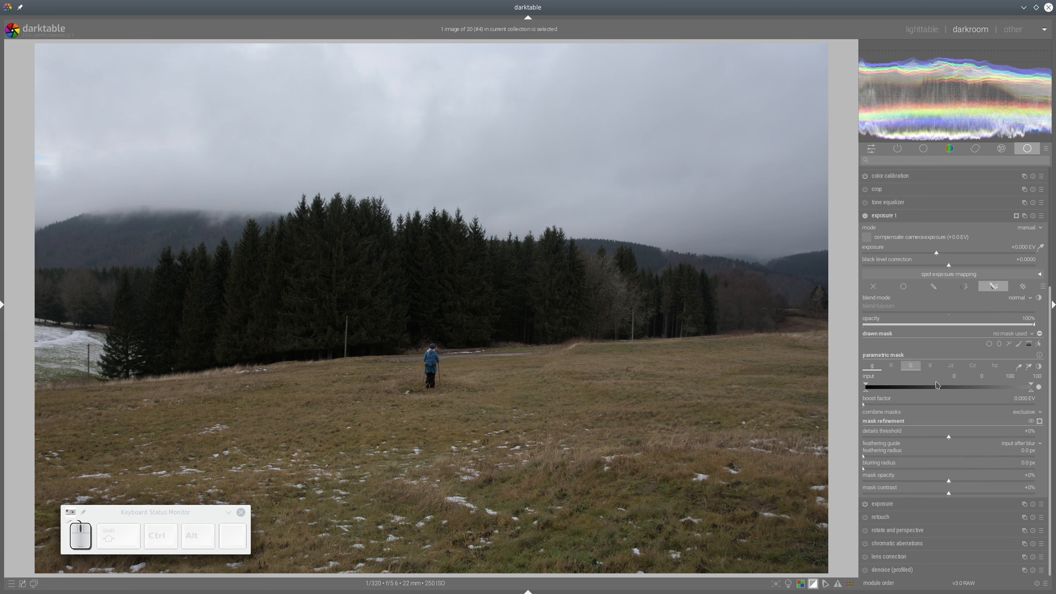
- Place a horizontal gradient mask across the lower part of the trees and narrow its transition
{"action": "left_click", "coordinate": [1028, 345]}
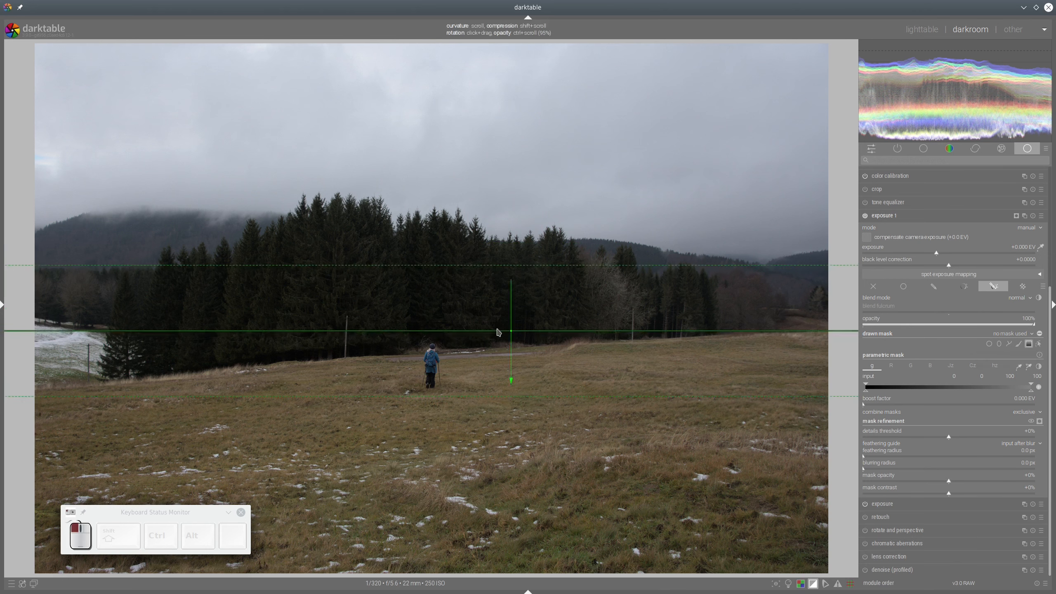
{"action": "left_click", "coordinate": [402, 312]}
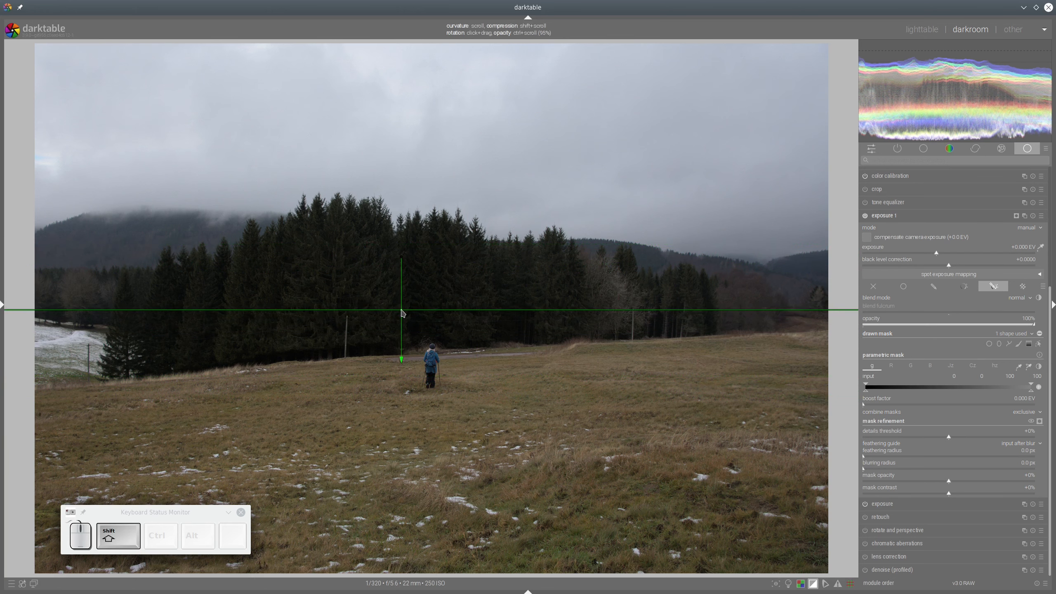
{"action": "scroll", "coordinate": [403, 313], "scroll_direction": "down", "scroll_amount": 2}
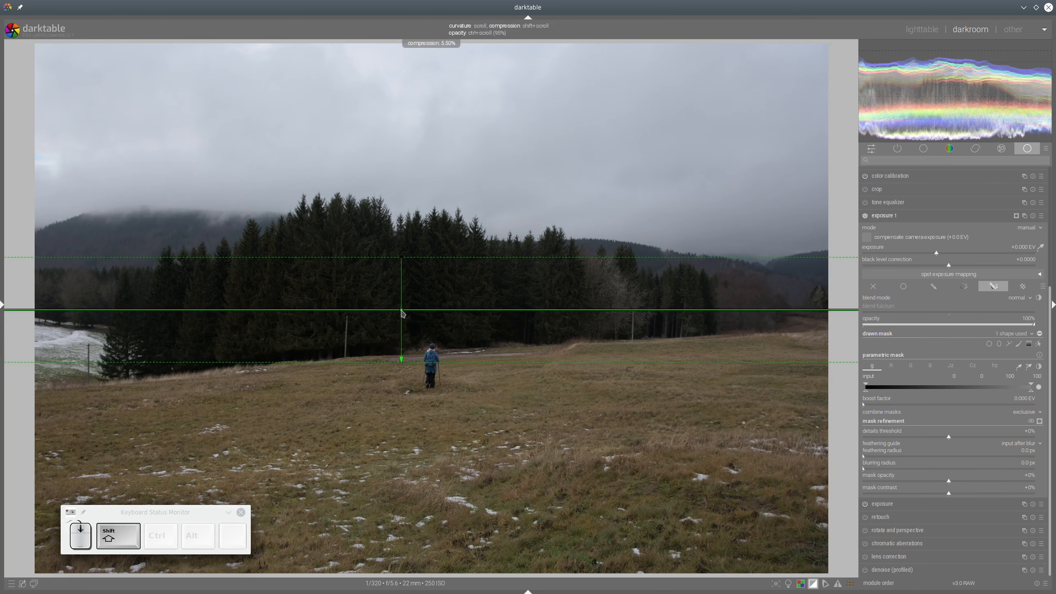
{"action": "scroll", "coordinate": [403, 313], "scroll_direction": "down", "scroll_amount": 4, "text": "shift"}
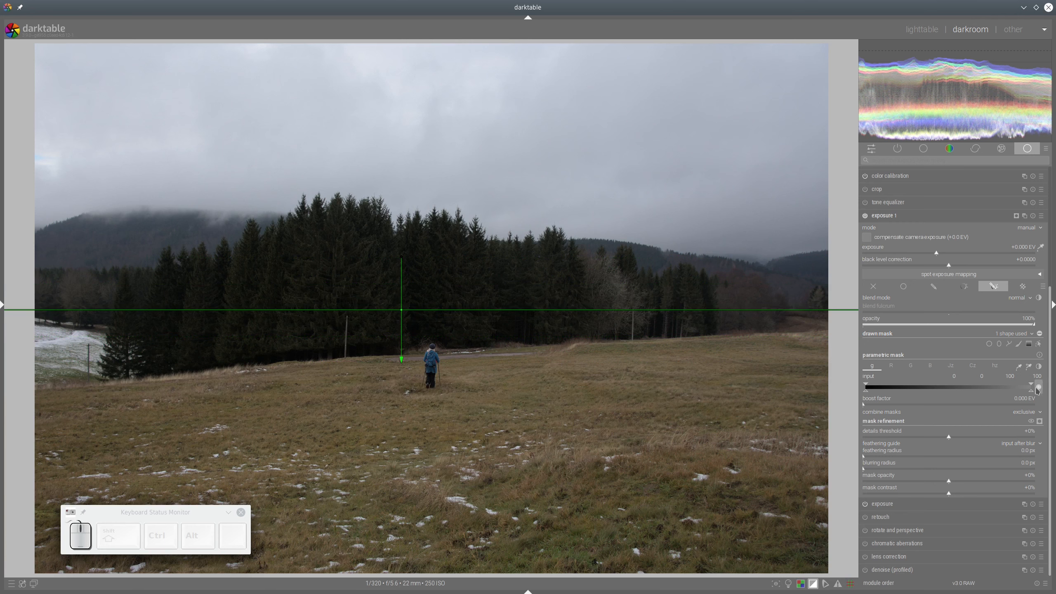
- Raise the gradient's opacity to 100% while the mask is displayed, and hide the mask overlay and the shape
{"action": "left_click", "coordinate": [1040, 421]}
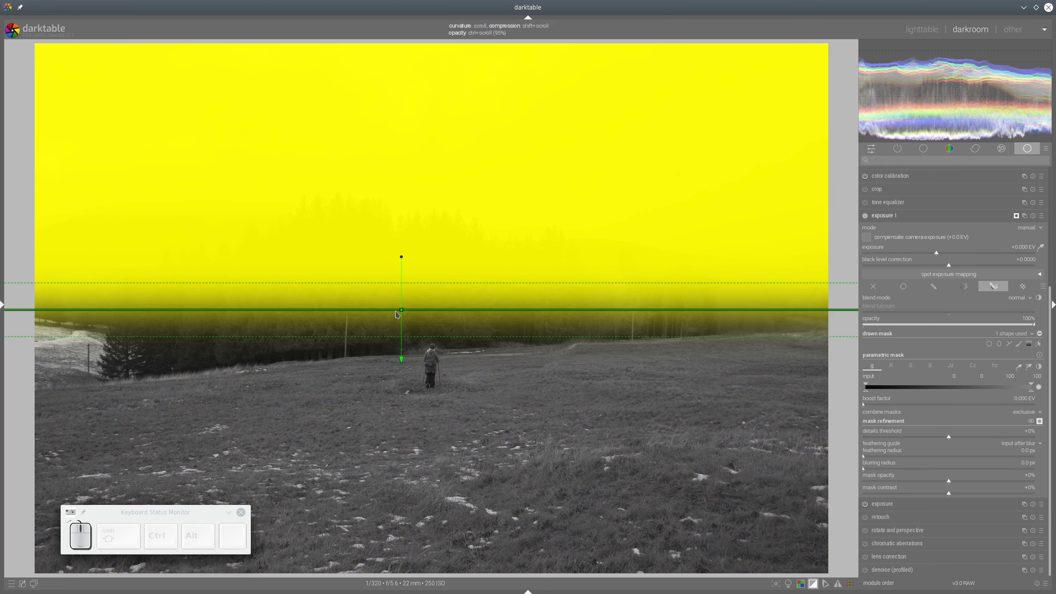
{"action": "scroll", "coordinate": [396, 312], "scroll_direction": "up", "scroll_amount": 1, "text": "ctrl"}
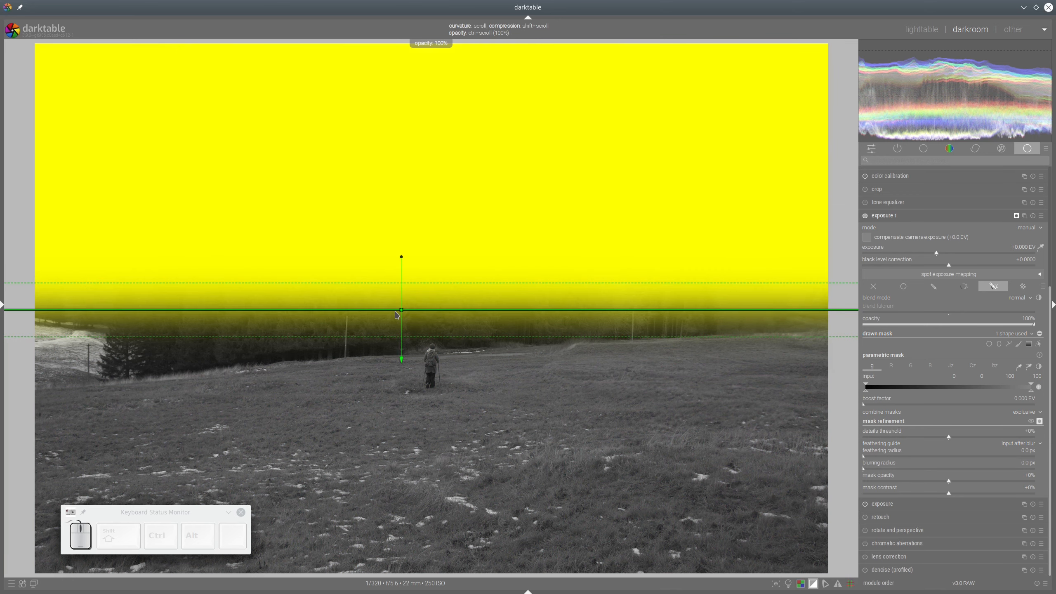
{"action": "left_click", "coordinate": [1039, 421]}
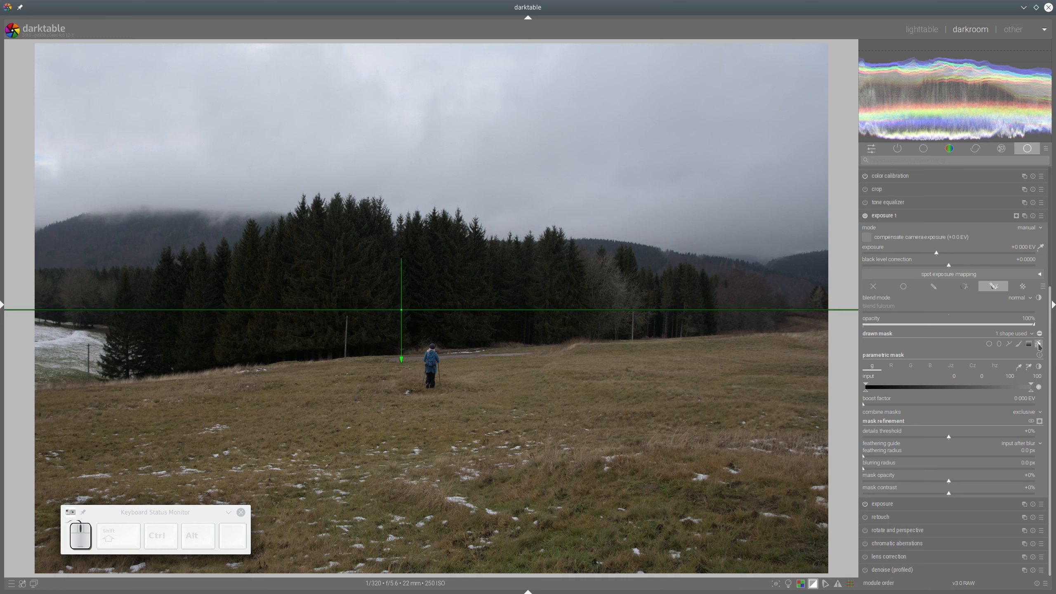
{"action": "left_click", "coordinate": [1040, 345]}
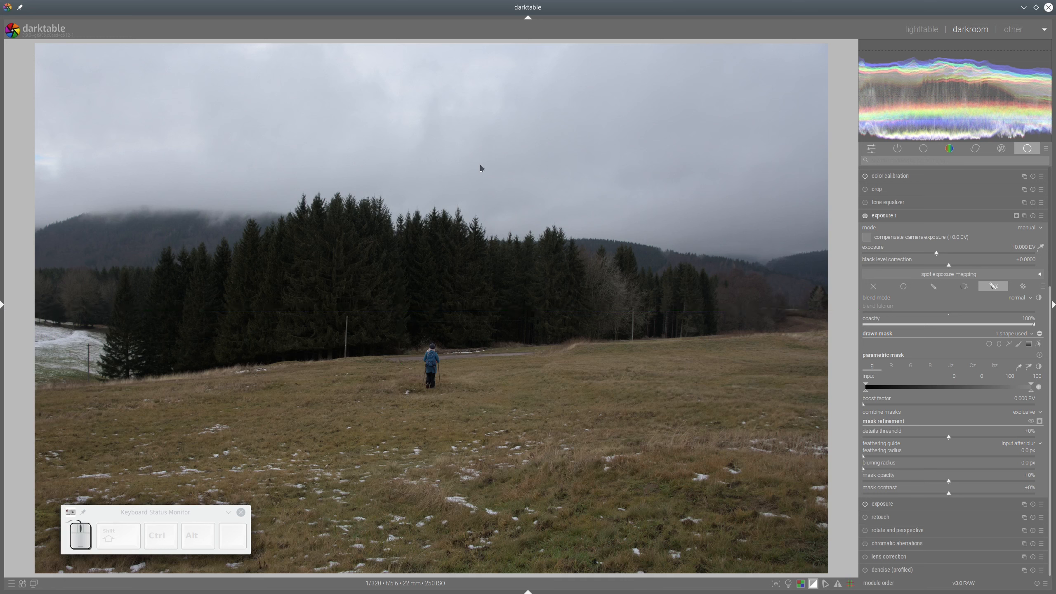
- Set the parametric mask's input range from a sky area near the photo's right edge, display the mask, and extend both upper limits to 100
{"action": "left_click", "coordinate": [1028, 366]}
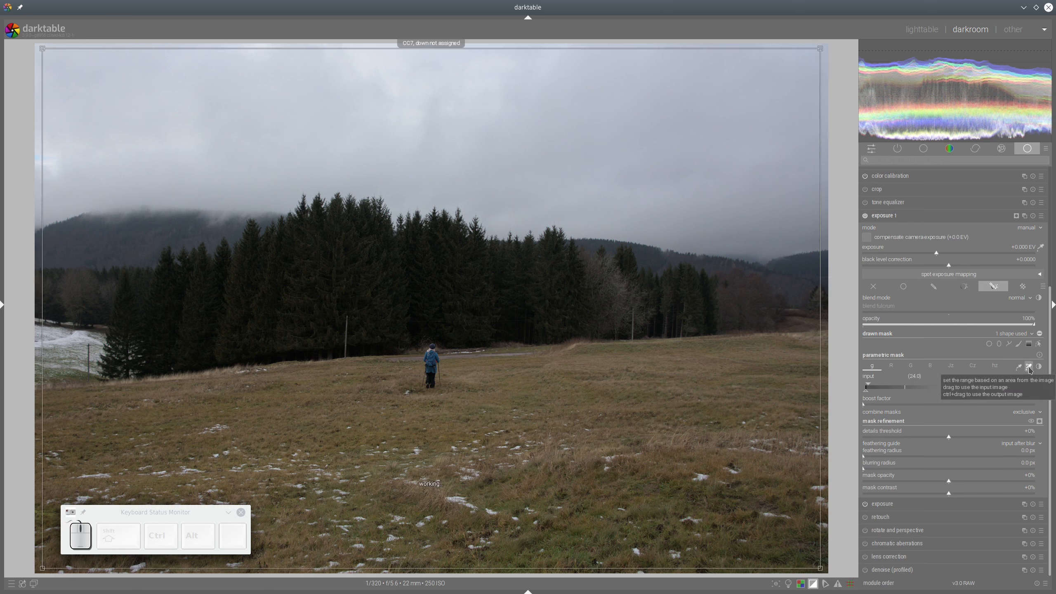
{"action": "left_click_drag", "start_coordinate": [733, 86], "coordinate": [805, 246]}
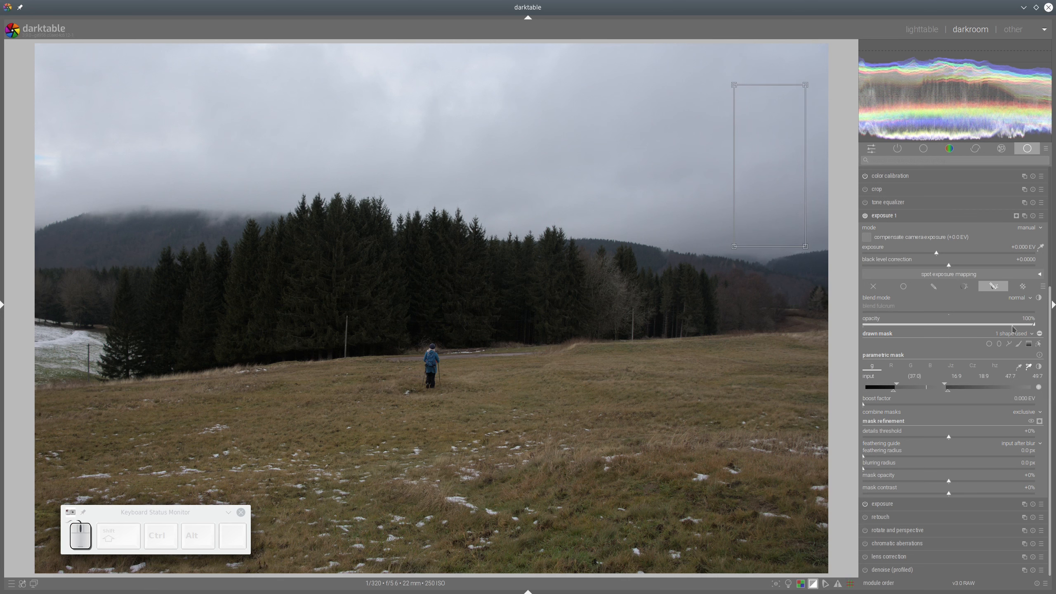
{"action": "left_click", "coordinate": [1039, 421]}
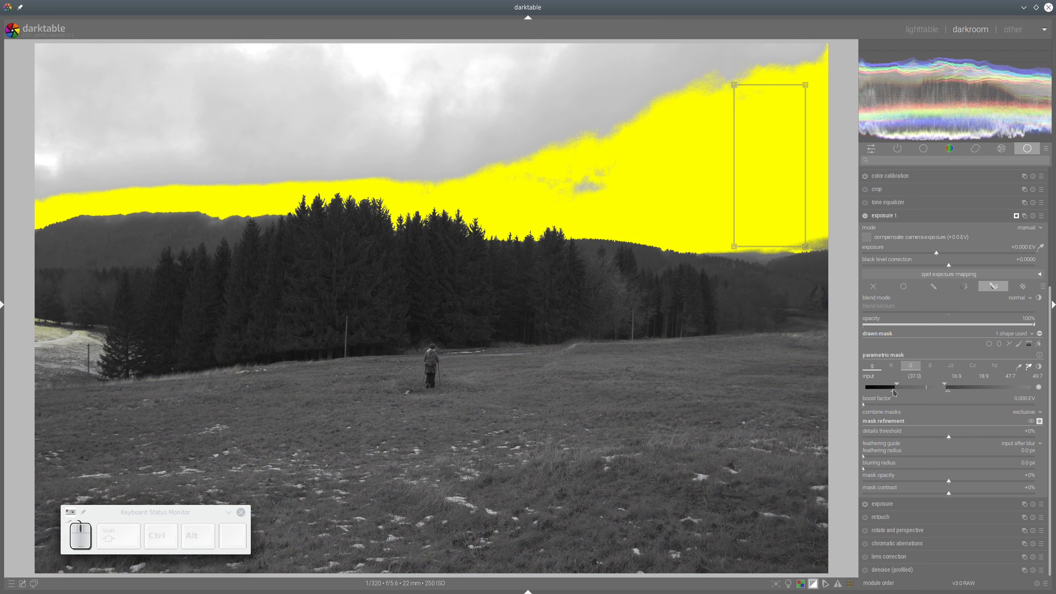
{"action": "left_click_drag", "start_coordinate": [948, 393], "coordinate": [1017, 392]}
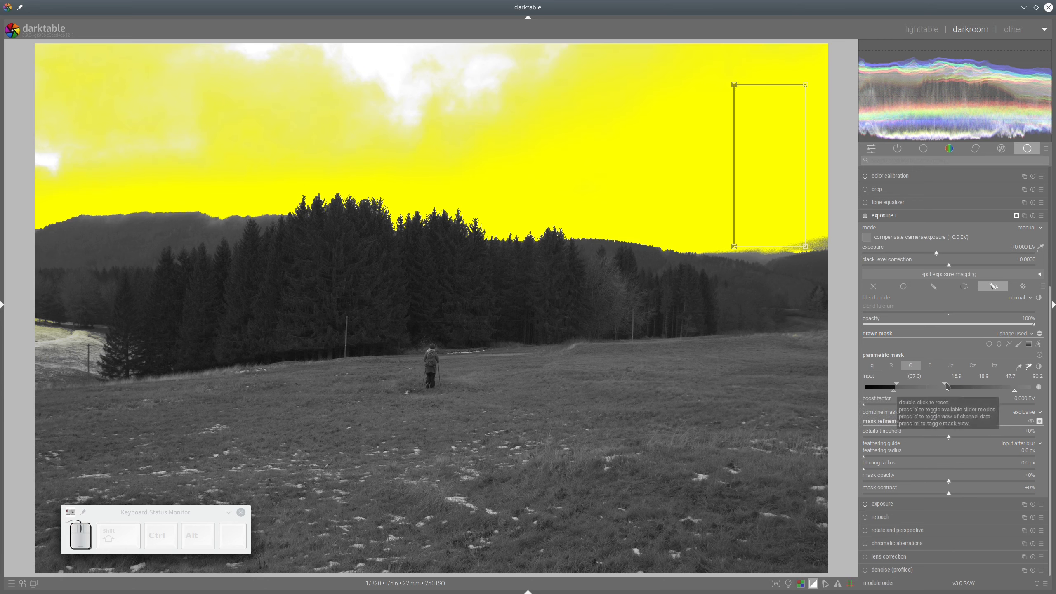
{"action": "mouse_move", "coordinate": [946, 386]}
{"action": "left_mouse_down"}
{"action": "mouse_move", "coordinate": [1047, 392]}
{"action": "mouse_move", "coordinate": [1027, 389]}
{"action": "mouse_move", "coordinate": [1039, 386]}
{"action": "left_mouse_up"}
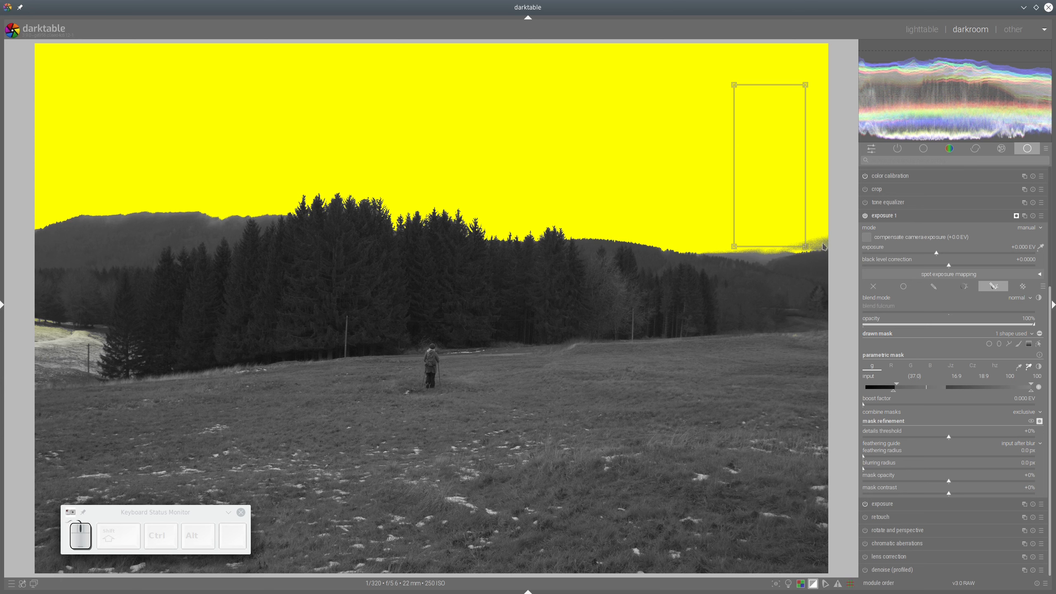
- Refine the sky mask with a feathering radius of 101.1 px and a mask contrast of +13%
{"action": "left_click", "coordinate": [913, 457]}
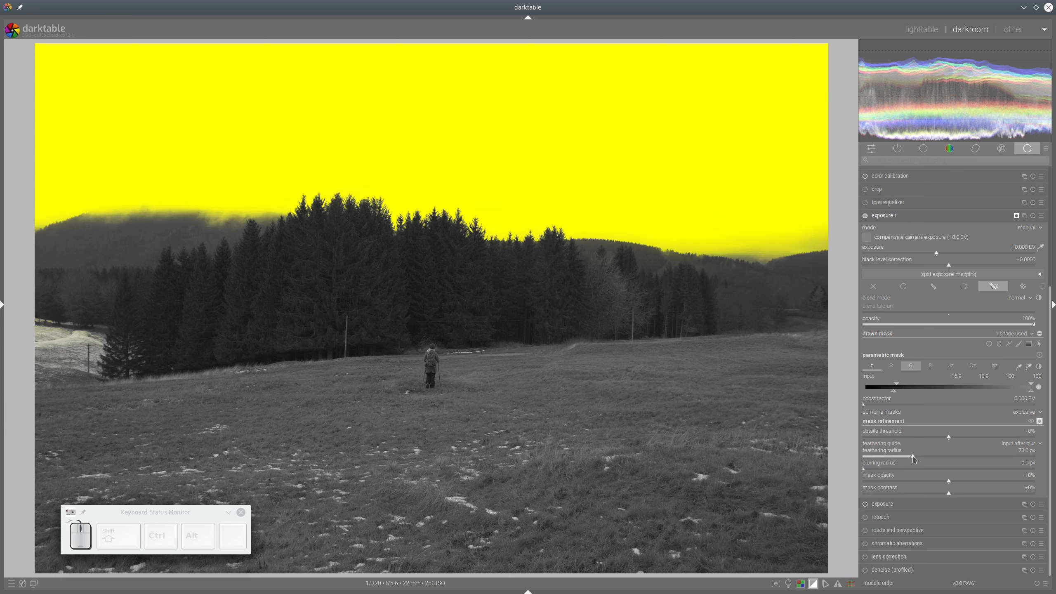
{"action": "left_click", "coordinate": [927, 459]}
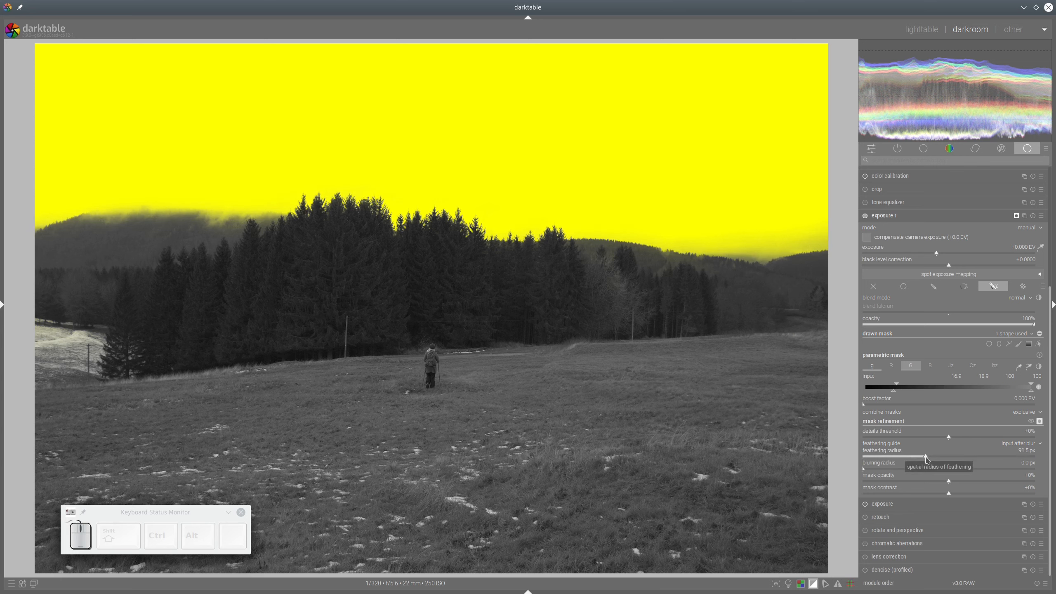
{"action": "left_click", "coordinate": [934, 457]}
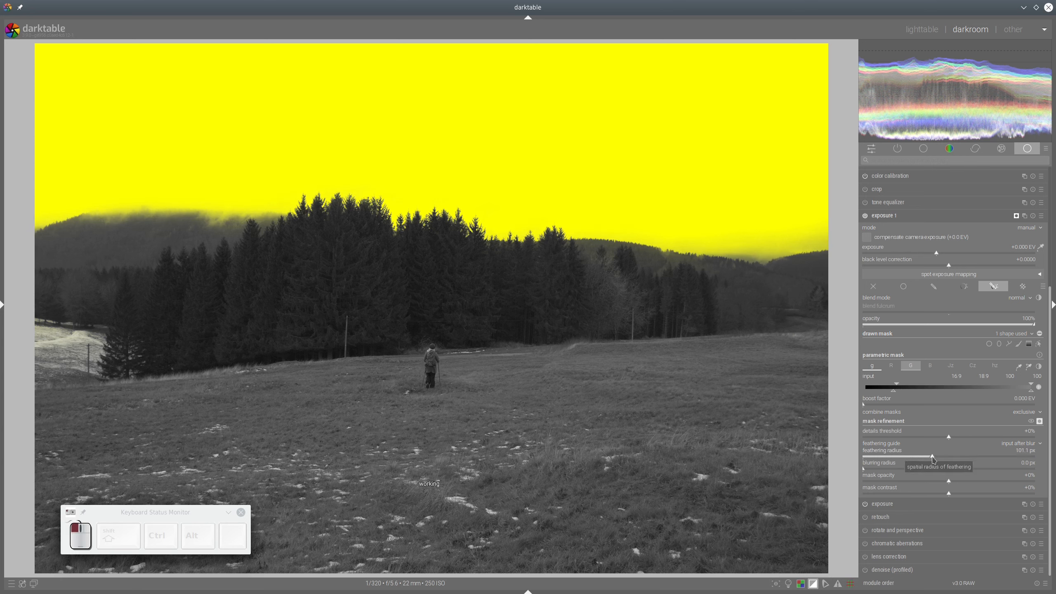
{"action": "left_click", "coordinate": [960, 494]}
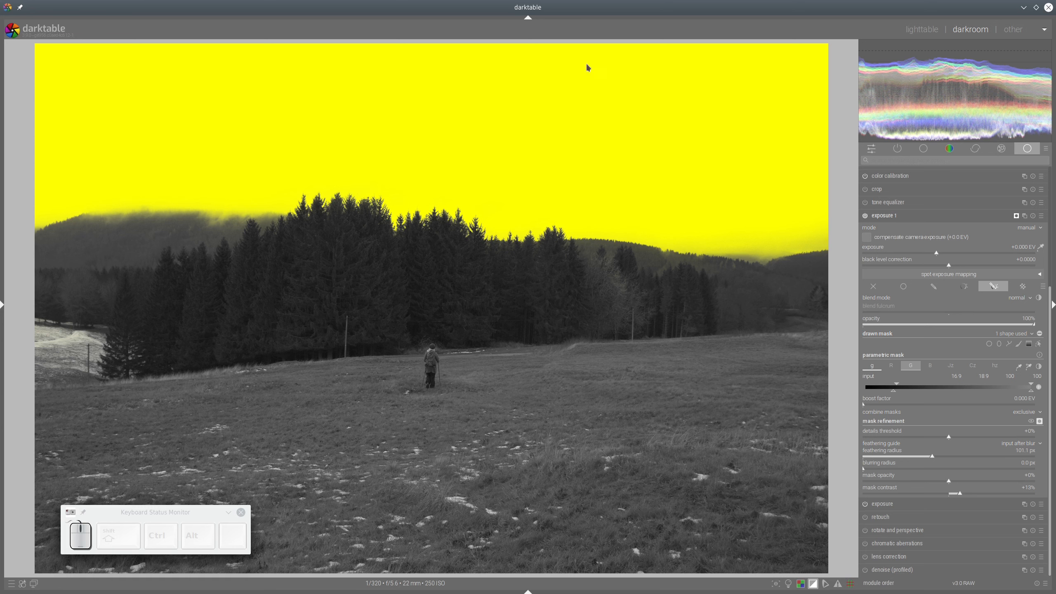
- Hide the mask display and darken the masked sky by setting exposure 1 to −0.800 EV
{"action": "left_click", "coordinate": [990, 366]}
{"action": "left_click", "coordinate": [1039, 421]}
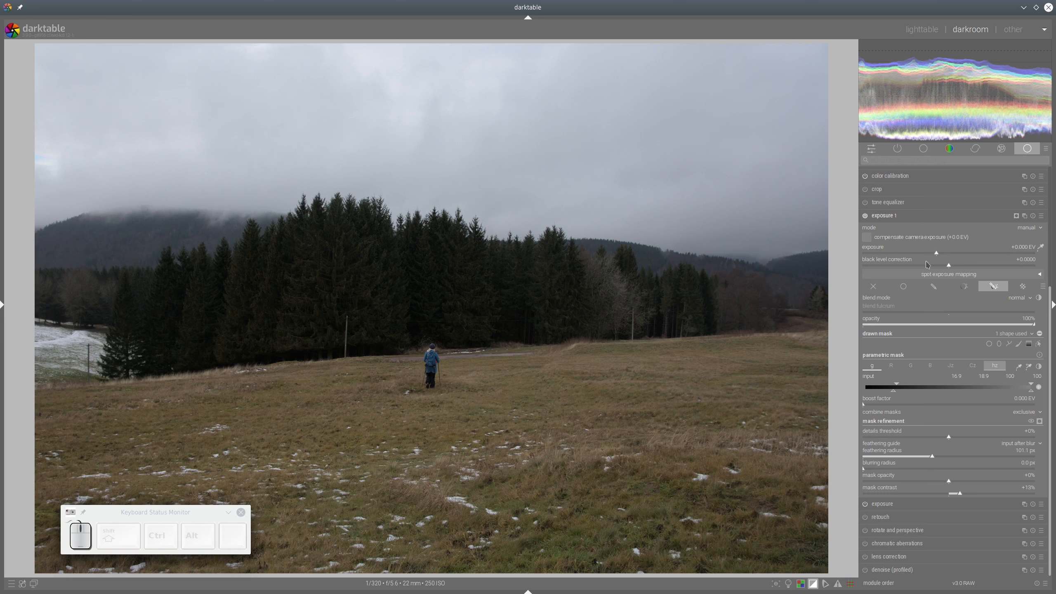
{"action": "left_click", "coordinate": [916, 255]}
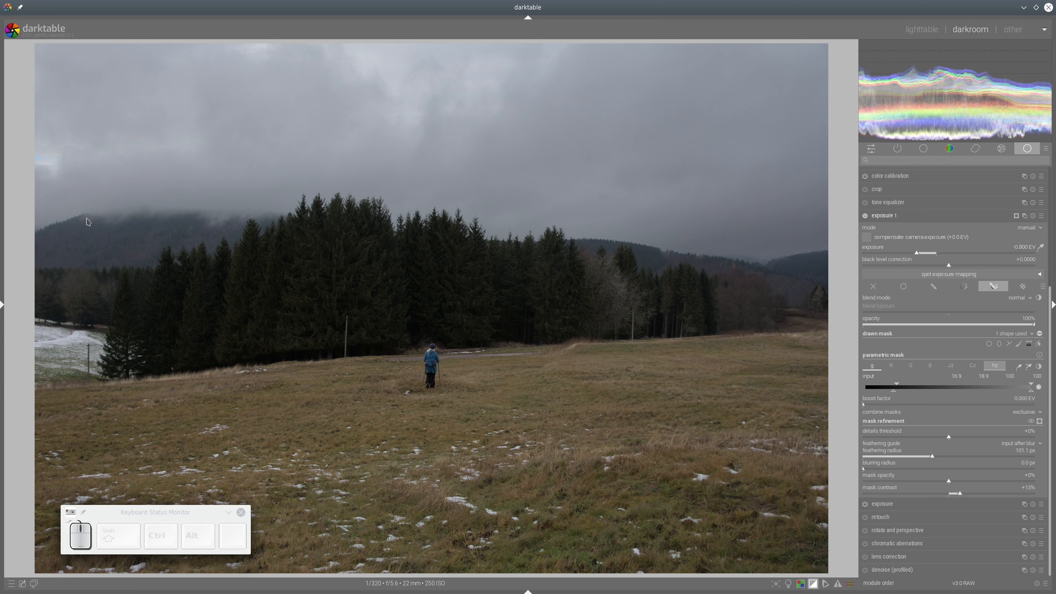
- Darken the masked sky further by setting exposure 1 to −1.083 EV, and collapse the module
{"action": "left_click", "coordinate": [909, 254]}
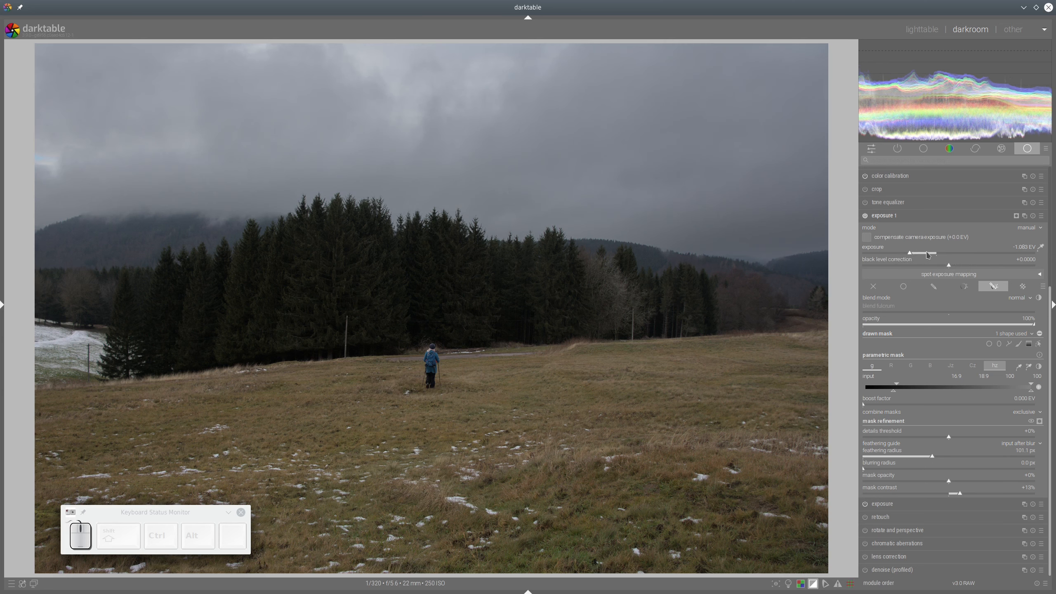
{"action": "left_click", "coordinate": [907, 217]}
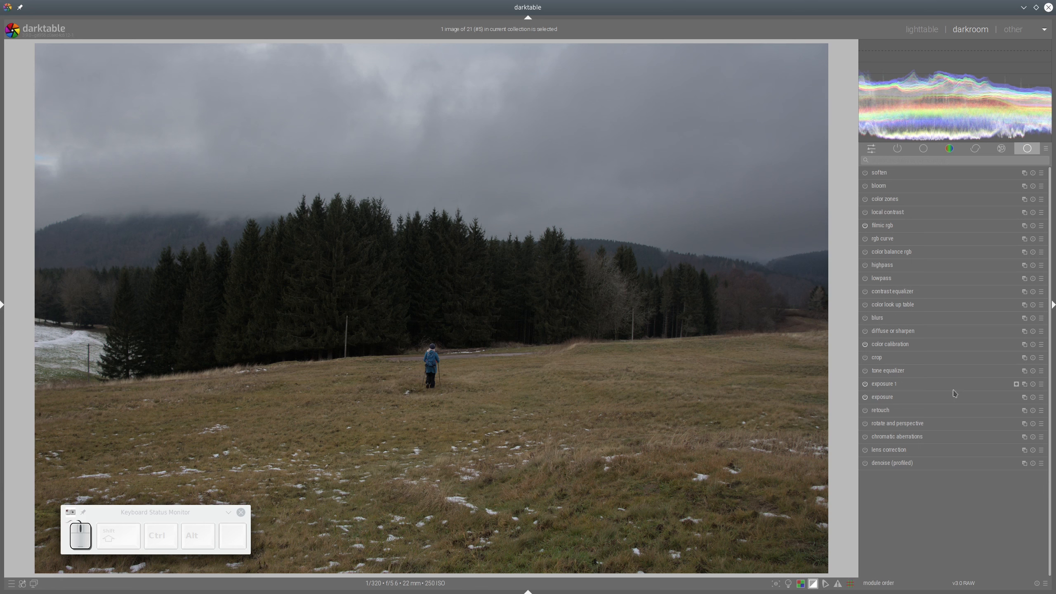
- Raise the tone equalizer's curve from −3 EV upward to brighten the highlights, and compare the photo with and without the module
{"action": "left_click", "coordinate": [881, 374]}
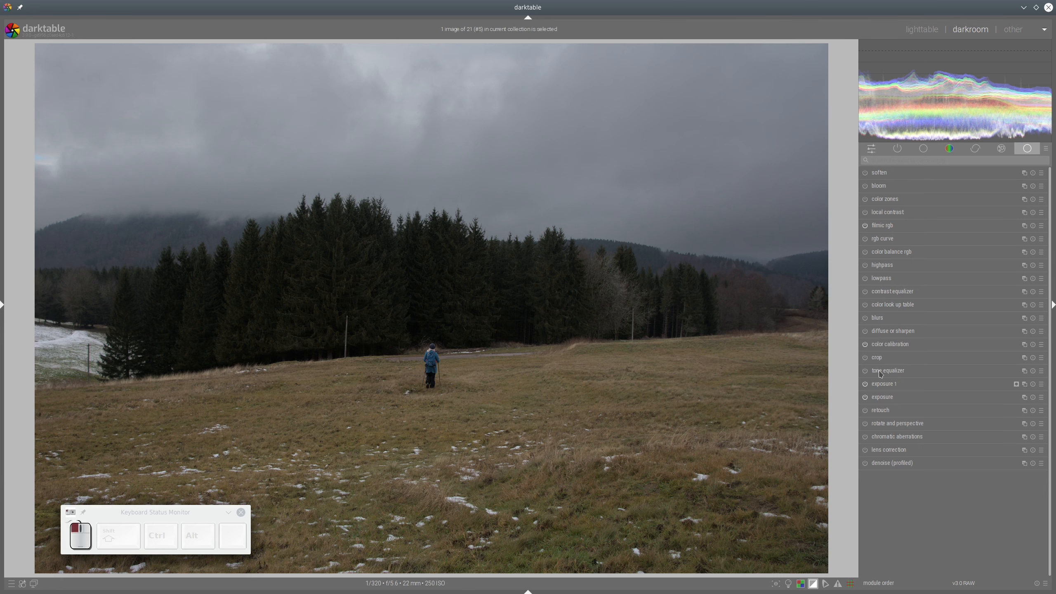
{"action": "left_click", "coordinate": [1041, 331]}
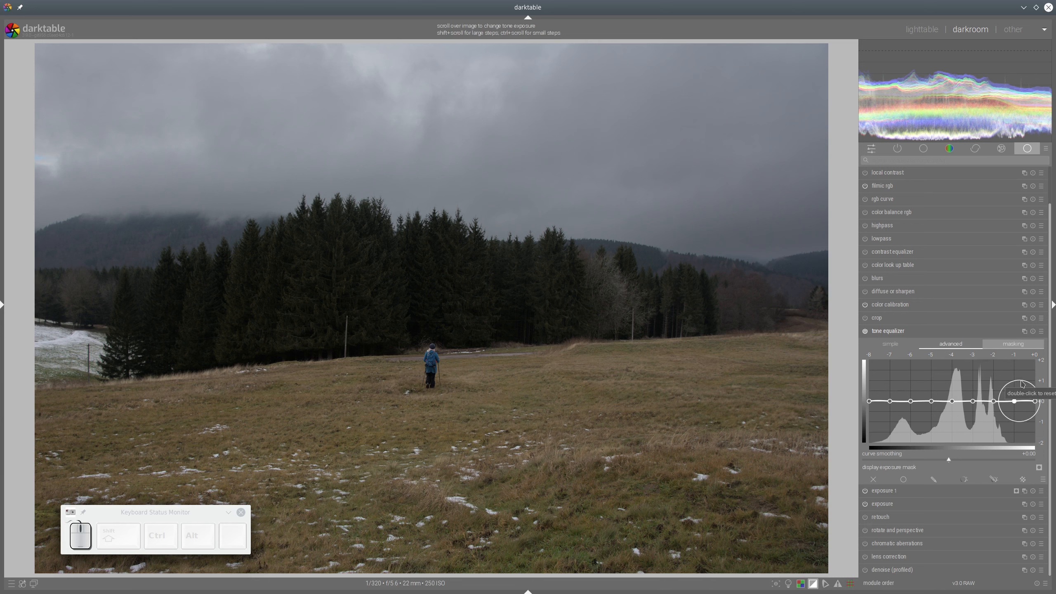
{"action": "left_click_drag", "start_coordinate": [1004, 388], "coordinate": [980, 370]}
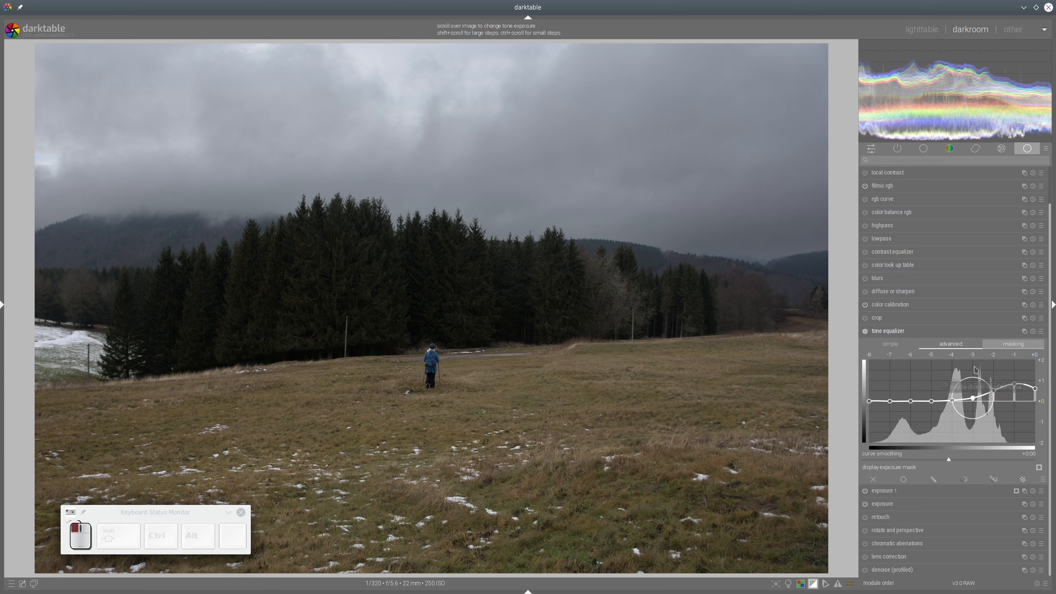
{"action": "left_click_drag", "start_coordinate": [971, 370], "coordinate": [975, 369]}
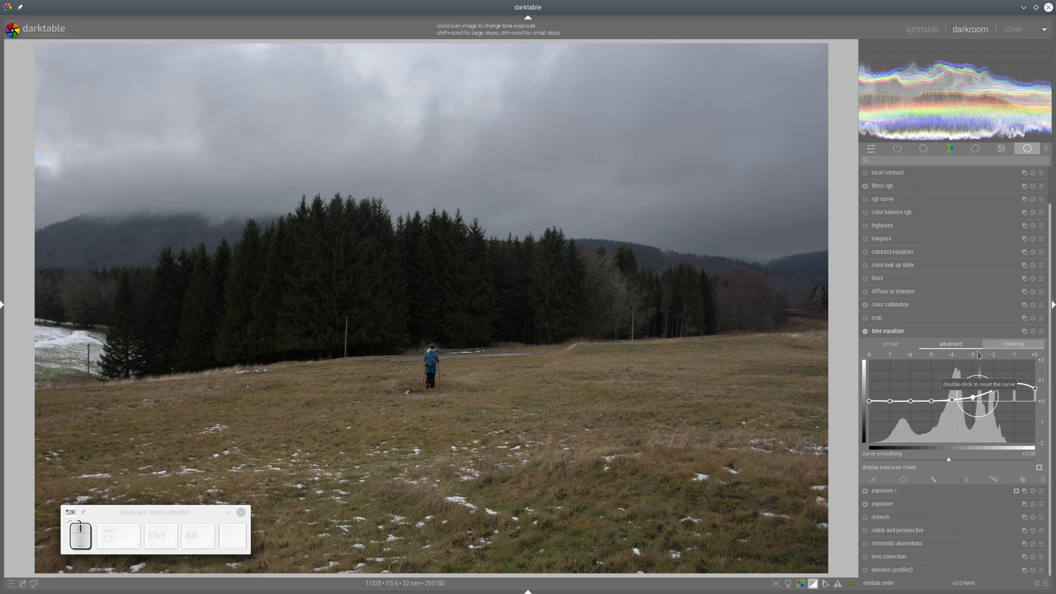
{"action": "left_click", "coordinate": [864, 331]}
{"action": "left_click", "coordinate": [865, 331]}
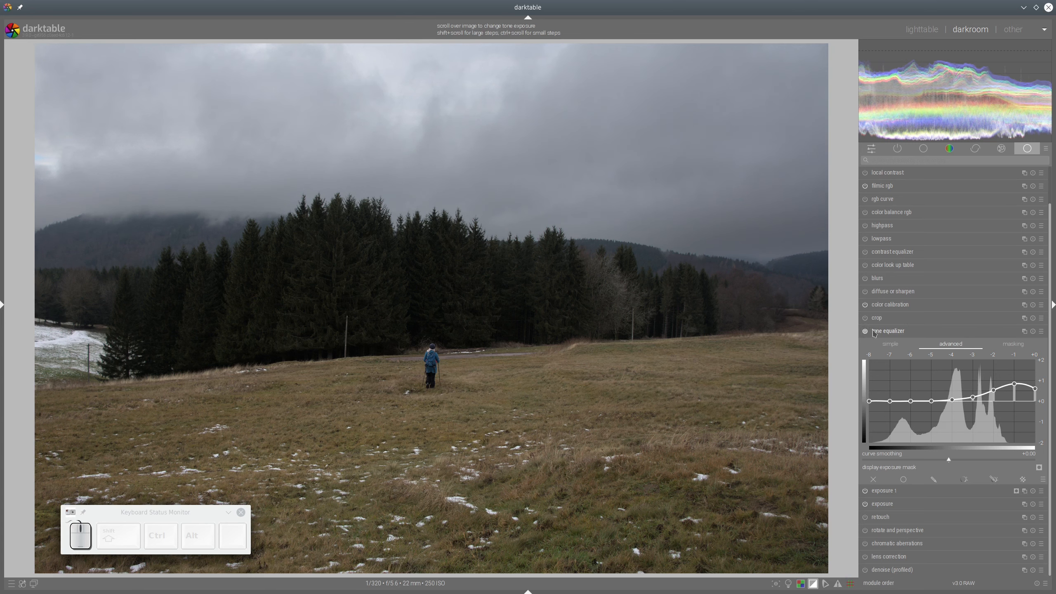
{"action": "left_click", "coordinate": [875, 332]}
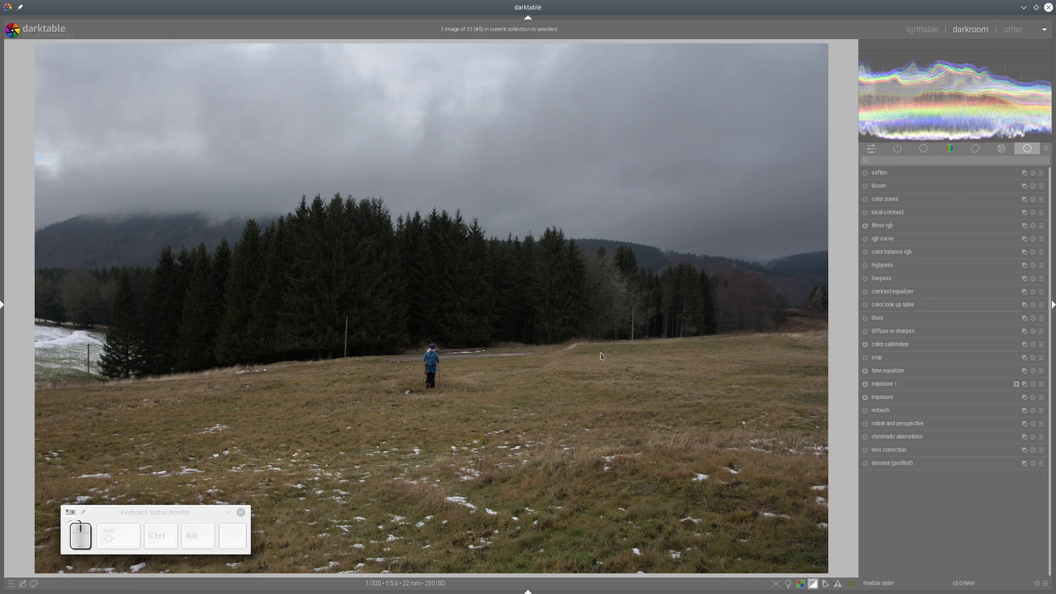
- Add a second tone equalizer instance, show its masking settings and give it a drawn and parametric mask
{"action": "left_click", "coordinate": [1024, 371]}
{"action": "left_click", "coordinate": [1014, 380]}
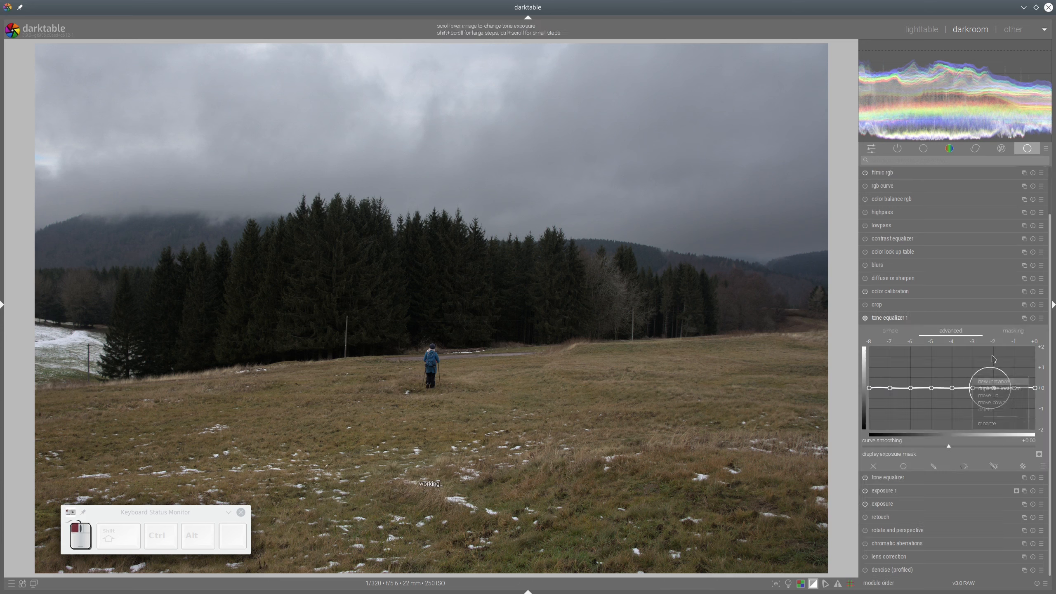
{"action": "left_click", "coordinate": [1010, 331]}
{"action": "left_click", "coordinate": [994, 468]}
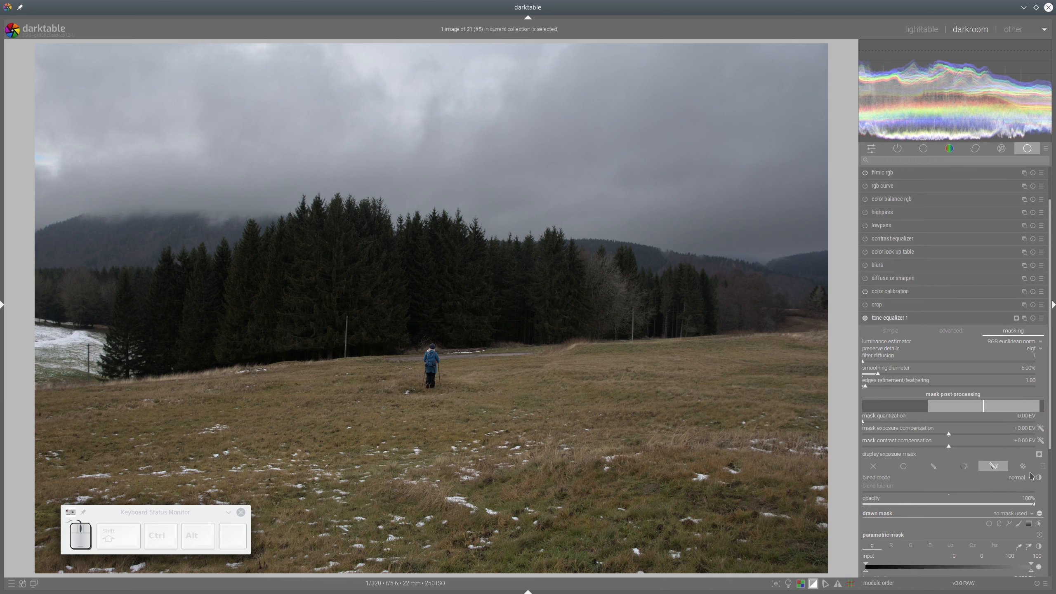
- Place a gradient along the upper edge of the meadow, tilt and curve it to follow the slope, and hide the shape
{"action": "left_click", "coordinate": [1028, 525]}
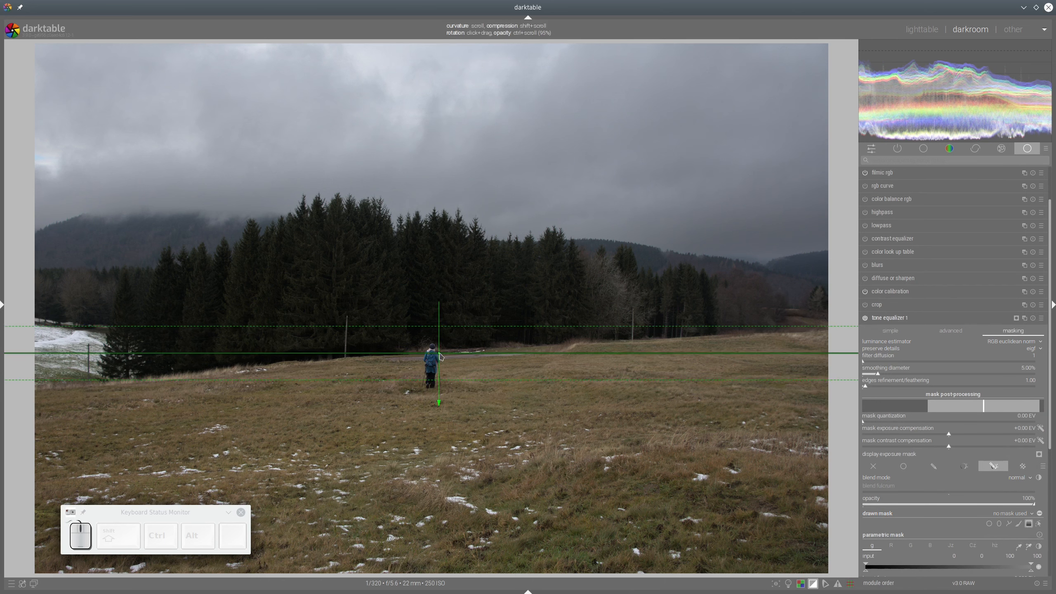
{"action": "left_click", "coordinate": [441, 353]}
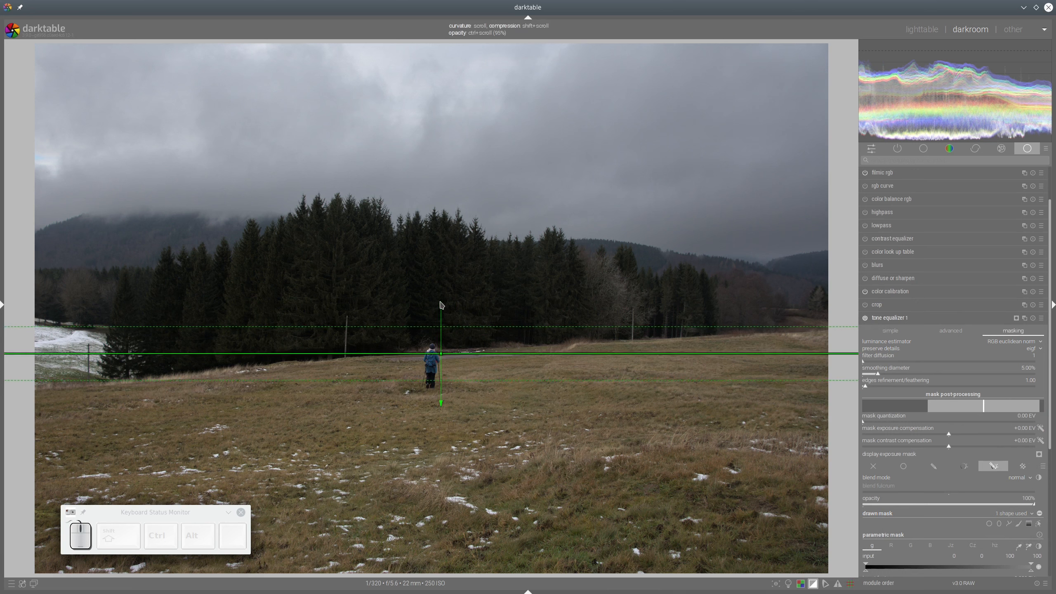
{"action": "left_click_drag", "start_coordinate": [441, 308], "coordinate": [440, 308]}
{"action": "scroll", "coordinate": [442, 356], "scroll_direction": "down", "scroll_amount": 1}
{"action": "scroll", "coordinate": [442, 356], "scroll_direction": "down", "scroll_amount": 6}
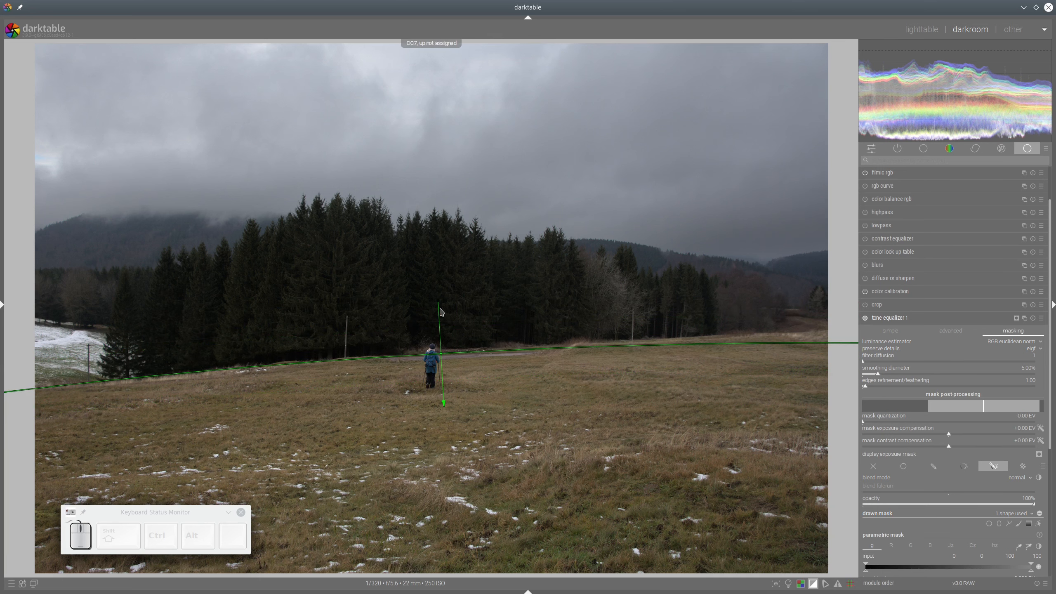
{"action": "scroll", "coordinate": [442, 356], "scroll_direction": "up", "scroll_amount": 2}
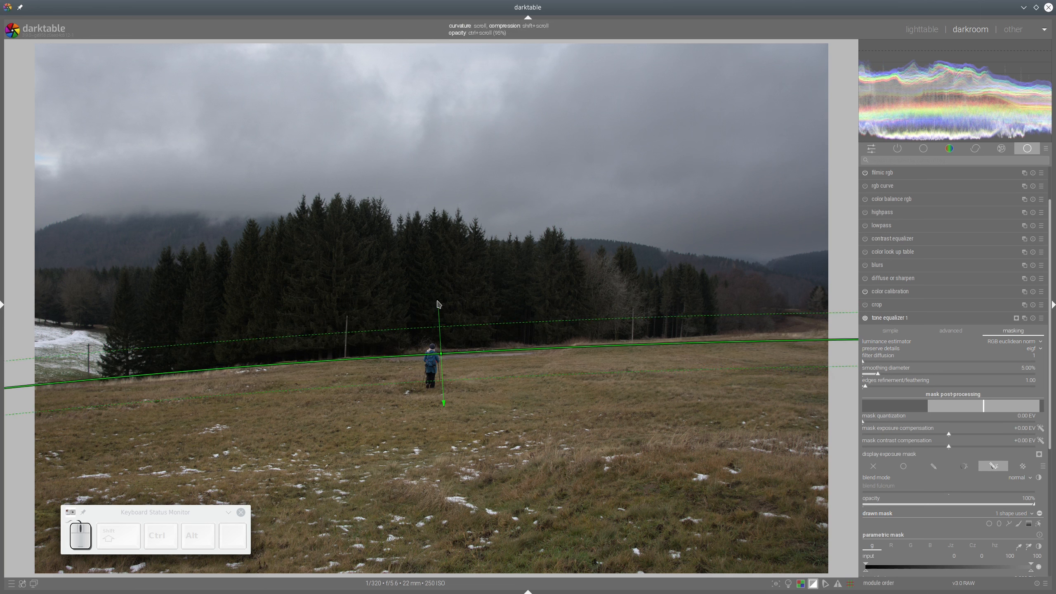
{"action": "left_click_drag", "start_coordinate": [438, 305], "coordinate": [438, 305]}
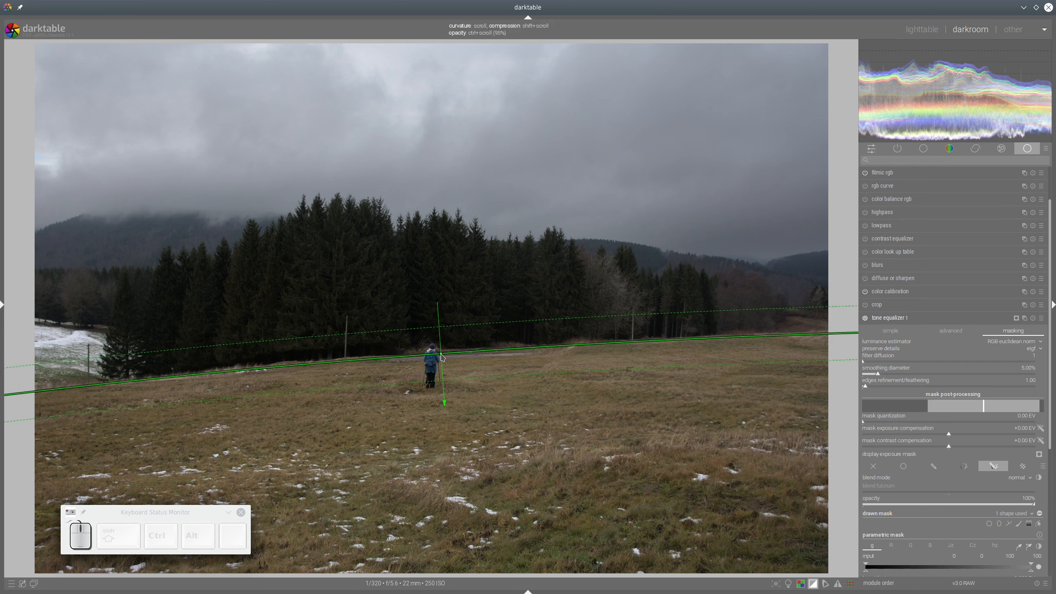
{"action": "left_click_drag", "start_coordinate": [441, 353], "coordinate": [441, 350]}
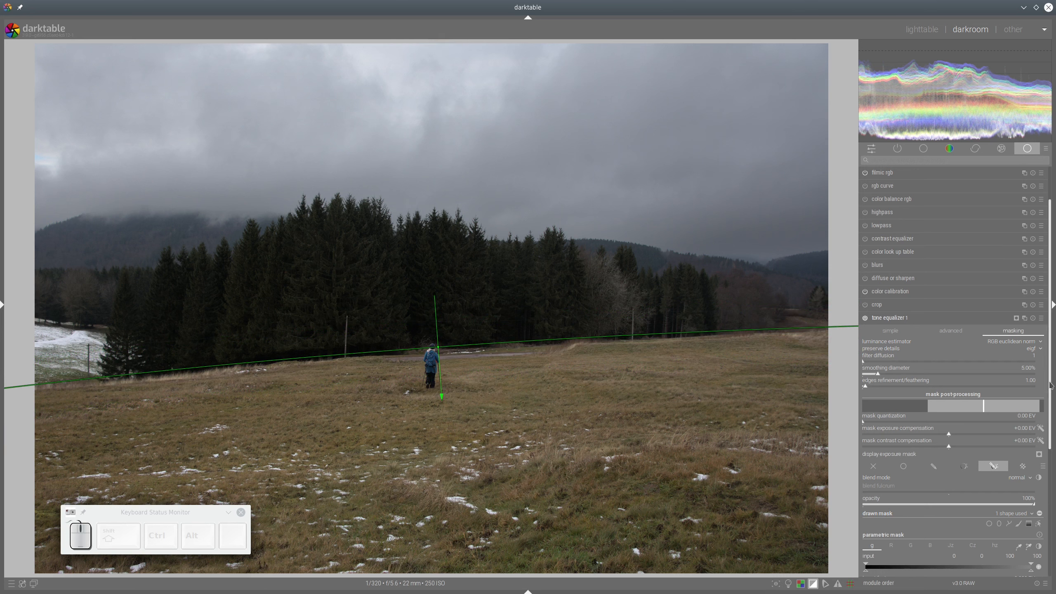
{"action": "scroll", "coordinate": [1039, 458], "scroll_direction": "down", "scroll_amount": 3}
{"action": "left_click", "coordinate": [1039, 440]}
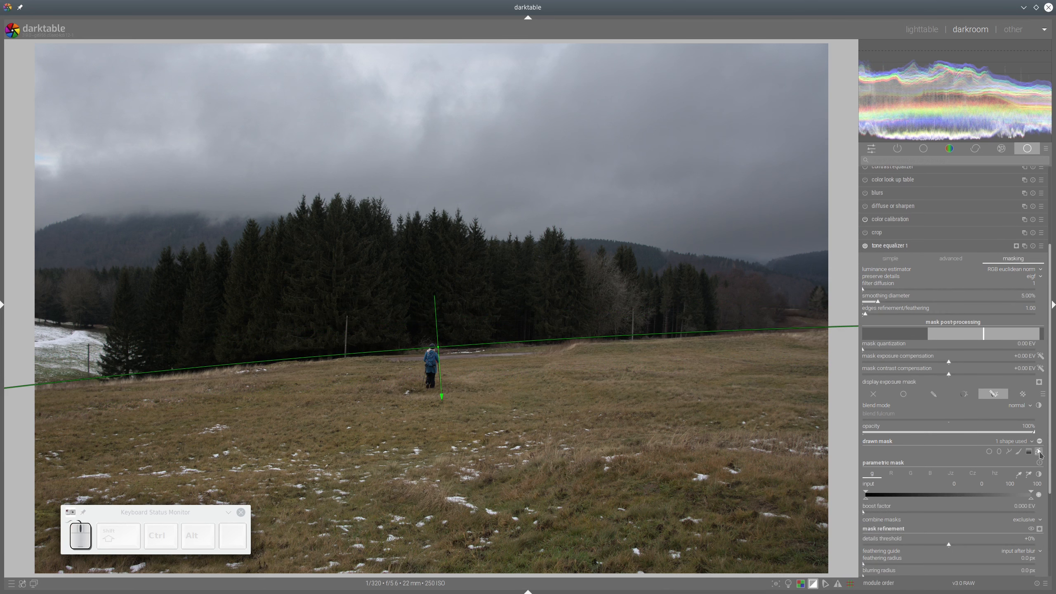
{"action": "left_click", "coordinate": [1038, 451]}
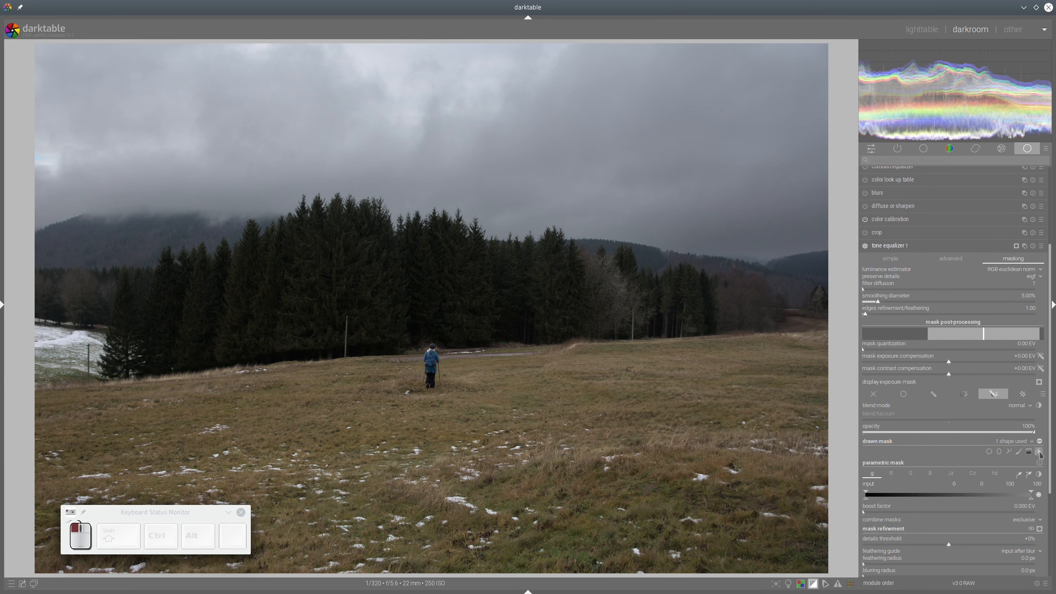
- Set tone equalizer 1's preserve details to no and its mask exposure compensation to −1.33 EV
{"action": "left_click", "coordinate": [1034, 278]}
{"action": "left_click", "coordinate": [1031, 248]}
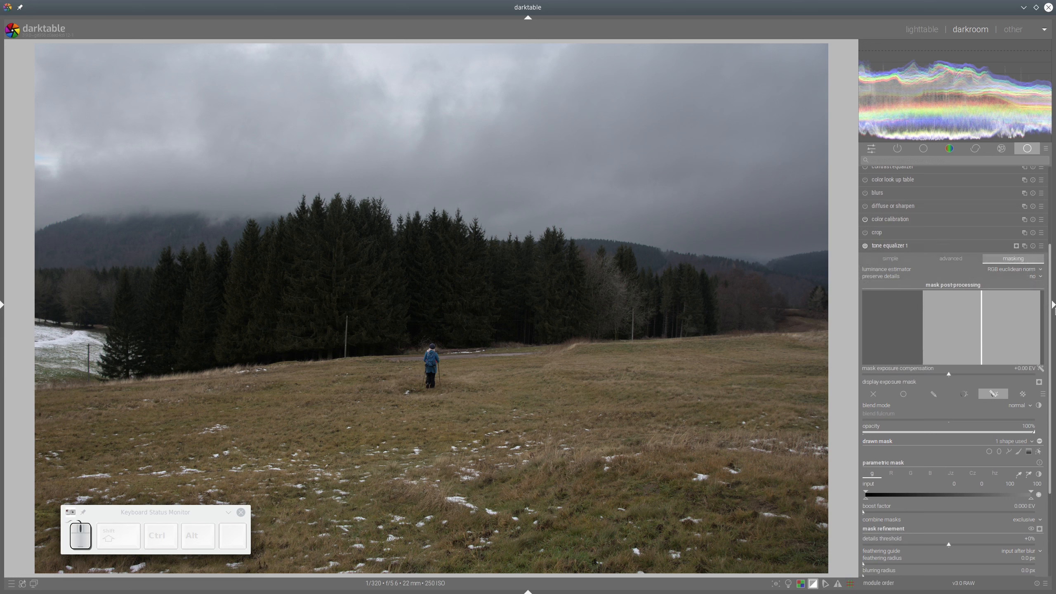
{"action": "left_click", "coordinate": [958, 261]}
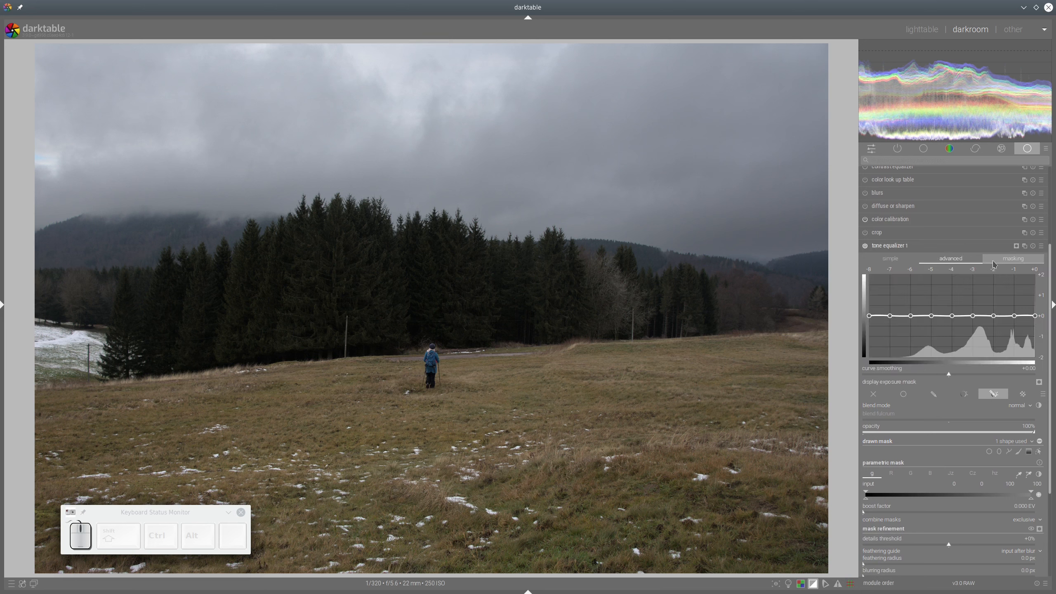
{"action": "left_click", "coordinate": [1020, 259]}
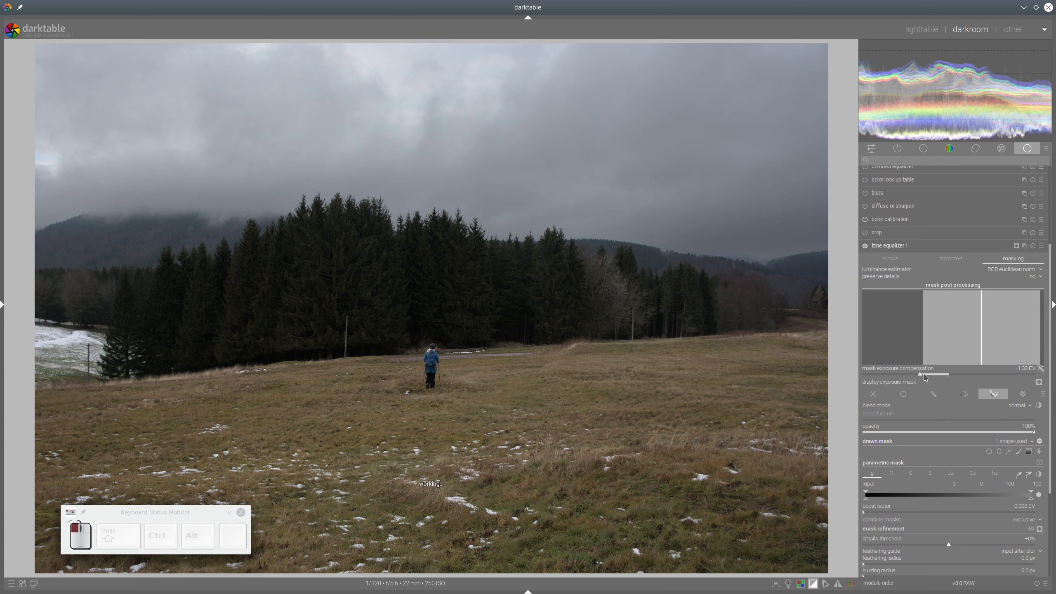
- Raise tone equalizer 1's curve at −1 EV by about 0.5 EV to lift the highlights
{"action": "left_click", "coordinate": [952, 261]}
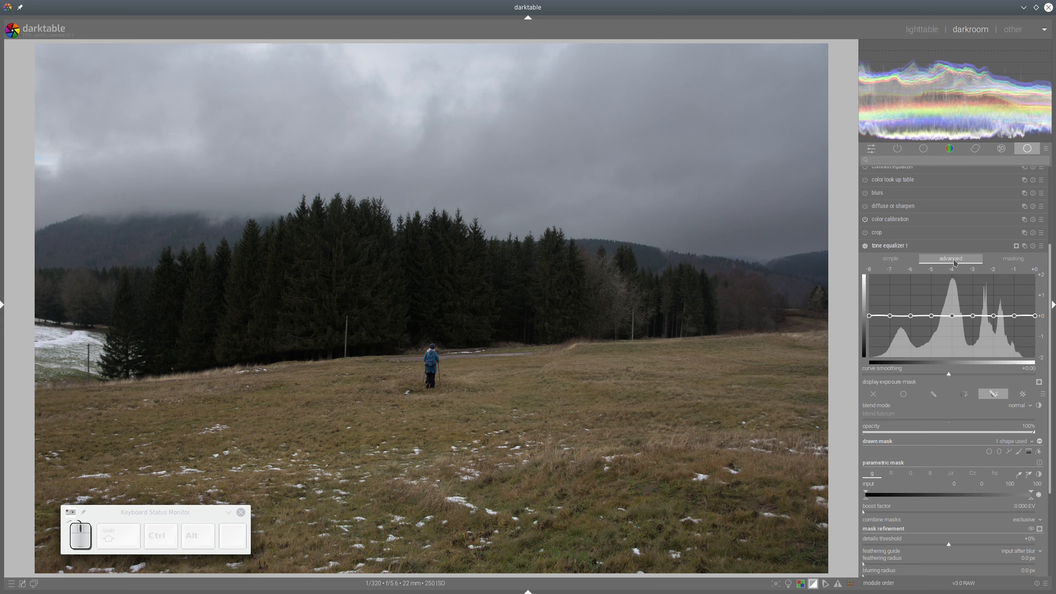
{"action": "left_click", "coordinate": [954, 261]}
{"action": "left_click_drag", "start_coordinate": [1016, 315], "coordinate": [1022, 303]}
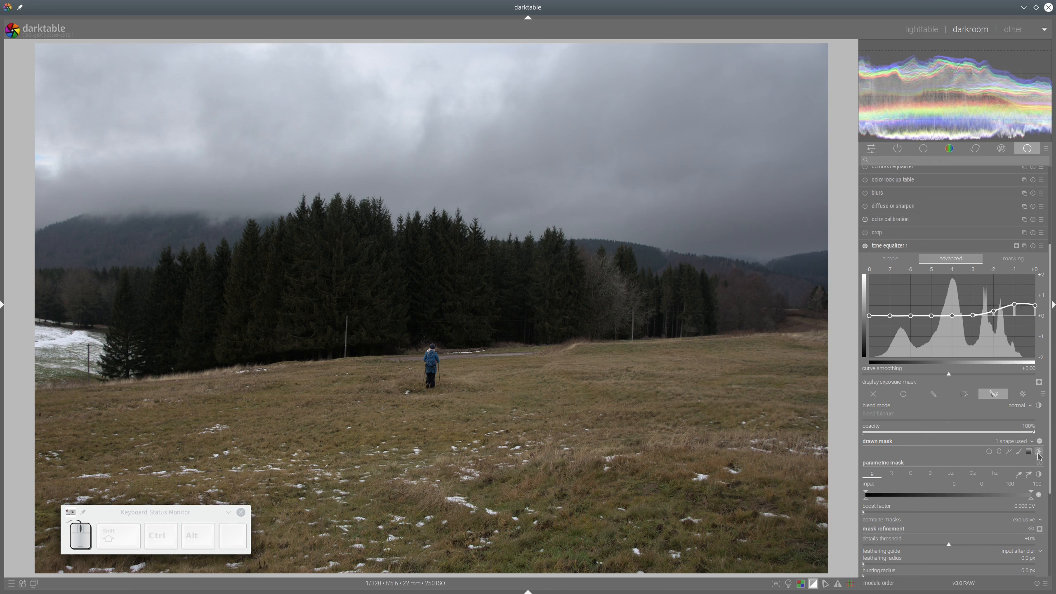
- Display tone equalizer 1's mask, invert the drawn mask so that it covers the meadow, and hide the mask display
{"action": "left_click", "coordinate": [1040, 528]}
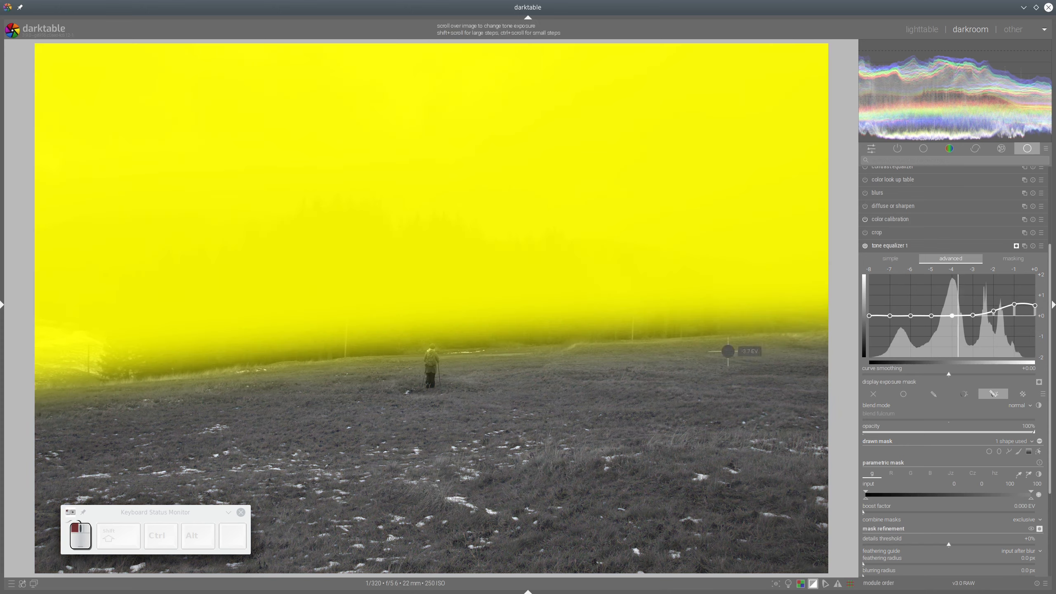
{"action": "left_click", "coordinate": [1039, 442]}
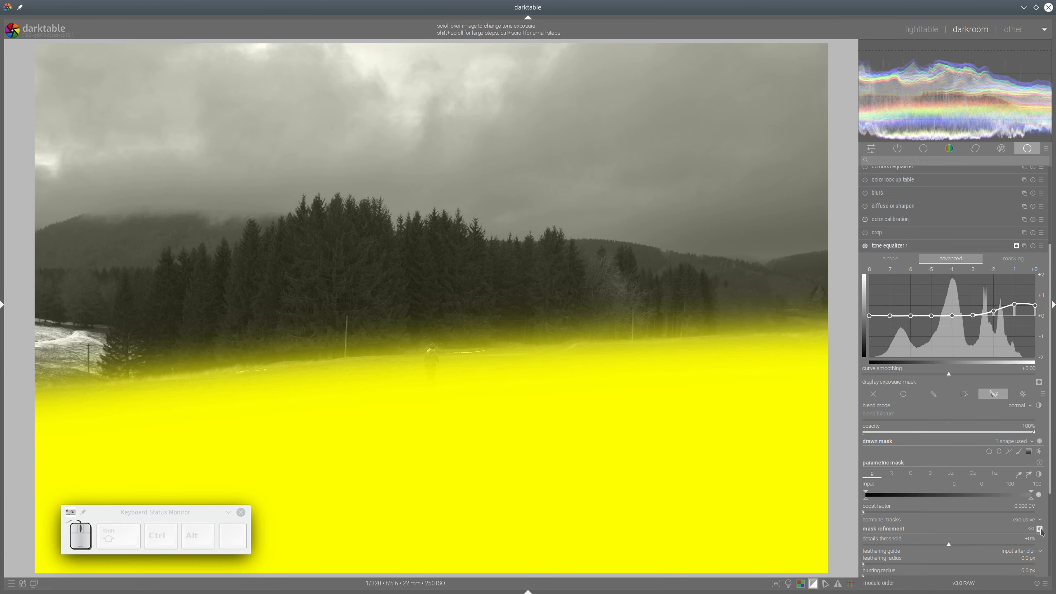
{"action": "left_click", "coordinate": [1040, 529]}
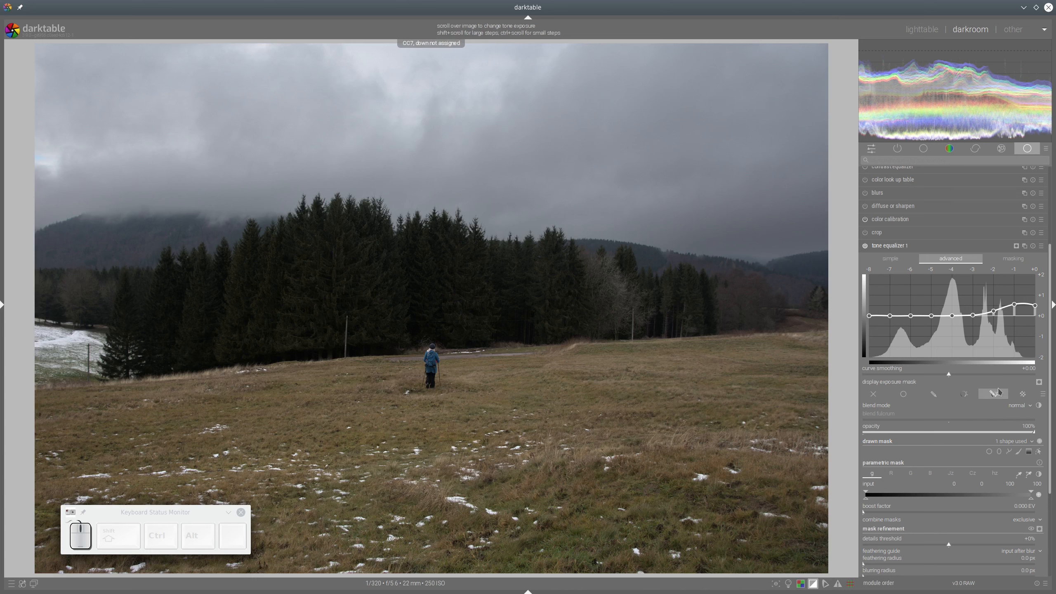
- Brighten the meadow by raising tone equalizer 1's curve strongly in the highlights and moderately around −4 EV, and collapse the module
{"action": "left_click_drag", "start_coordinate": [1014, 305], "coordinate": [964, 274]}
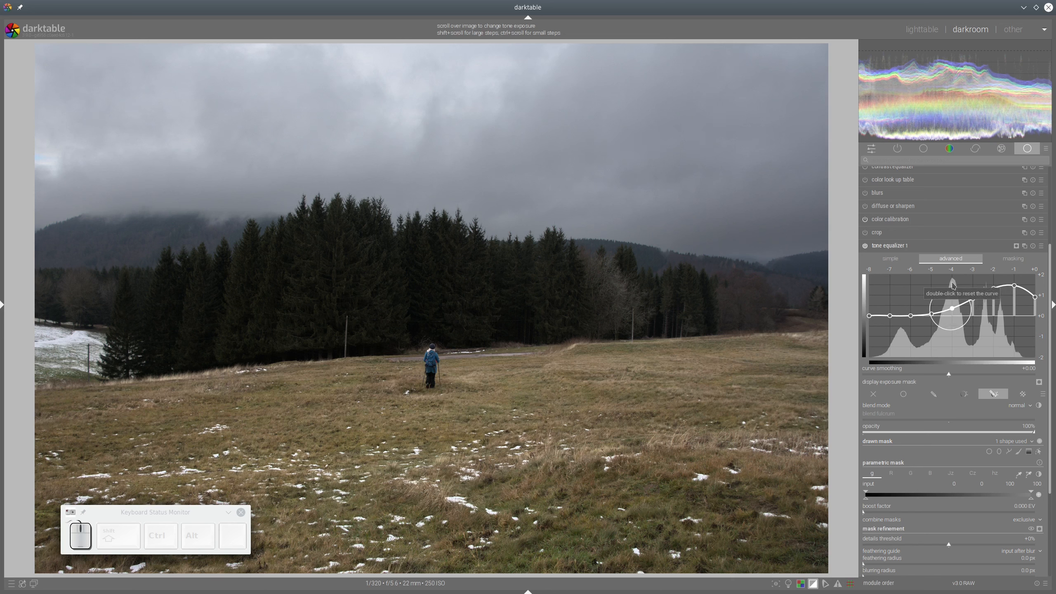
{"action": "left_click_drag", "start_coordinate": [953, 288], "coordinate": [987, 273]}
{"action": "left_click", "coordinate": [917, 248]}
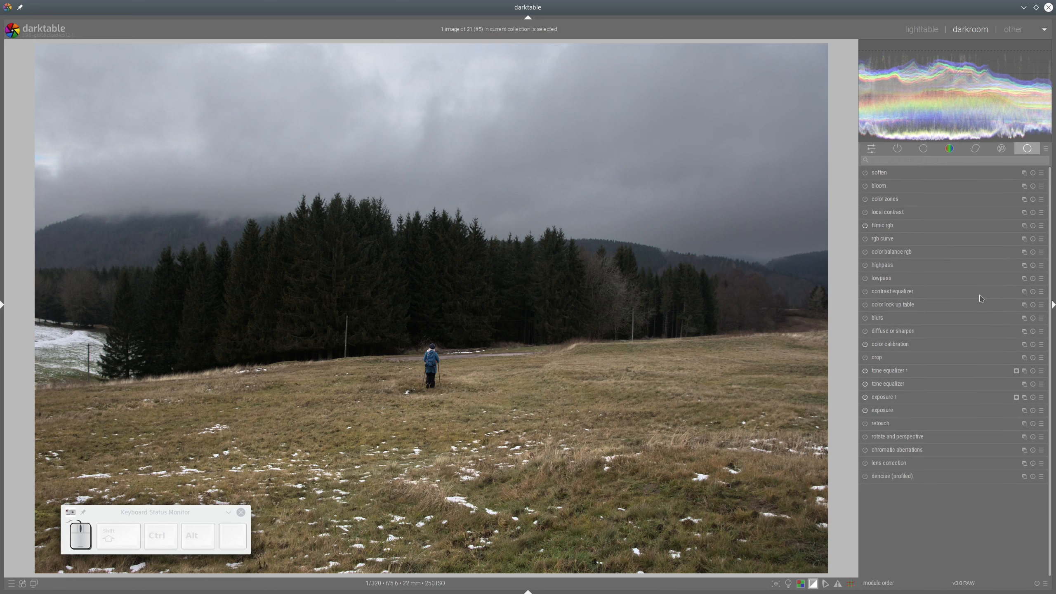
- In color balance rgb, set global vibrance to +35.48%, shadows saturation to +22.14% and mid-tones saturation to +11.07%
{"action": "left_click", "coordinate": [904, 253]}
{"action": "left_click_drag", "start_coordinate": [996, 215], "coordinate": [978, 230]}
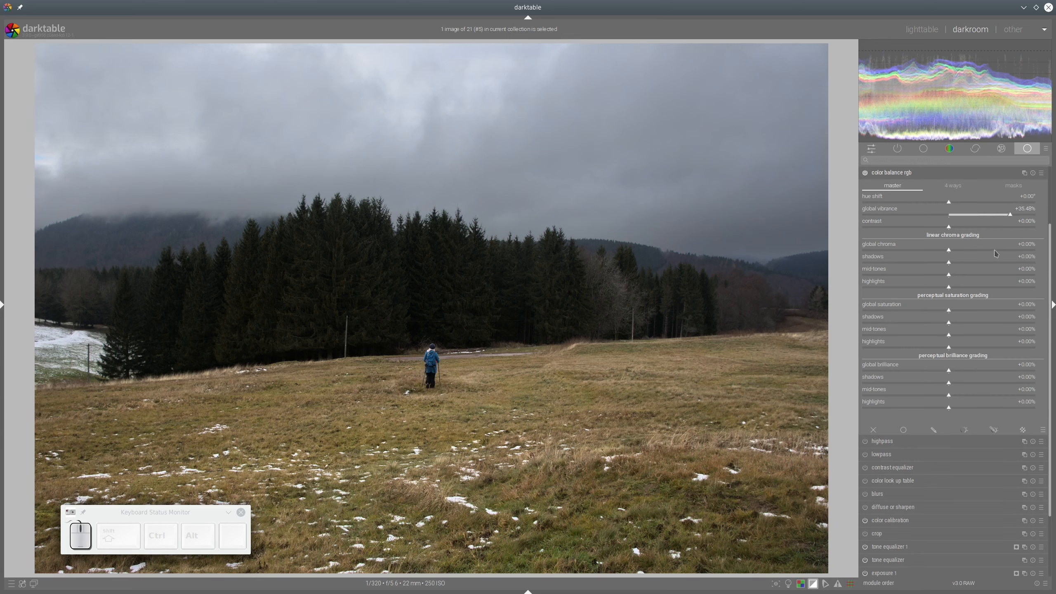
{"action": "left_click_drag", "start_coordinate": [1020, 324], "coordinate": [984, 336]}
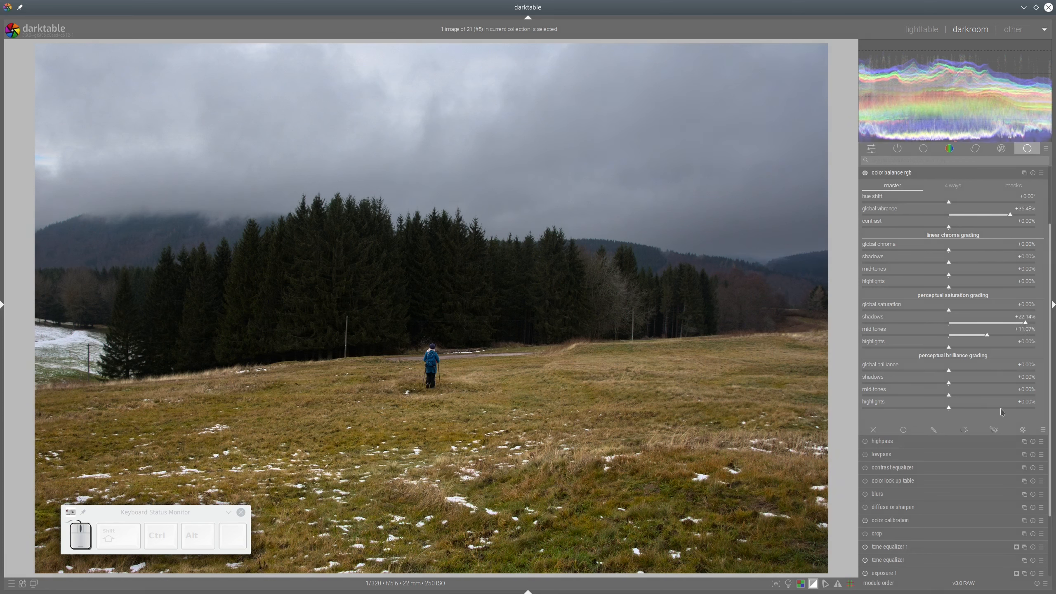
- Set the perceptual brilliance of the highlights to +15.36%
{"action": "left_click_drag", "start_coordinate": [1014, 408], "coordinate": [1021, 408]}
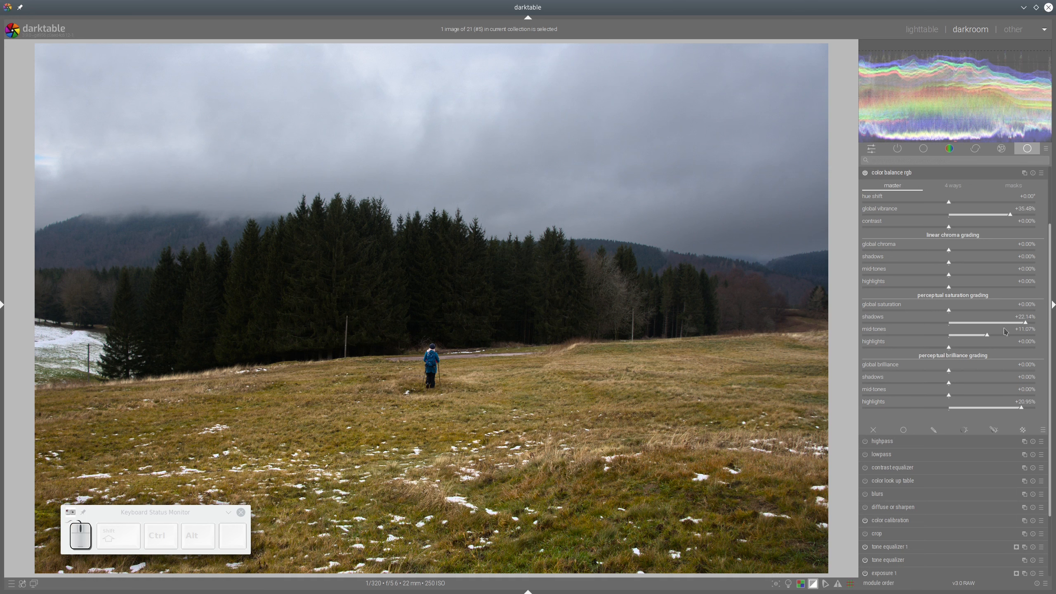
{"action": "left_click", "coordinate": [1002, 411]}
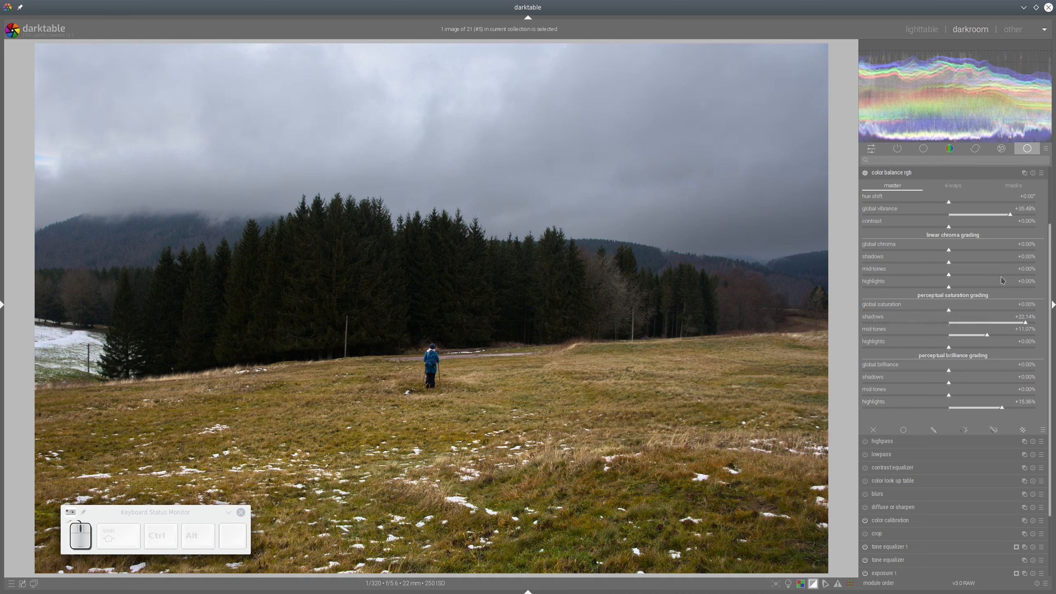
- Set linear chroma to global +21.19%, shadows +23.33%, mid-tones +18.10% and highlights +19.05%, and highlights saturation to −7.26%
{"action": "left_click", "coordinate": [975, 254]}
{"action": "left_click", "coordinate": [969, 265]}
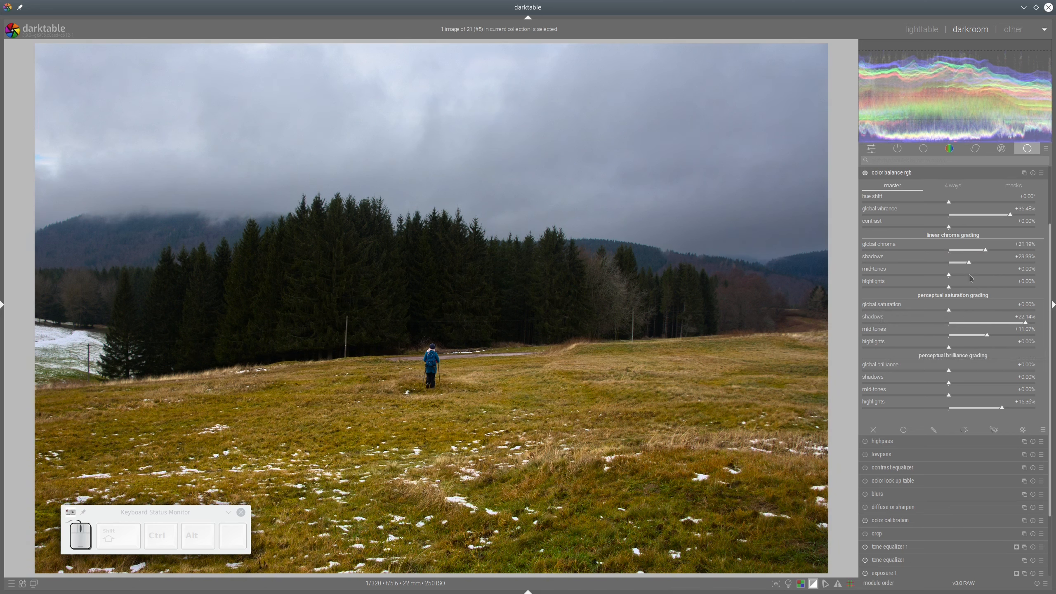
{"action": "left_click", "coordinate": [970, 277]}
{"action": "left_click", "coordinate": [965, 278]}
{"action": "left_click", "coordinate": [977, 290]}
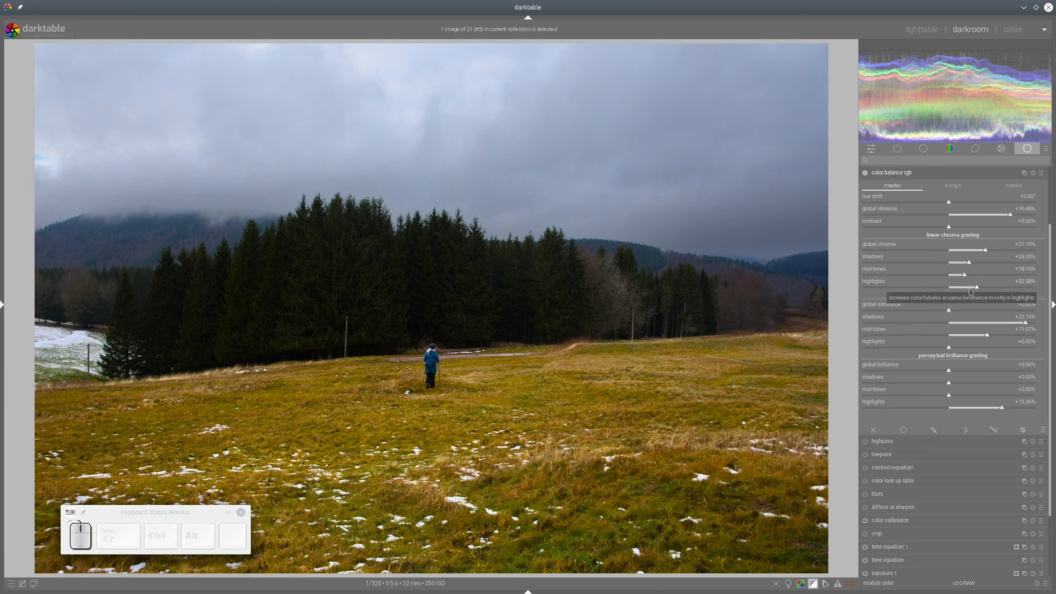
{"action": "left_click", "coordinate": [965, 290]}
{"action": "left_click", "coordinate": [922, 350]}
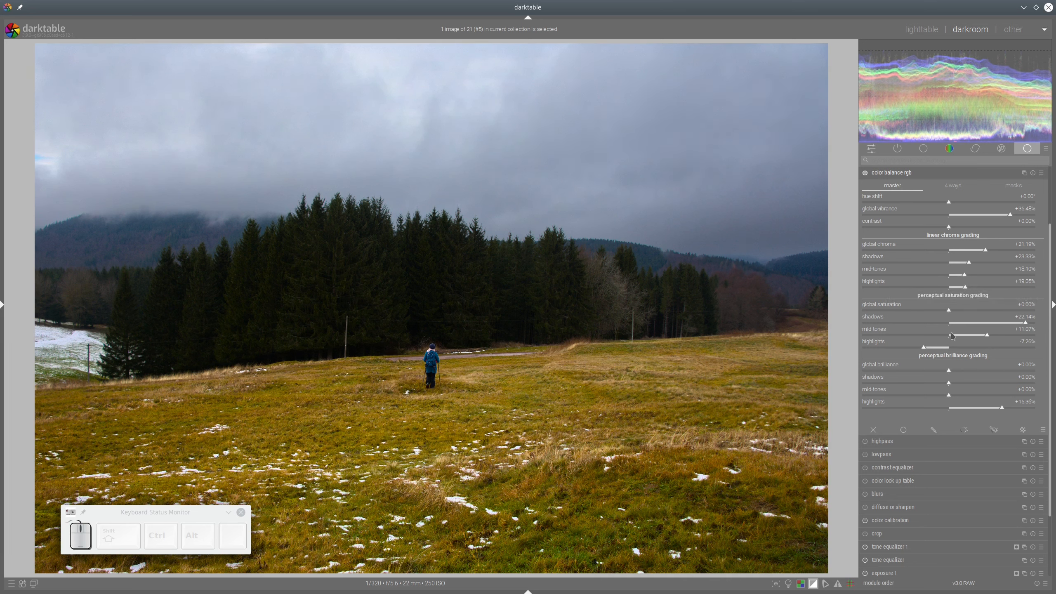
- Collapse the color balance rgb module
{"action": "left_click", "coordinate": [979, 289]}
{"action": "left_click", "coordinate": [915, 175]}
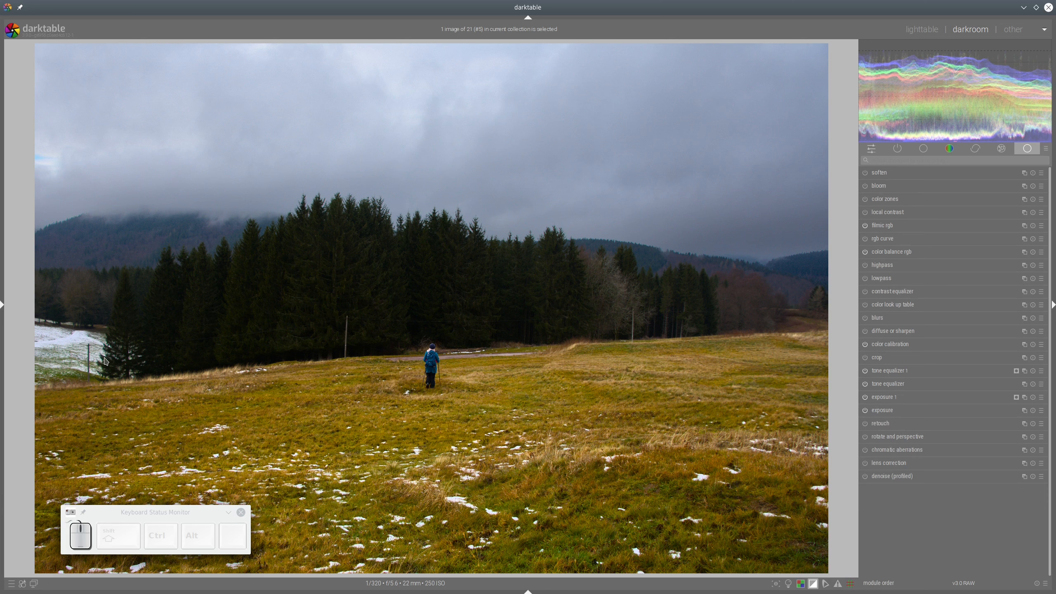
{"action": "mouse_move", "coordinate": [63, 323]}
{"action": "left_mouse_down"}
{"action": "mouse_move", "coordinate": [402, 256]}
{"action": "mouse_move", "coordinate": [631, 261]}
{"action": "mouse_move", "coordinate": [847, 300]}
{"action": "mouse_move", "coordinate": [773, 346]}
{"action": "mouse_move", "coordinate": [58, 364]}
{"action": "left_mouse_up"}
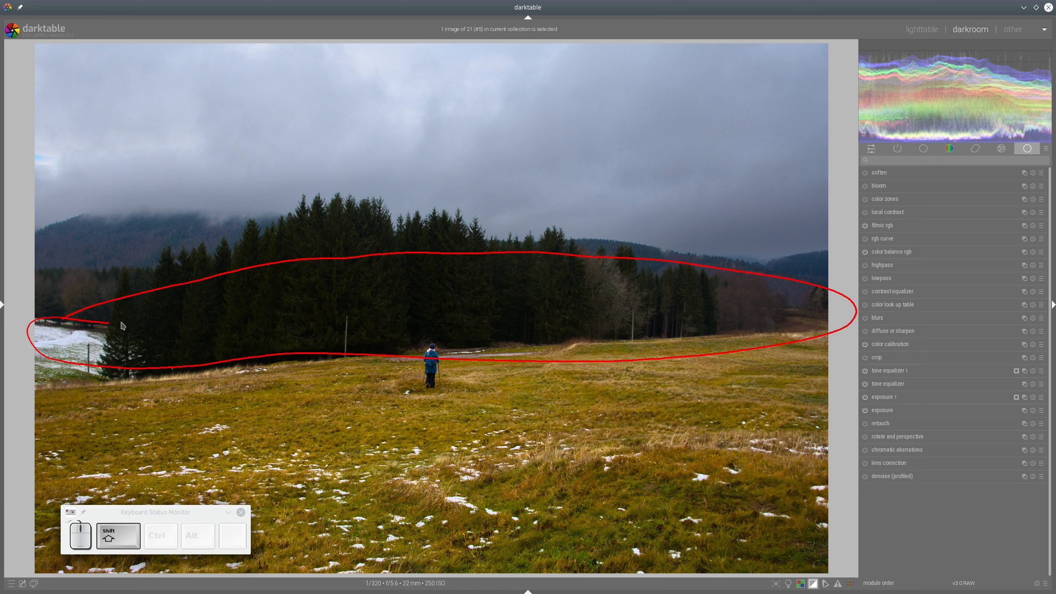
{"action": "key", "text": "shift+F11"}
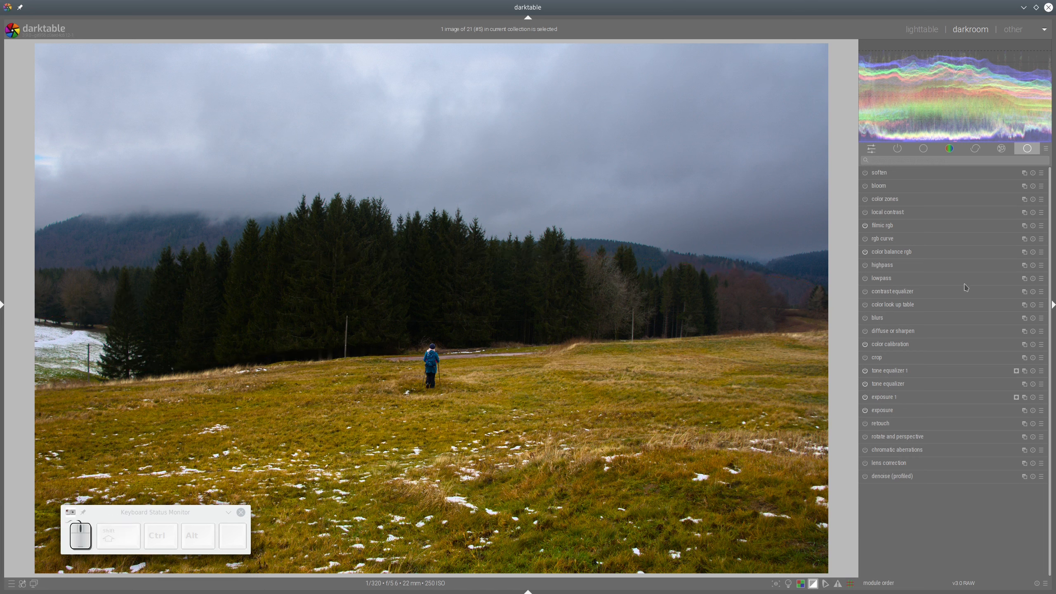
- Create a new exposure instance from exposure 1 and move it above tone equalizer 1 in the module order
{"action": "left_click", "coordinate": [1026, 400]}
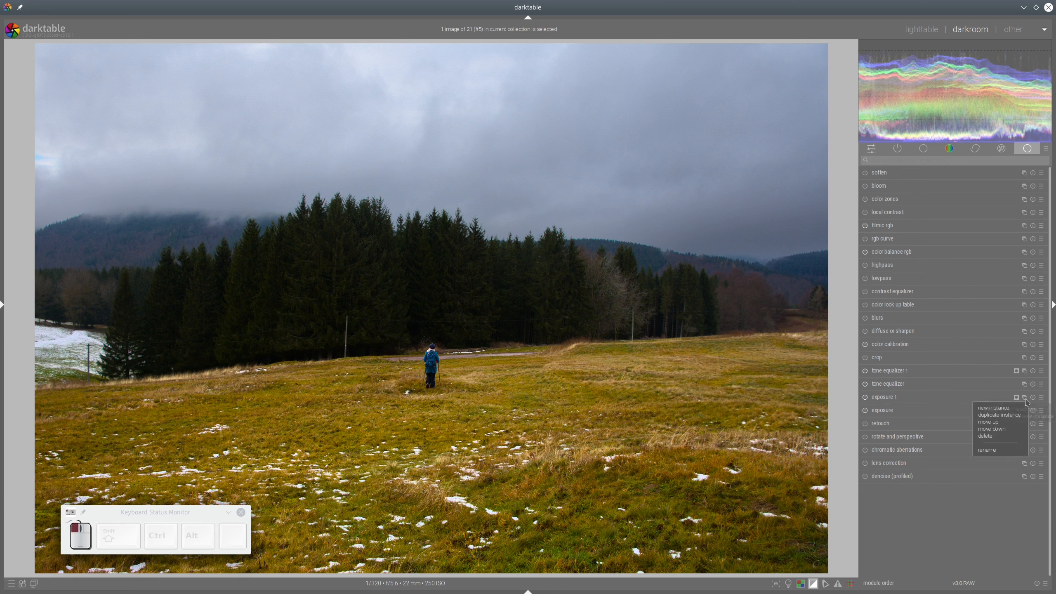
{"action": "left_click", "coordinate": [1006, 408]}
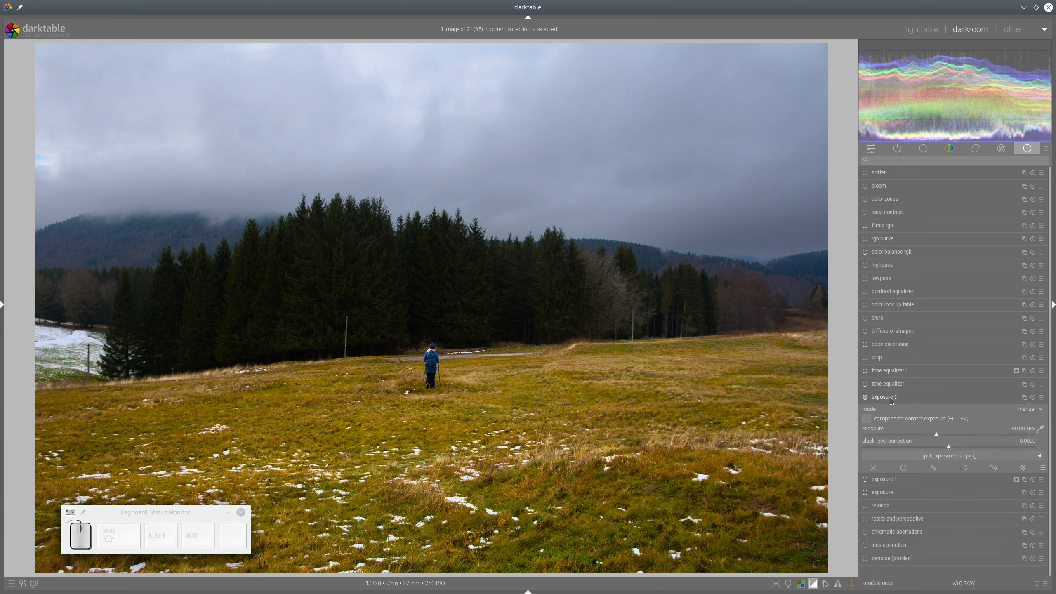
{"action": "left_click_drag", "start_coordinate": [891, 401], "coordinate": [901, 373]}
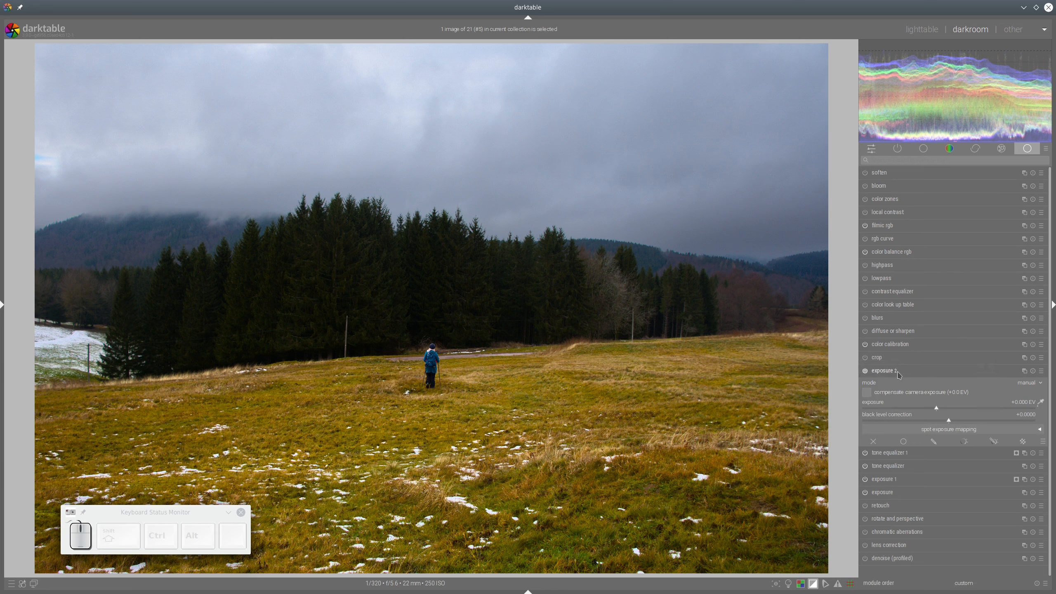
{"action": "left_click", "coordinate": [899, 375]}
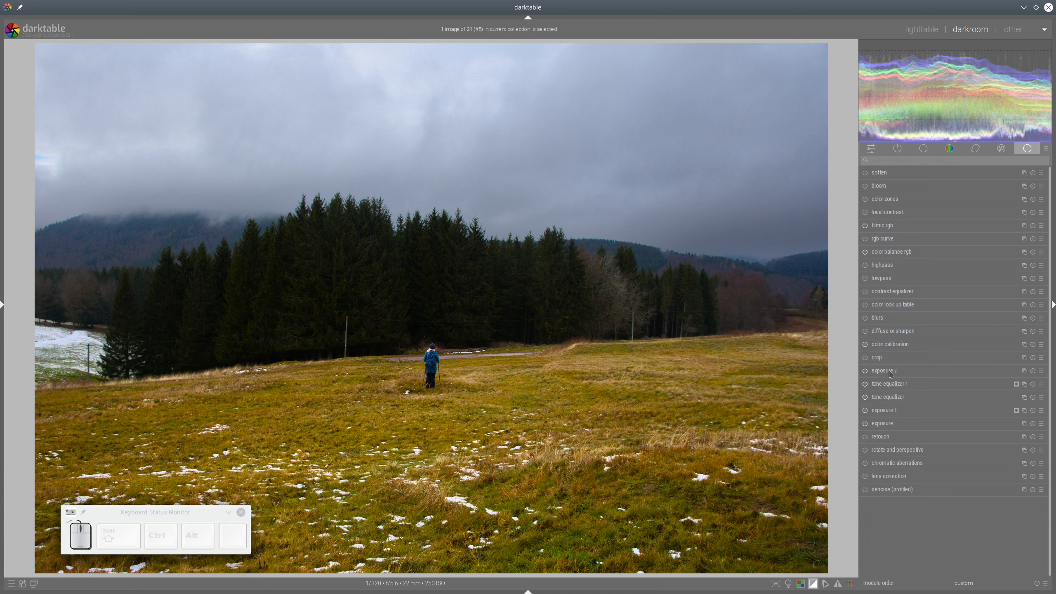
{"action": "left_click", "coordinate": [890, 375]}
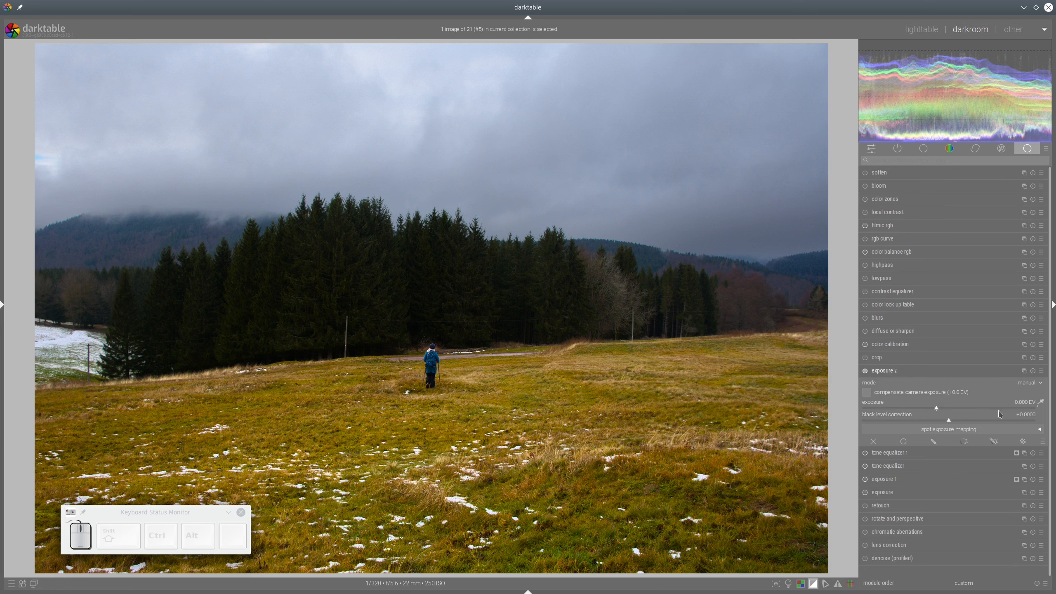
- Enable a drawn and parametric mask on exposure 2 and draw an elongated path over the dark tree line
{"action": "left_click", "coordinate": [993, 441]}
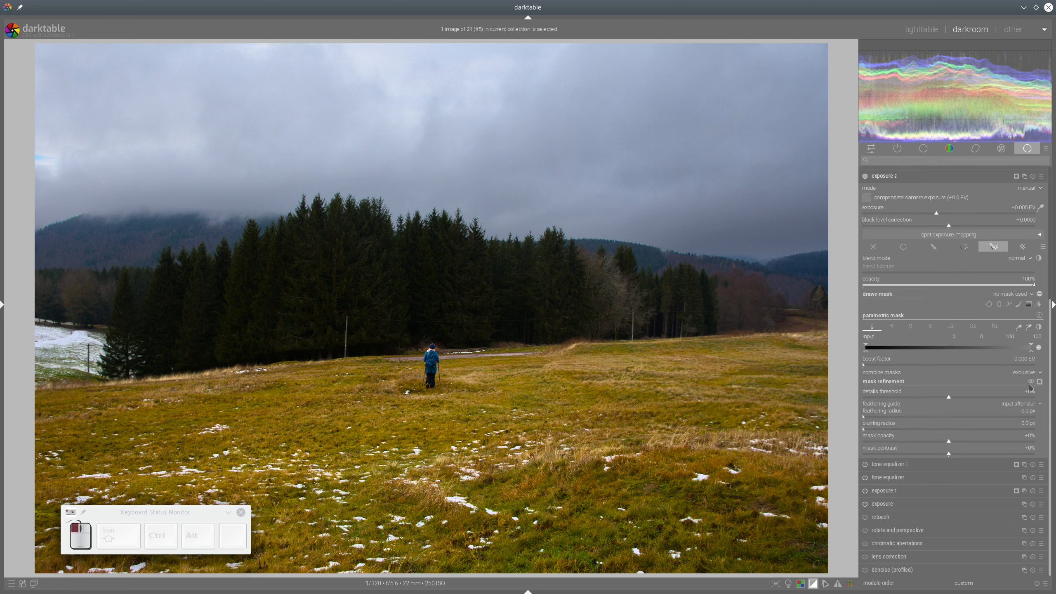
{"action": "left_click", "coordinate": [1010, 305]}
{"action": "left_click", "coordinate": [112, 332]}
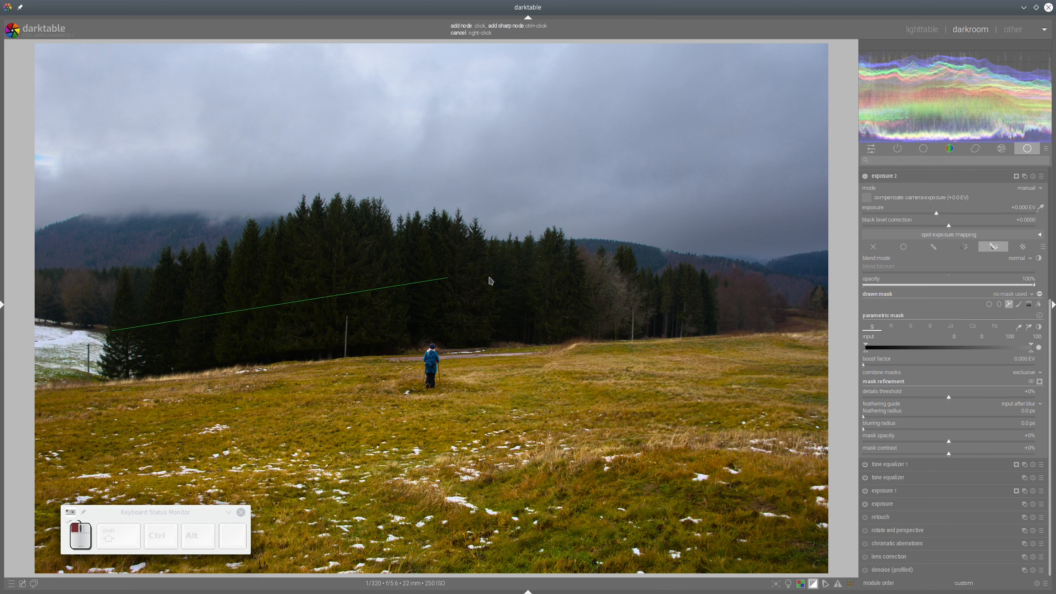
{"action": "left_click", "coordinate": [793, 299]}
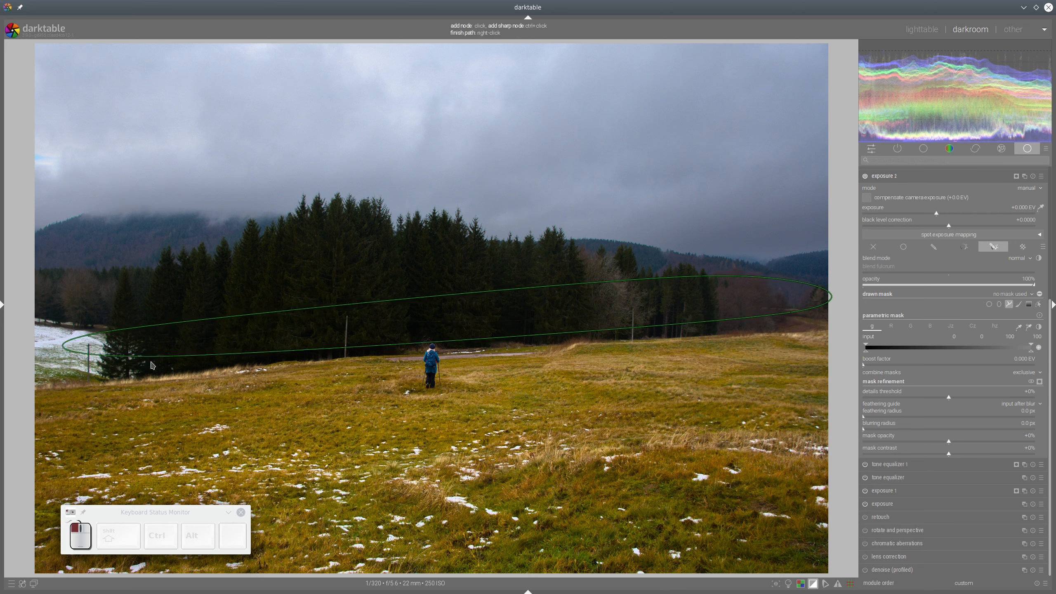
{"action": "left_click", "coordinate": [140, 369]}
{"action": "right_click", "coordinate": [152, 364]}
- Adjust the path's lower edge, hide the mask outline and set exposure 2 to +0.883 EV
{"action": "left_click_drag", "start_coordinate": [272, 354], "coordinate": [296, 343]}
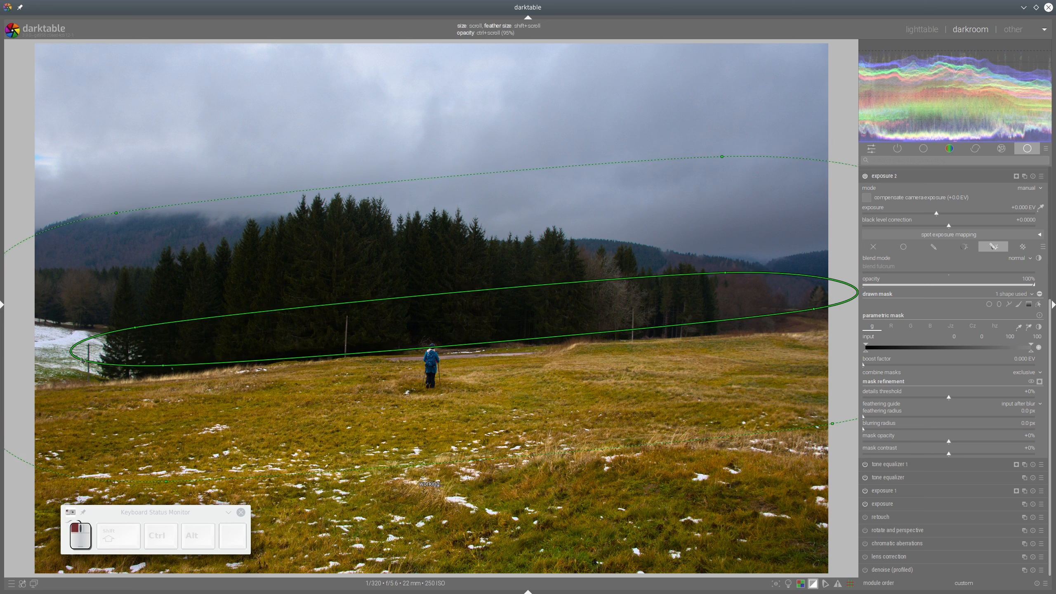
{"action": "left_click_drag", "start_coordinate": [163, 365], "coordinate": [169, 369]}
{"action": "left_click", "coordinate": [1038, 305]}
{"action": "left_click", "coordinate": [958, 216]}
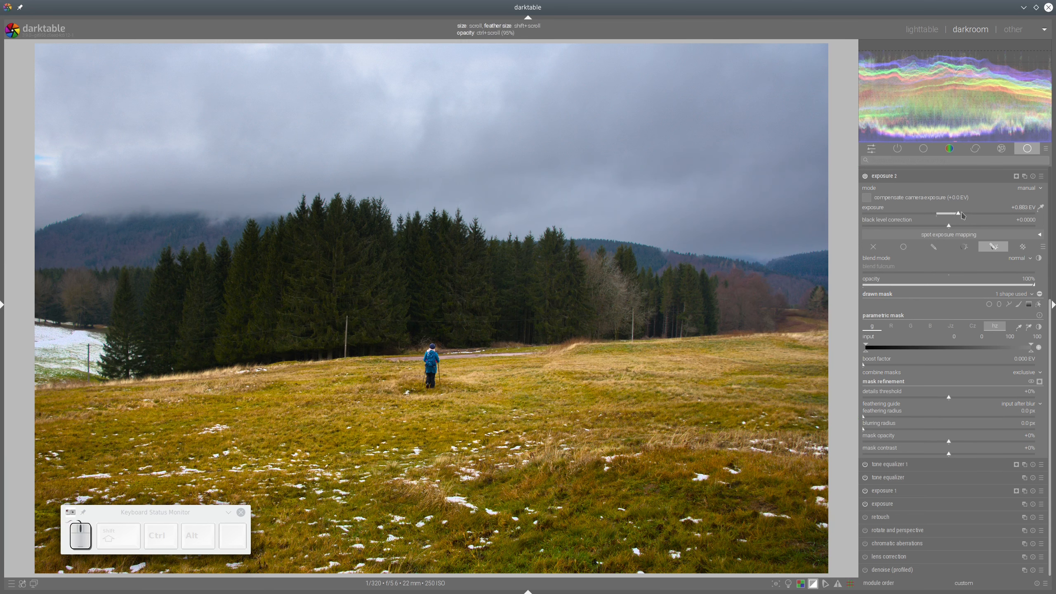
- Reshape exposure 2's mask by pulling its lower right node inward and raising its upper left node, and collapse the module
{"action": "left_click", "coordinate": [1039, 305]}
{"action": "left_click_drag", "start_coordinate": [811, 314], "coordinate": [772, 324]}
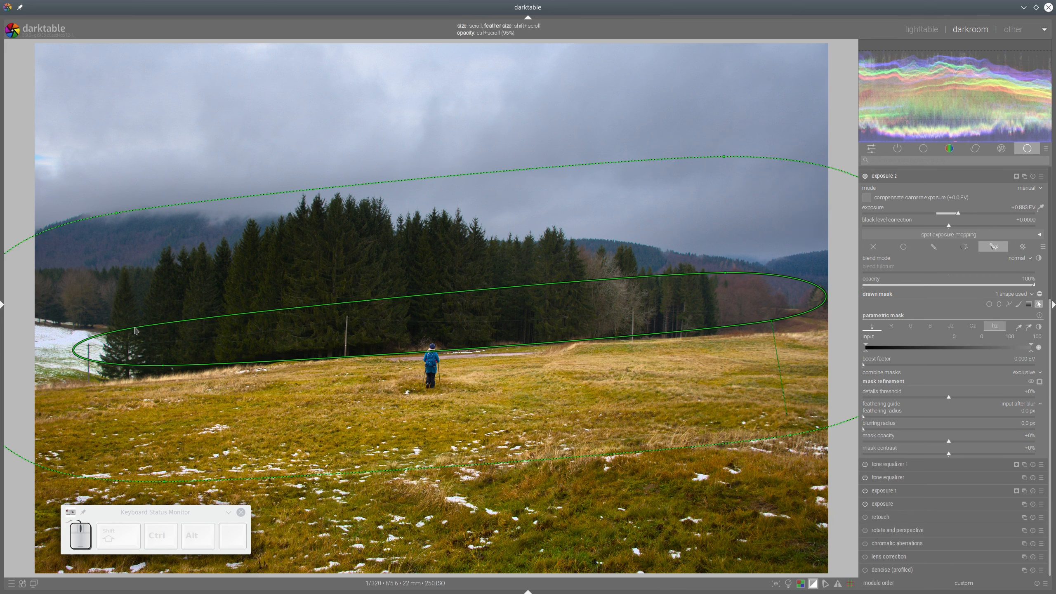
{"action": "left_click_drag", "start_coordinate": [135, 329], "coordinate": [130, 319]}
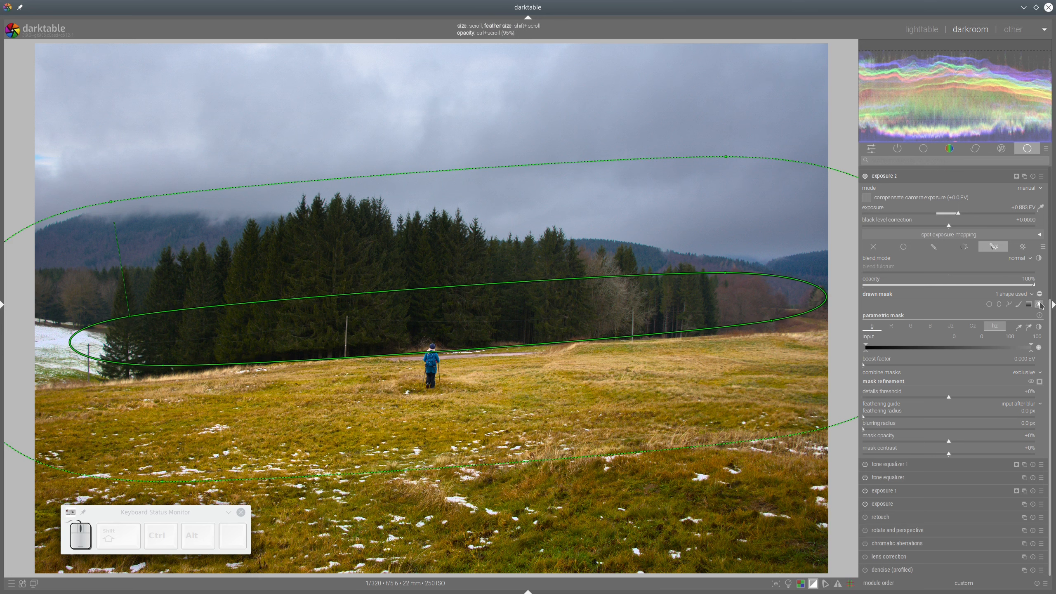
{"action": "left_click", "coordinate": [1038, 304]}
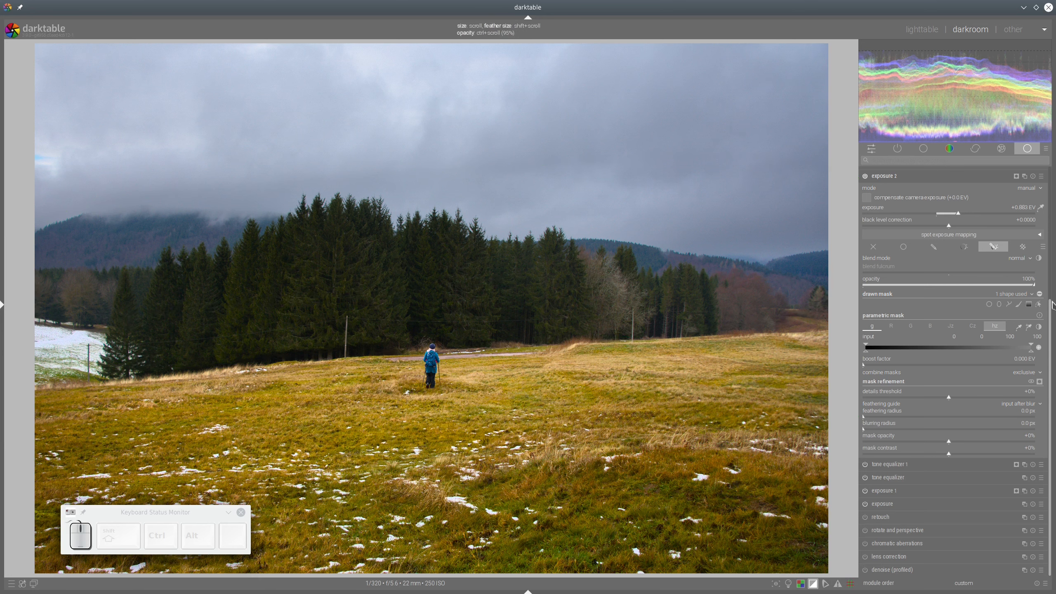
{"action": "left_click", "coordinate": [905, 178]}
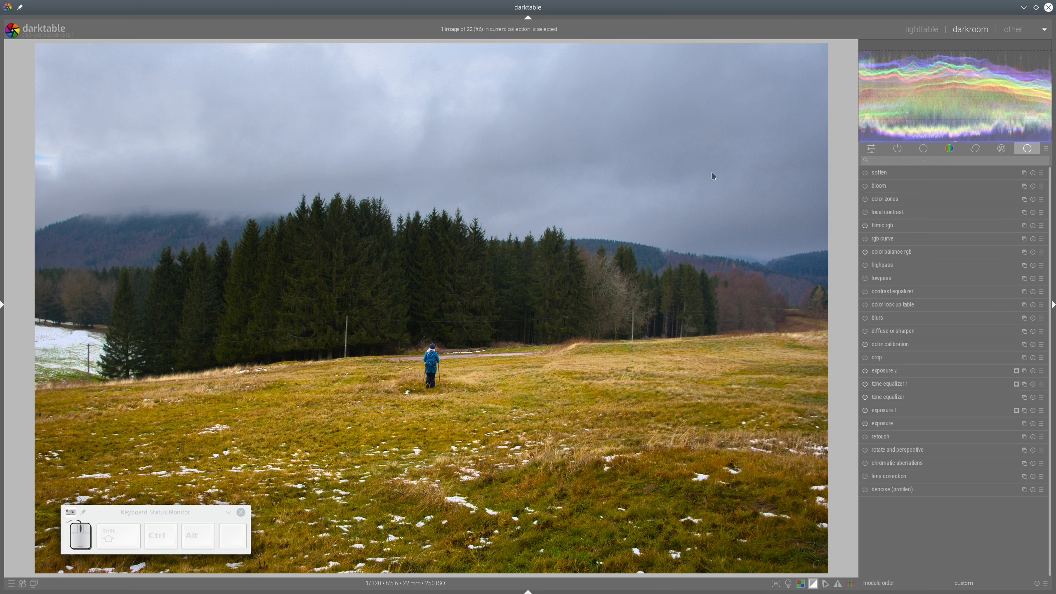
- Add a new color calibration instance and set its red channel's input B to −0.100 and input R to +1.093
{"action": "left_click", "coordinate": [1023, 344]}
{"action": "left_click", "coordinate": [993, 356]}
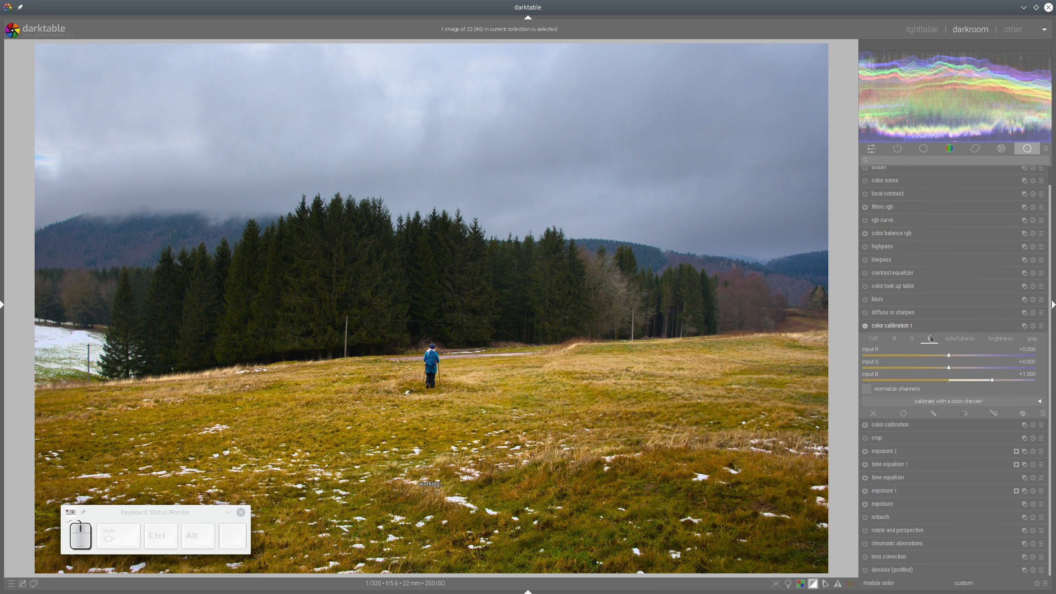
{"action": "left_click", "coordinate": [894, 338]}
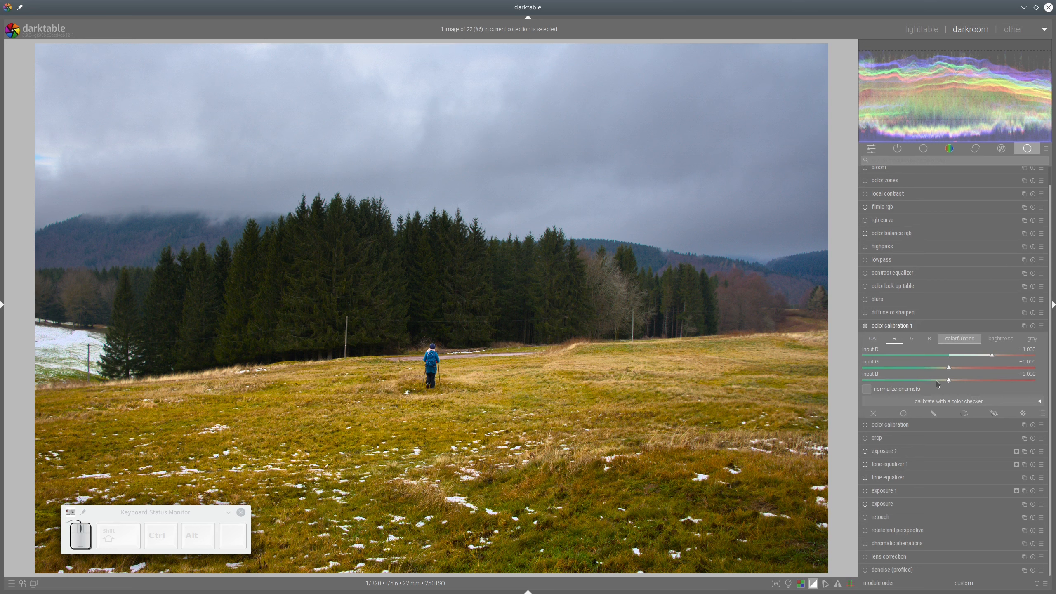
{"action": "left_click_drag", "start_coordinate": [946, 384], "coordinate": [944, 383]}
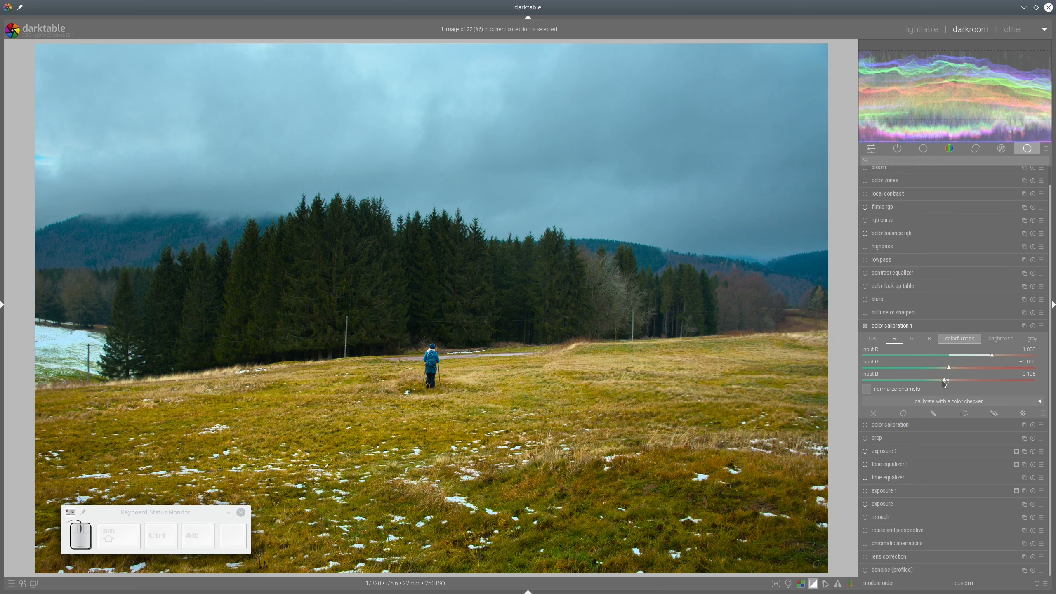
{"action": "left_click", "coordinate": [995, 356]}
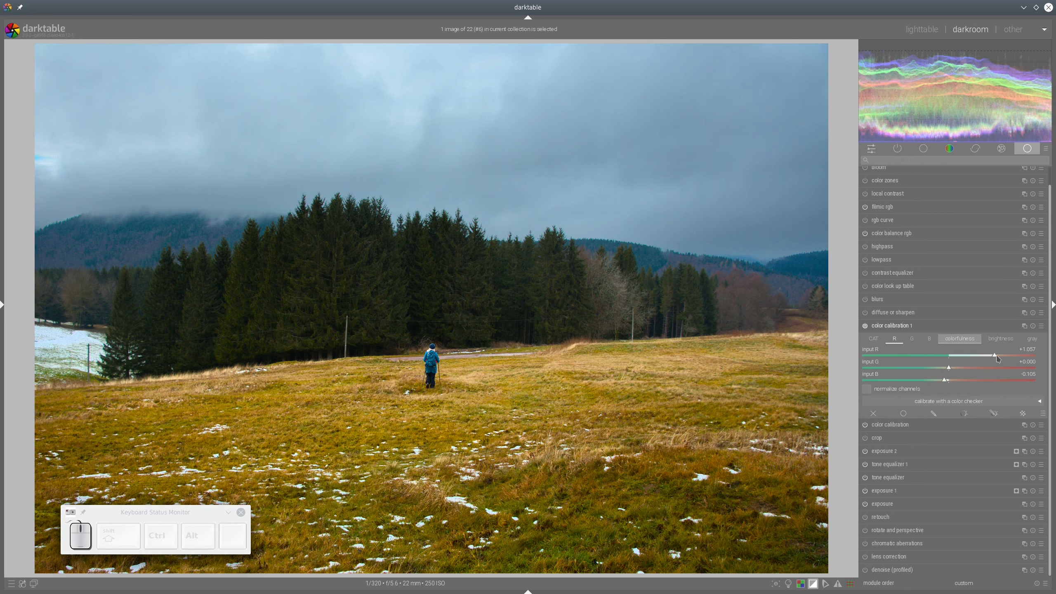
{"action": "left_click", "coordinate": [996, 357]}
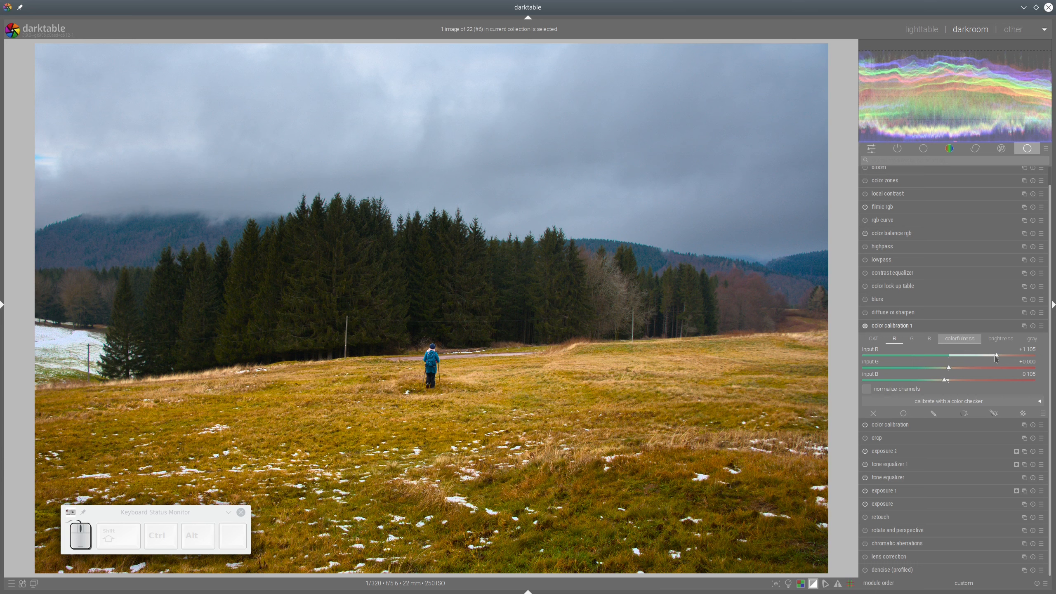
{"action": "left_click", "coordinate": [994, 356]}
{"action": "left_click", "coordinate": [995, 357]}
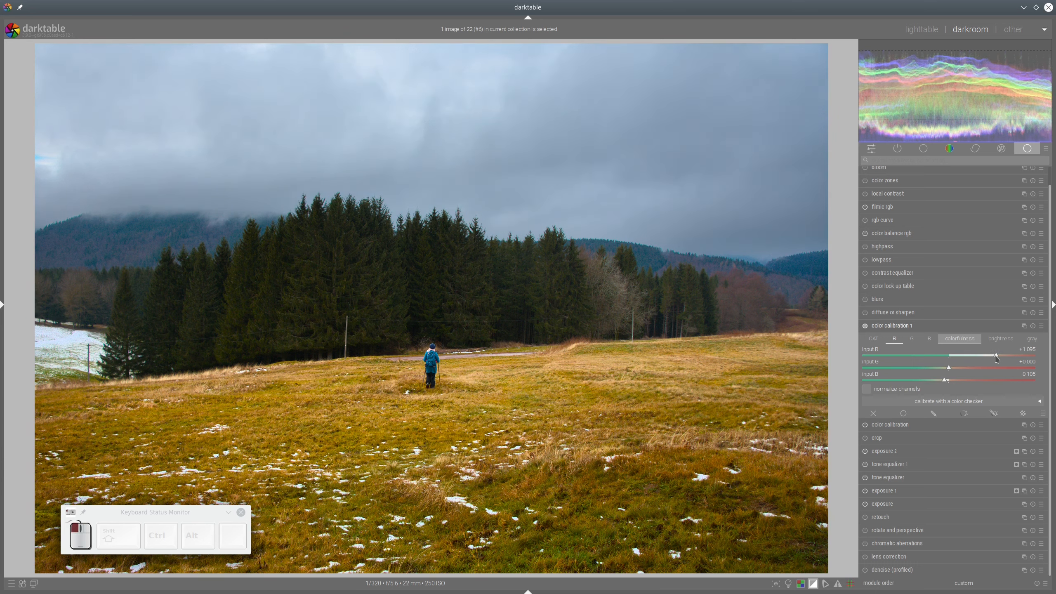
- Set input R of color calibration 1's blue channel to −0.067, compare the photo with and without the module, and collapse it
{"action": "left_click", "coordinate": [928, 344]}
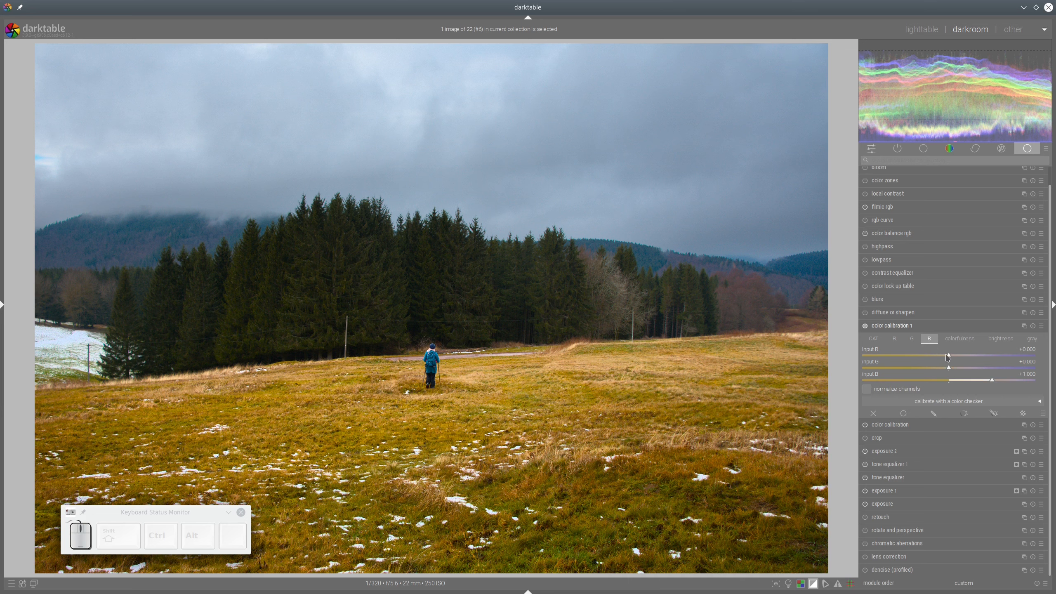
{"action": "left_click", "coordinate": [946, 357]}
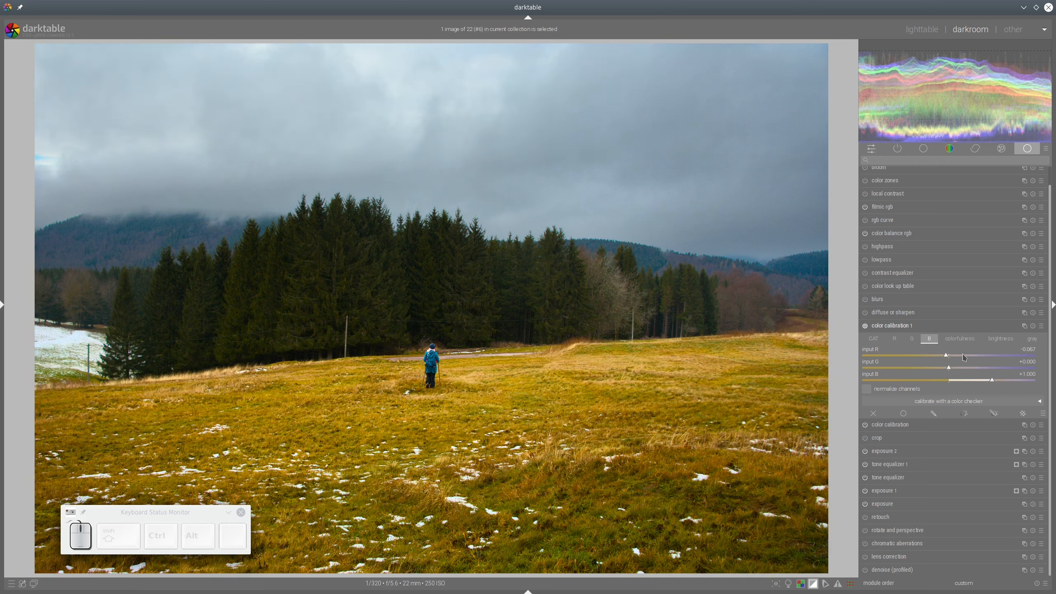
{"action": "left_click", "coordinate": [865, 325]}
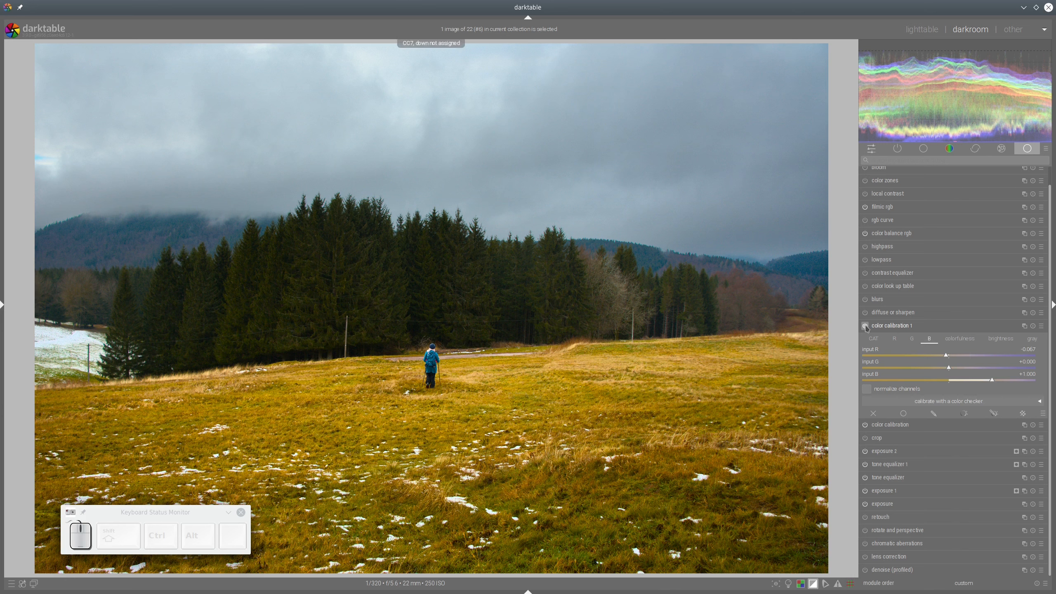
{"action": "left_click", "coordinate": [865, 325]}
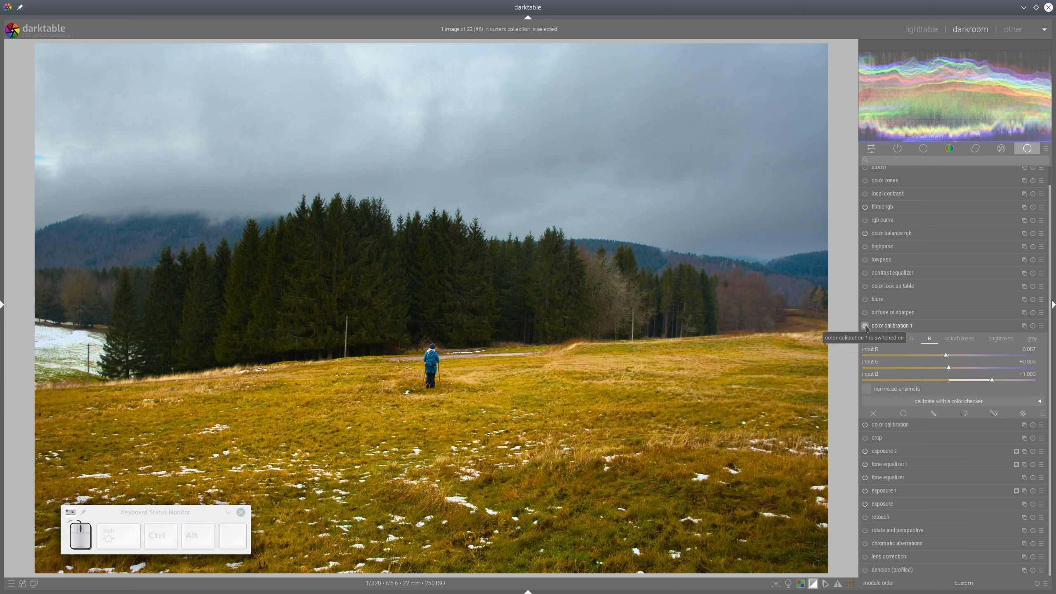
{"action": "left_click", "coordinate": [865, 326]}
{"action": "left_click", "coordinate": [865, 326]}
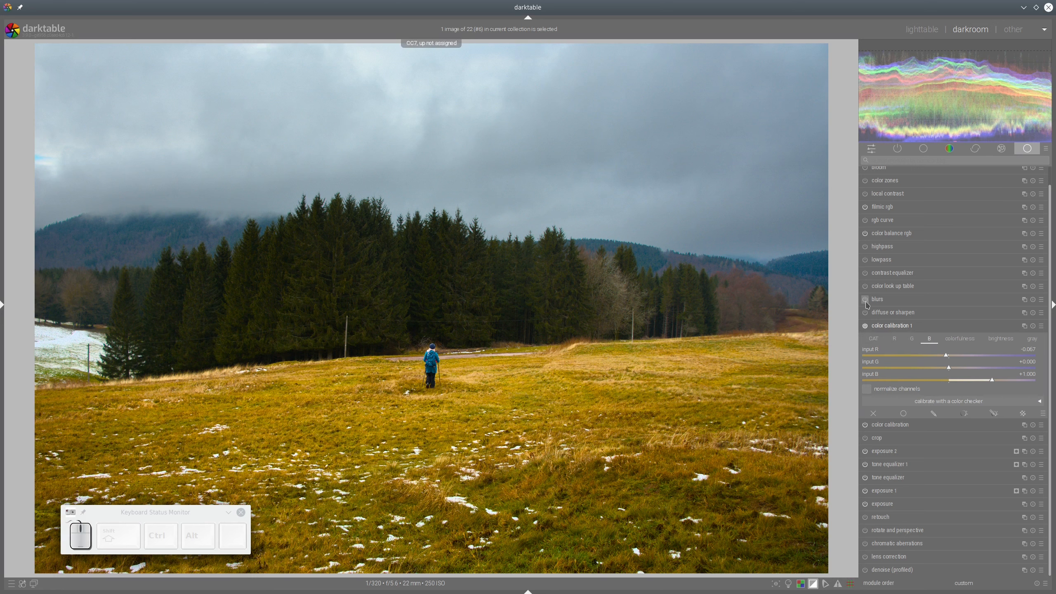
{"action": "left_click", "coordinate": [895, 325]}
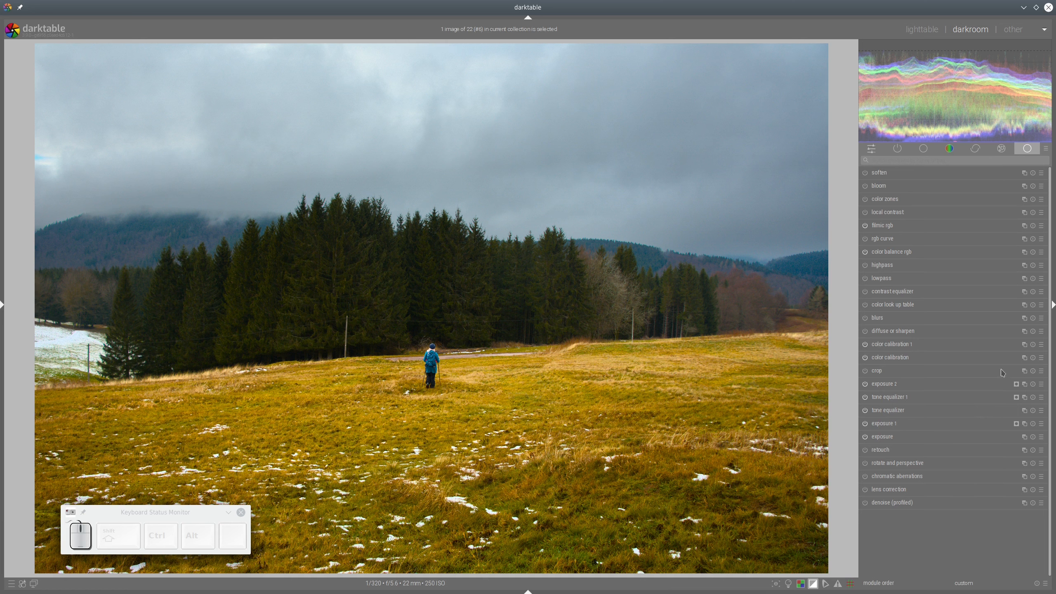
- Create a new tone equalizer instance from tone equalizer 1 and move it above color calibration 1 in the module order
{"action": "left_click", "coordinate": [1025, 401]}
{"action": "left_click", "coordinate": [997, 404]}
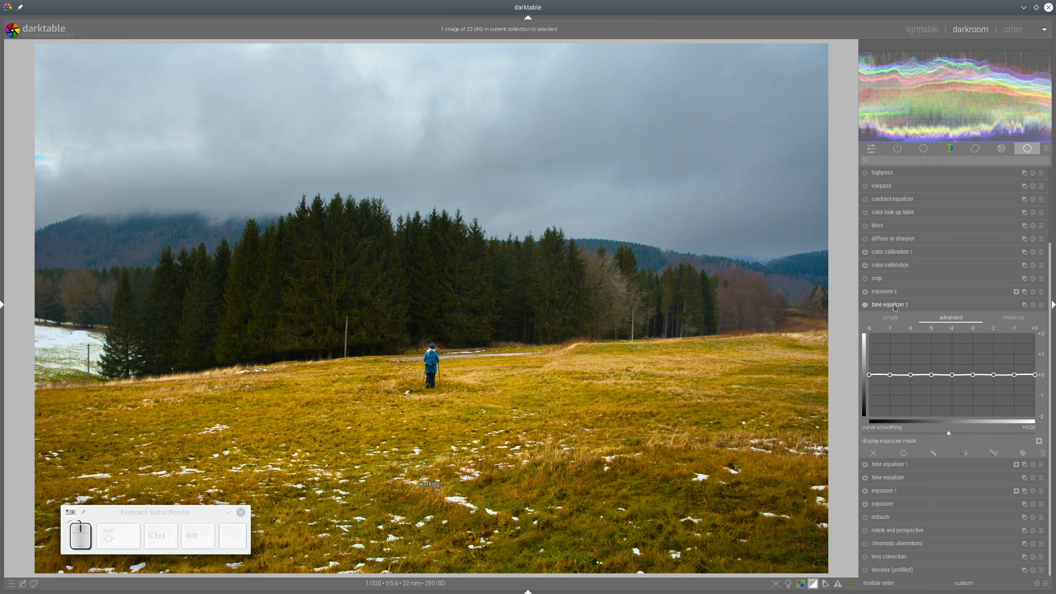
{"action": "left_click", "coordinate": [956, 315]}
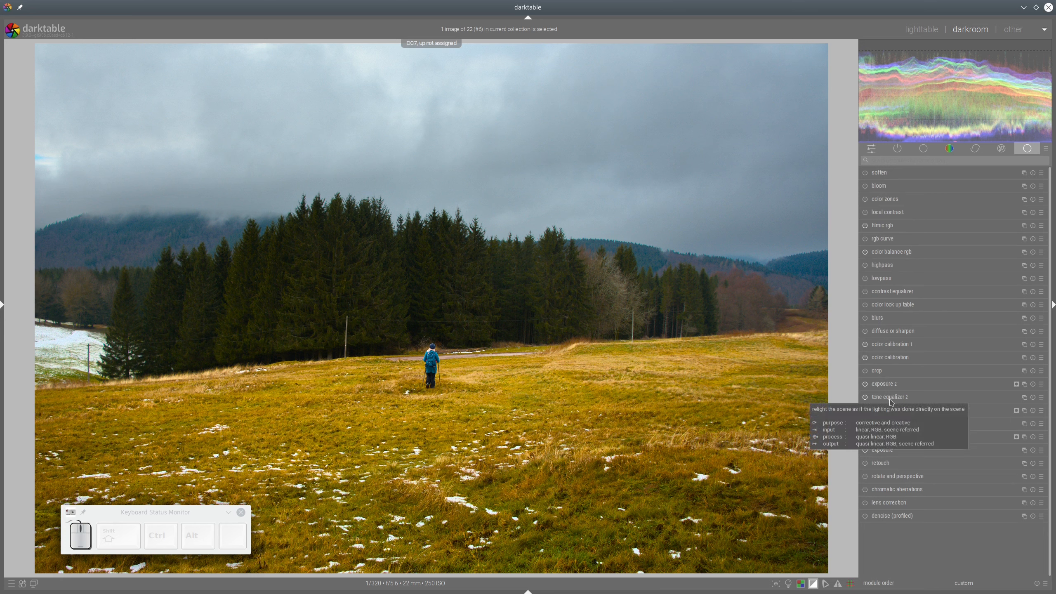
{"action": "left_click_drag", "start_coordinate": [891, 400], "coordinate": [897, 348]}
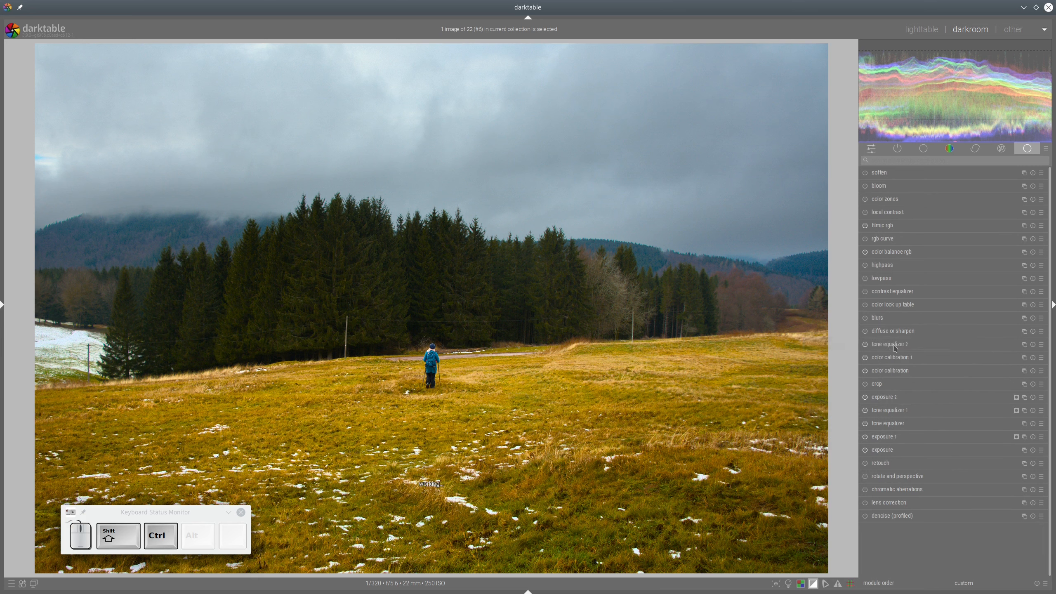
- In tone equalizer 2's masking settings, auto-adjust the mask exposure compensation
{"action": "left_click", "coordinate": [894, 352]}
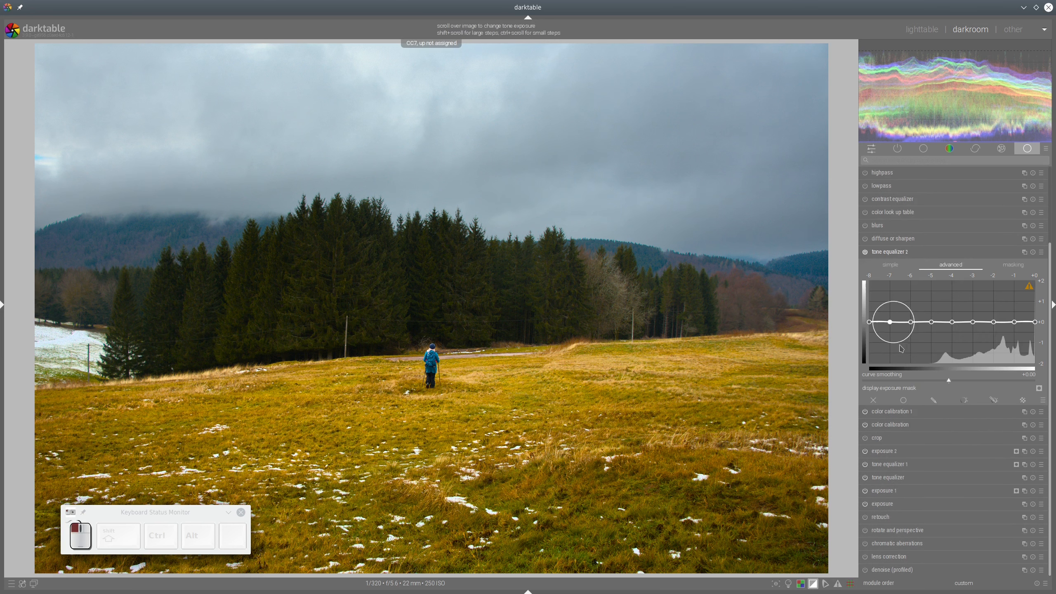
{"action": "left_click", "coordinate": [1016, 265]}
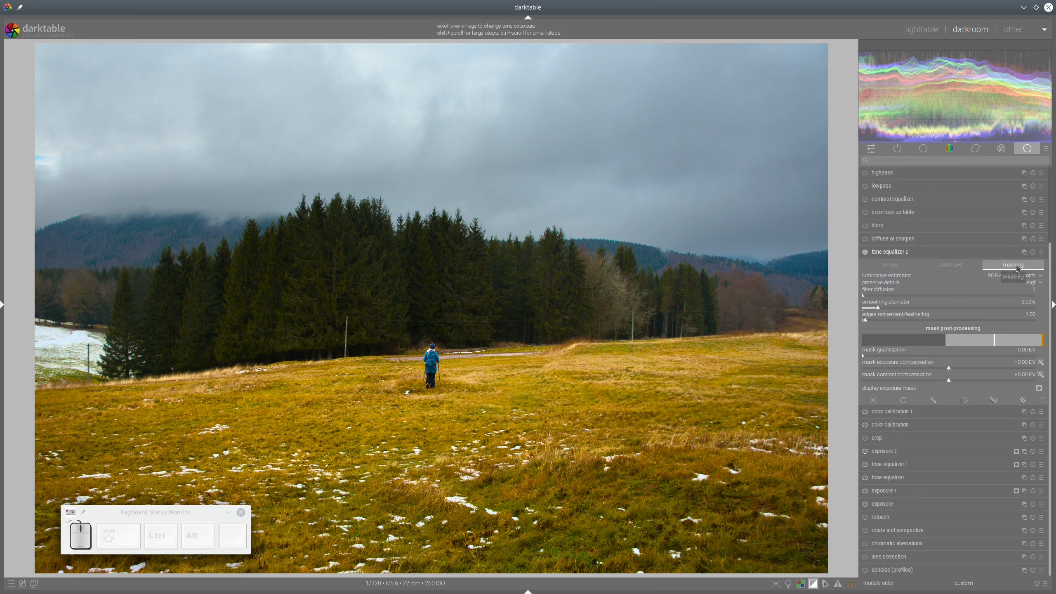
{"action": "left_click", "coordinate": [1042, 363]}
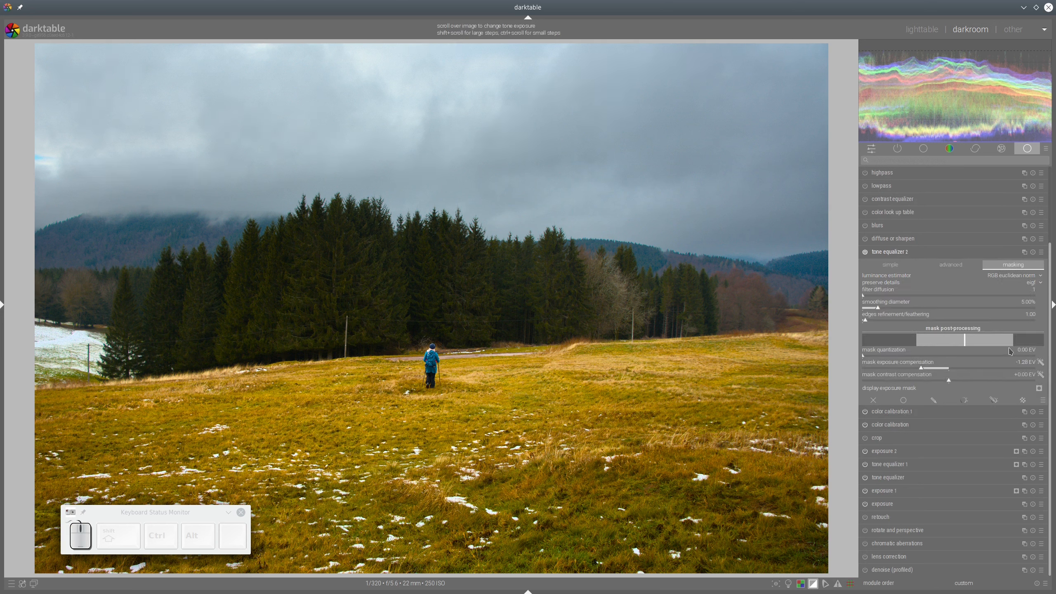
- Turn on a drawn and parametric mask for tone equalizer 2, and draw and adjust a path around the tree line
{"action": "left_click", "coordinate": [991, 401]}
{"action": "left_click", "coordinate": [1009, 458]}
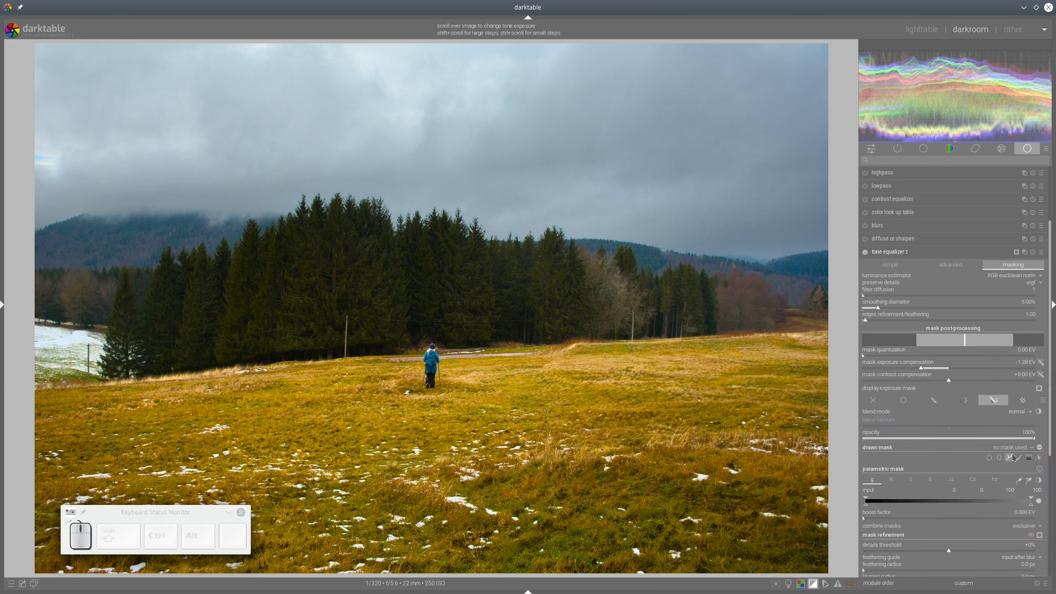
{"action": "left_click", "coordinate": [145, 303]}
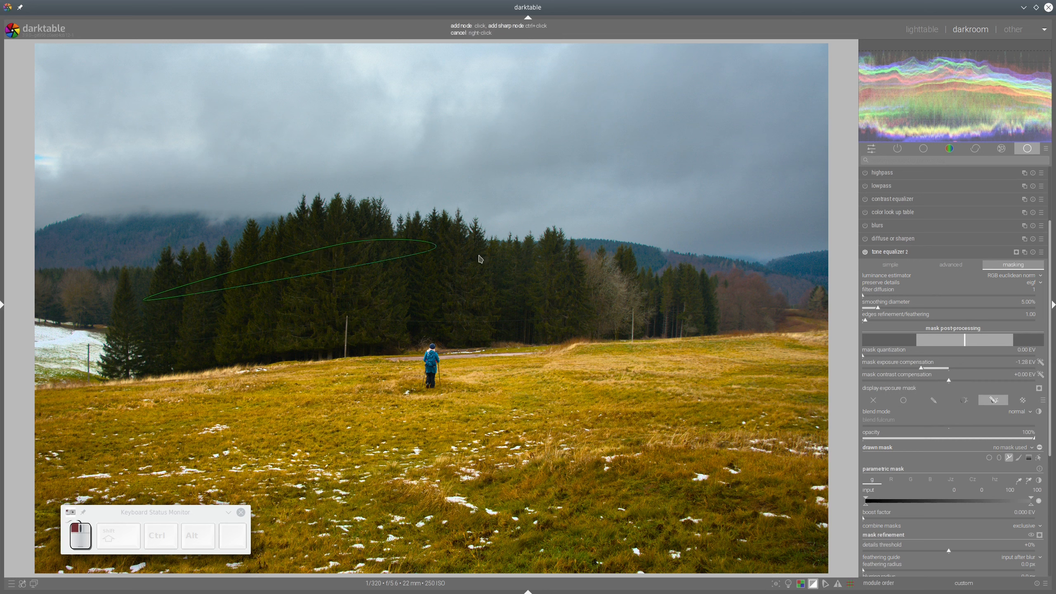
{"action": "left_click", "coordinate": [727, 325]}
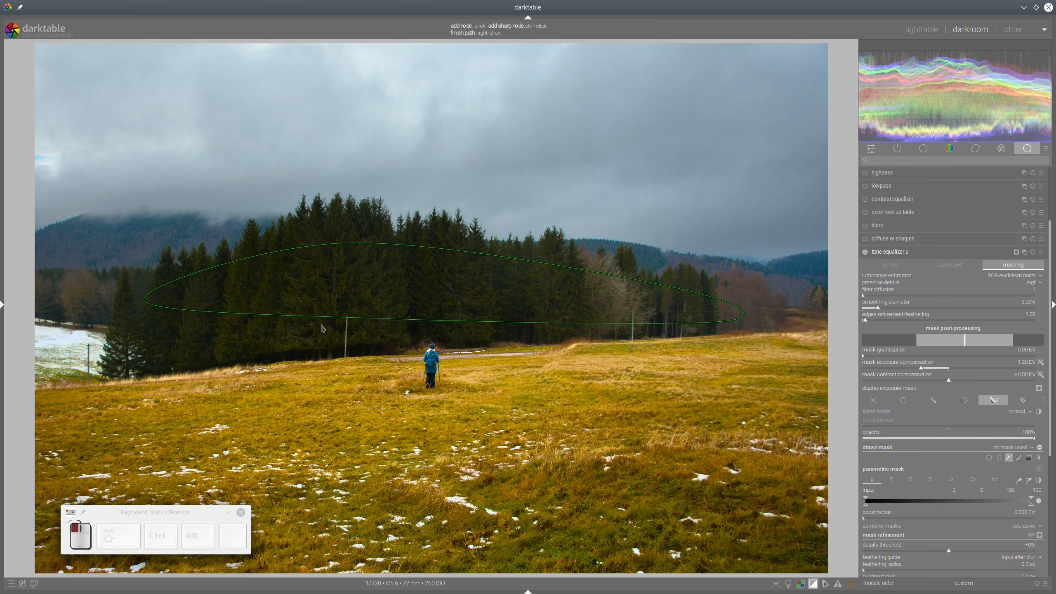
{"action": "left_click", "coordinate": [163, 352]}
{"action": "right_click", "coordinate": [263, 323]}
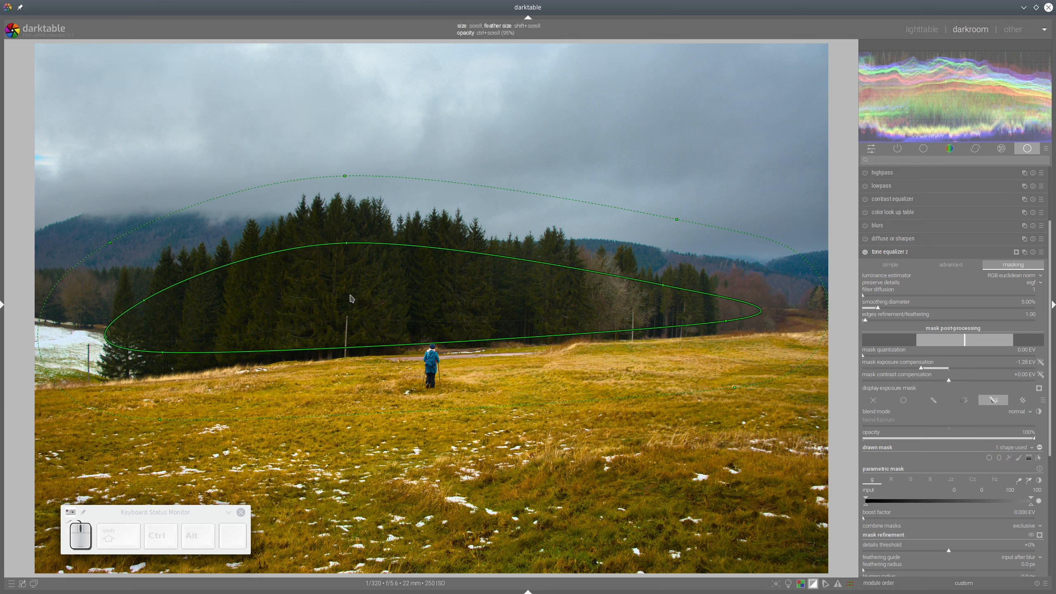
{"action": "left_click_drag", "start_coordinate": [352, 298], "coordinate": [352, 290]}
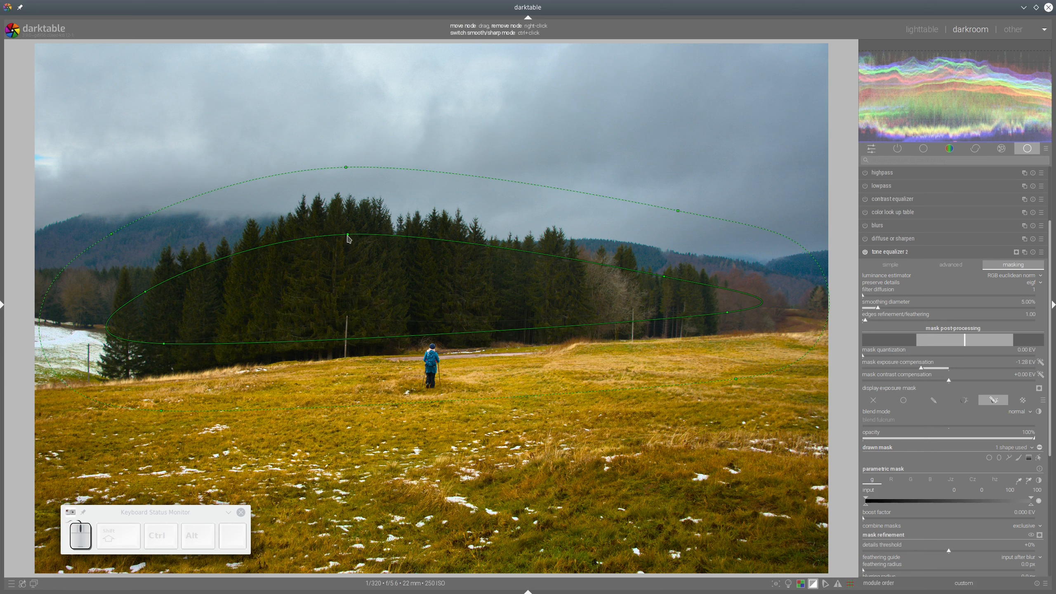
{"action": "left_click_drag", "start_coordinate": [349, 237], "coordinate": [350, 250]}
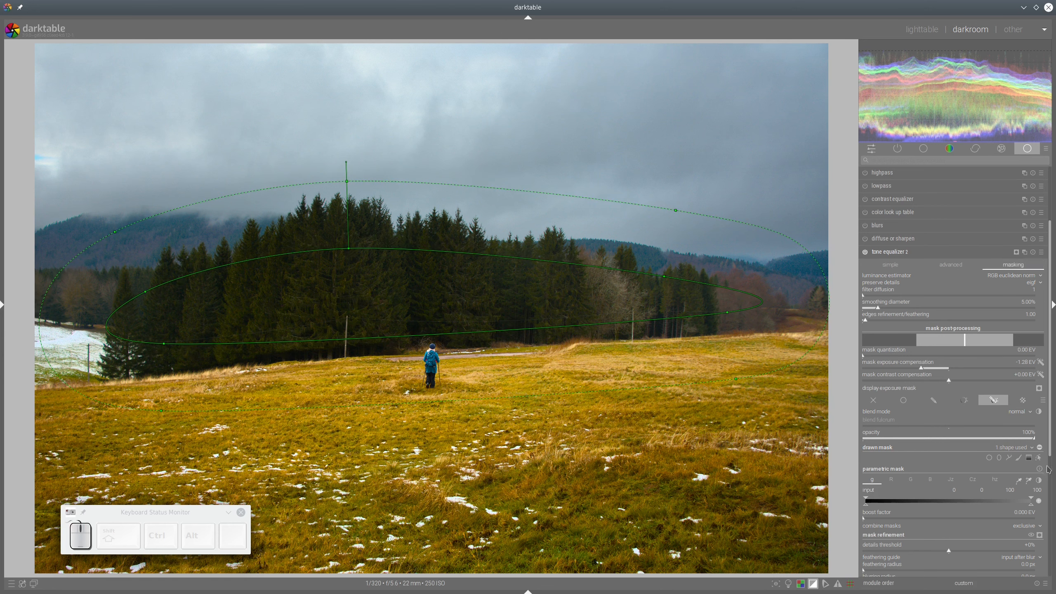
- Display tone equalizer 2's mask over the photo and set its feathering radius to 80.7 px
{"action": "left_click_drag", "start_coordinate": [1044, 367], "coordinate": [1039, 430]}
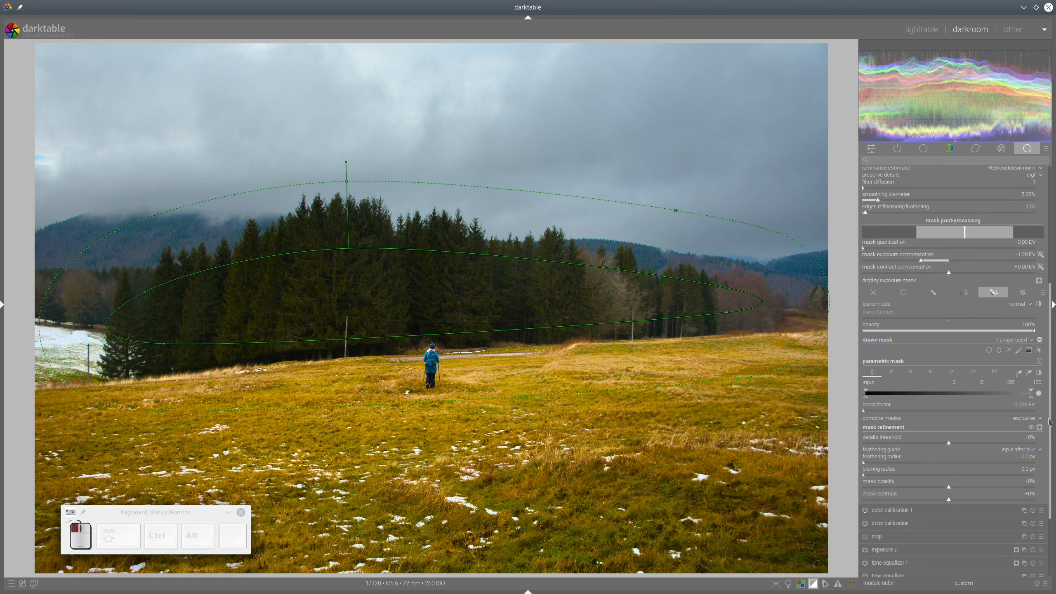
{"action": "left_click", "coordinate": [1040, 428]}
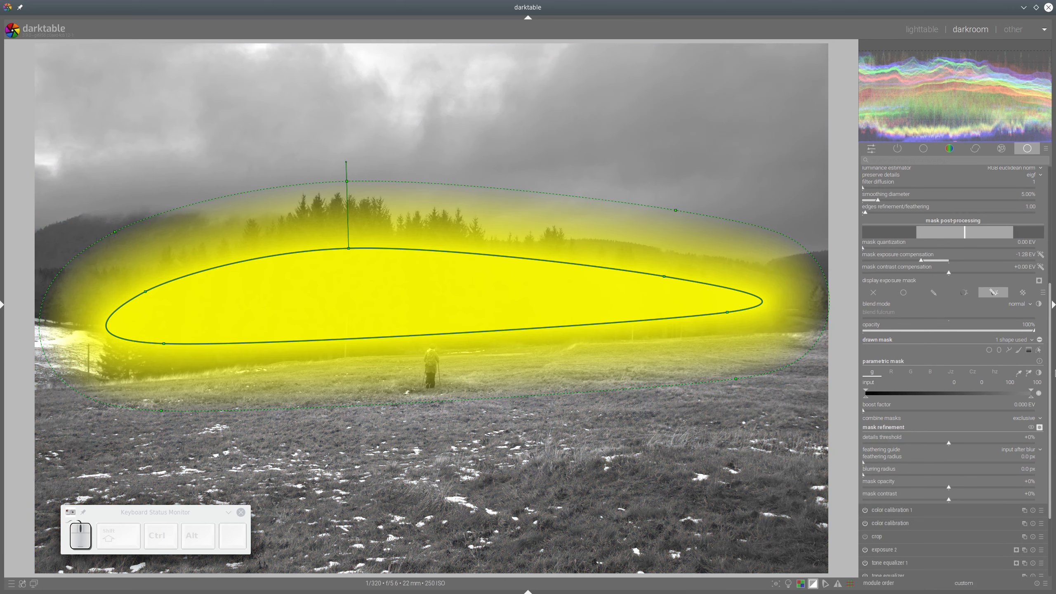
{"action": "left_click_drag", "start_coordinate": [911, 463], "coordinate": [918, 464]}
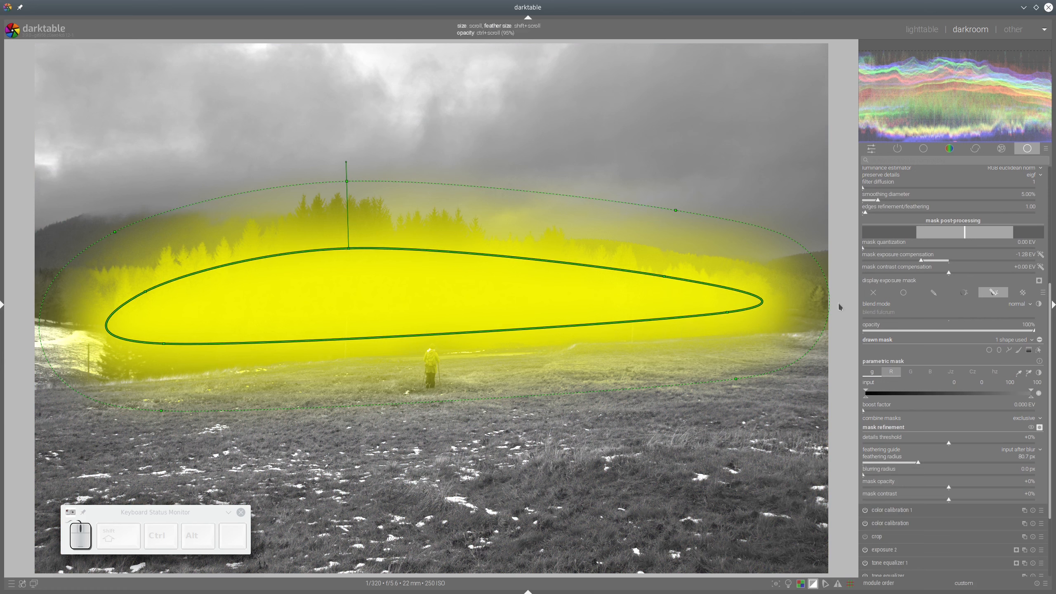
{"action": "left_click", "coordinate": [1040, 428]}
{"action": "left_click", "coordinate": [1039, 427]}
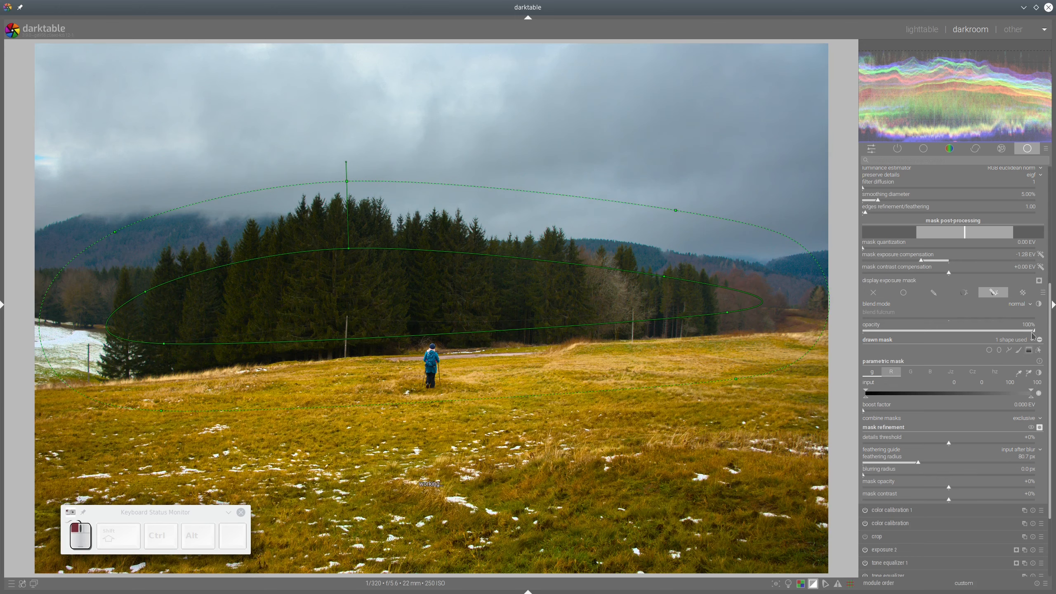
{"action": "left_click", "coordinate": [1039, 351]}
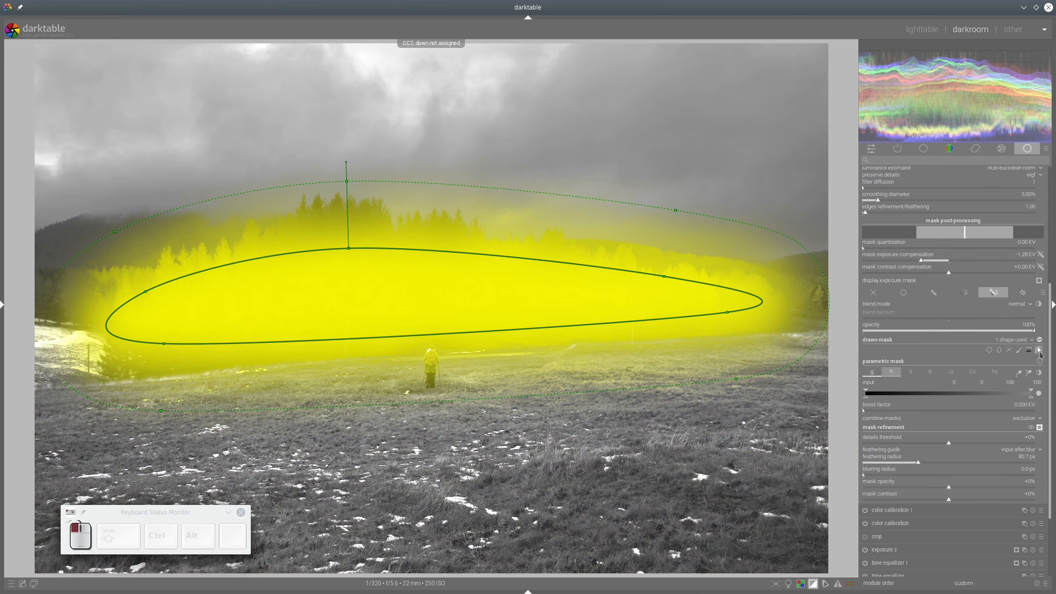
{"action": "left_click", "coordinate": [1039, 352]}
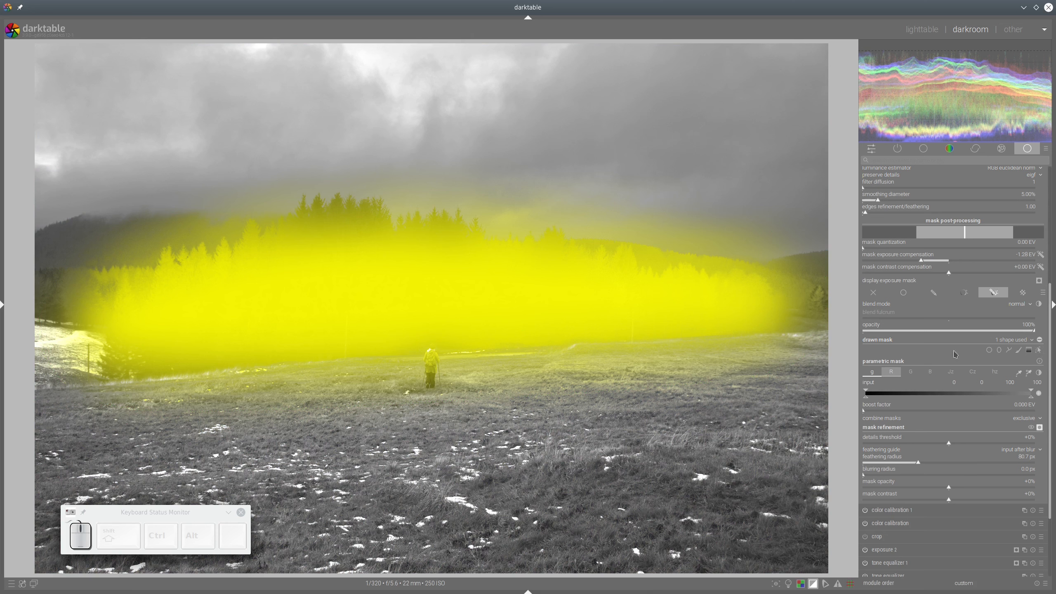
- Restrict the parametric mask's hz (hue) range to the trees by sampling a rectangular area across the forest
{"action": "left_click", "coordinate": [995, 372]}
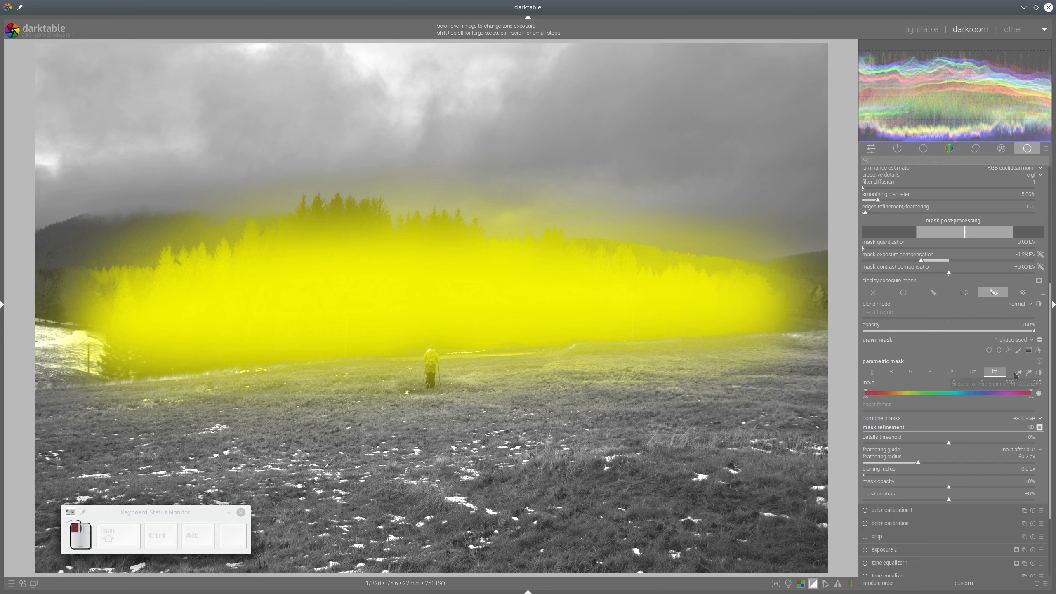
{"action": "left_click", "coordinate": [1029, 372]}
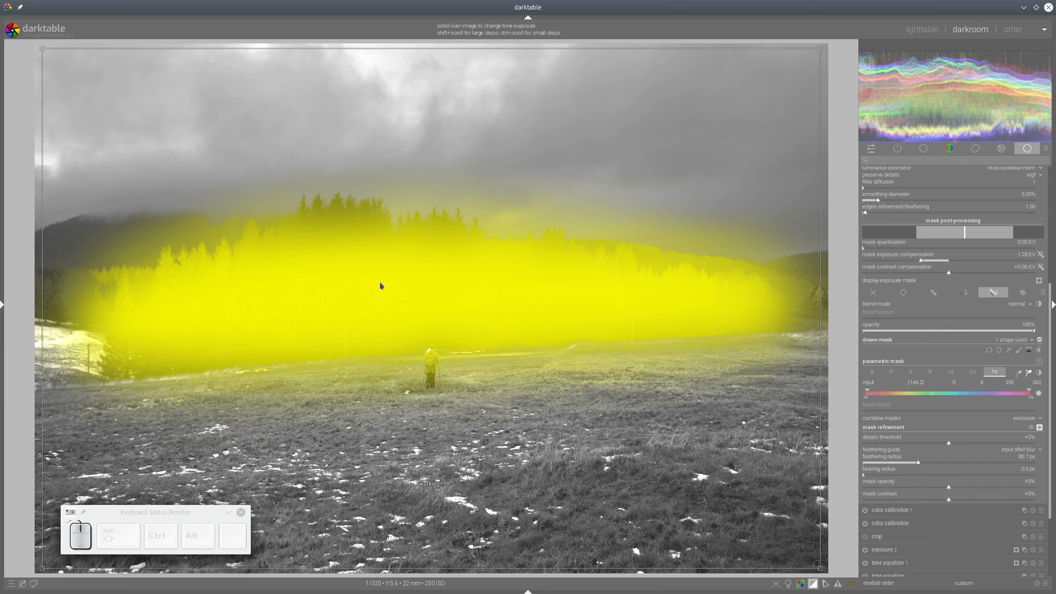
{"action": "left_click_drag", "start_coordinate": [381, 282], "coordinate": [629, 325]}
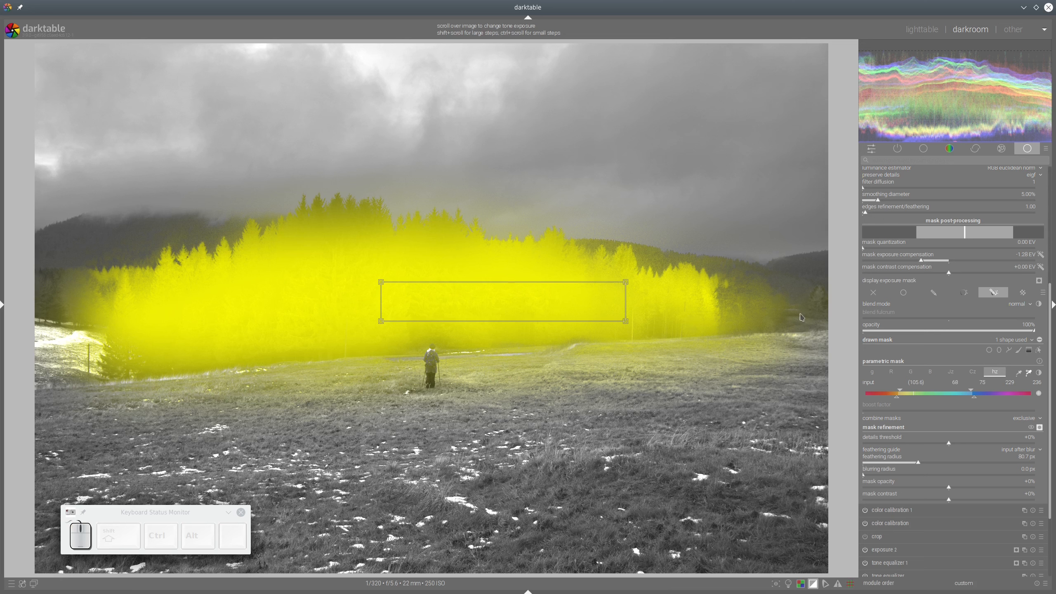
- Sample the trees for the parametric mask's Jz range and widen the sampled area so the hz range spans 47 to 270
{"action": "left_click", "coordinate": [951, 372]}
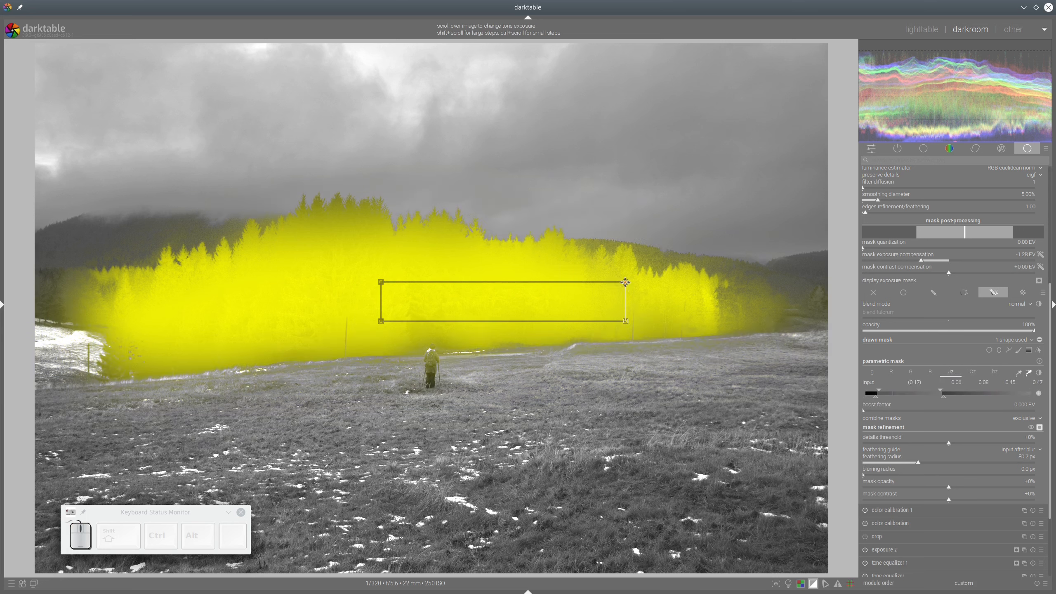
{"action": "left_click_drag", "start_coordinate": [625, 282], "coordinate": [672, 272]}
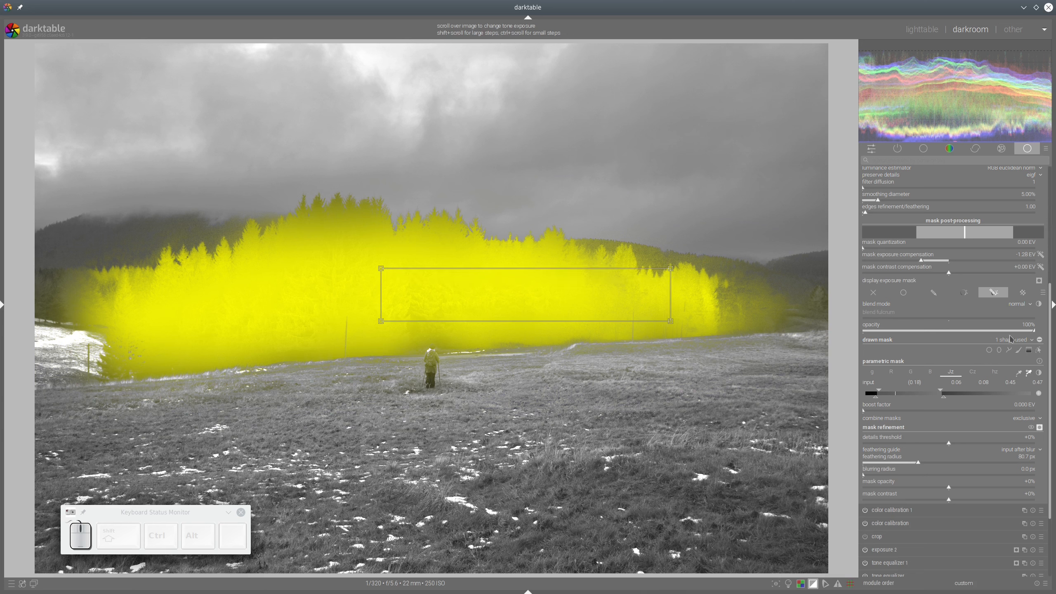
{"action": "left_click", "coordinate": [994, 372]}
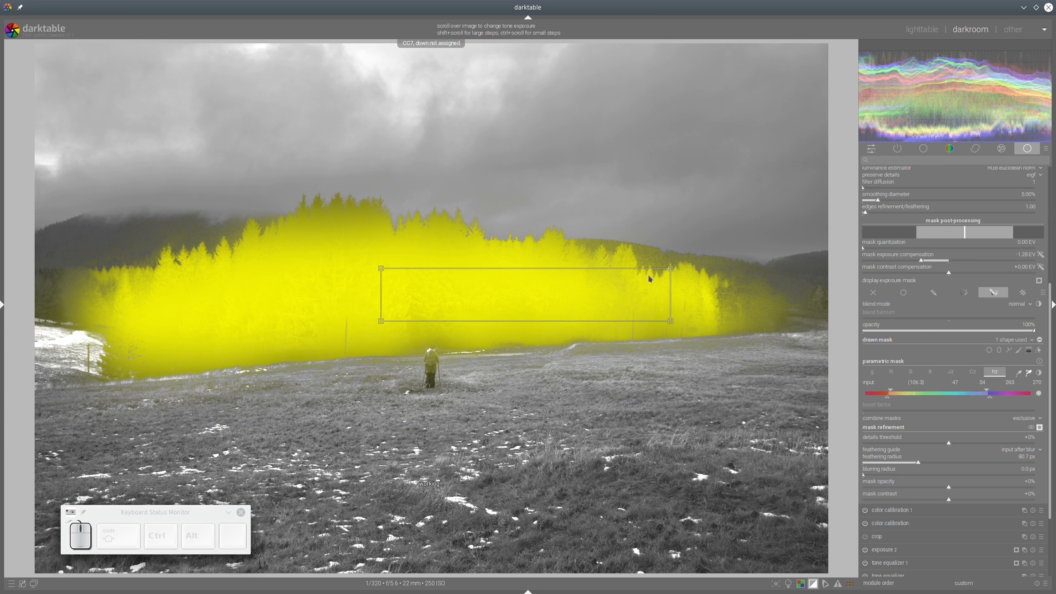
{"action": "left_click_drag", "start_coordinate": [670, 269], "coordinate": [670, 270]}
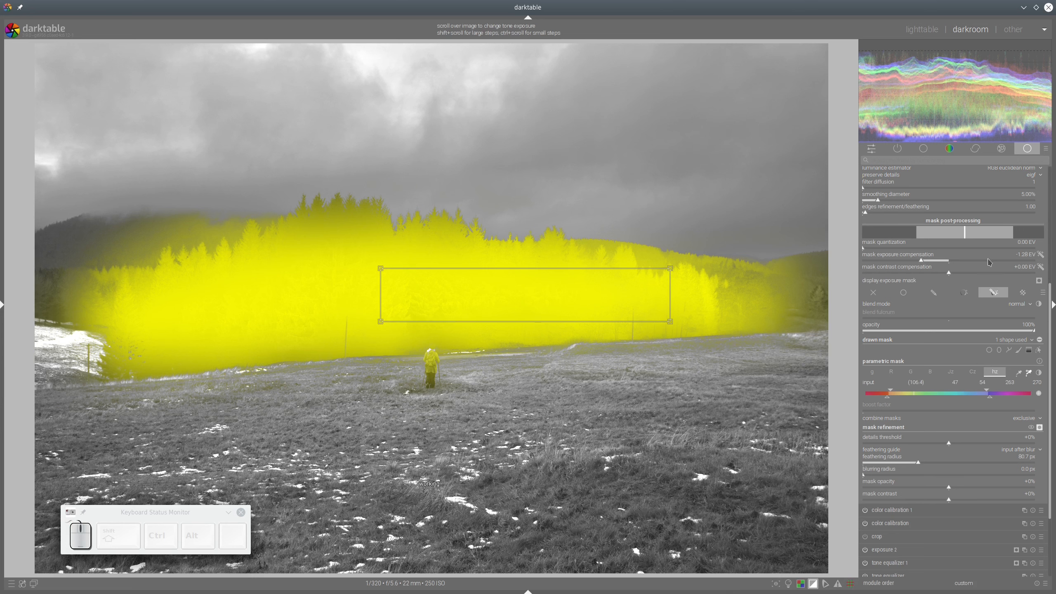
- Set tone equalizer 2's mask contrast to +8% and hide the mask overlay
{"action": "left_click", "coordinate": [963, 501]}
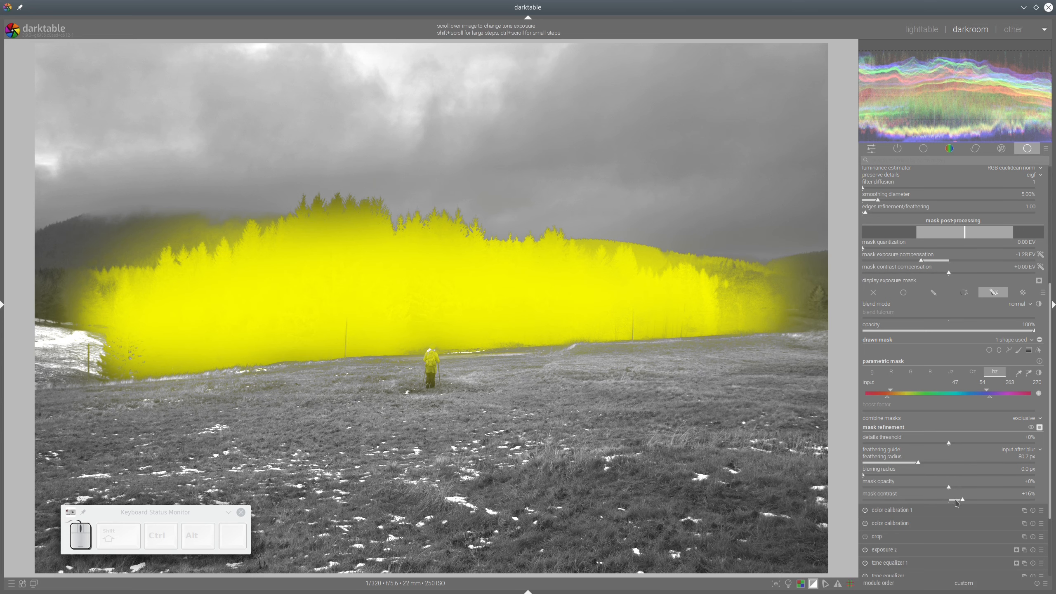
{"action": "left_click", "coordinate": [955, 502]}
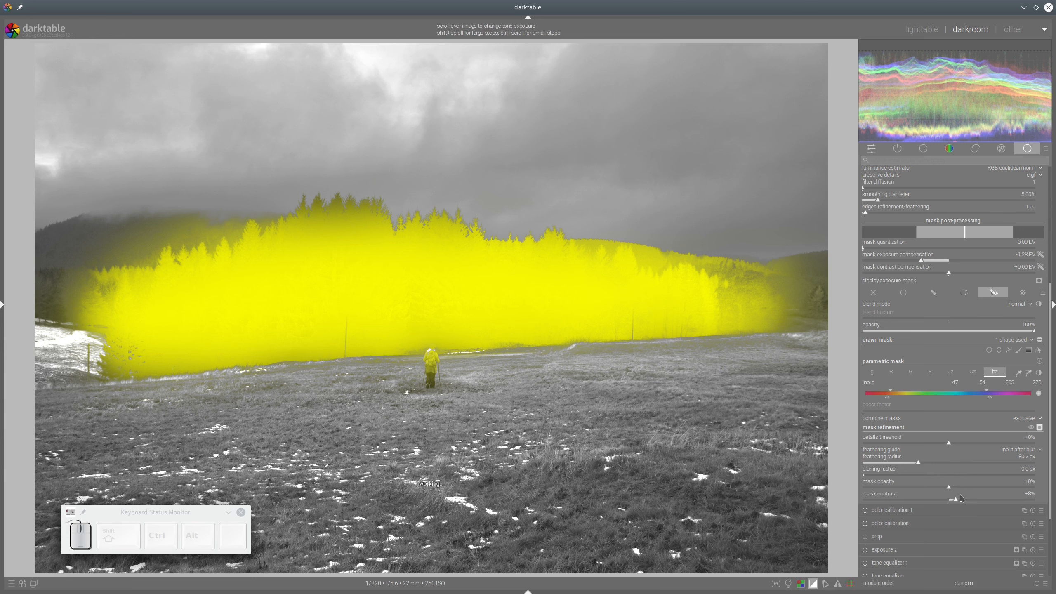
{"action": "left_click", "coordinate": [1039, 428]}
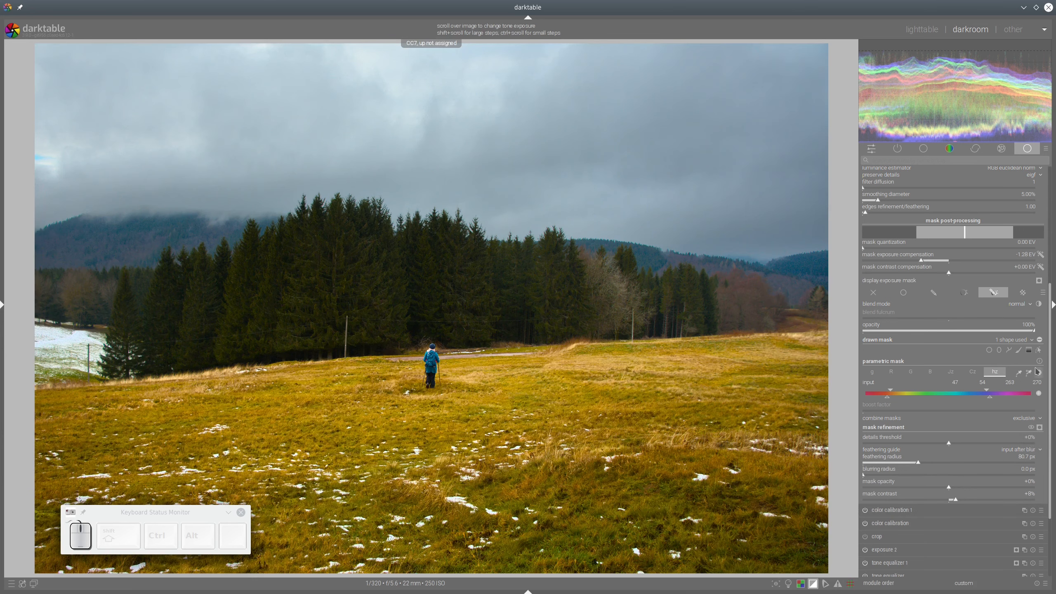
- Raise tone equalizer 2's advanced curve to about +1 EV around the −4 to −3 EV tones to brighten the trees
{"action": "scroll", "coordinate": [1002, 247], "scroll_direction": "up", "scroll_amount": 2}
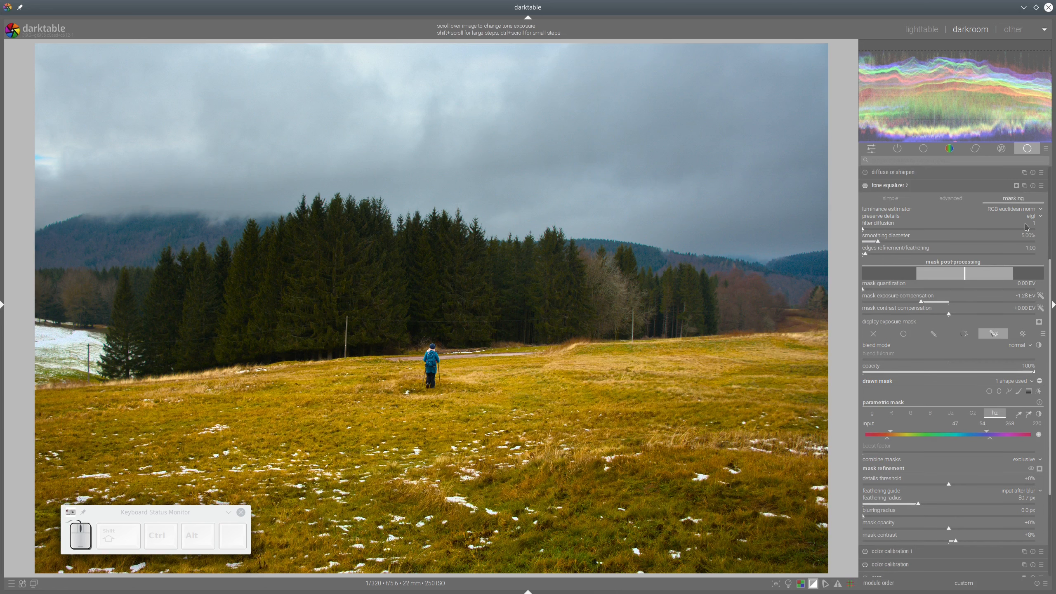
{"action": "left_click", "coordinate": [959, 203]}
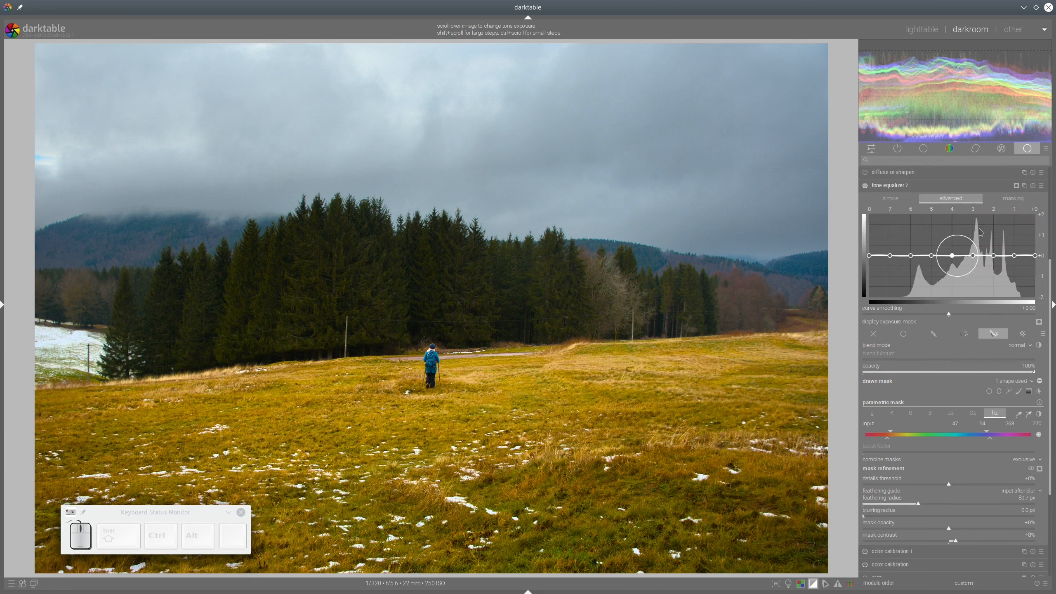
{"action": "left_click_drag", "start_coordinate": [987, 231], "coordinate": [938, 222]}
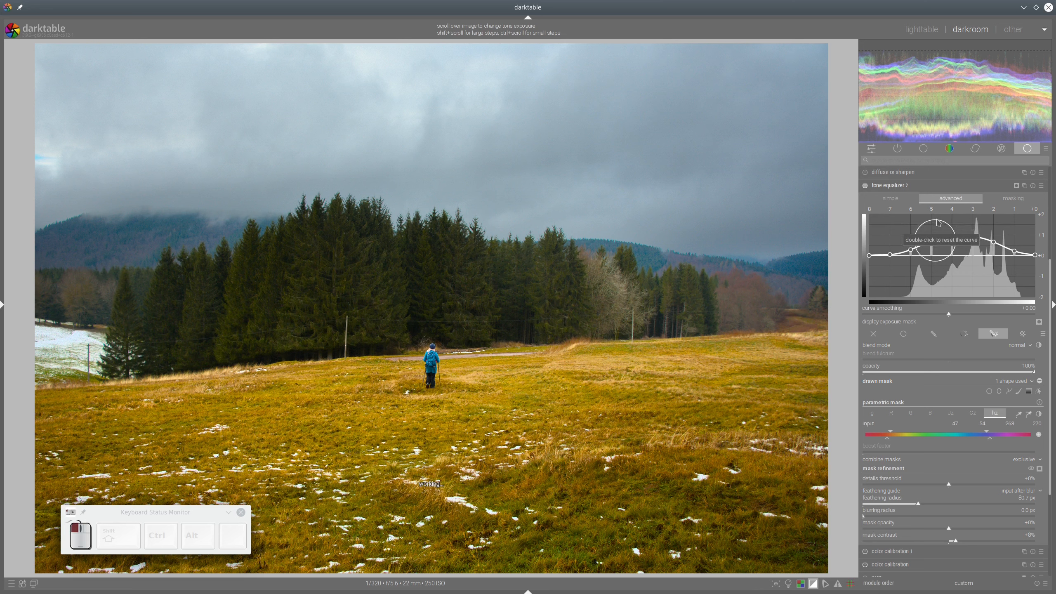
- Compare the photo with and without tone equalizer 2 and collapse the module
{"action": "left_click", "coordinate": [865, 185]}
{"action": "left_click", "coordinate": [865, 186]}
{"action": "left_click", "coordinate": [866, 187]}
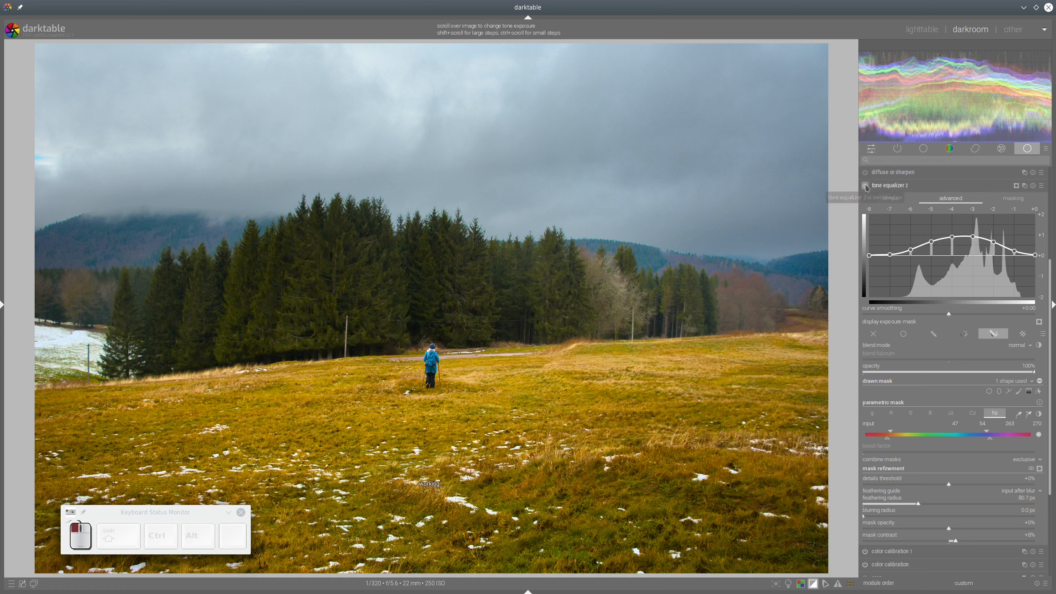
{"action": "left_click", "coordinate": [865, 186]}
{"action": "left_click", "coordinate": [882, 186]}
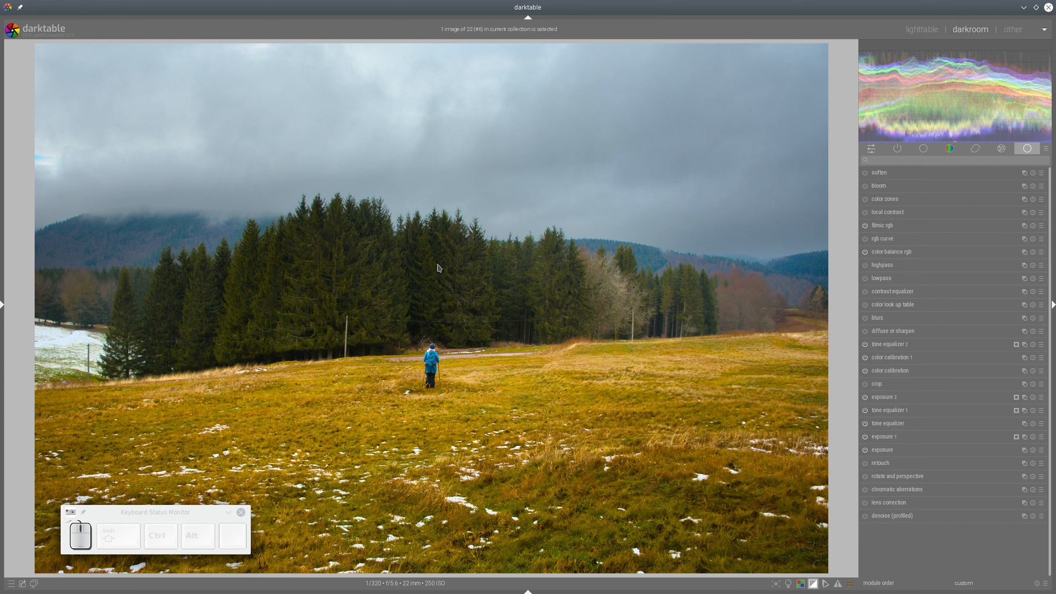
- Enable lens correction and denoise (profiled), and set the denoising's preserve shadows to 0.82
{"action": "scroll", "coordinate": [402, 254], "scroll_direction": "up", "scroll_amount": 3}
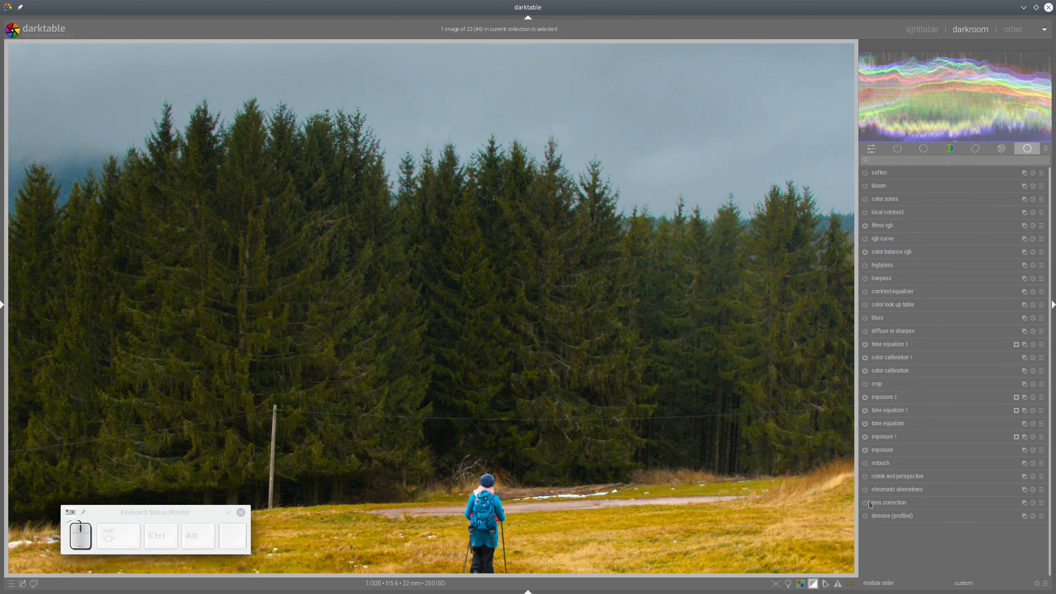
{"action": "left_click", "coordinate": [866, 503]}
{"action": "left_click", "coordinate": [867, 518]}
{"action": "left_click", "coordinate": [942, 551]}
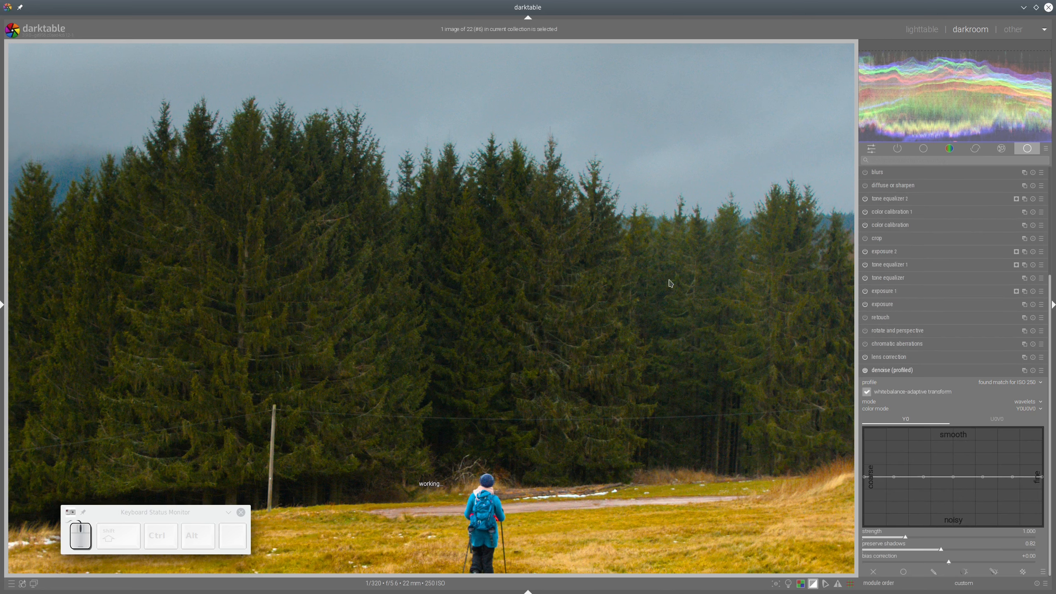
{"action": "left_click", "coordinate": [885, 372]}
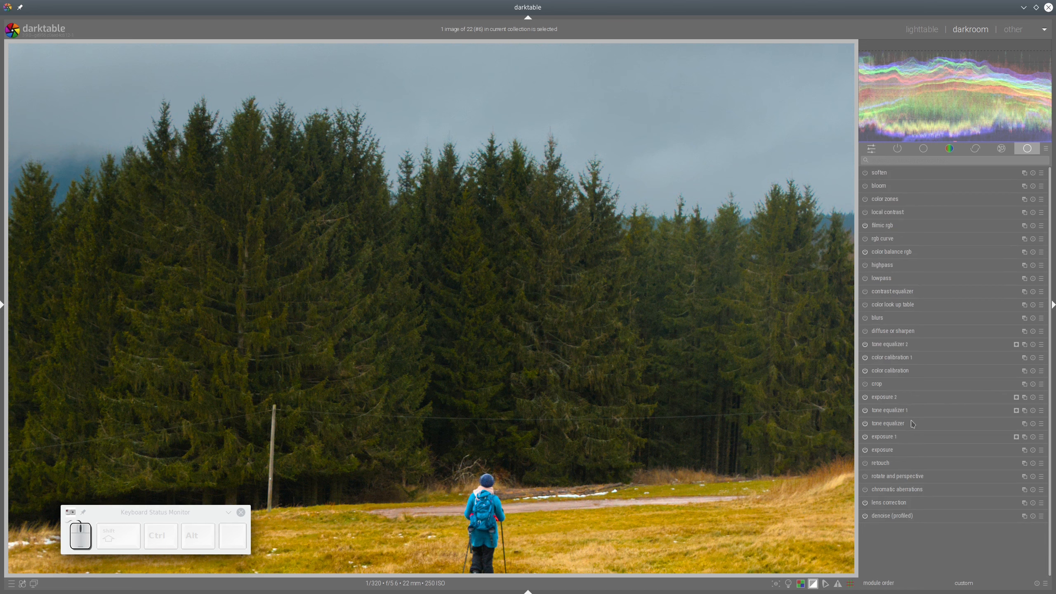
- Enable chromatic aberrations correction and check the tree line up close and in the full photo
{"action": "left_click", "coordinate": [865, 489]}
{"action": "left_click_drag", "start_coordinate": [499, 220], "coordinate": [211, 265]}
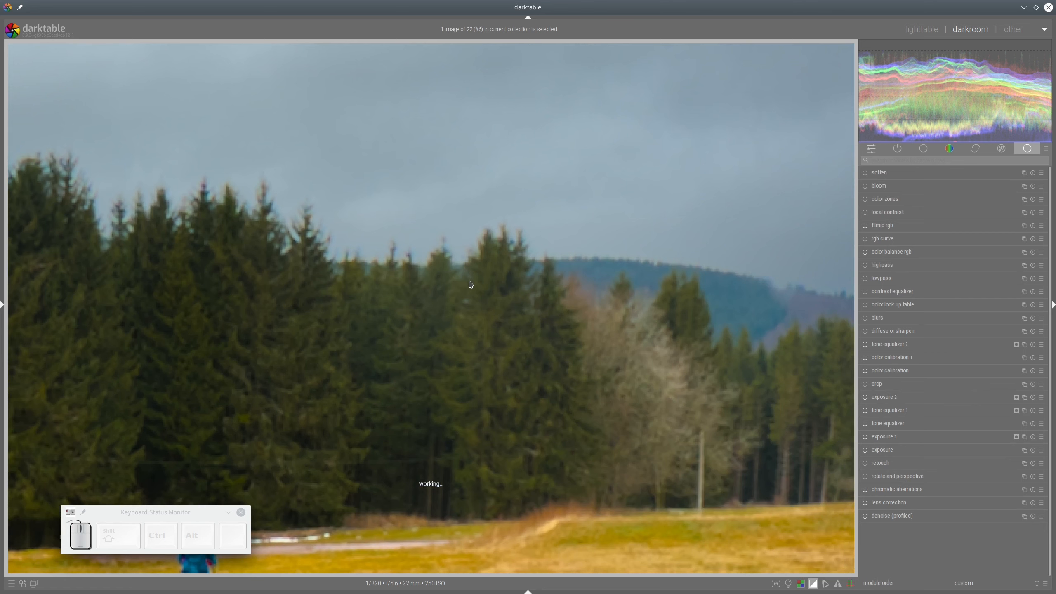
{"action": "scroll", "coordinate": [363, 300], "scroll_direction": "down", "scroll_amount": 1}
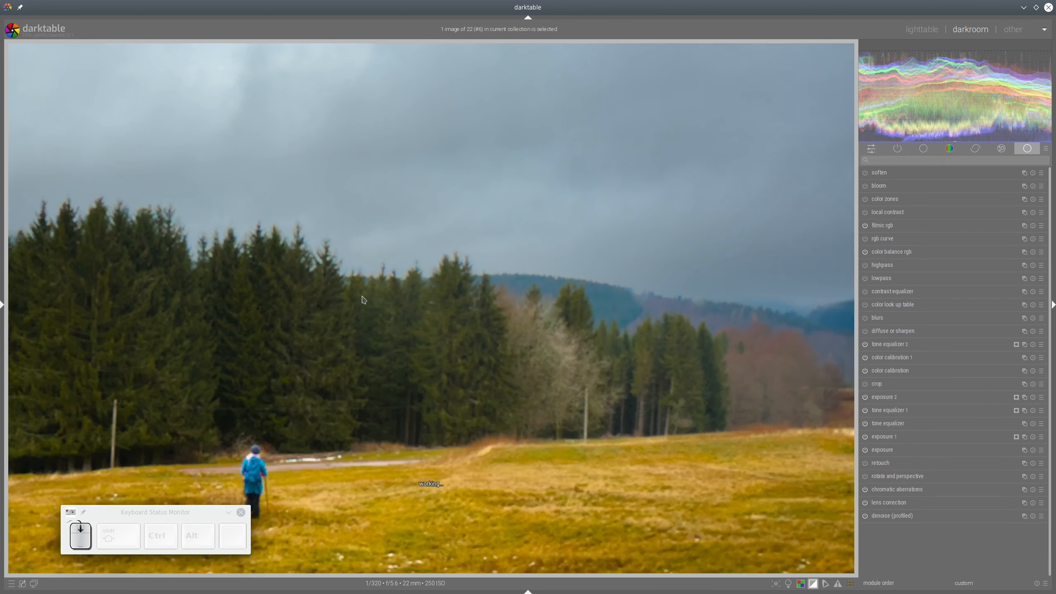
{"action": "scroll", "coordinate": [363, 299], "scroll_direction": "down", "scroll_amount": 1}
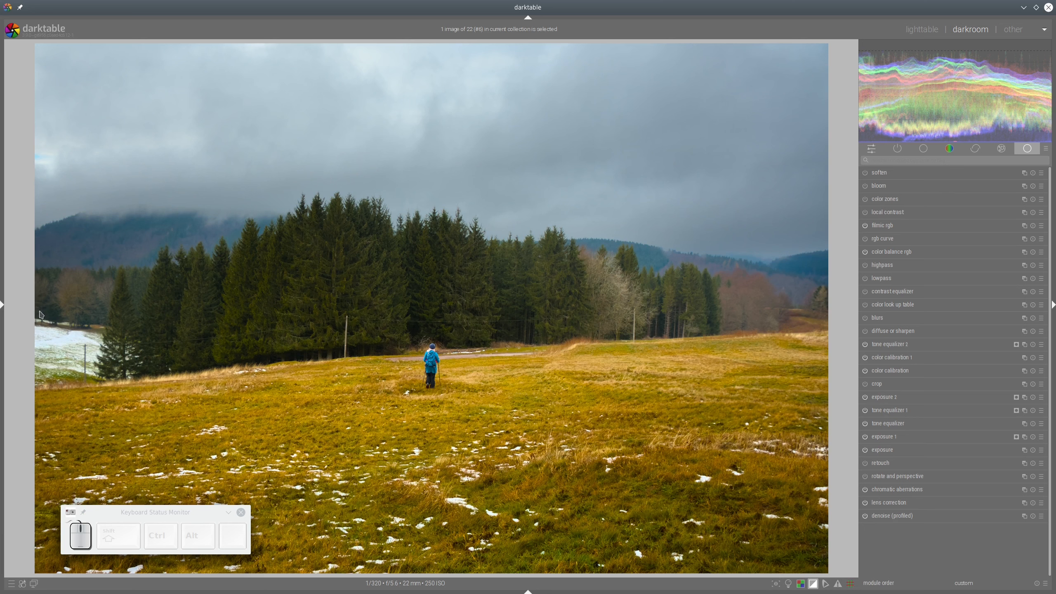
{"action": "mouse_move", "coordinate": [35, 311]}
{"action": "left_mouse_down"}
{"action": "mouse_move", "coordinate": [127, 329]}
{"action": "mouse_move", "coordinate": [126, 395]}
{"action": "mouse_move", "coordinate": [38, 356]}
{"action": "mouse_move", "coordinate": [58, 306]}
{"action": "left_mouse_up"}
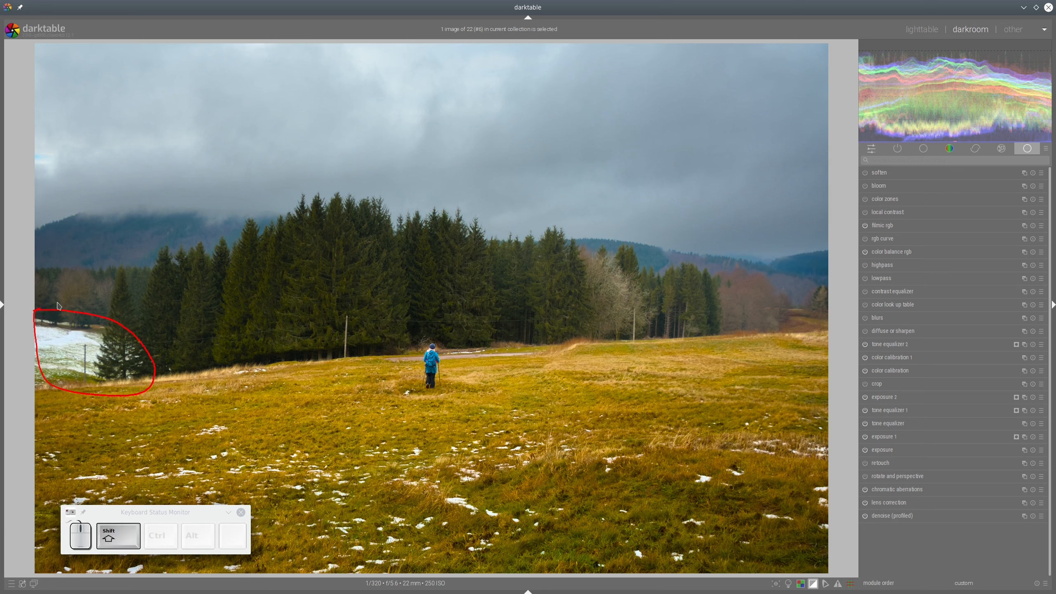
{"action": "key", "text": "super+shift+F11"}
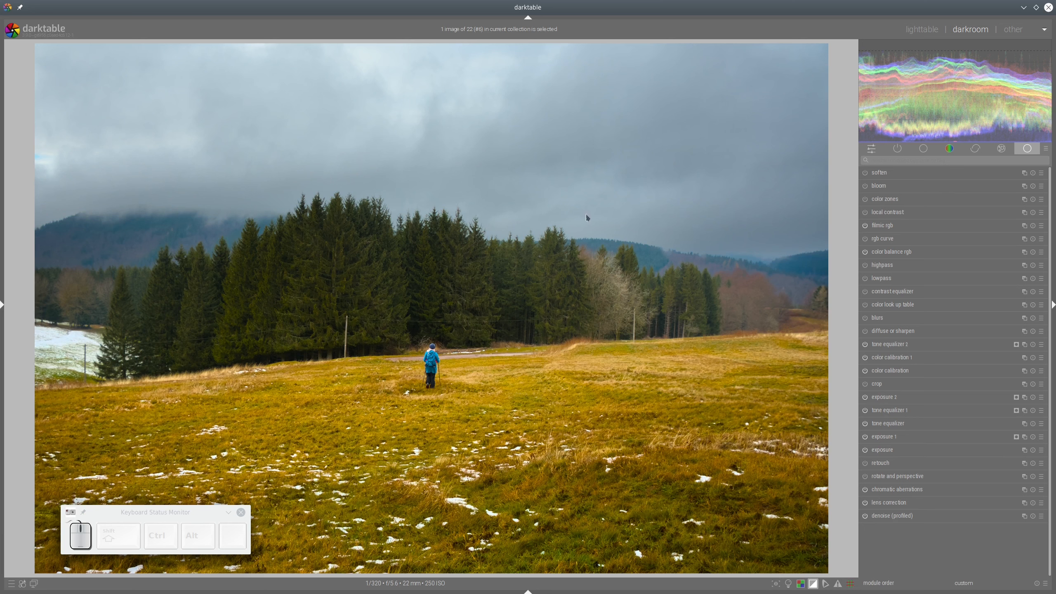
- Create a new tone equalizer instance and enable a drawn and parametric mask for it
{"action": "left_click", "coordinate": [1024, 345]}
{"action": "left_click", "coordinate": [1003, 360]}
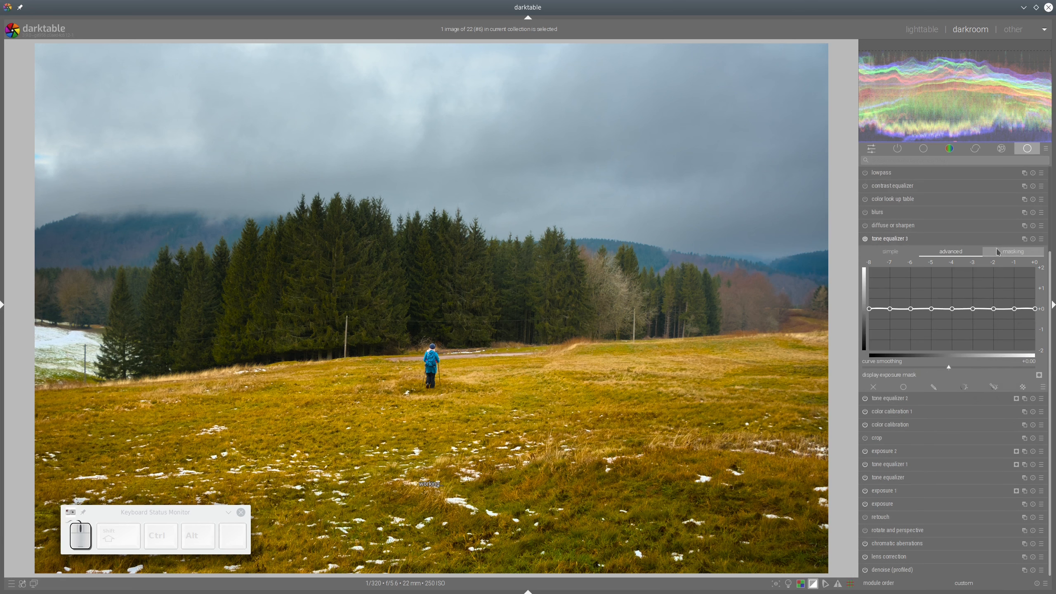
{"action": "left_click", "coordinate": [994, 388]}
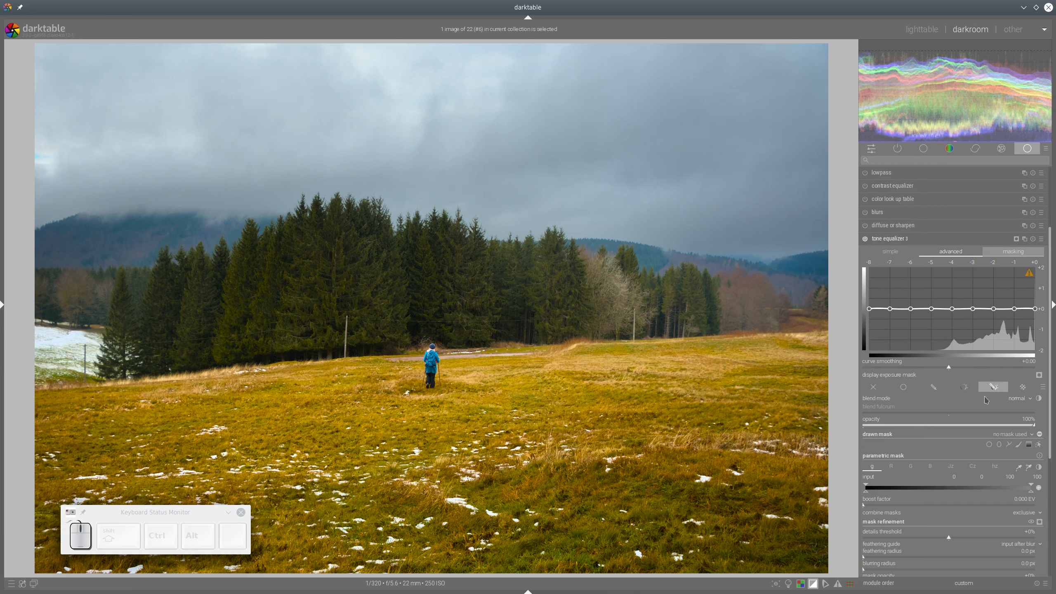
- Draw a four-point path mask around the snowy field and small fir at the photo's left edge, then hide its outline
{"action": "left_click", "coordinate": [1009, 444]}
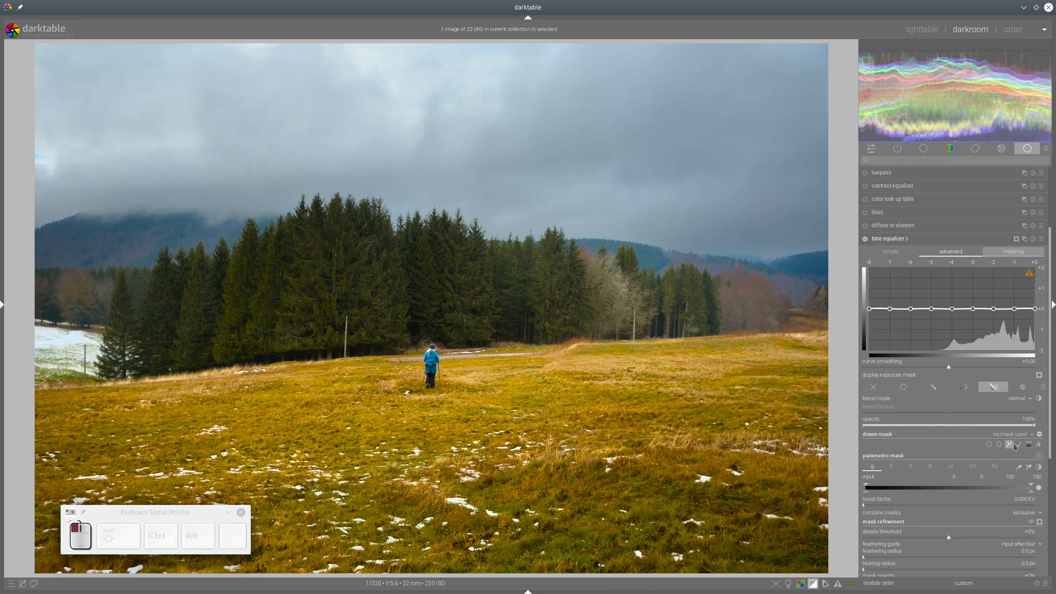
{"action": "left_click", "coordinate": [36, 305]}
{"action": "left_click", "coordinate": [155, 317]}
{"action": "left_click", "coordinate": [139, 383]}
{"action": "left_click", "coordinate": [36, 383]}
{"action": "right_click", "coordinate": [34, 386]}
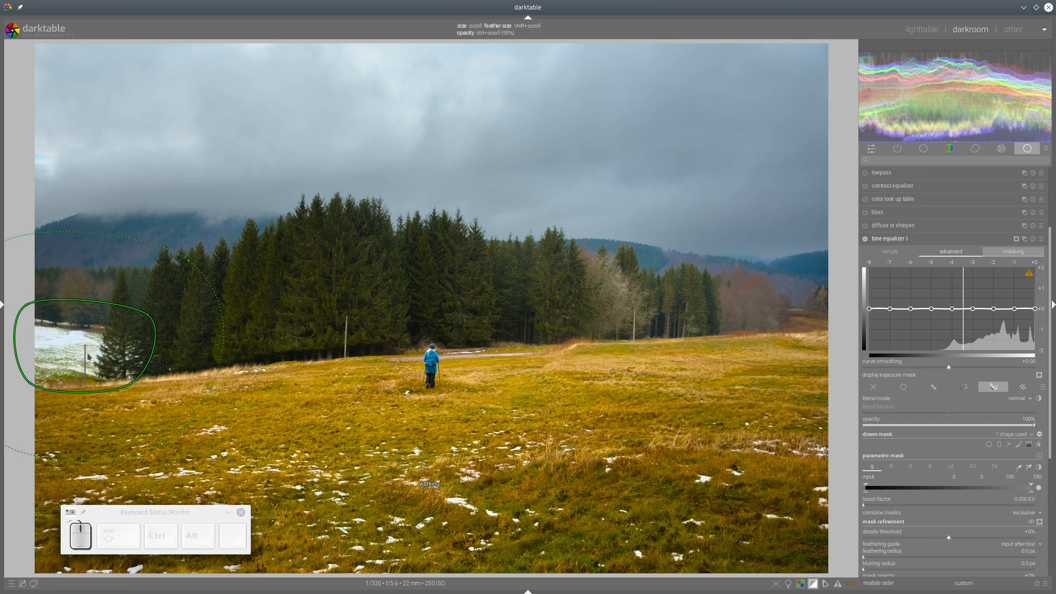
{"action": "left_click", "coordinate": [149, 316]}
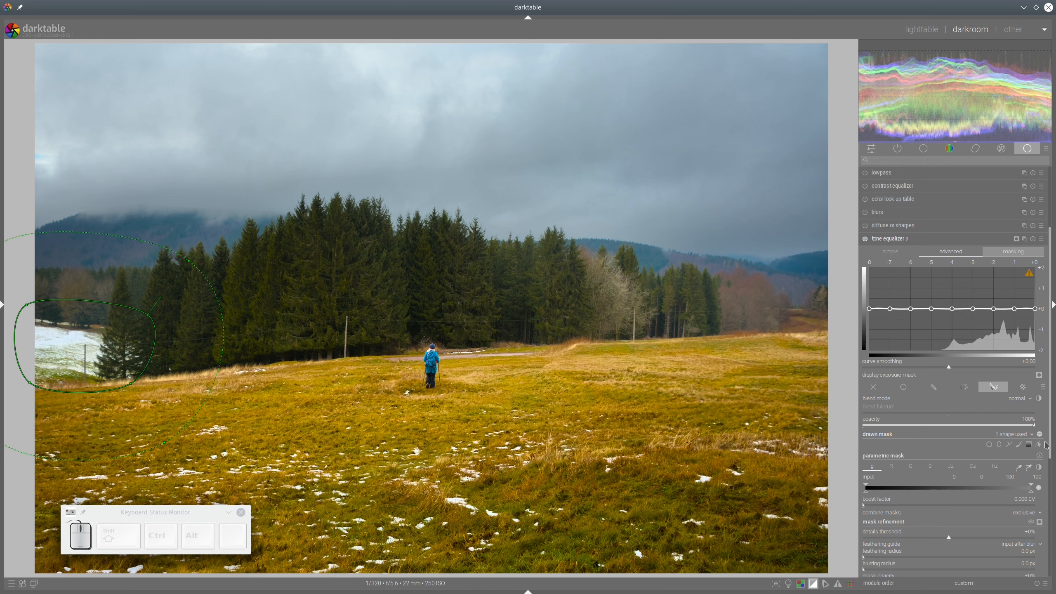
{"action": "left_click", "coordinate": [1040, 436]}
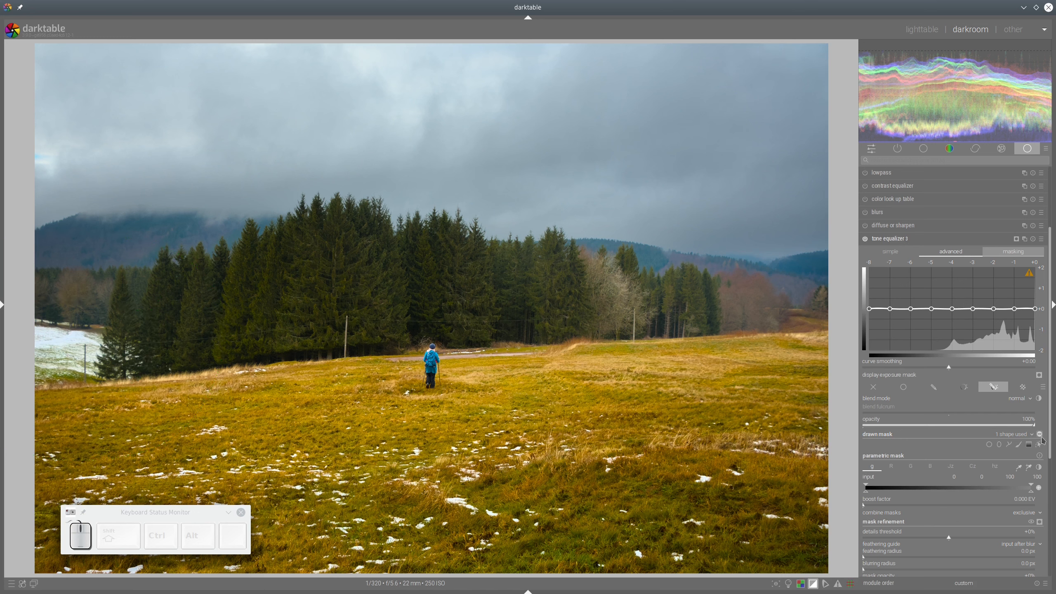
- Set tone equalizer 3's mask exposure compensation to about −1.79 EV and lower its curve to about −1.3 EV around the −1 EV tones
{"action": "left_click", "coordinate": [1006, 254]}
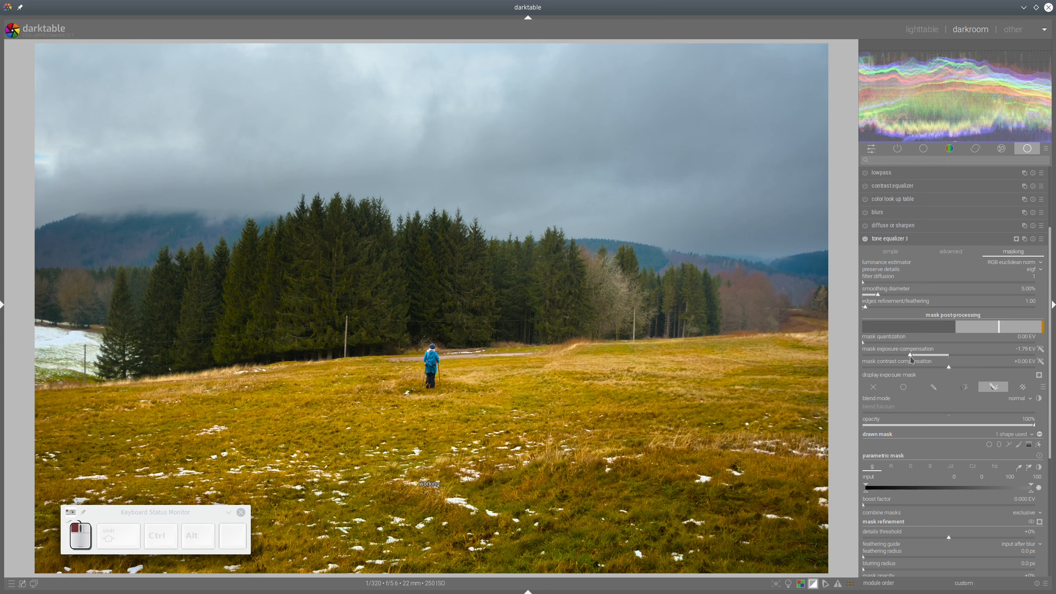
{"action": "left_click", "coordinate": [961, 255]}
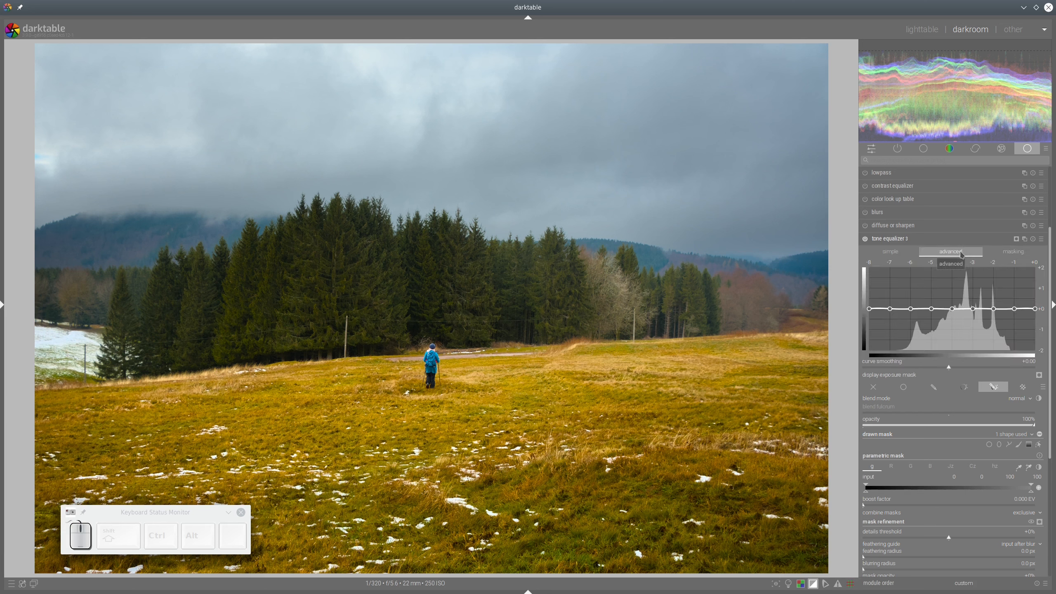
{"action": "mouse_move", "coordinate": [1019, 283]}
{"action": "left_mouse_down"}
{"action": "mouse_move", "coordinate": [1018, 303]}
{"action": "mouse_move", "coordinate": [998, 283]}
{"action": "mouse_move", "coordinate": [1017, 297]}
{"action": "left_mouse_up"}
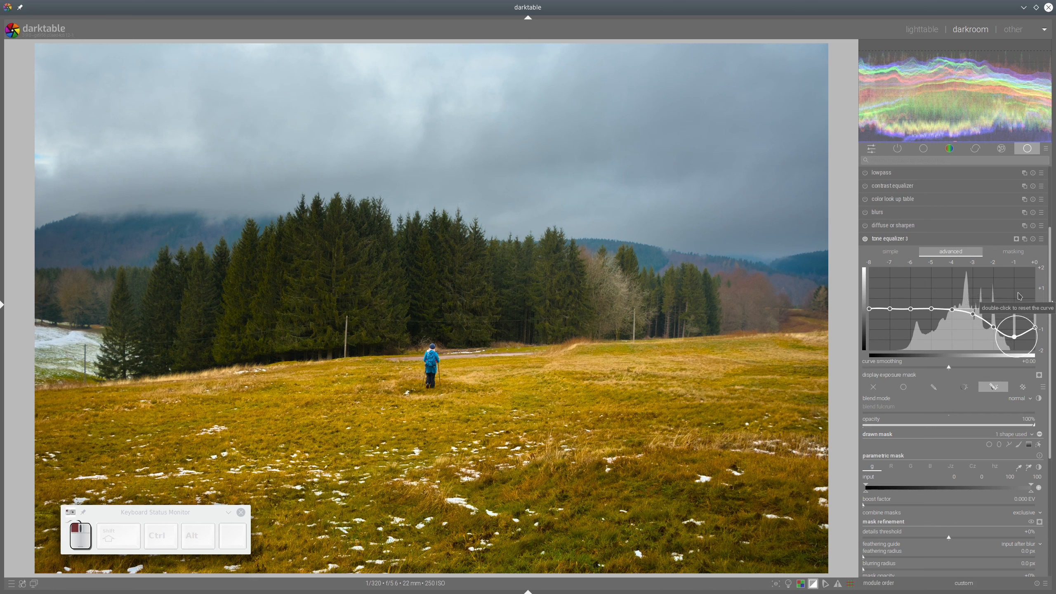
{"action": "left_click", "coordinate": [899, 240]}
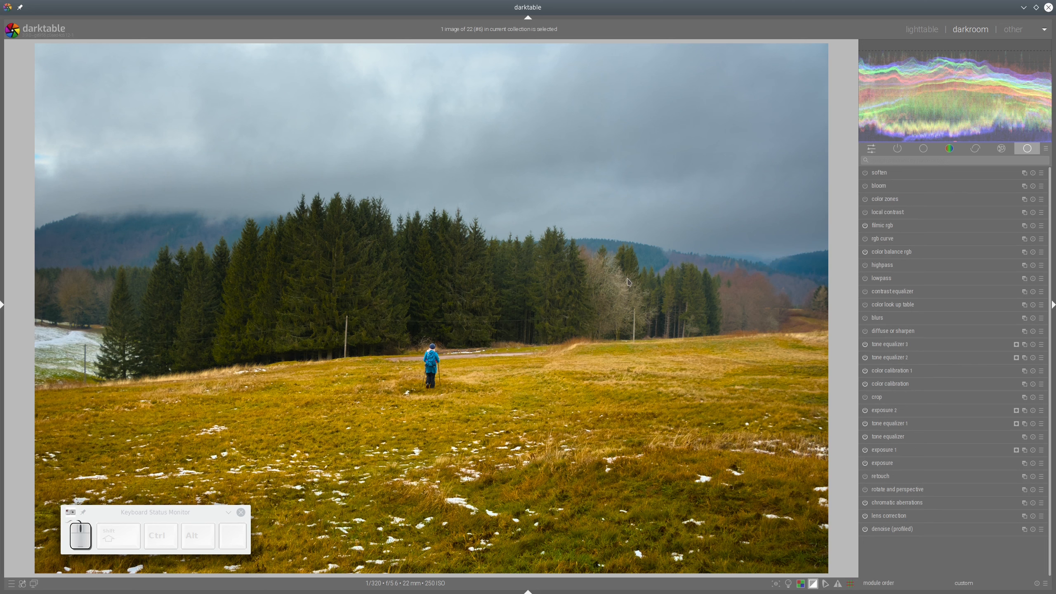
- Revert to the color calibration state at history step 7, take a snapshot of it, and activate the snapshot for comparison
{"action": "left_click", "coordinate": [1, 308]}
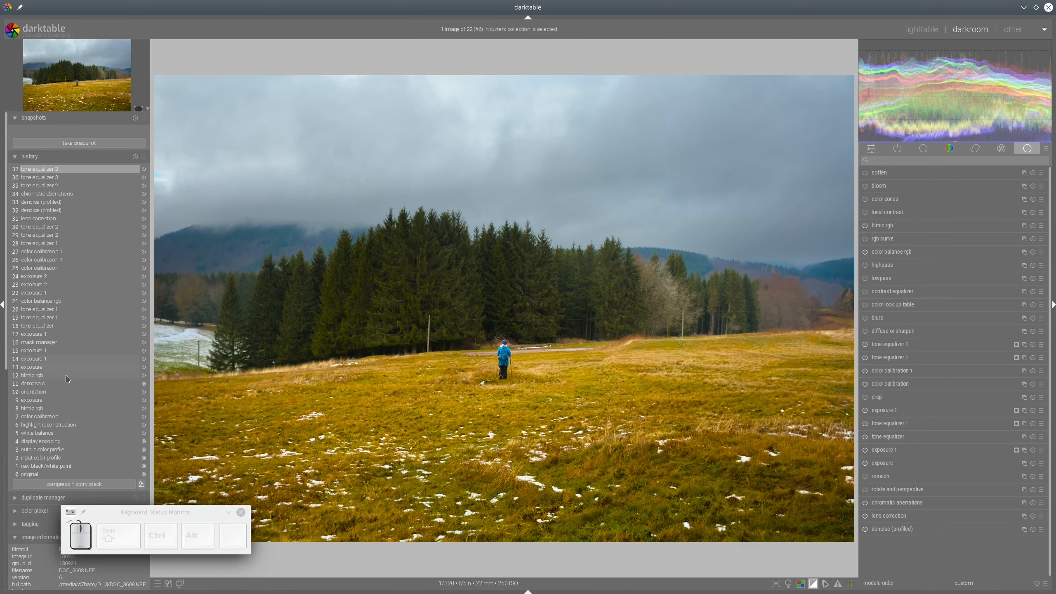
{"action": "left_click", "coordinate": [50, 418]}
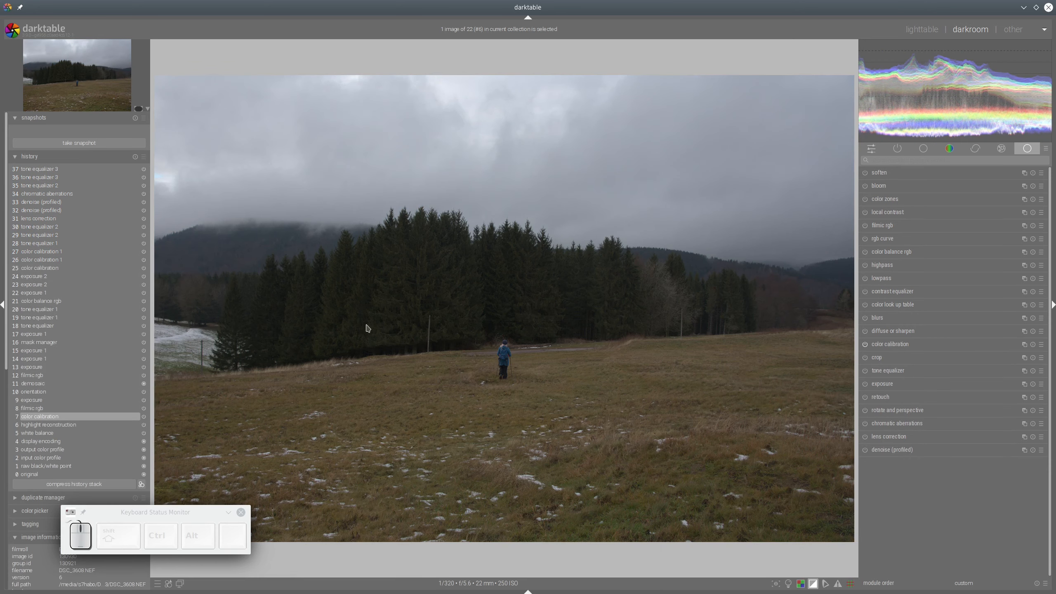
{"action": "left_click", "coordinate": [62, 140]}
{"action": "left_click", "coordinate": [42, 132]}
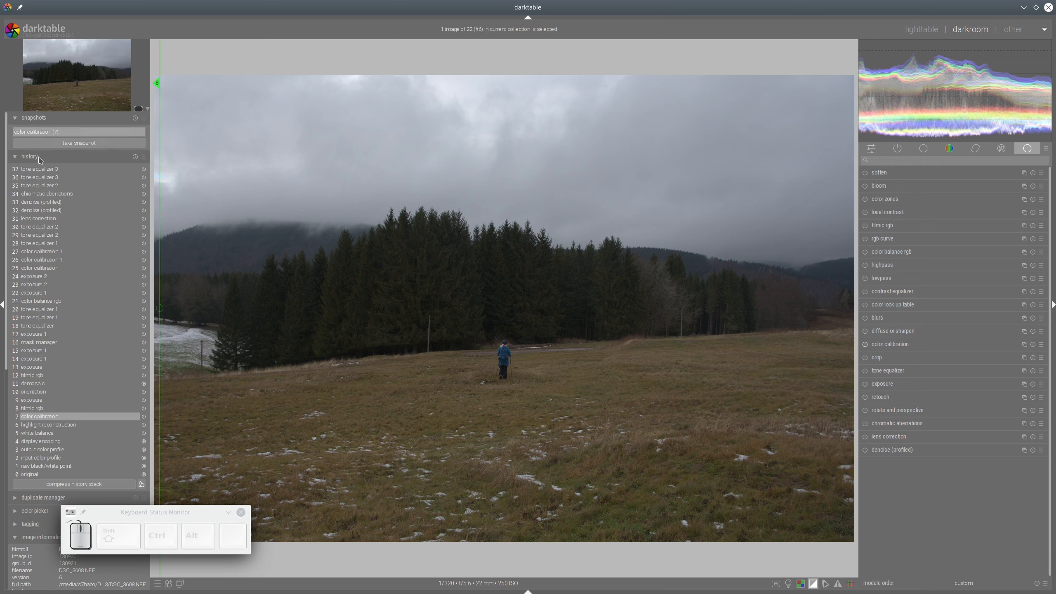
- Restore the latest tone equalizer 3 history state, compare it with the snapshot across the photo, and clear the snapshots
{"action": "left_click", "coordinate": [40, 168]}
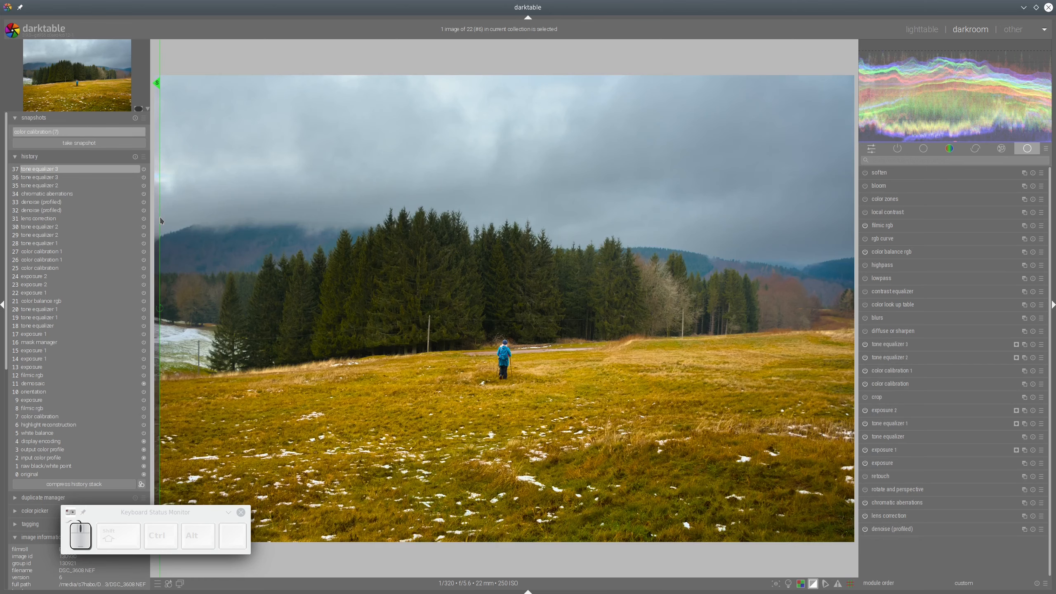
{"action": "left_click_drag", "start_coordinate": [162, 216], "coordinate": [145, 290]}
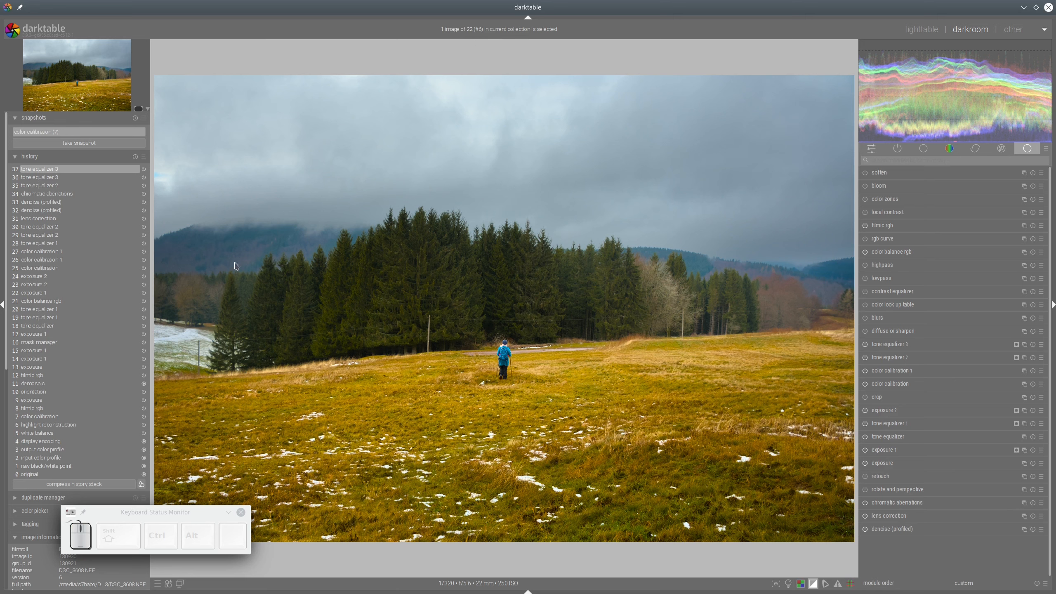
{"action": "mouse_move", "coordinate": [154, 242]}
{"action": "left_mouse_down"}
{"action": "mouse_move", "coordinate": [715, 285]}
{"action": "mouse_move", "coordinate": [119, 231]}
{"action": "mouse_move", "coordinate": [719, 283]}
{"action": "mouse_move", "coordinate": [150, 237]}
{"action": "left_mouse_up"}
{"action": "left_click", "coordinate": [135, 117]}
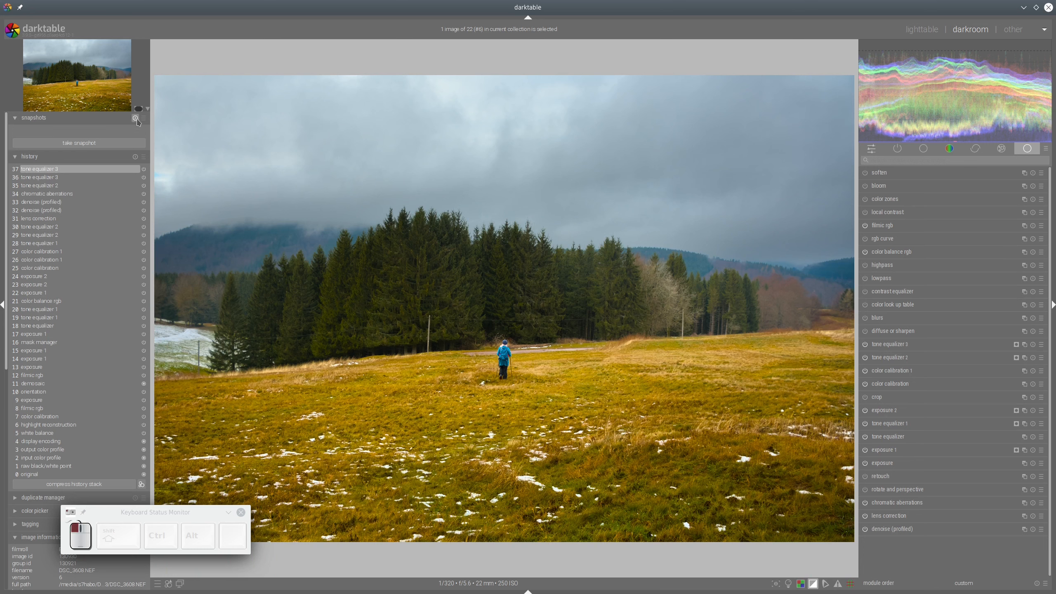